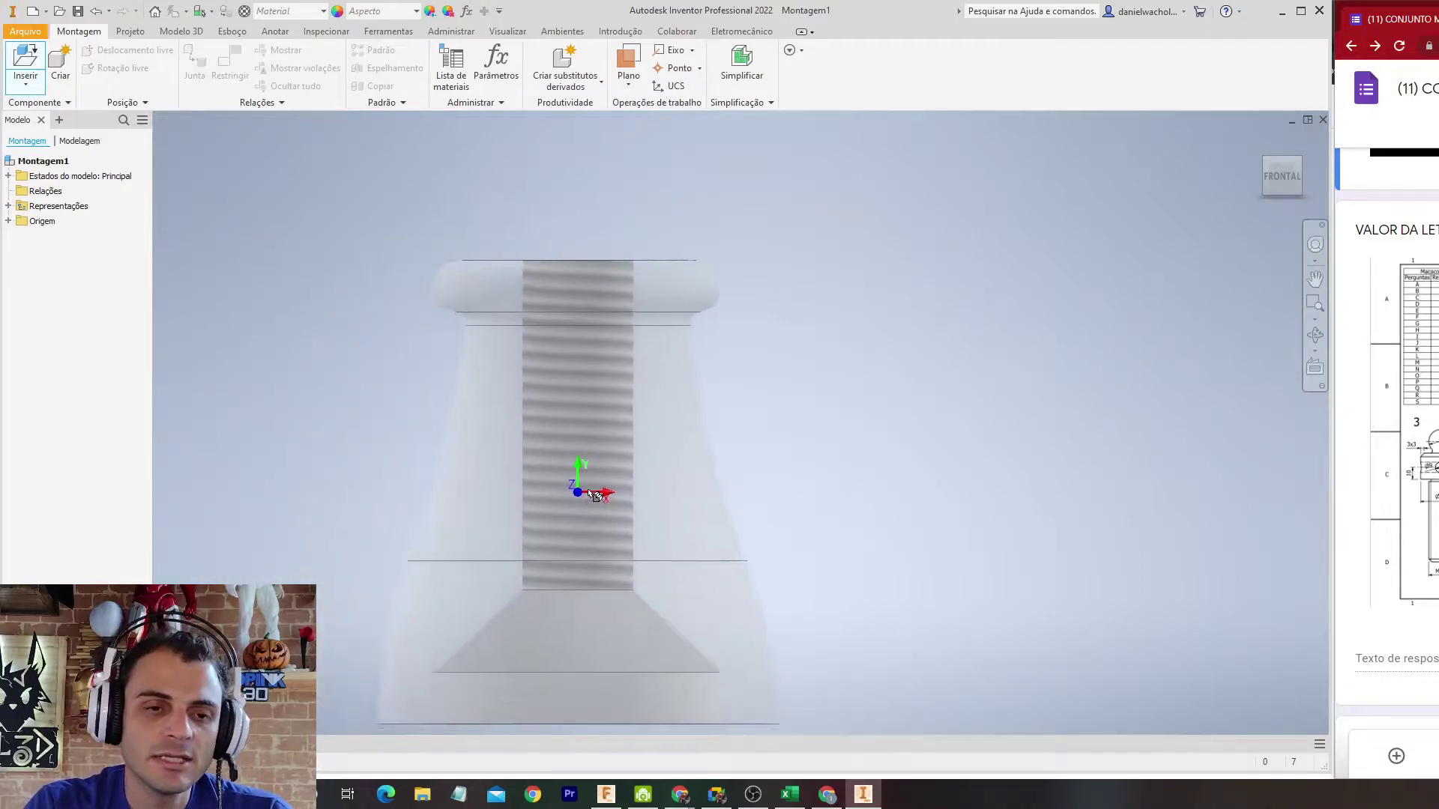
Step: Place the base part grounded at the assembly origin and finish inserting it
{"action": "right_click", "coordinate": [672, 418]}
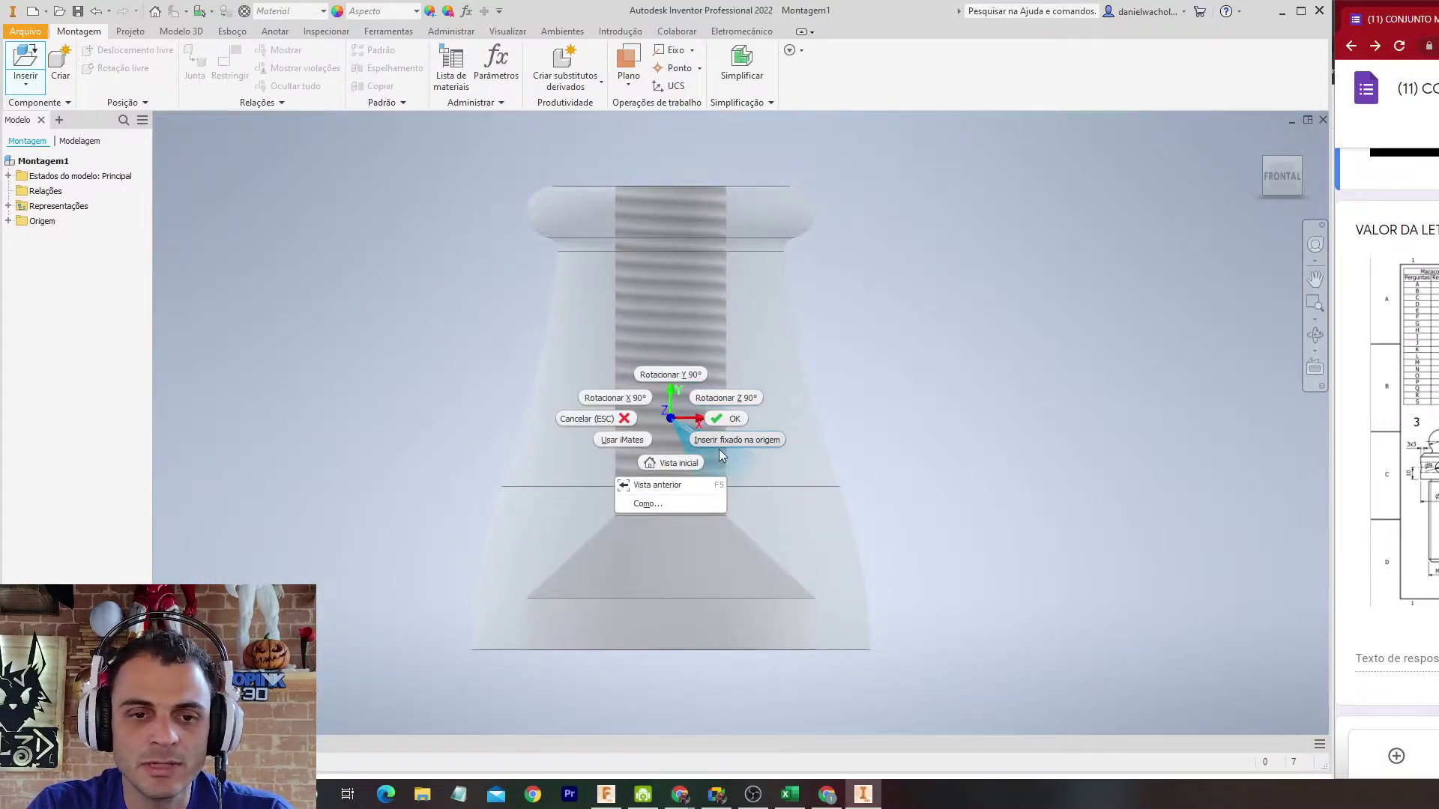
{"action": "left_click", "coordinate": [719, 442]}
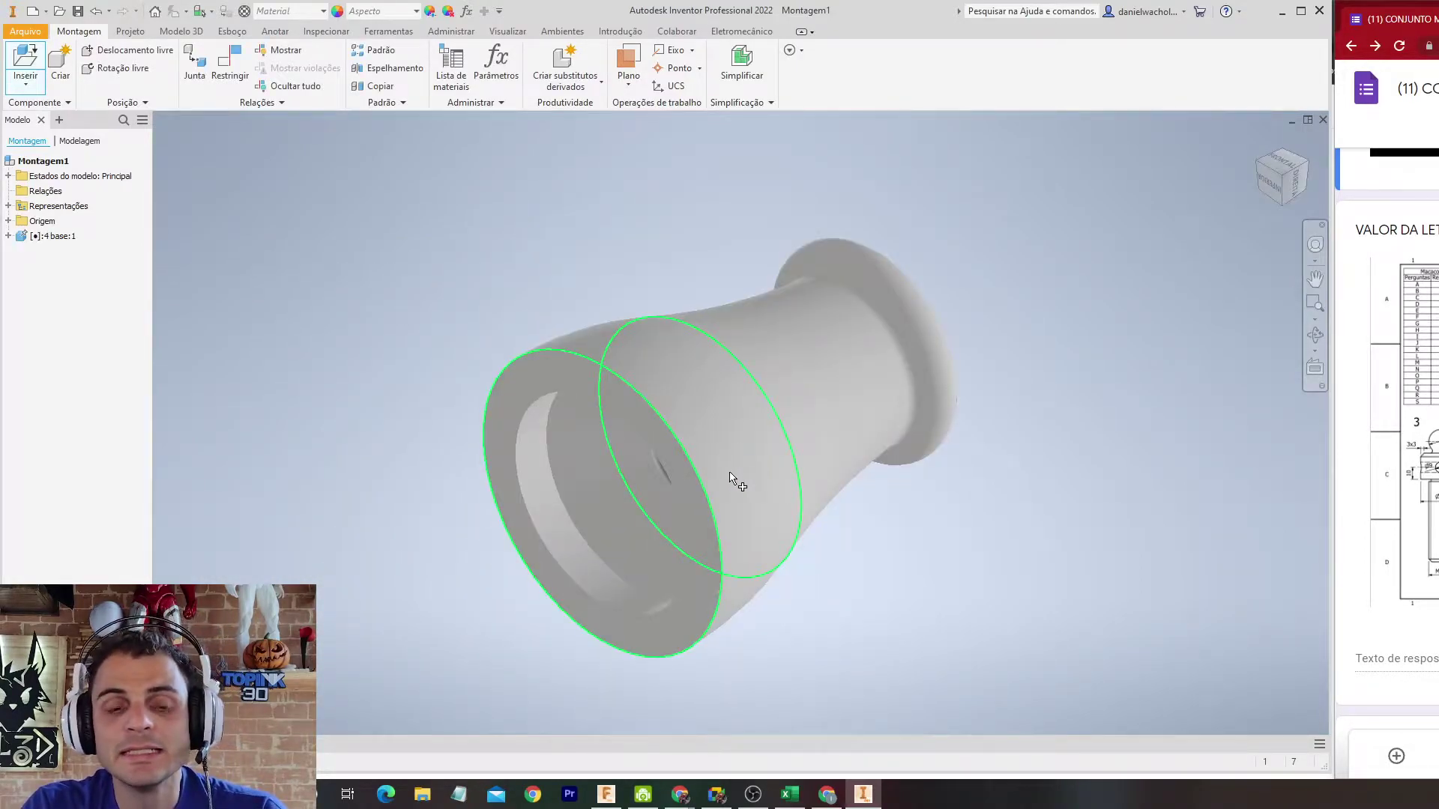
{"action": "key", "text": "Escape"}
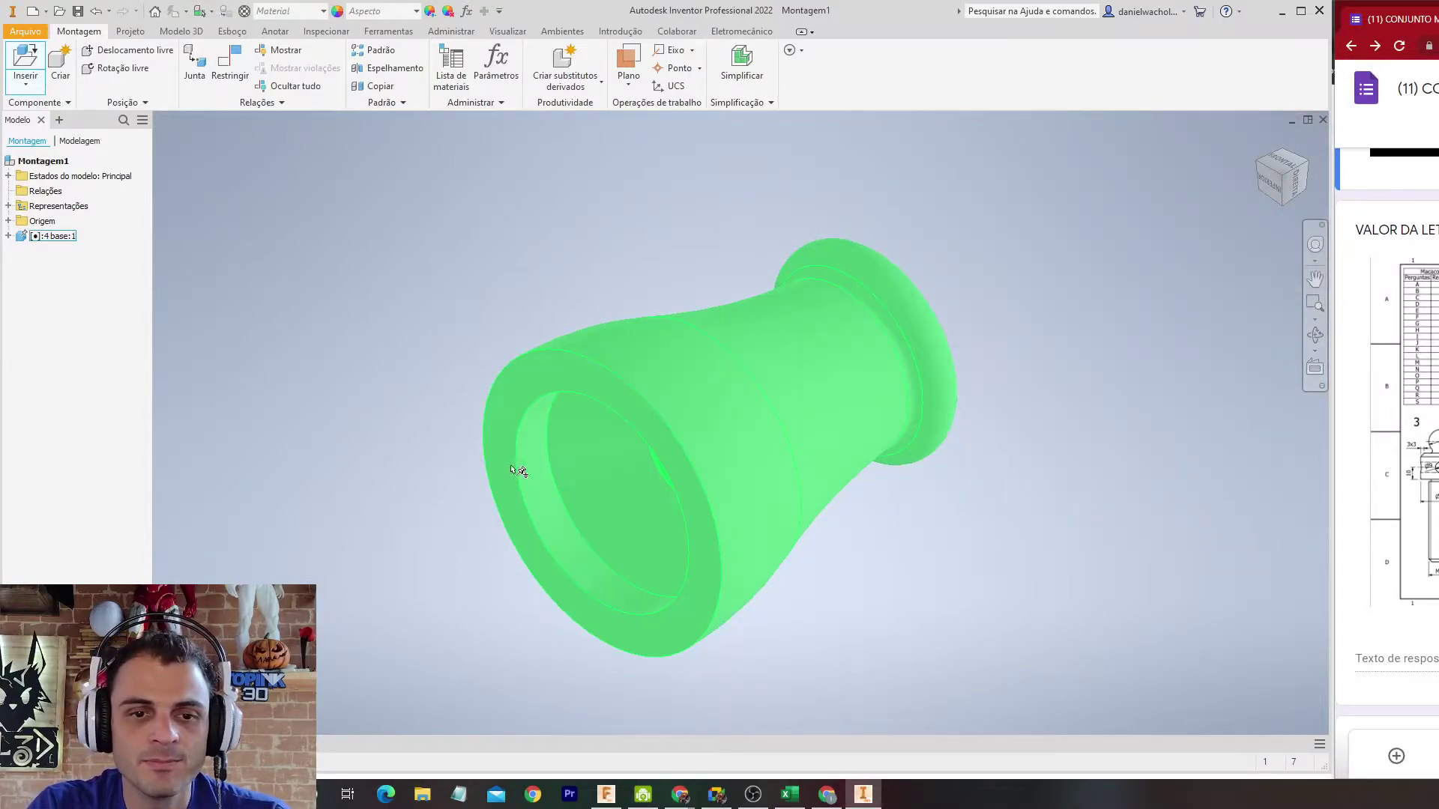
Step: Orient the base to the isometric view between the top, left and front faces and define it as the home view
{"action": "middle_click_drag", "start_coordinate": [387, 335], "coordinate": [9, 257], "text": "shift"}
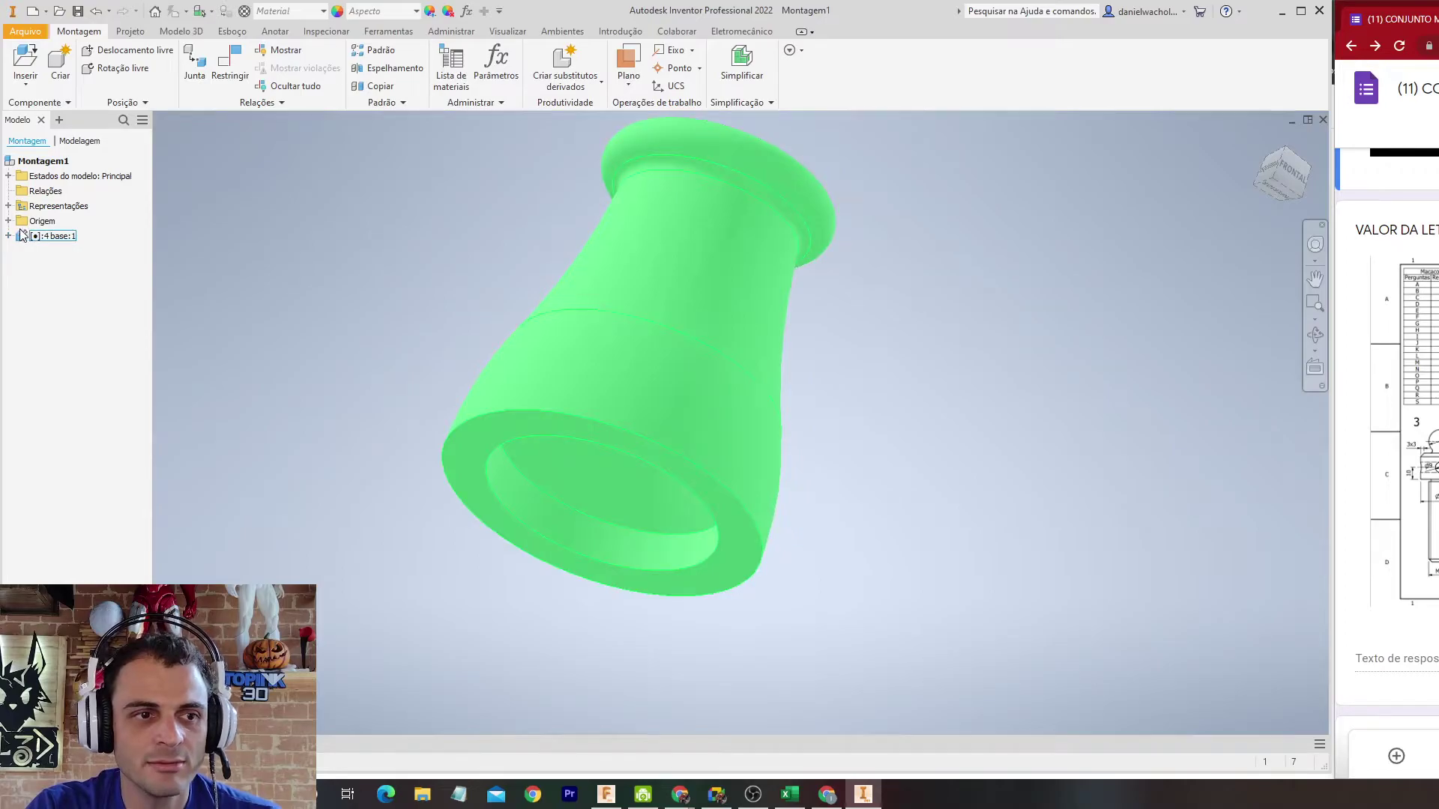
{"action": "left_click", "coordinate": [1287, 175]}
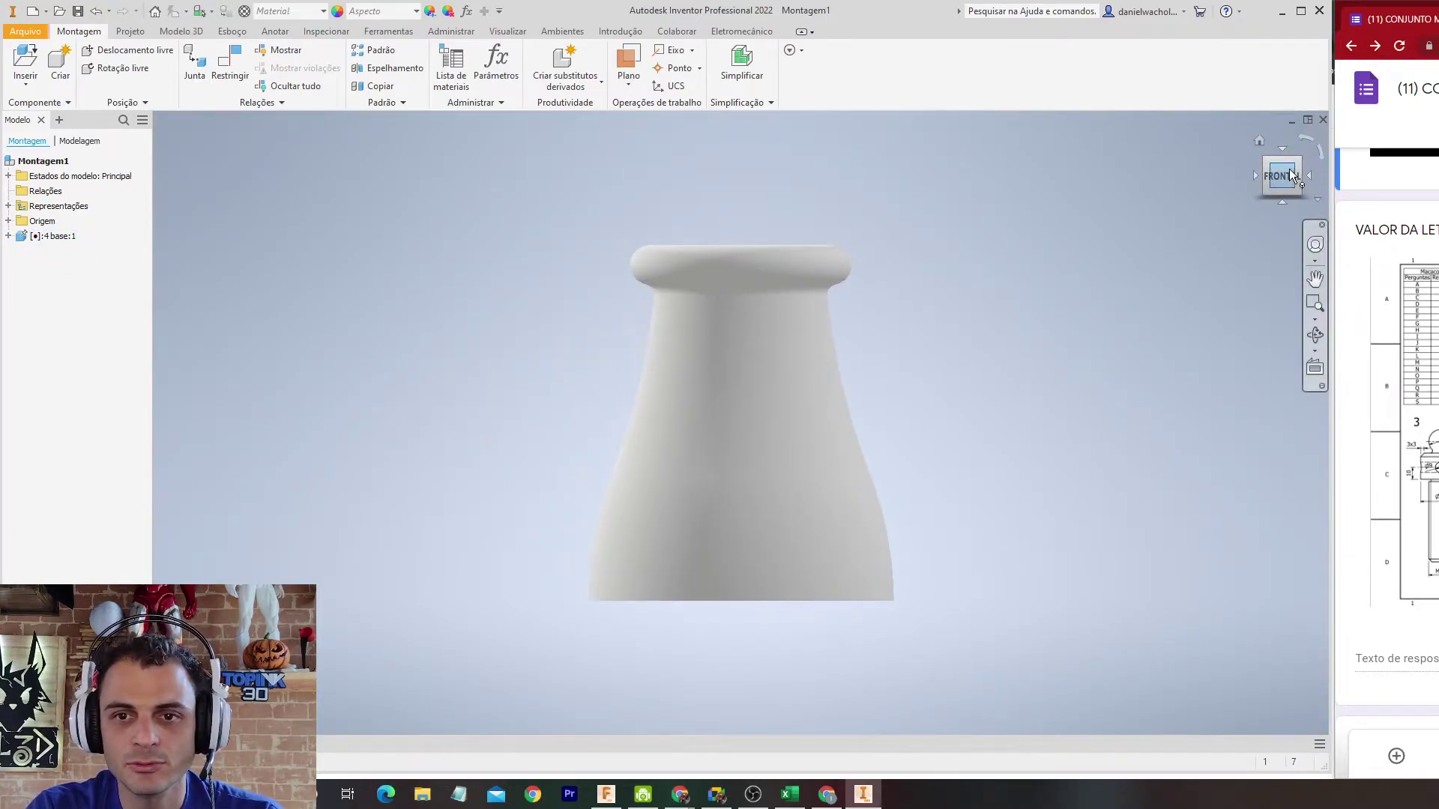
{"action": "left_click", "coordinate": [1266, 162]}
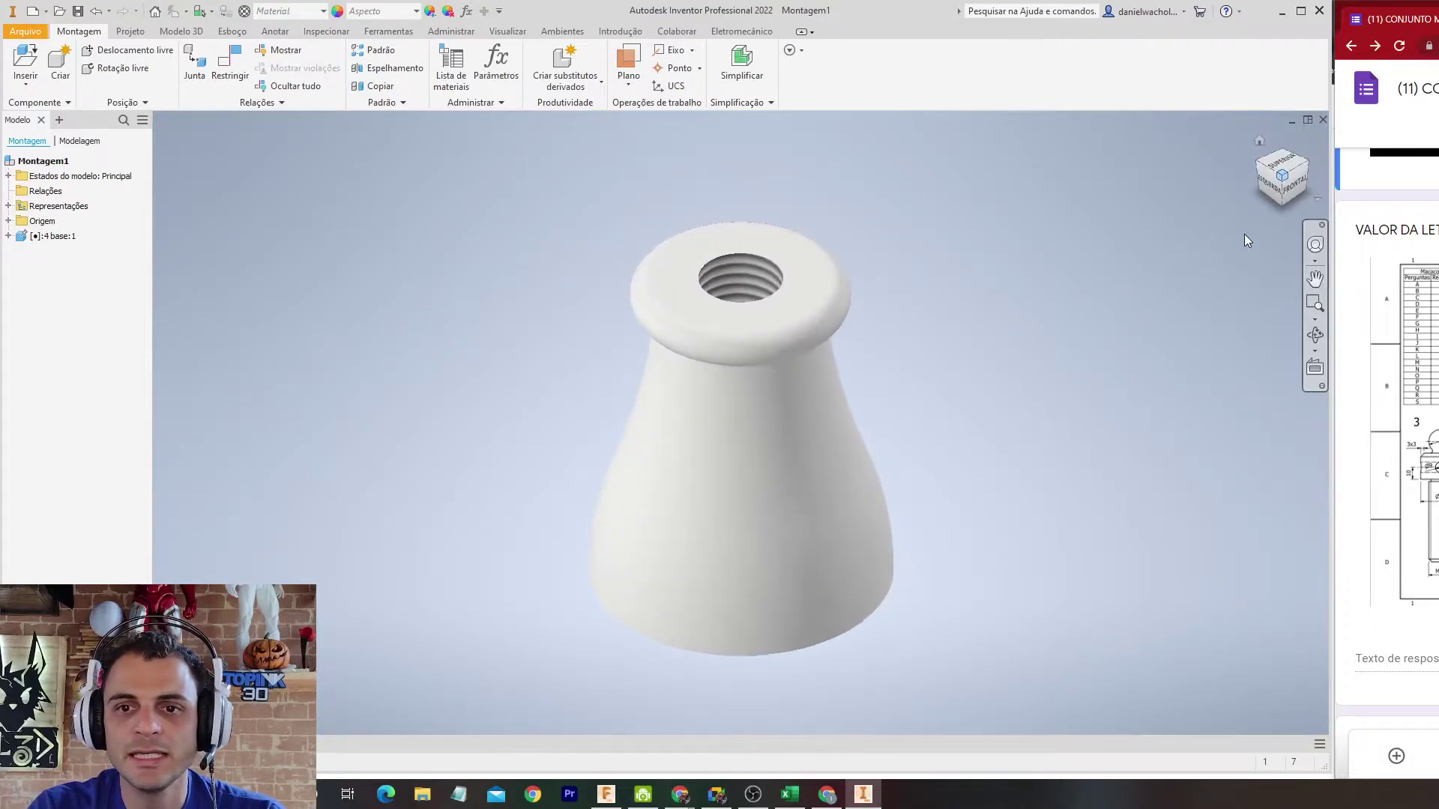
{"action": "right_click", "coordinate": [1281, 180]}
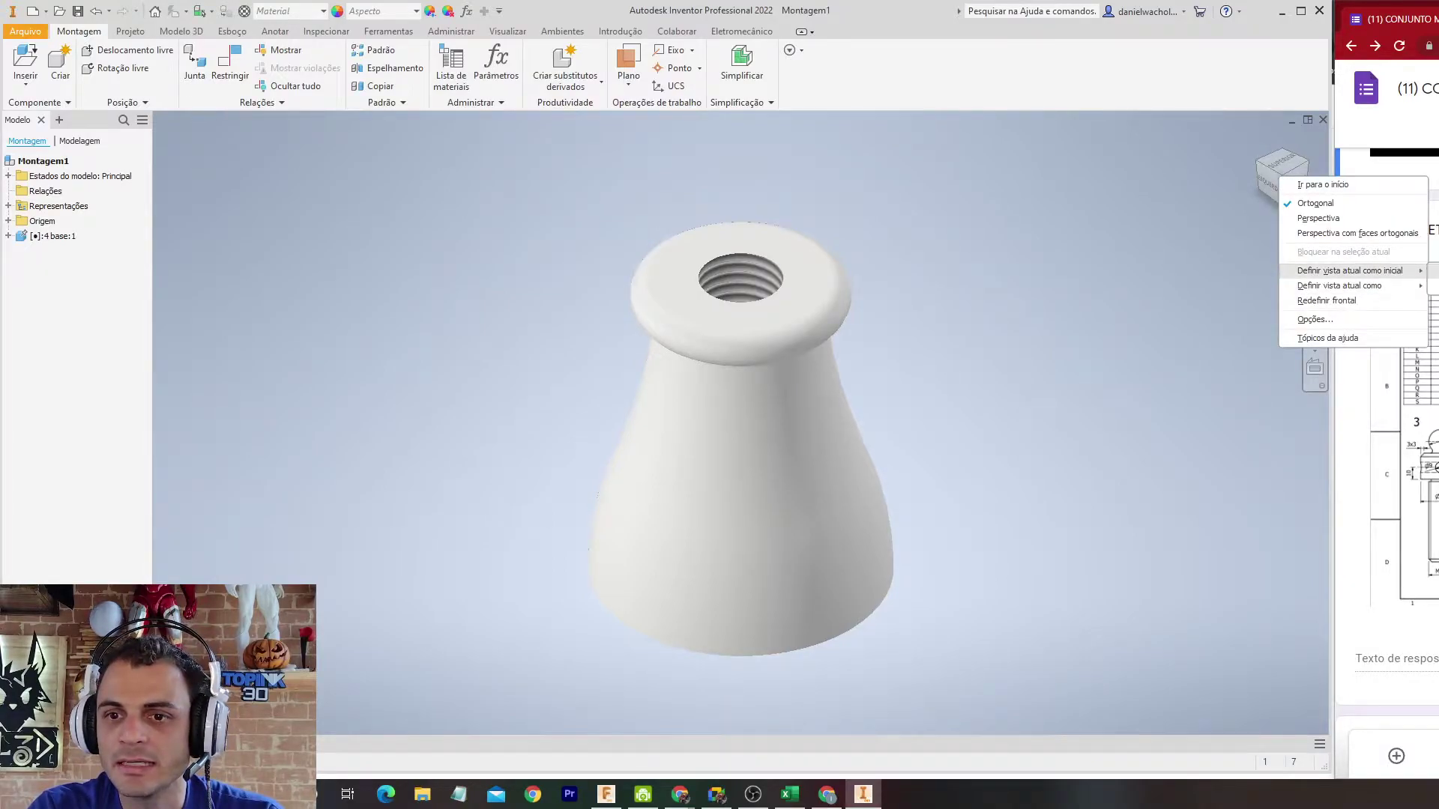
{"action": "left_click", "coordinate": [1341, 271]}
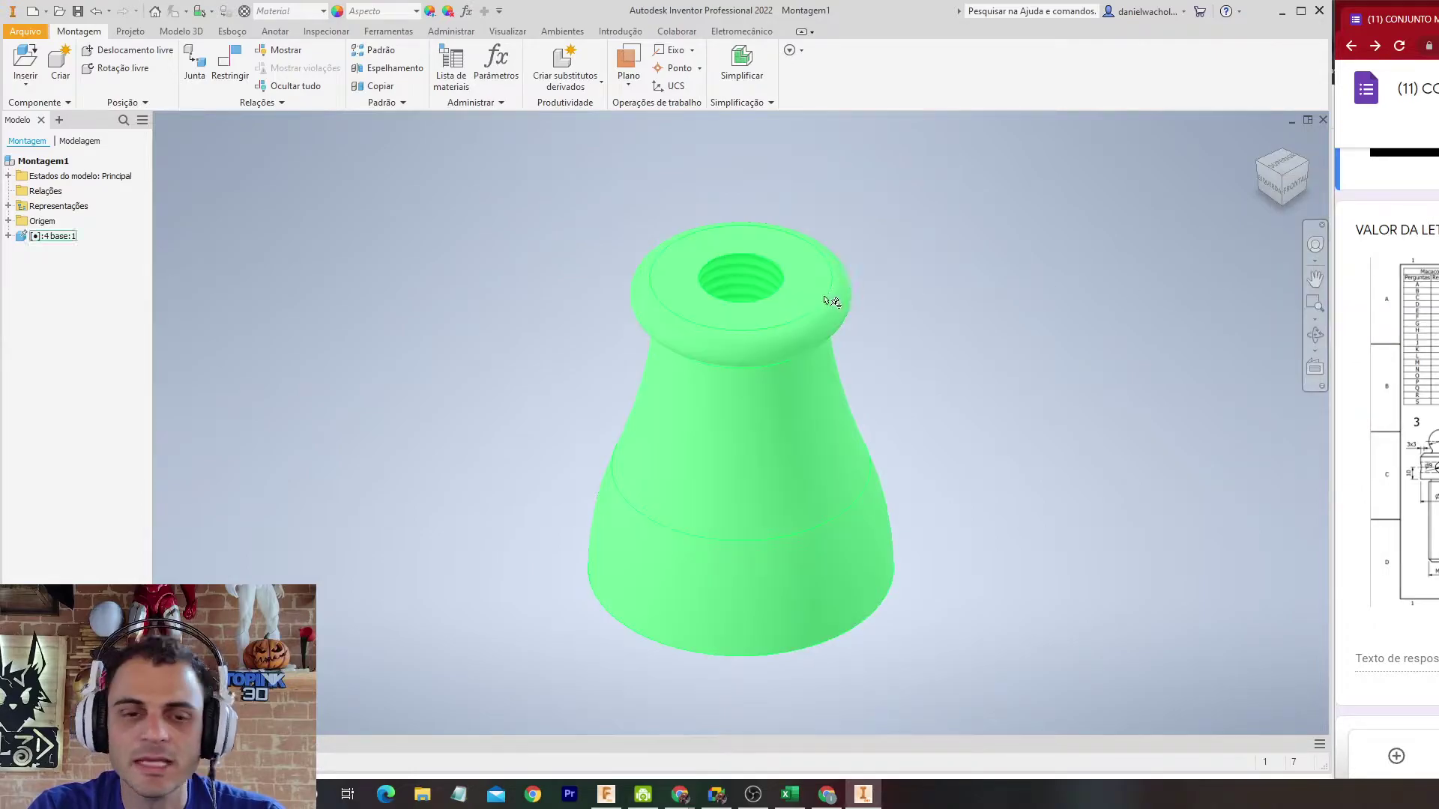
{"action": "key", "text": "F6"}
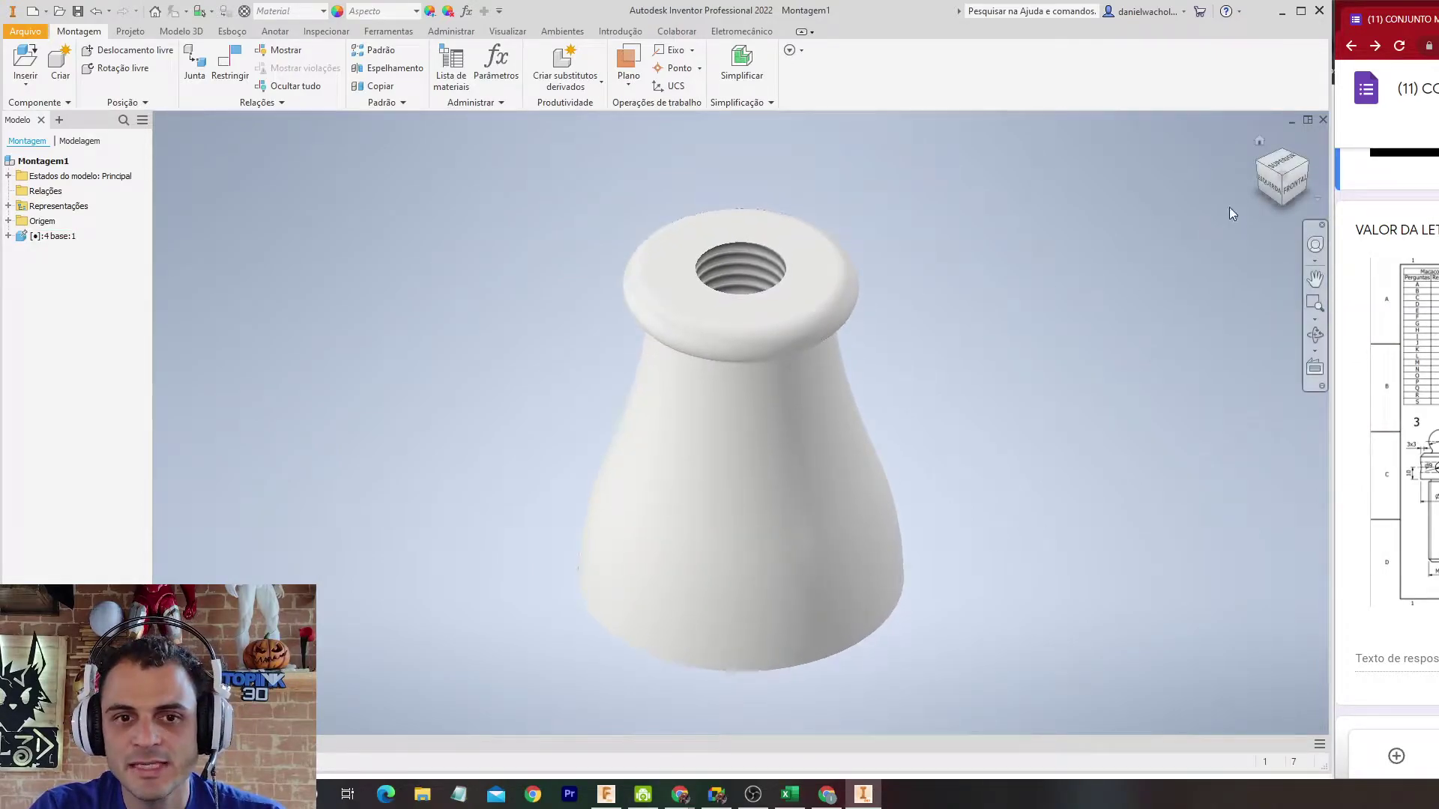
Step: Examine the base's orientation in the front, left and isometric views
{"action": "left_click", "coordinate": [1301, 190]}
{"action": "key", "text": "F6"}
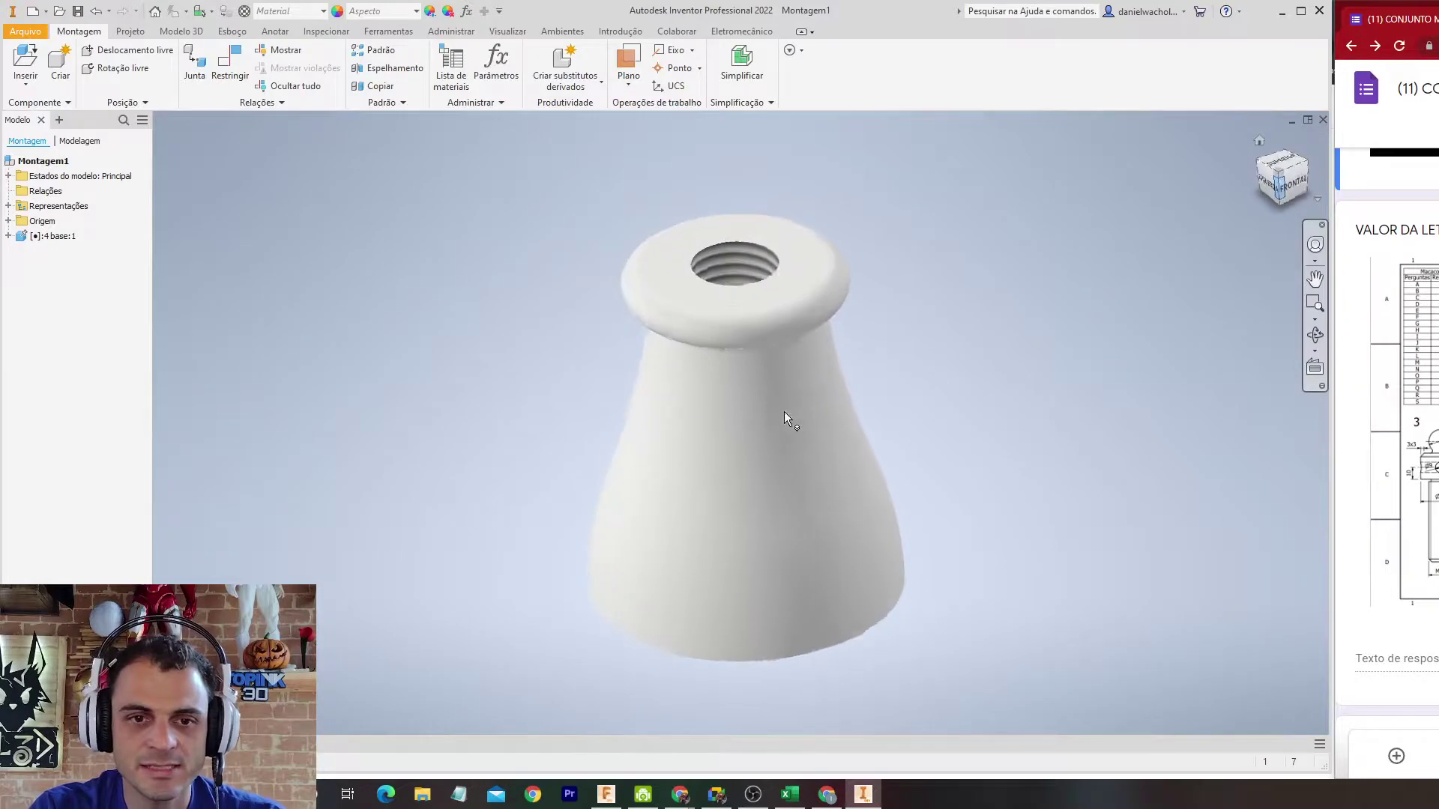
{"action": "left_click", "coordinate": [1295, 187]}
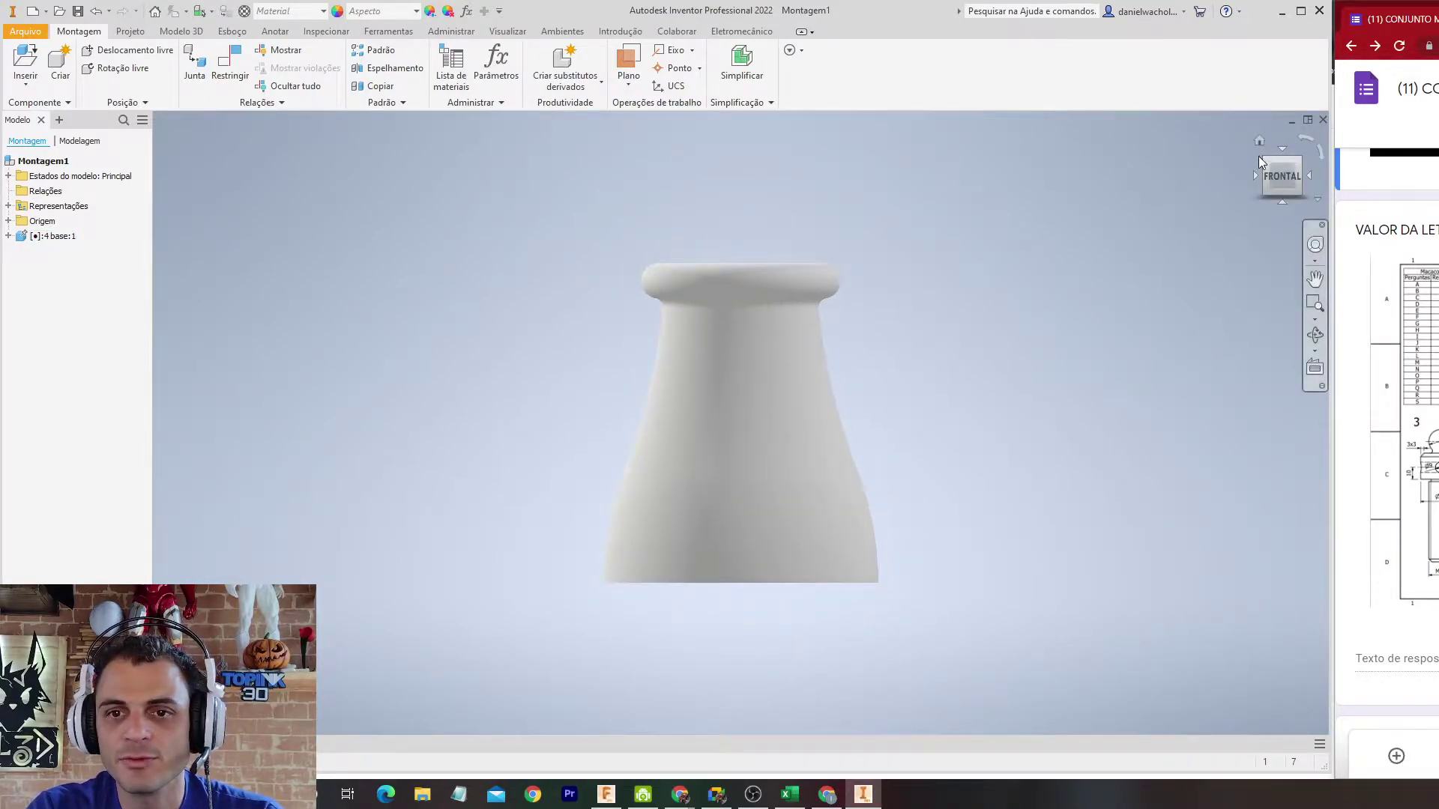
{"action": "left_click", "coordinate": [1262, 161]}
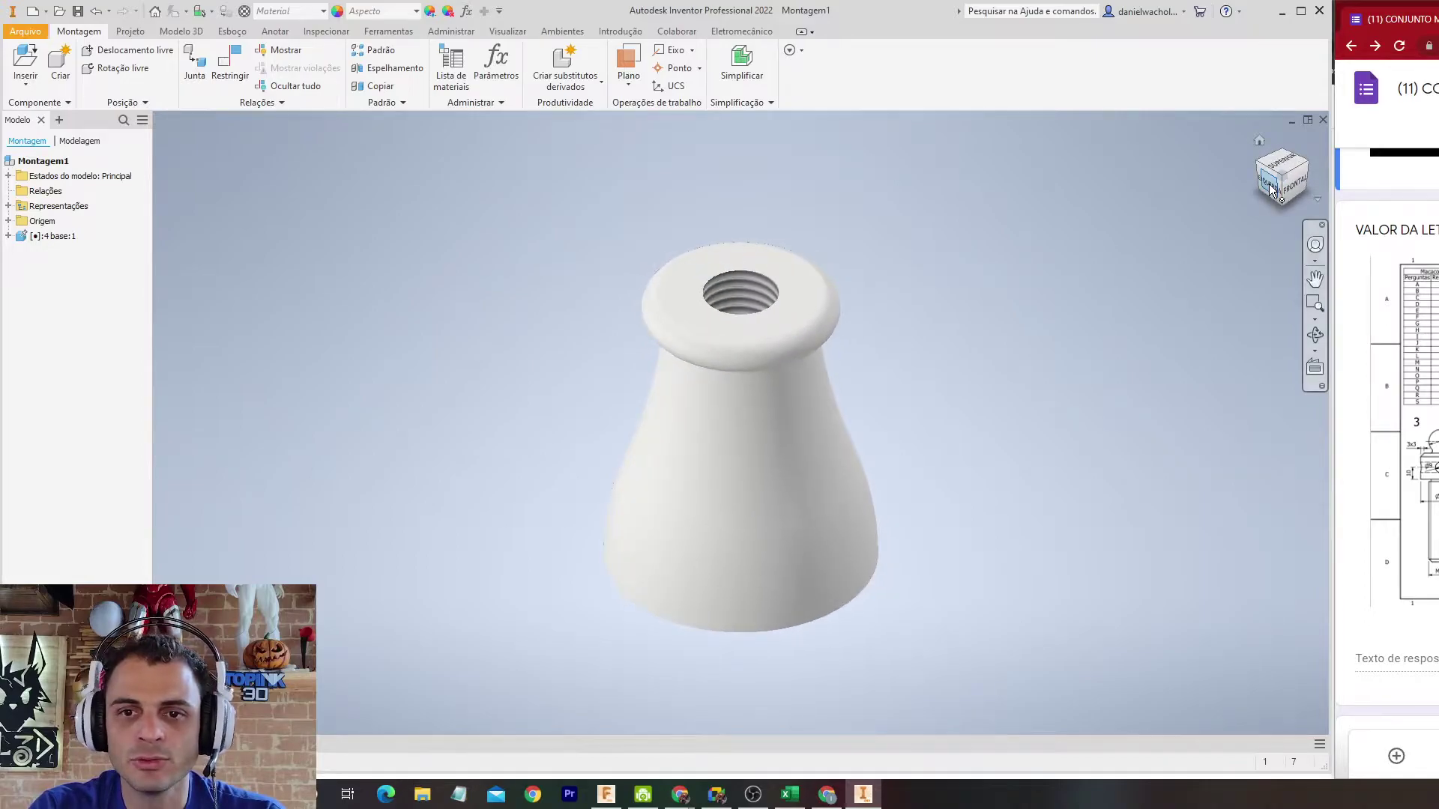
{"action": "left_click", "coordinate": [1270, 184]}
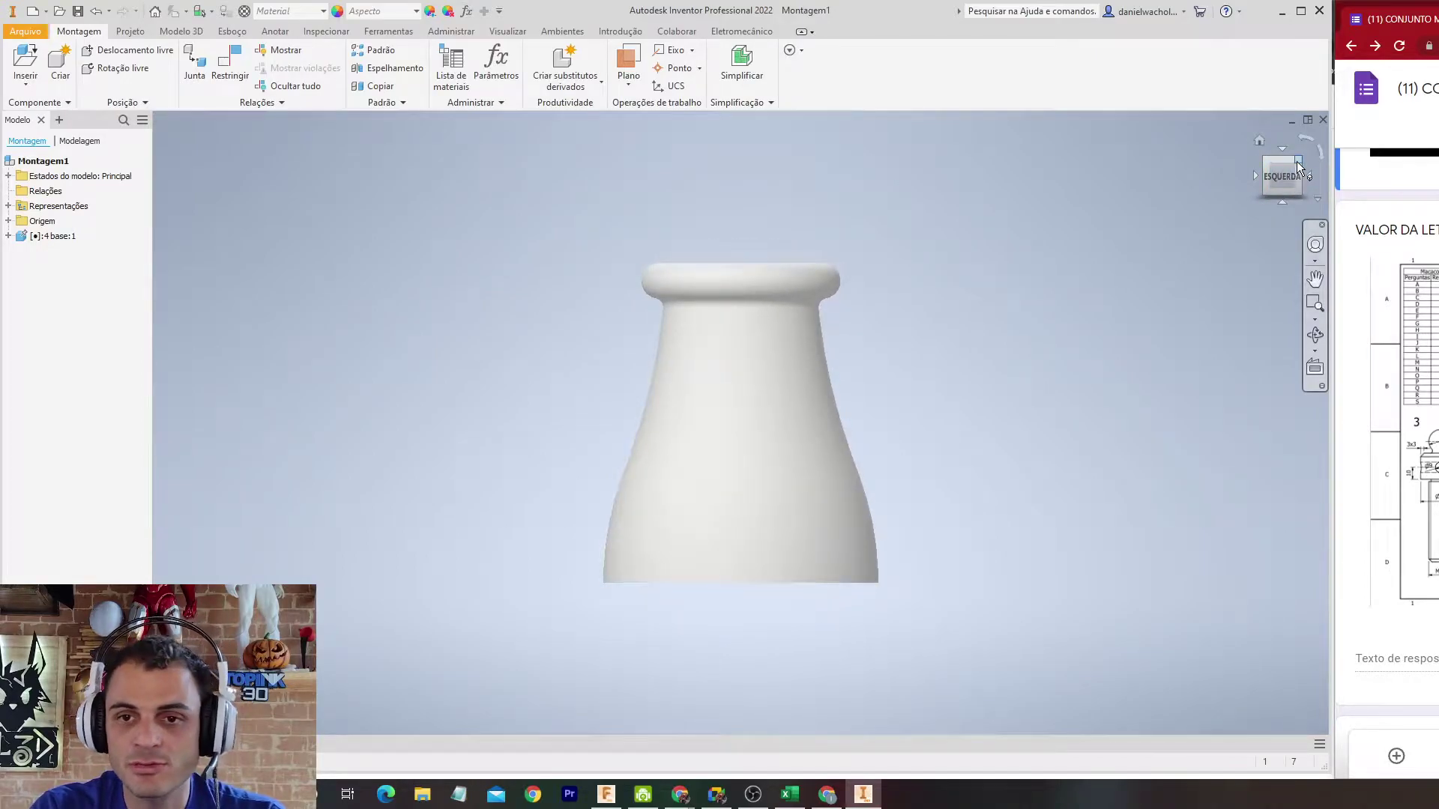
{"action": "left_click", "coordinate": [1300, 161]}
{"action": "left_click", "coordinate": [1292, 192]}
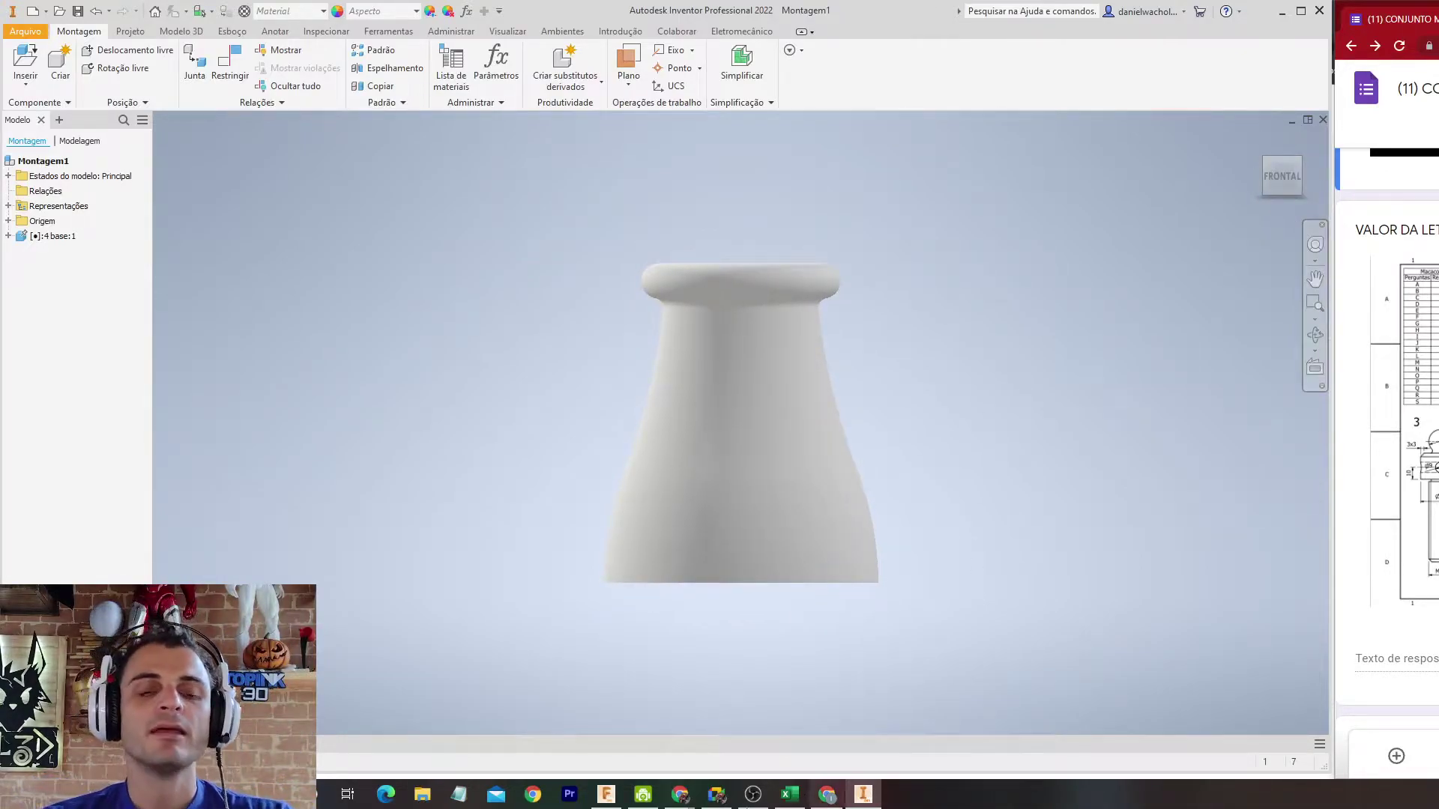
Step: Insert one instance of the "5 suplemento" part beside the base
{"action": "middle_click_drag", "start_coordinate": [938, 390], "coordinate": [942, 405]}
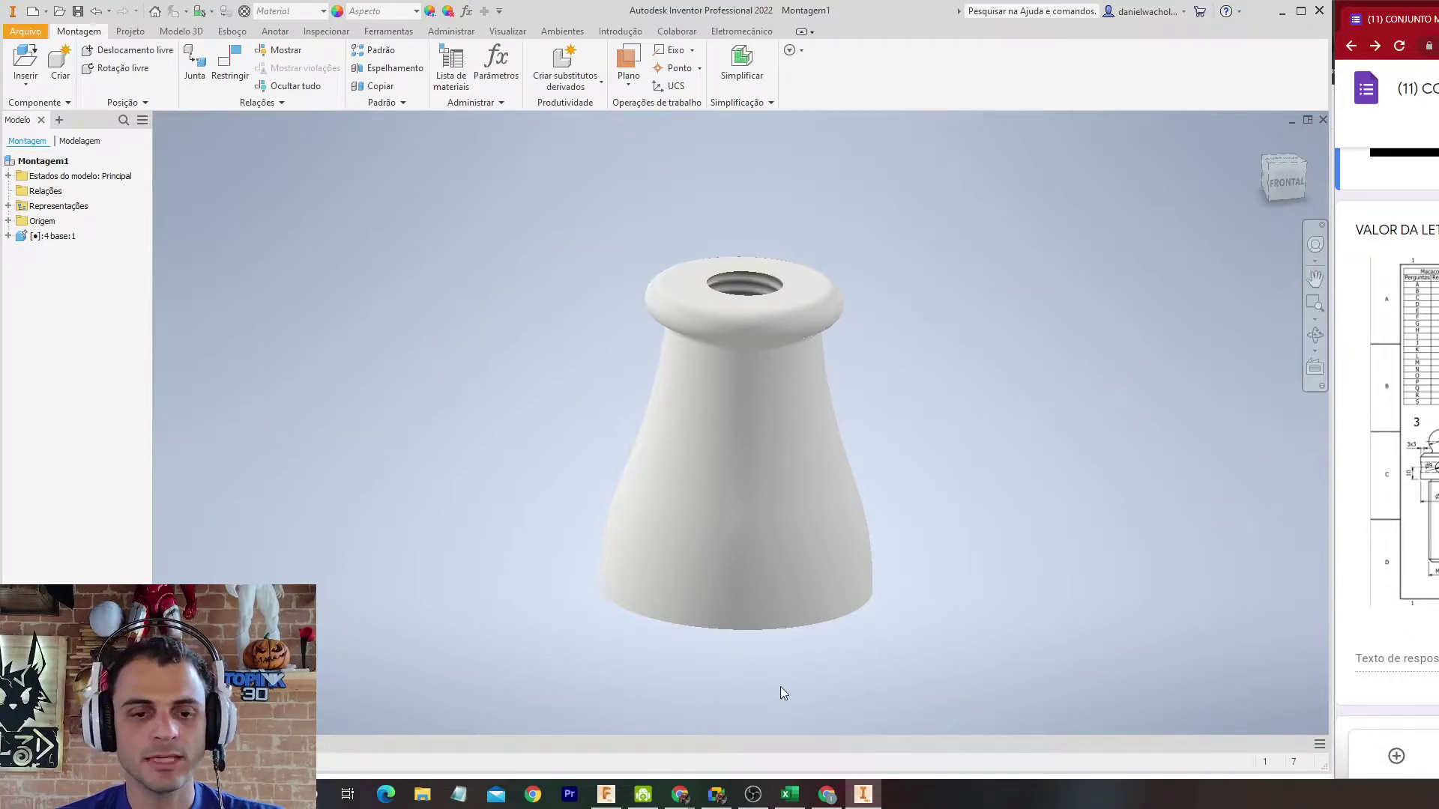
{"action": "middle_click_drag", "start_coordinate": [489, 547], "coordinate": [484, 501]}
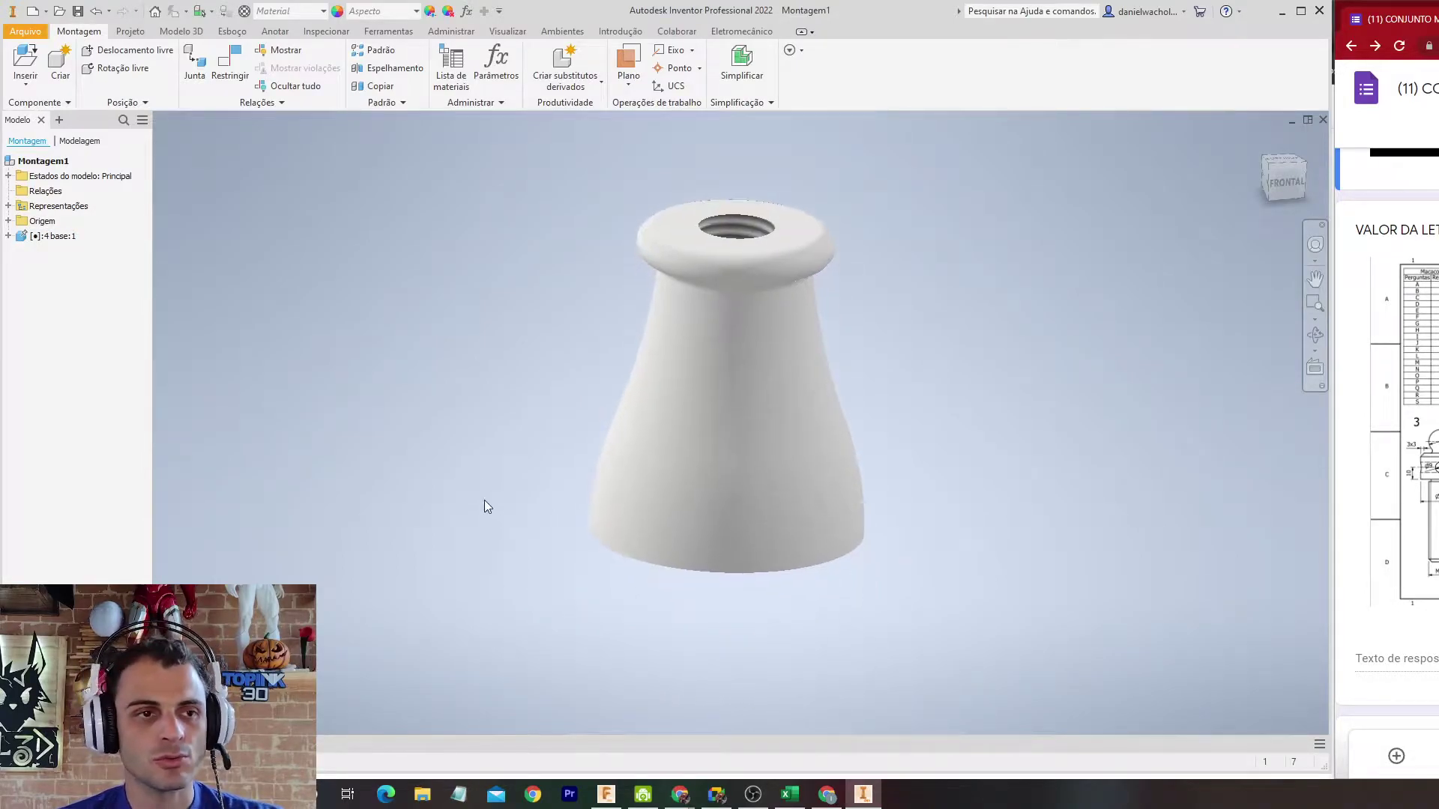
{"action": "left_click", "coordinate": [21, 54]}
{"action": "left_click", "coordinate": [682, 212]}
{"action": "left_click", "coordinate": [1104, 571]}
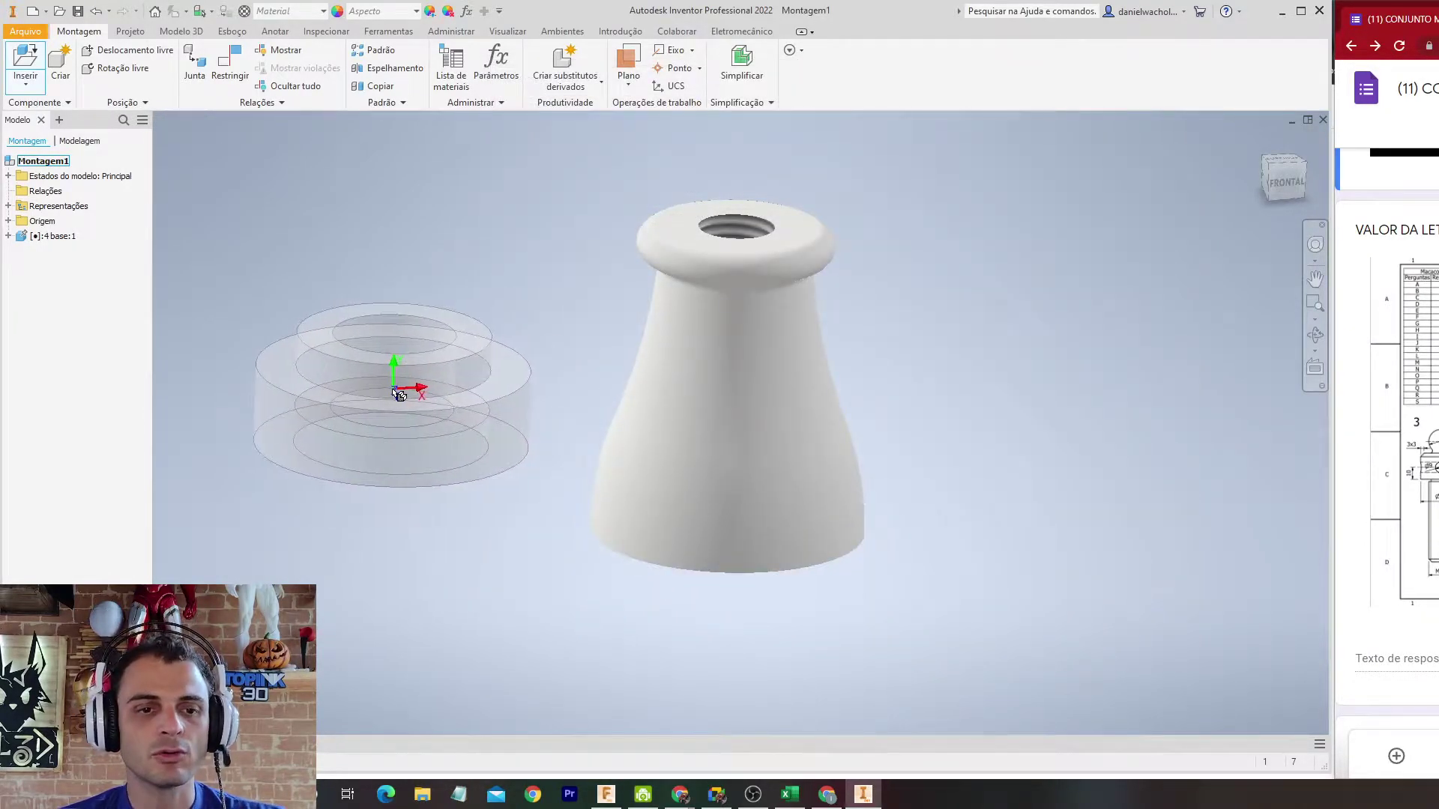
{"action": "left_click", "coordinate": [401, 394]}
{"action": "key", "text": "Escape"}
{"action": "middle_click_drag", "start_coordinate": [520, 499], "coordinate": [575, 501], "text": "shift"}
{"action": "middle_click_drag", "start_coordinate": [1014, 294], "coordinate": [1042, 286], "text": "shift"}
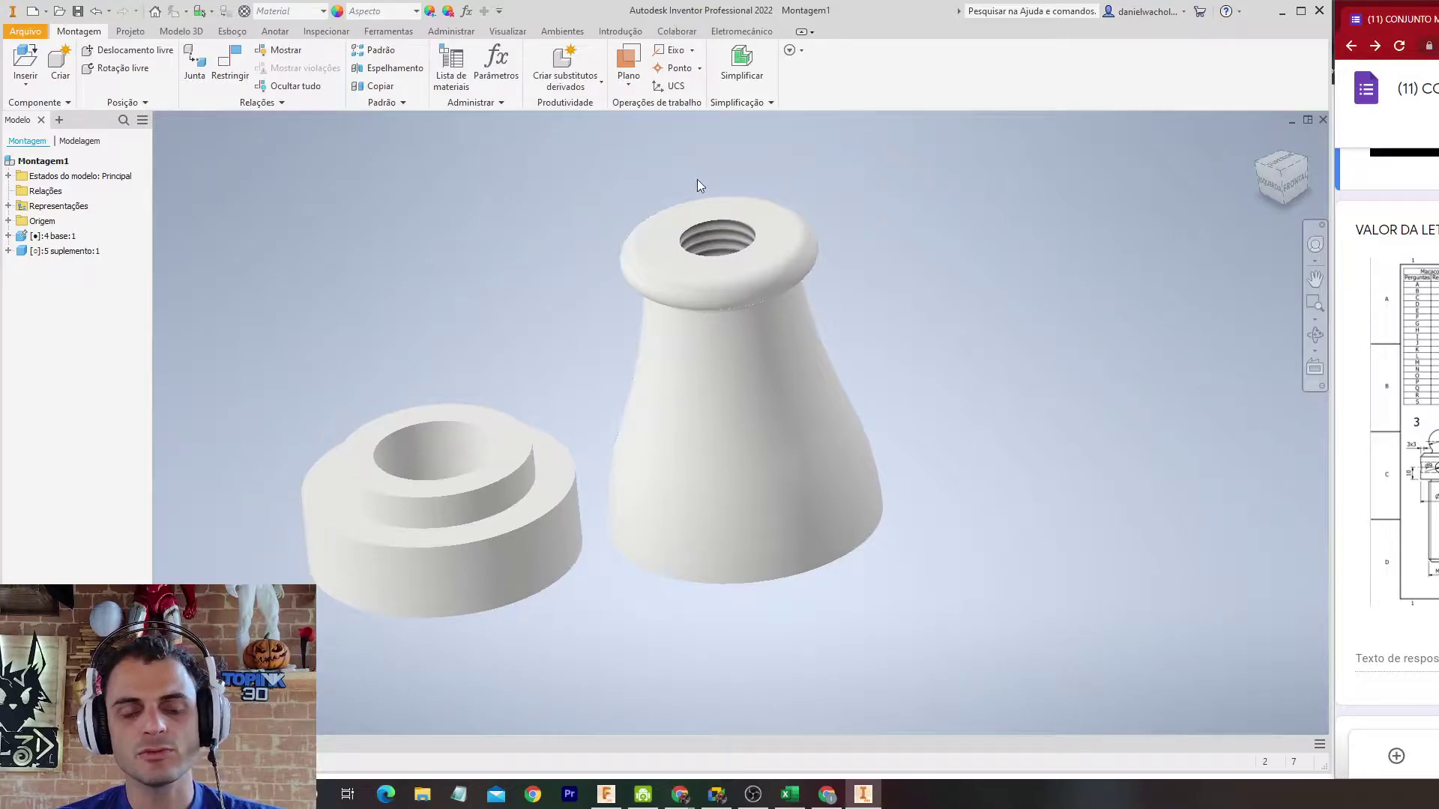
Step: Apply a half section view to the assembly through the base's XY origin plane with a 0 mm offset
{"action": "left_click", "coordinate": [733, 533]}
{"action": "left_click", "coordinate": [721, 395]}
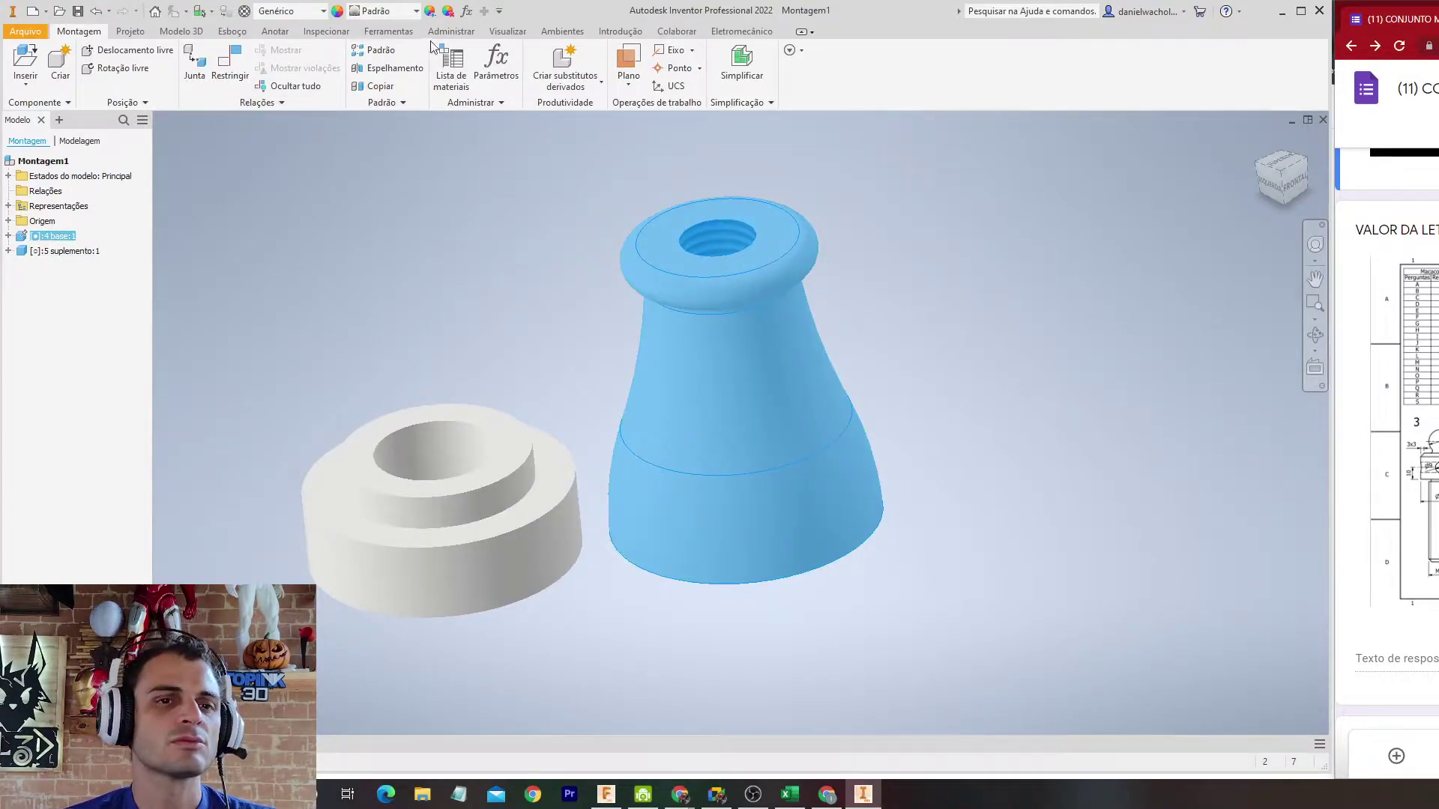
{"action": "left_click", "coordinate": [507, 31]}
{"action": "left_click", "coordinate": [296, 68]}
{"action": "left_click", "coordinate": [258, 121]}
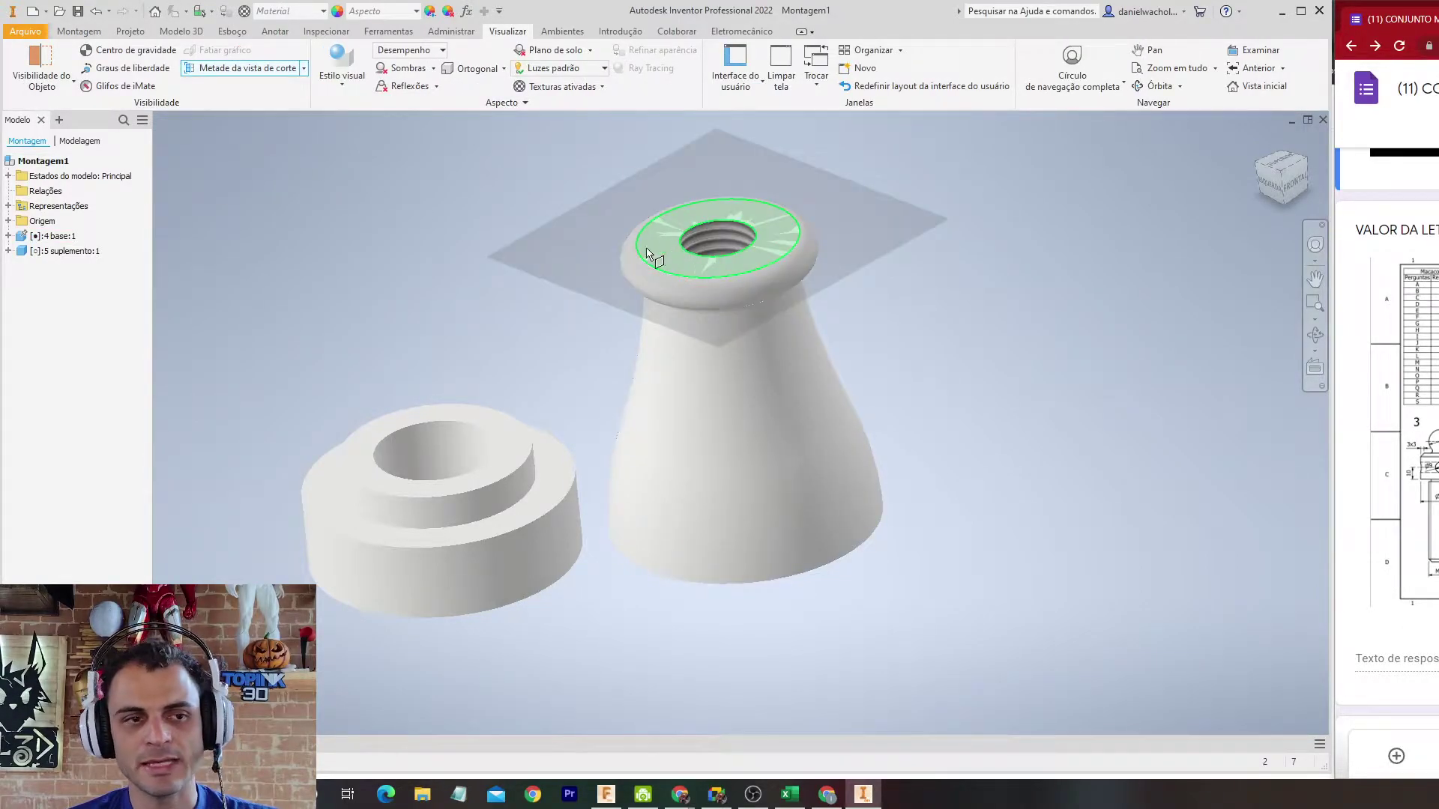
{"action": "left_click", "coordinate": [8, 236]}
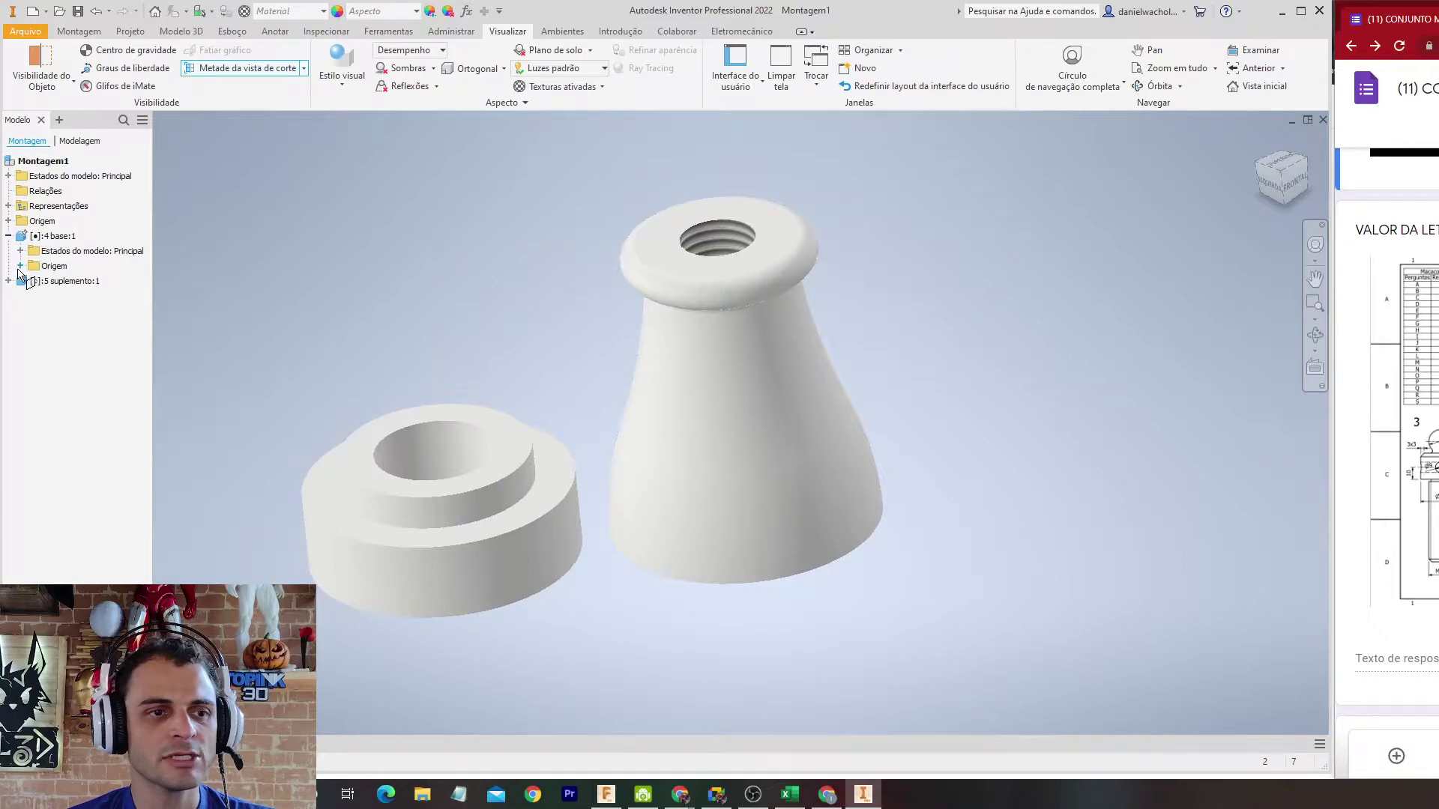
{"action": "left_click", "coordinate": [21, 266]}
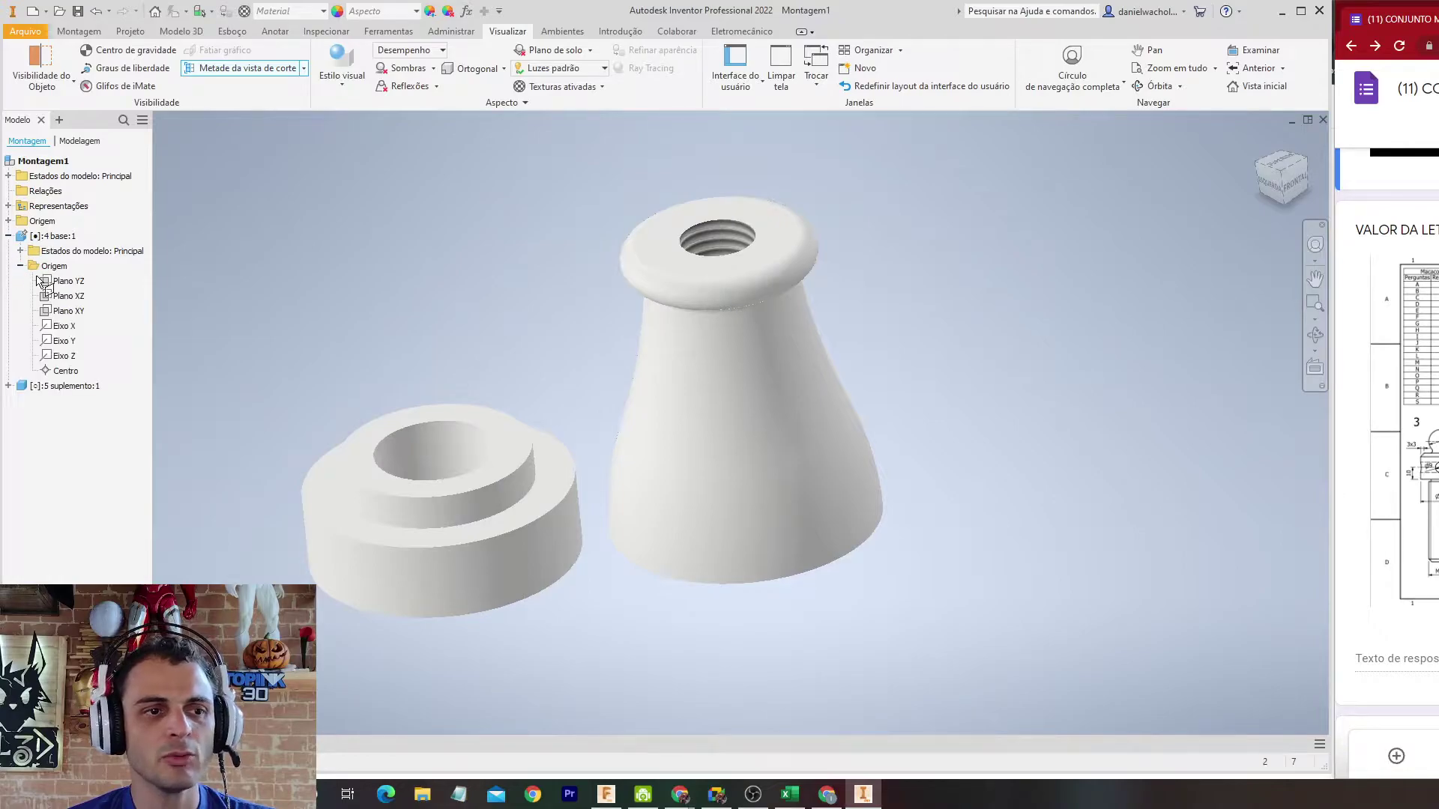
{"action": "left_click", "coordinate": [63, 312]}
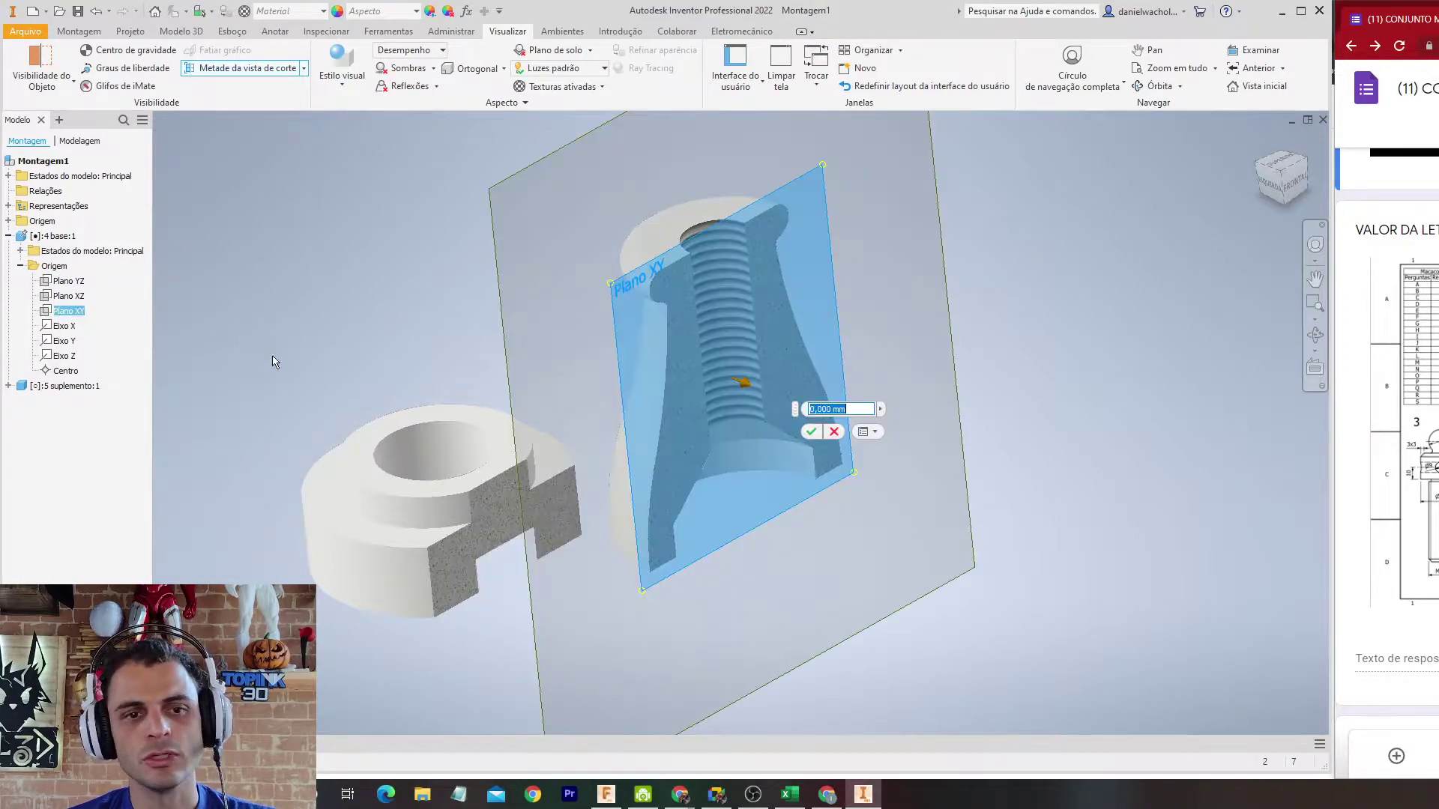
{"action": "left_click", "coordinate": [811, 433]}
{"action": "mouse_move", "coordinate": [715, 506]}
{"action": "middle_mouse_down", "text": "shift"}
{"action": "mouse_move", "coordinate": [600, 488]}
{"action": "mouse_move", "coordinate": [589, 511]}
{"action": "mouse_move", "coordinate": [632, 497]}
{"action": "mouse_move", "coordinate": [712, 533]}
{"action": "middle_mouse_up", "text": "shift"}
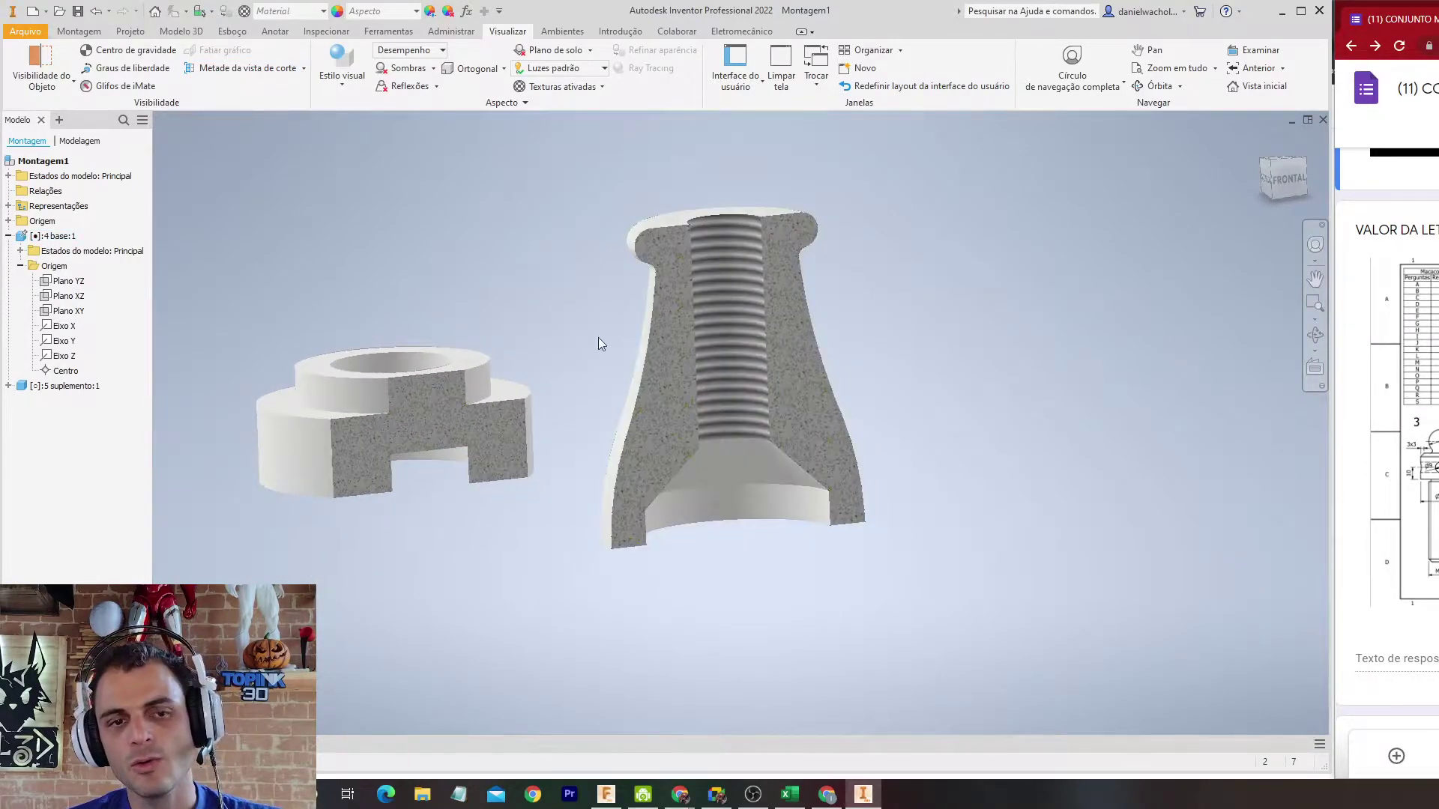
{"action": "mouse_move", "coordinate": [1064, 379]}
{"action": "middle_mouse_down", "text": "shift"}
{"action": "mouse_move", "coordinate": [1100, 380]}
{"action": "mouse_move", "coordinate": [1086, 364]}
{"action": "mouse_move", "coordinate": [1070, 377]}
{"action": "middle_mouse_up", "text": "shift"}
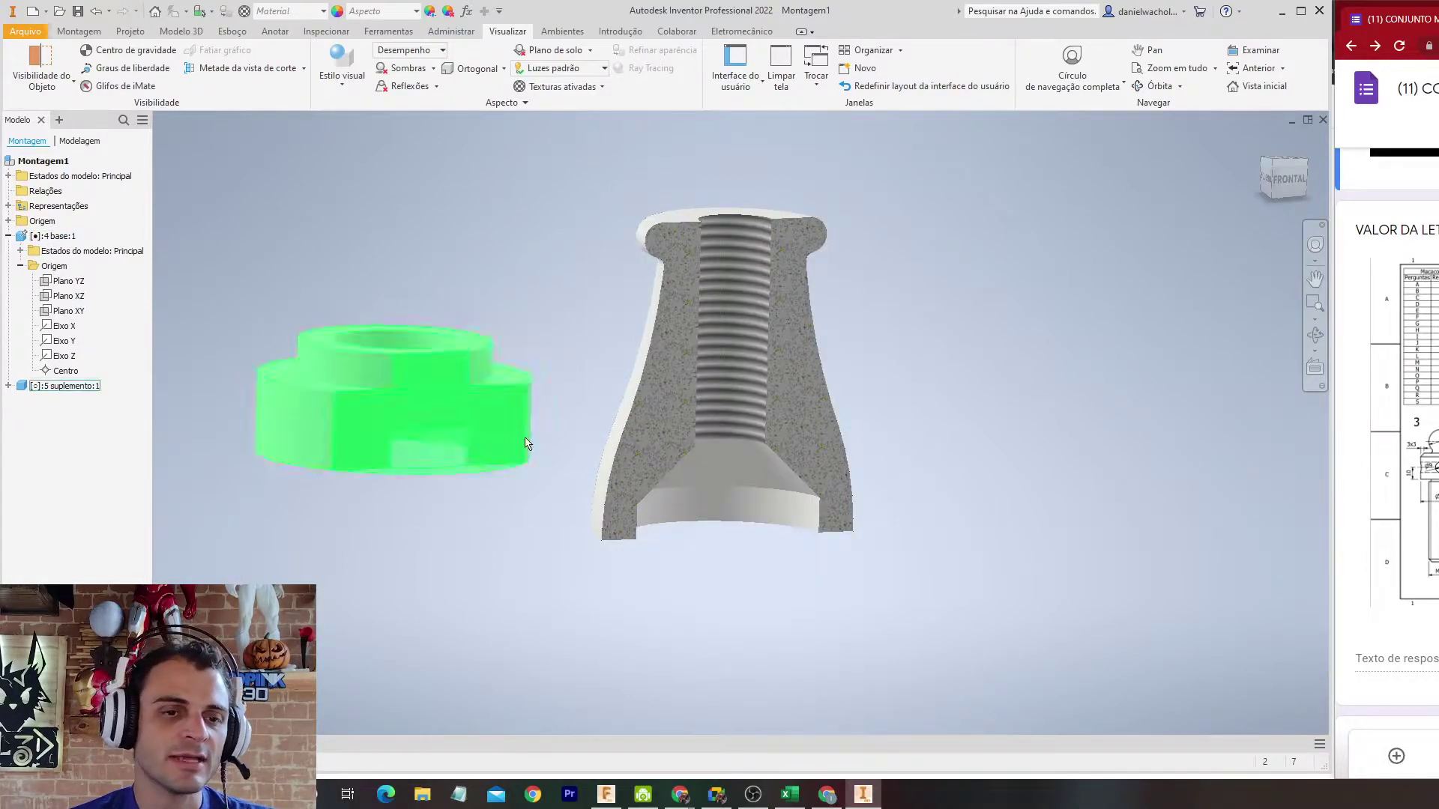
Step: Join the supplement to the base's underside with an Insert constraint at 0 mm offset, seating its stepped collar in the lower recess
{"action": "left_click_drag", "start_coordinate": [333, 367], "coordinate": [350, 341]}
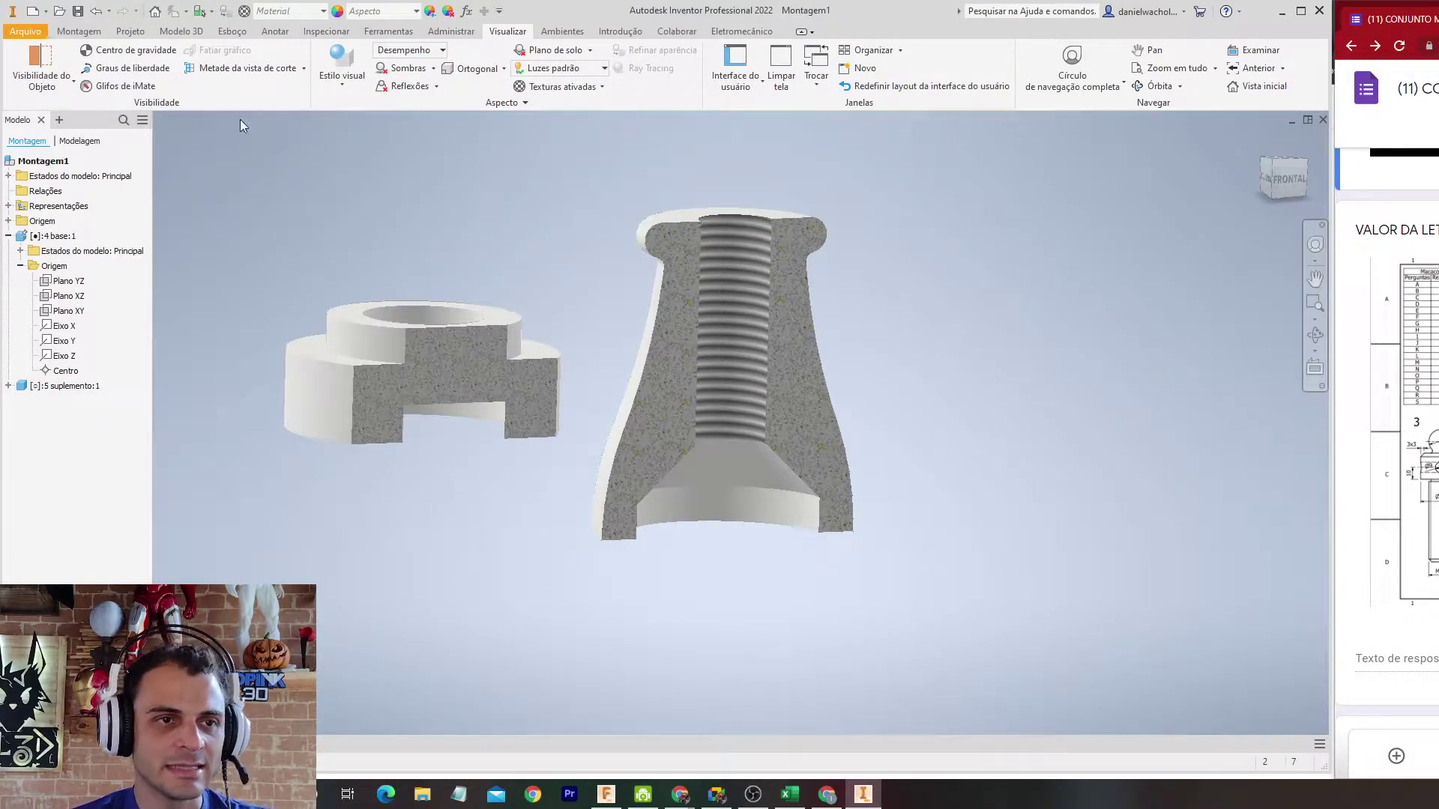
{"action": "left_click", "coordinate": [83, 32]}
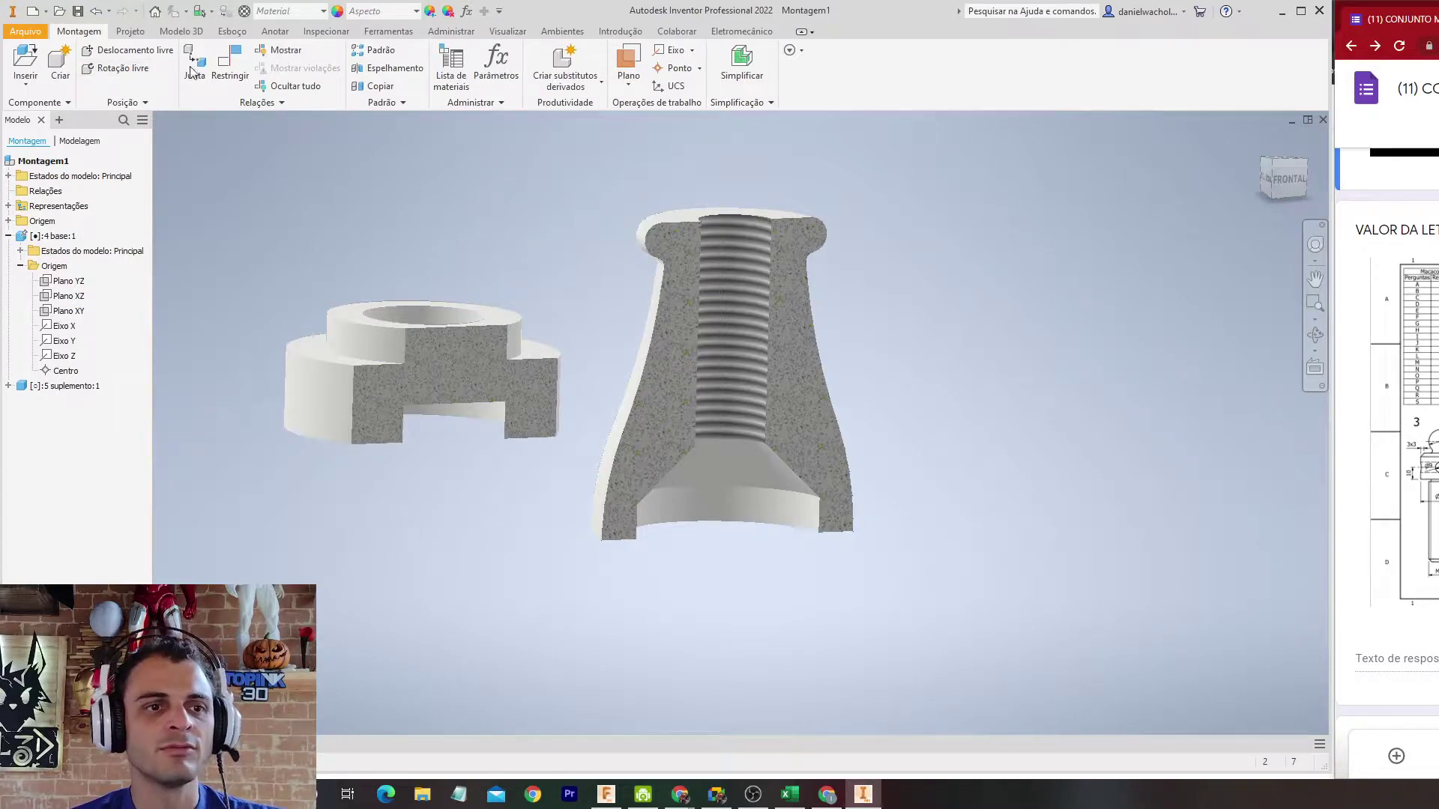
{"action": "left_click", "coordinate": [232, 73]}
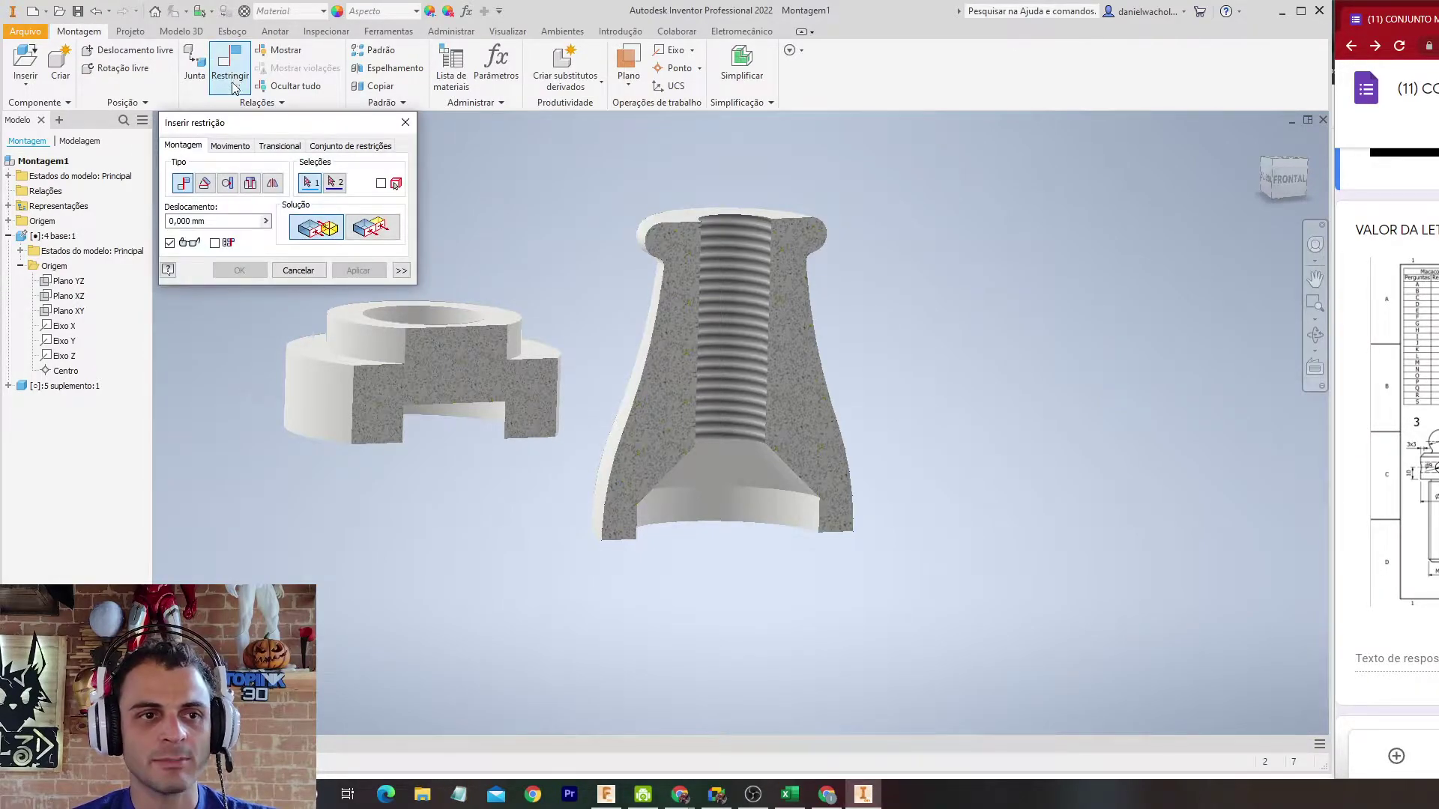
{"action": "left_click", "coordinate": [250, 184]}
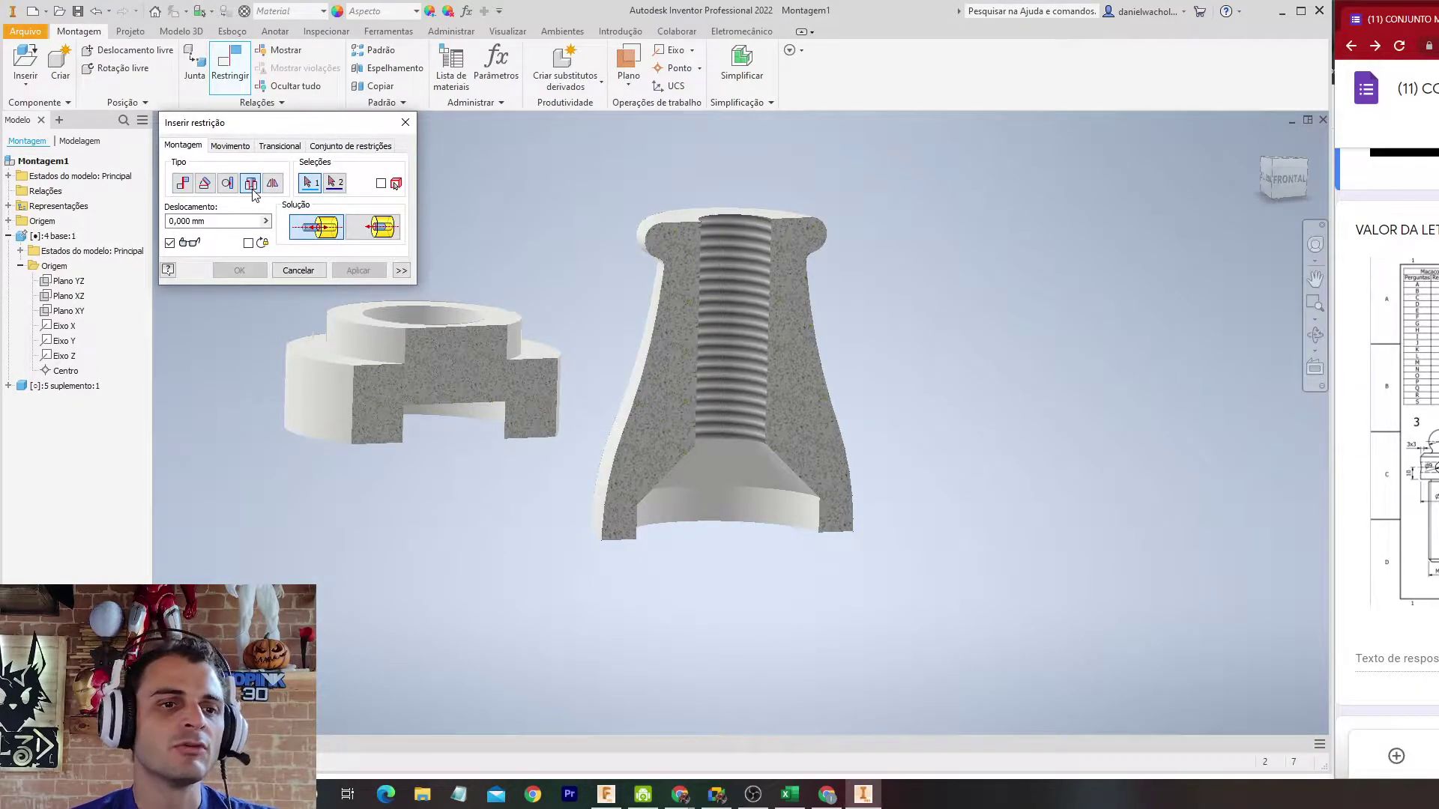
{"action": "left_click", "coordinate": [353, 360]}
{"action": "left_click", "coordinate": [801, 499]}
{"action": "left_click", "coordinate": [239, 269]}
{"action": "middle_click_drag", "start_coordinate": [981, 373], "coordinate": [997, 395], "text": "shift"}
Step: Apply the Suave - Vermelho appearance to the supplement and view the sectioned assembly from the front
{"action": "left_click", "coordinate": [754, 522]}
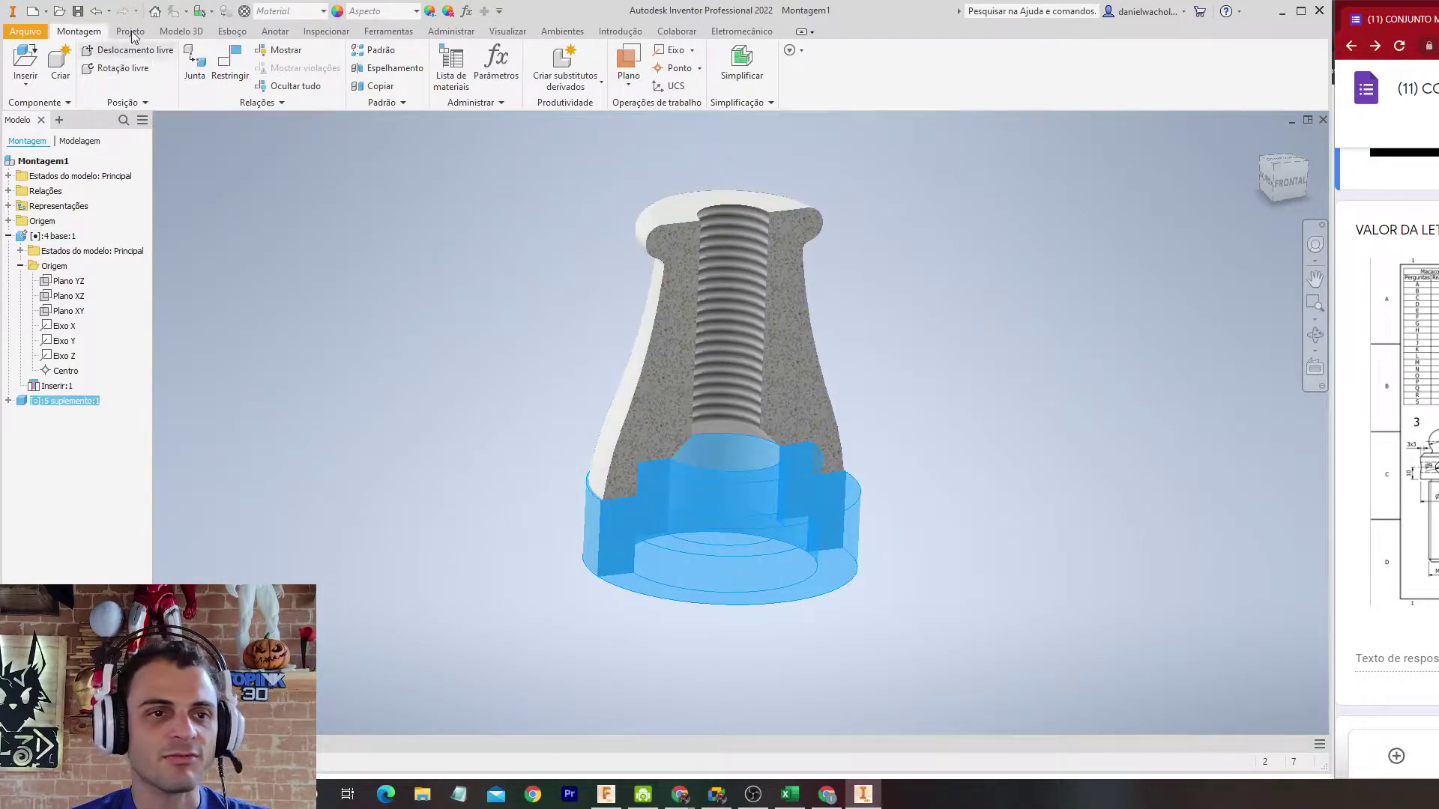
{"action": "left_click", "coordinate": [389, 17]}
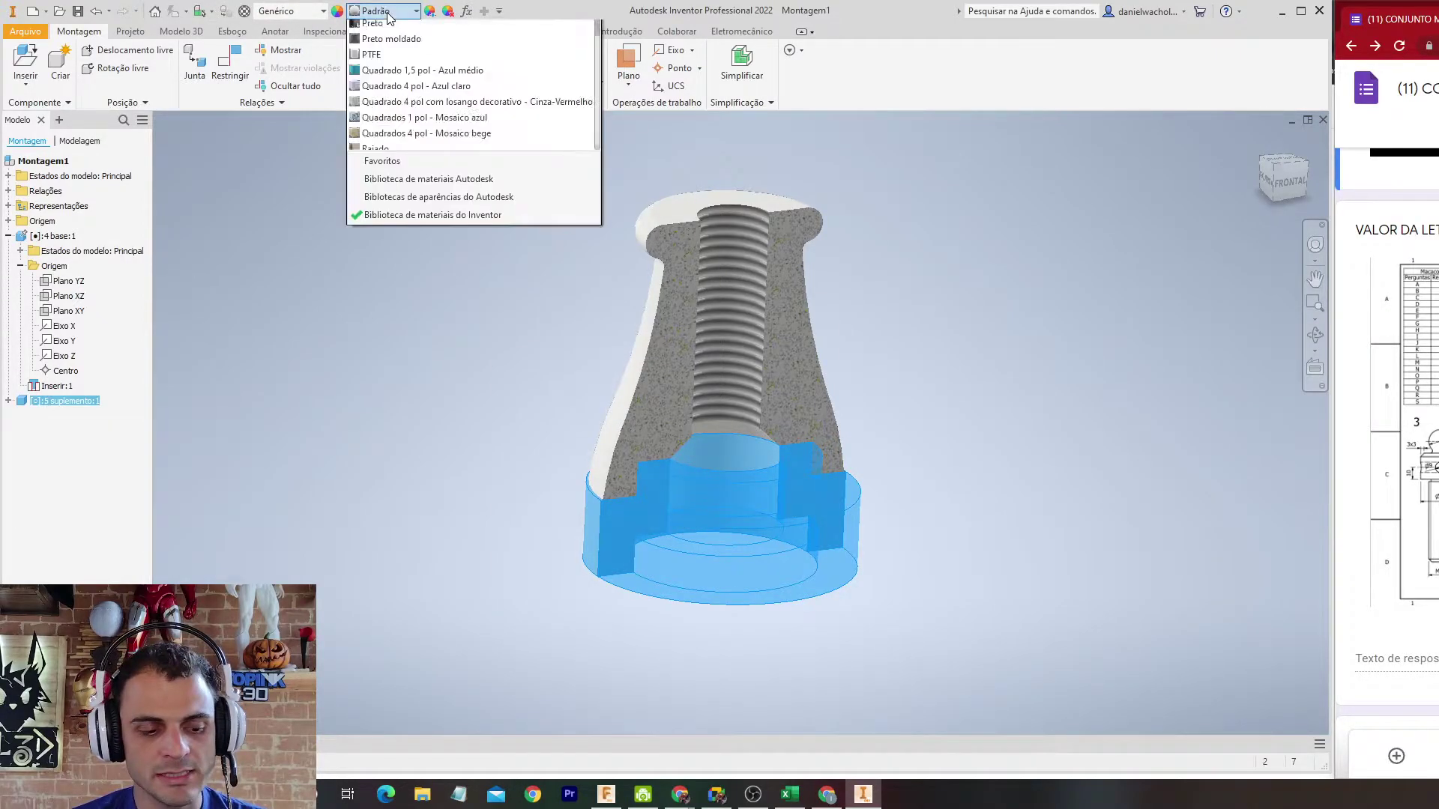
{"action": "scroll", "coordinate": [393, 448], "scroll_direction": "down", "scroll_amount": 3}
{"action": "scroll", "coordinate": [387, 445], "scroll_direction": "down", "scroll_amount": 3}
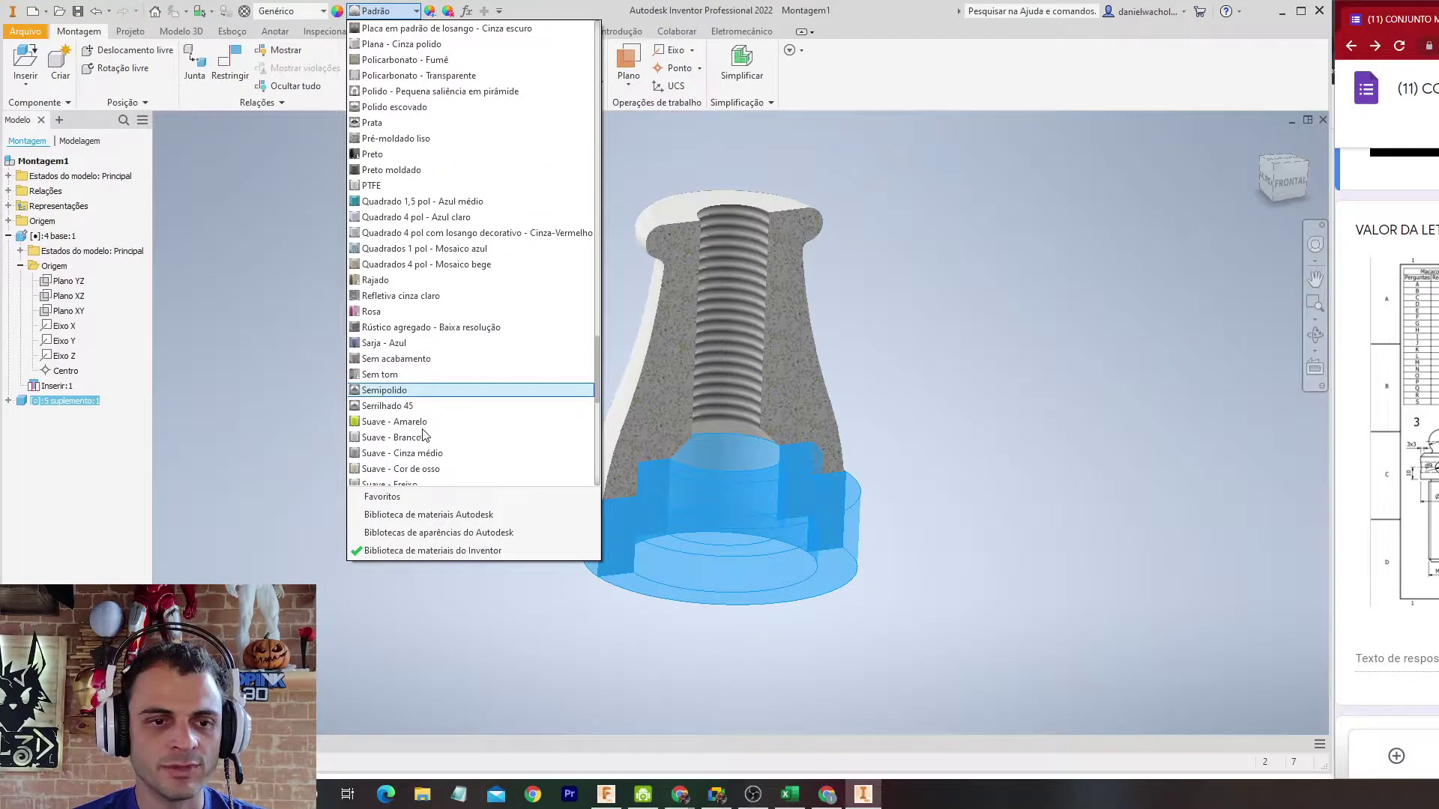
{"action": "scroll", "coordinate": [417, 432], "scroll_direction": "down", "scroll_amount": 5}
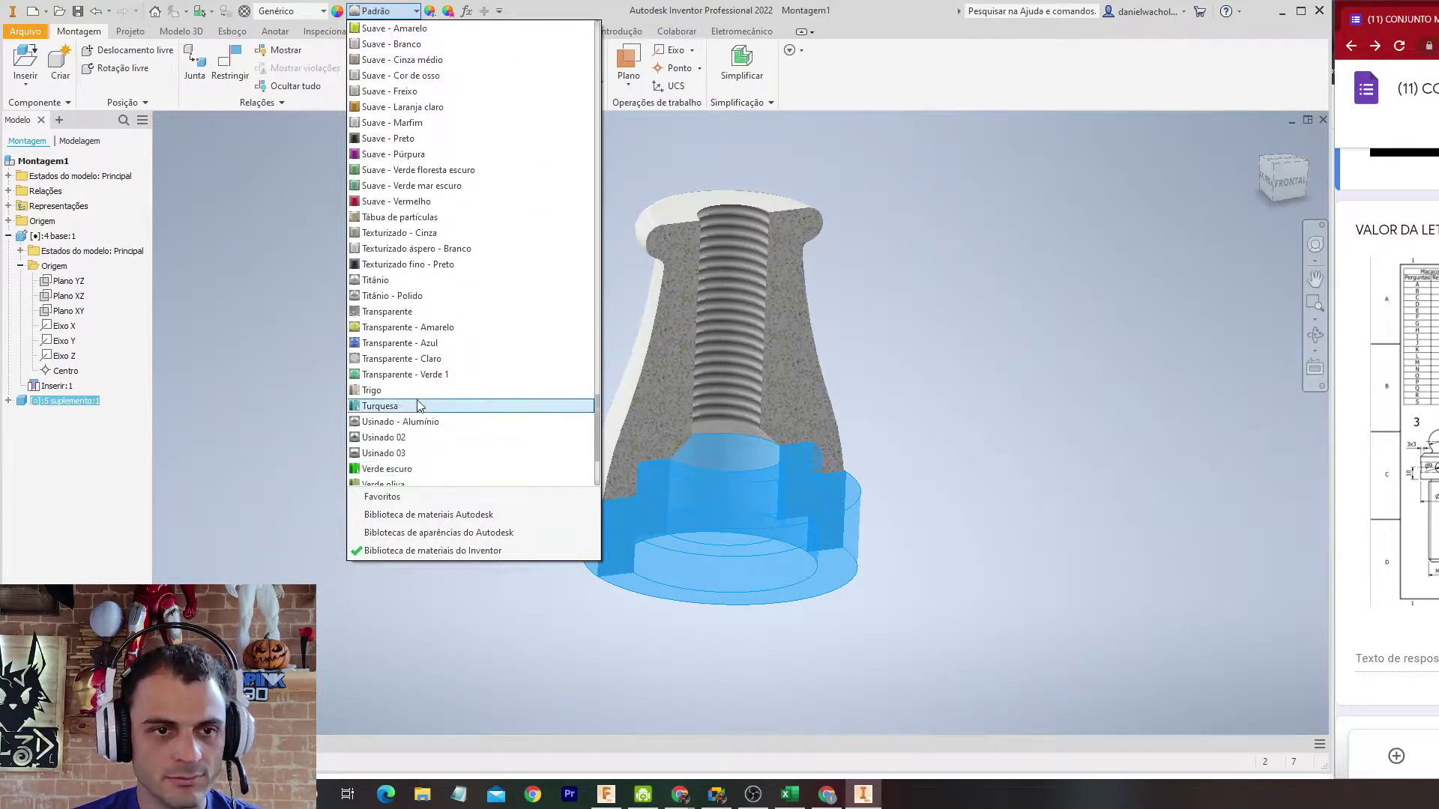
{"action": "left_click", "coordinate": [422, 214]}
{"action": "left_click", "coordinate": [1014, 395]}
{"action": "left_click", "coordinate": [1289, 181]}
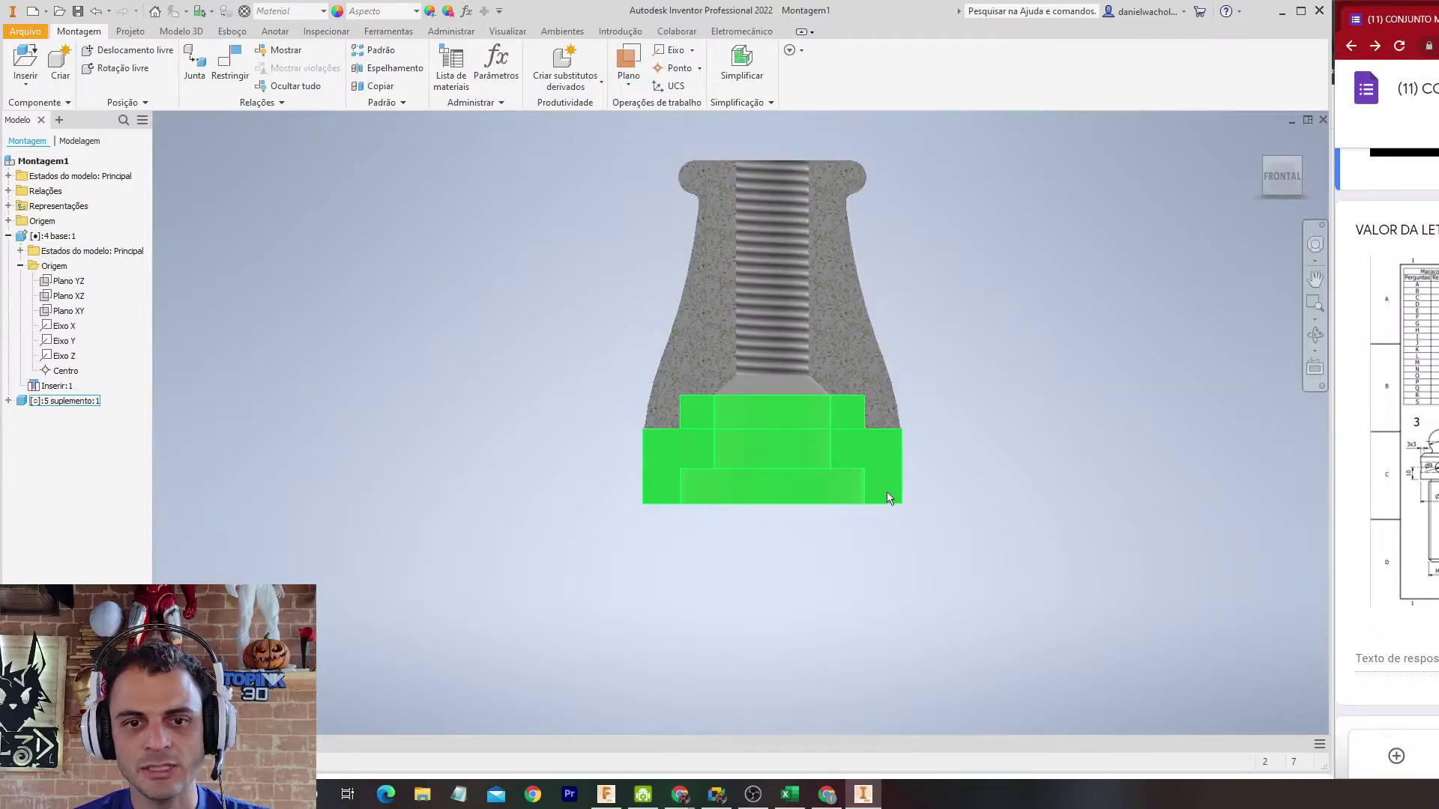
{"action": "left_click", "coordinate": [892, 496]}
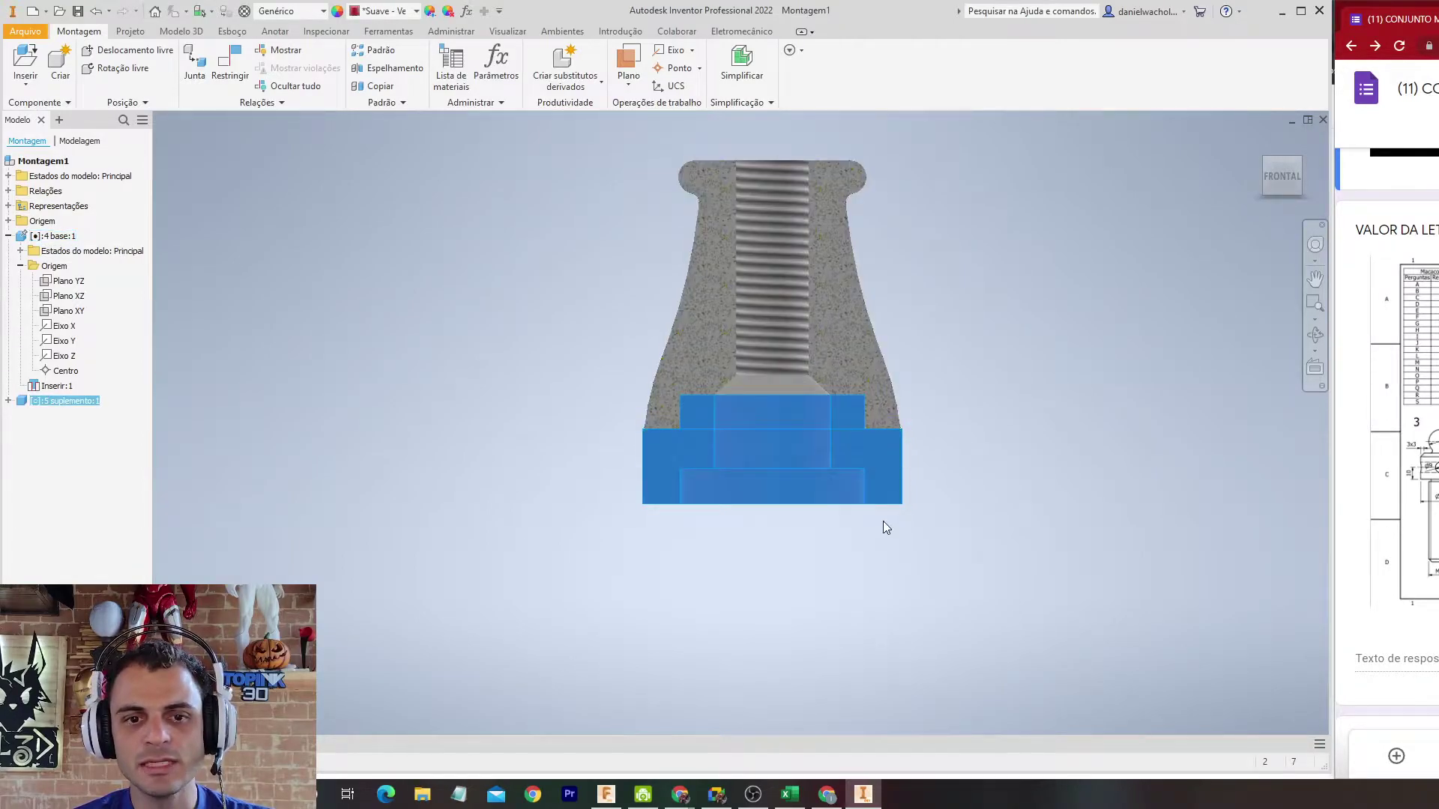
Step: Delete the Insert constraint between the base and the supplement, and move the supplement out to the left of the base
{"action": "left_click", "coordinate": [303, 346]}
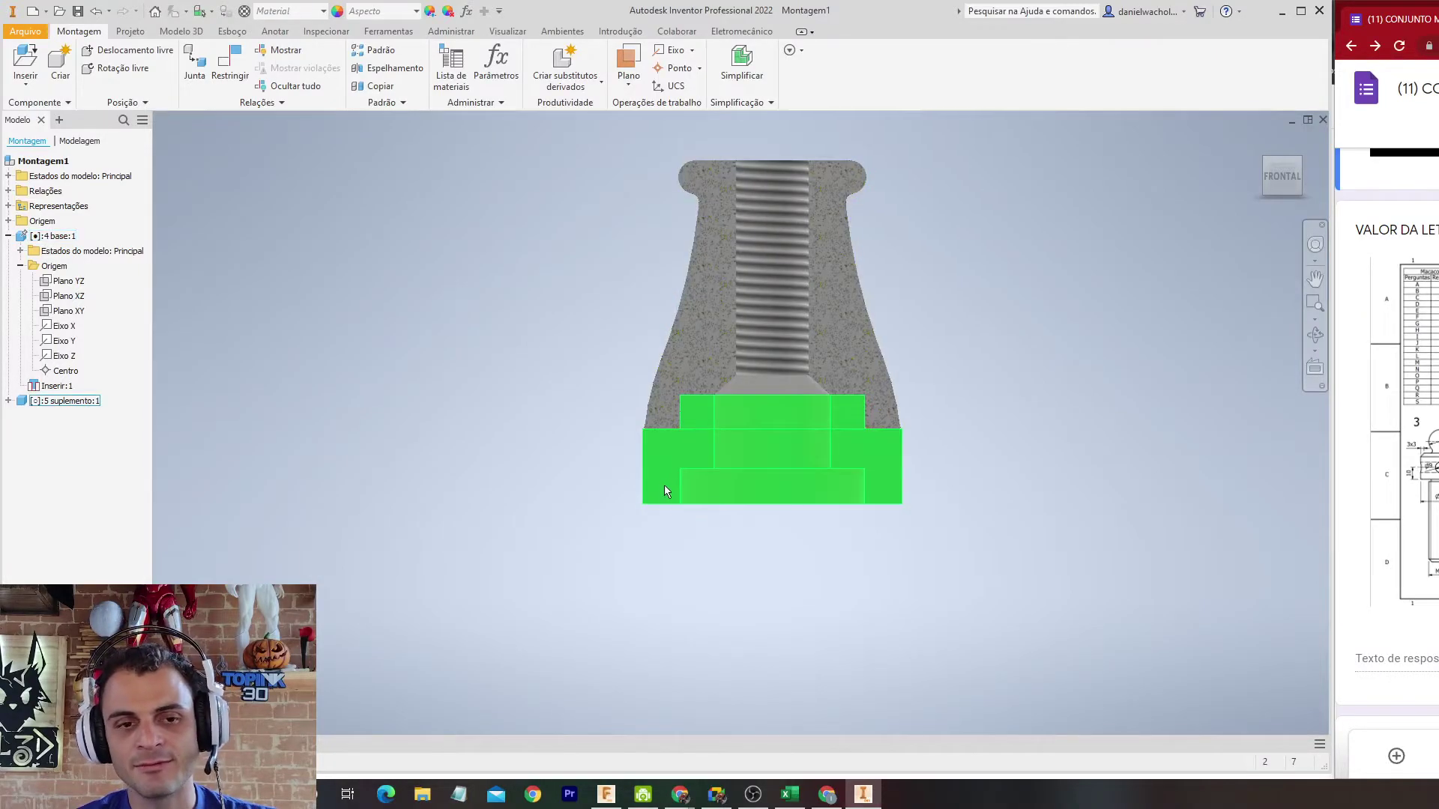
{"action": "right_click", "coordinate": [57, 386]}
{"action": "left_click", "coordinate": [82, 420]}
{"action": "left_click_drag", "start_coordinate": [693, 466], "coordinate": [448, 492]}
{"action": "left_click", "coordinate": [410, 222]}
Step: Add an Insert constraint with 0 mm offset between the supplement's shoulder edge and the circular edge of the base's bottom opening
{"action": "left_click", "coordinate": [227, 61]}
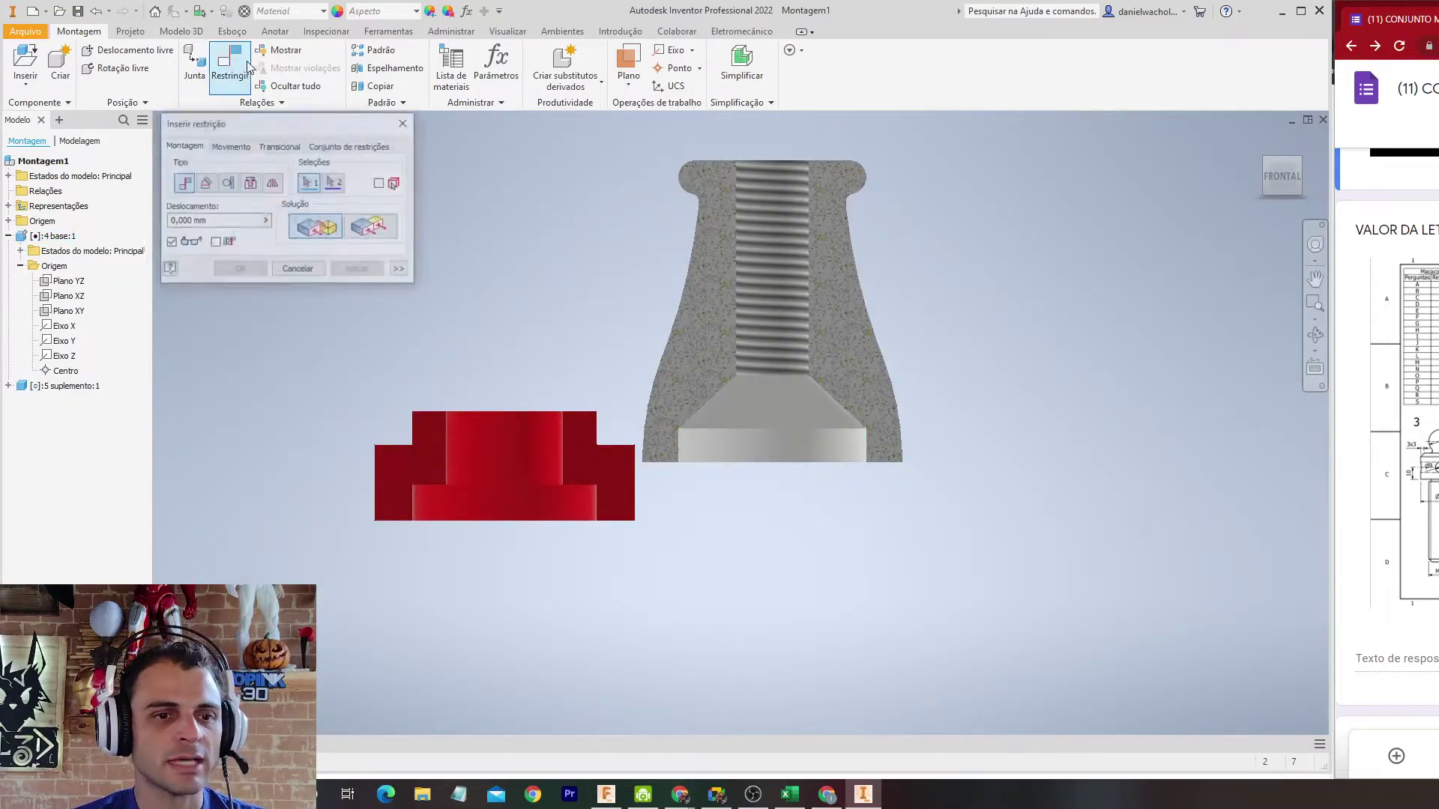
{"action": "left_click", "coordinate": [250, 183]}
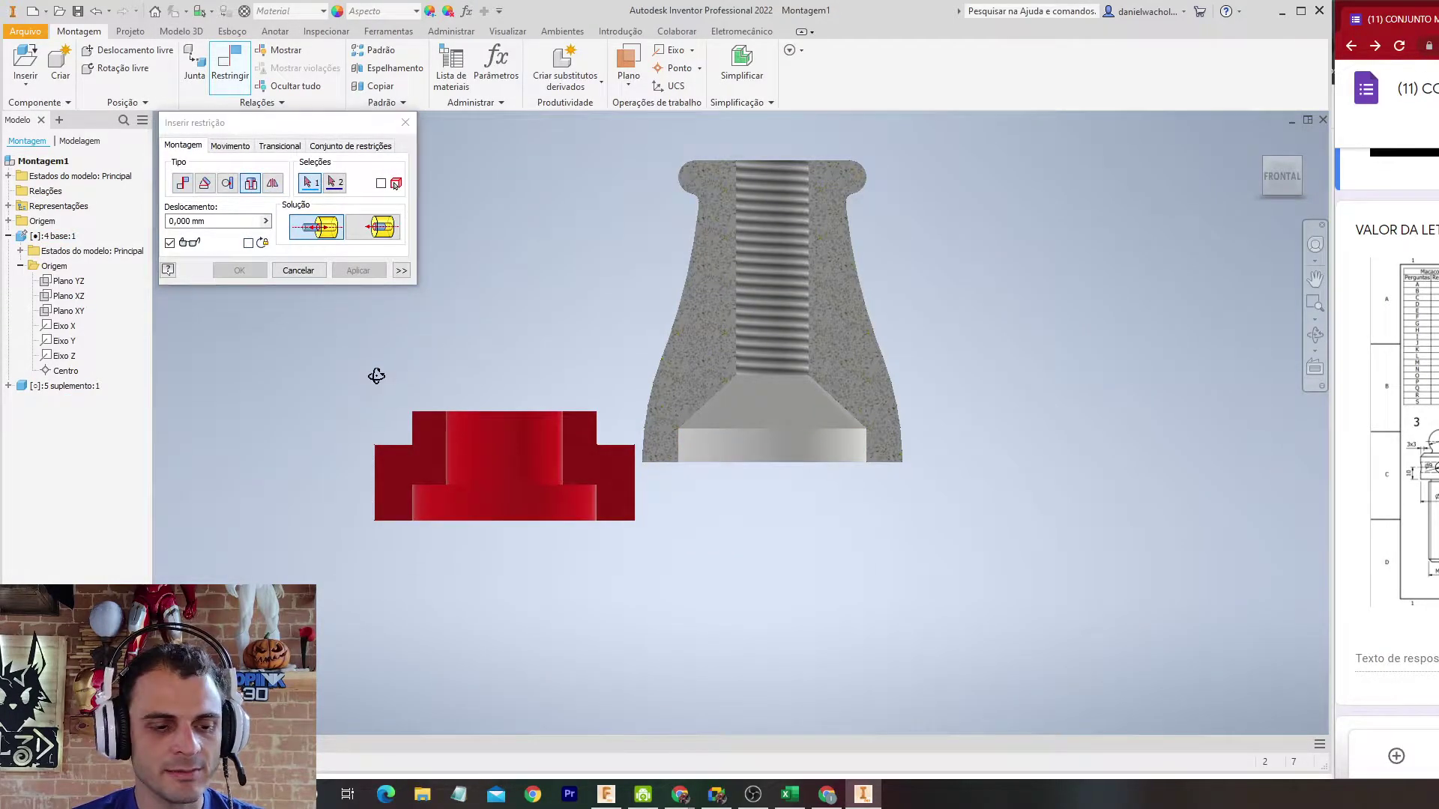
{"action": "middle_click_drag", "start_coordinate": [382, 385], "coordinate": [404, 389], "text": "shift"}
{"action": "left_click", "coordinate": [426, 448]}
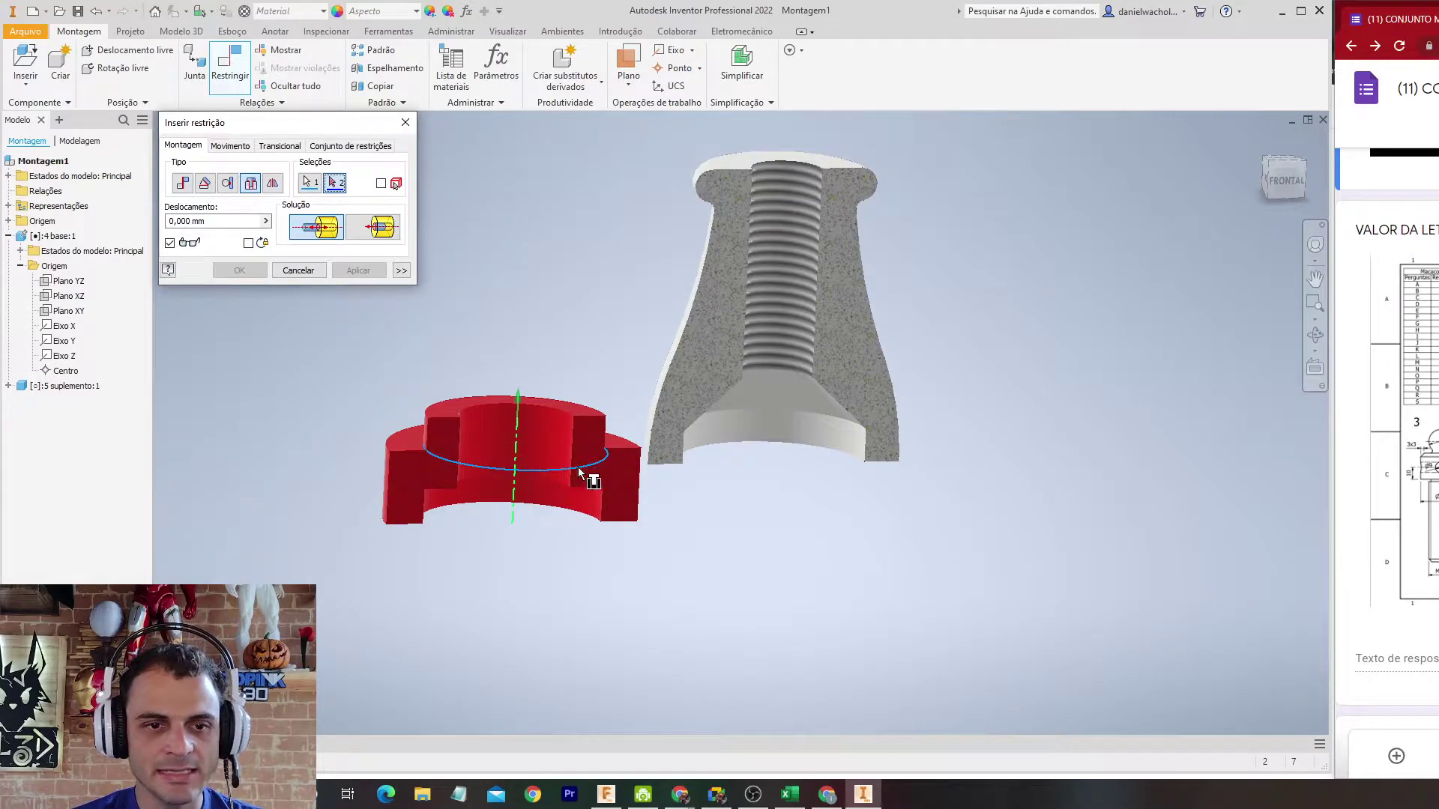
{"action": "middle_click_drag", "start_coordinate": [726, 459], "coordinate": [674, 433], "text": "shift"}
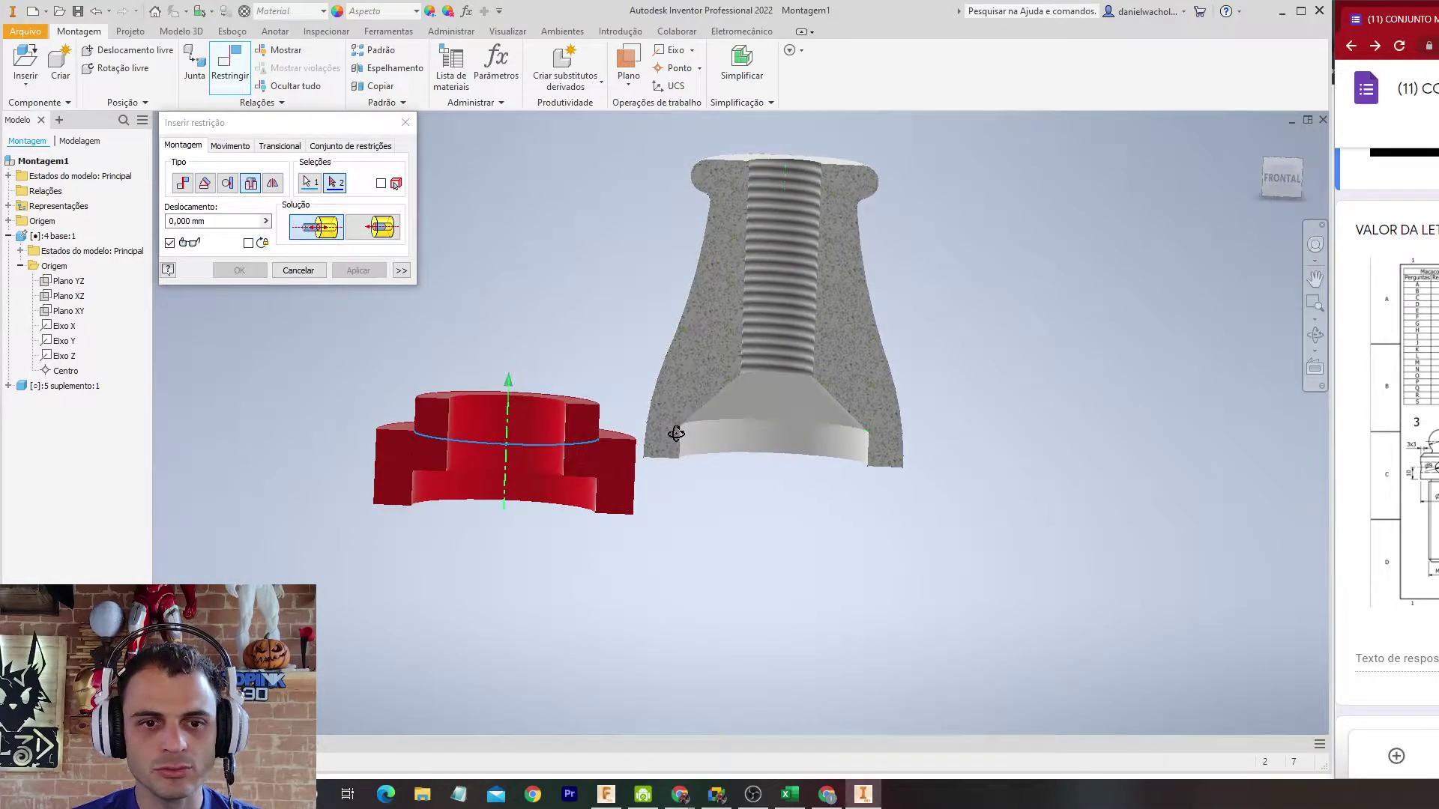
{"action": "left_click", "coordinate": [702, 455]}
{"action": "mouse_move", "coordinate": [512, 504]}
{"action": "middle_mouse_down", "text": "shift"}
{"action": "mouse_move", "coordinate": [543, 472]}
{"action": "mouse_move", "coordinate": [600, 492]}
{"action": "mouse_move", "coordinate": [581, 498]}
{"action": "mouse_move", "coordinate": [565, 475]}
{"action": "mouse_move", "coordinate": [523, 486]}
{"action": "middle_mouse_up", "text": "shift"}
{"action": "scroll", "coordinate": [834, 460], "scroll_direction": "up", "scroll_amount": 5}
{"action": "scroll", "coordinate": [835, 460], "scroll_direction": "down", "scroll_amount": 4}
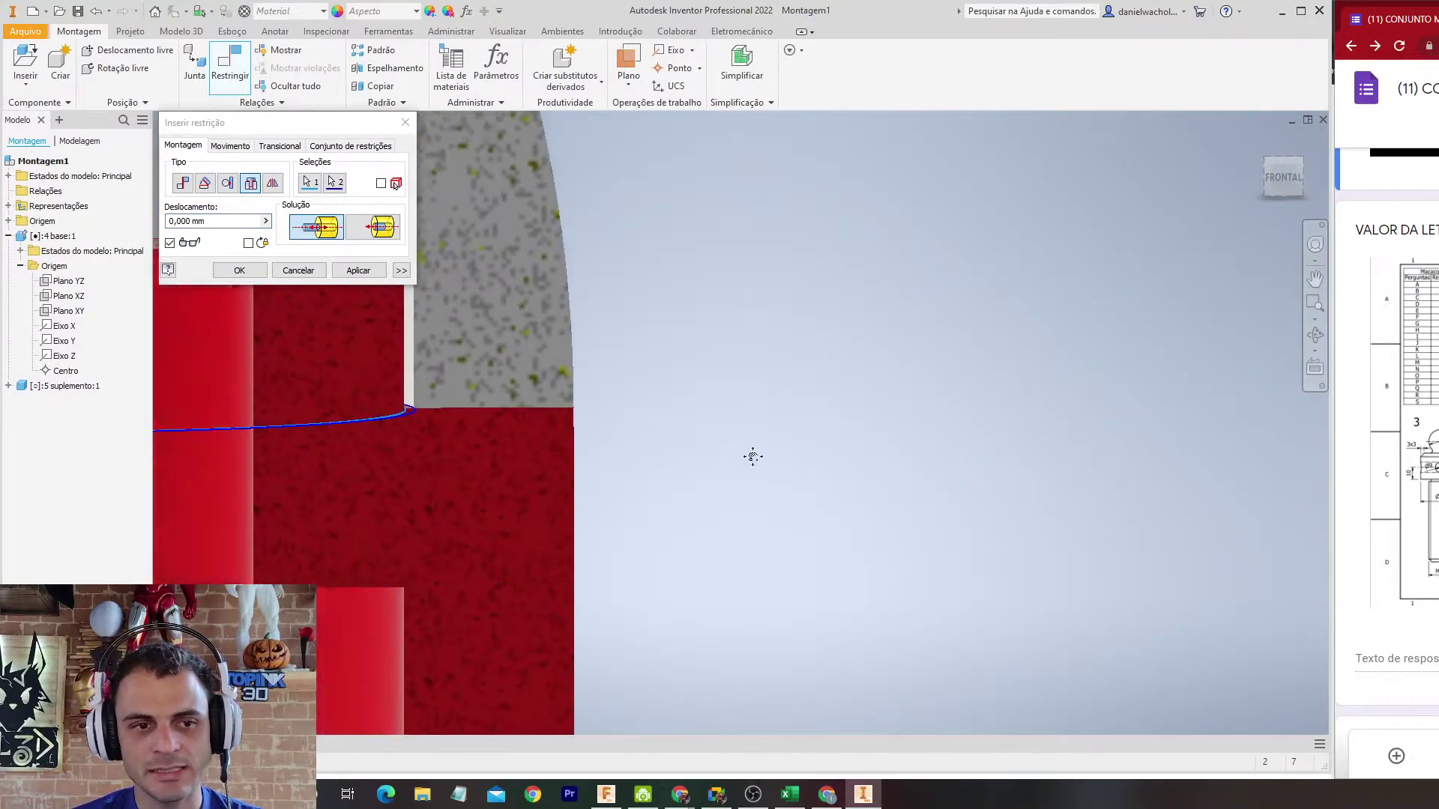
{"action": "scroll", "coordinate": [572, 412], "scroll_direction": "up", "scroll_amount": 2}
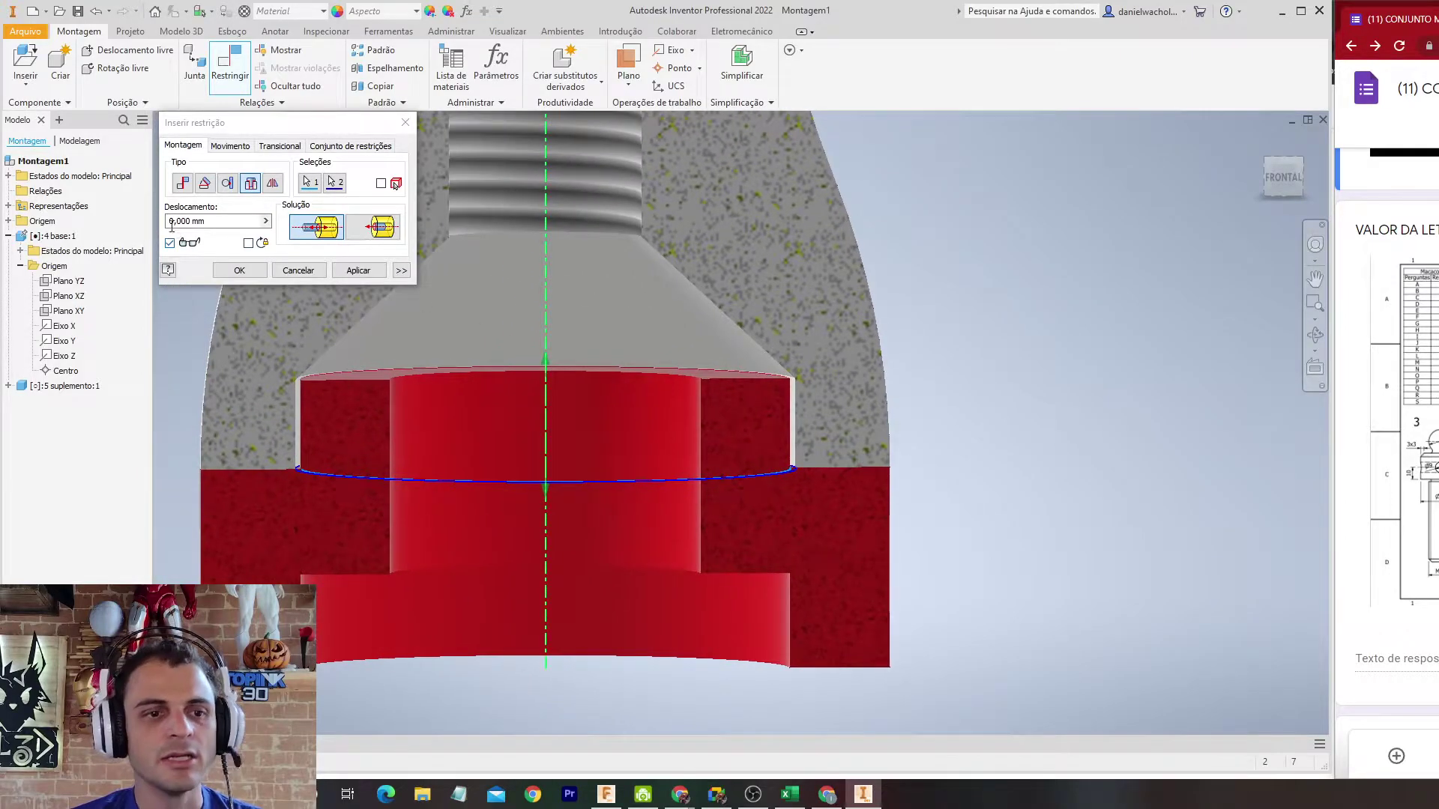
{"action": "left_click", "coordinate": [239, 270]}
{"action": "scroll", "coordinate": [364, 422], "scroll_direction": "down", "scroll_amount": 3}
{"action": "middle_click_drag", "start_coordinate": [415, 449], "coordinate": [514, 455], "text": "shift"}
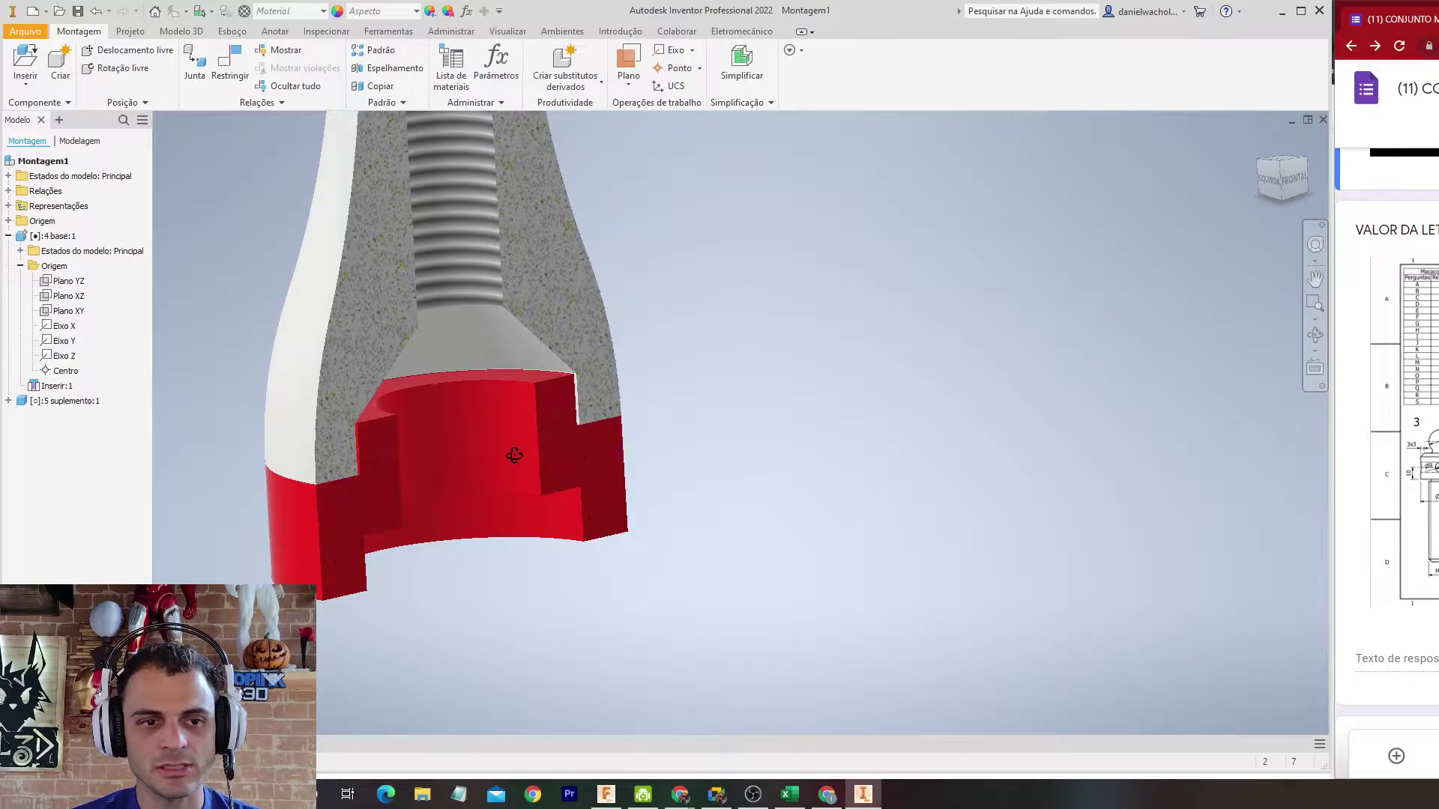
Step: Insert one instance of the "3 parafuso" part to the left of the base
{"action": "scroll", "coordinate": [517, 456], "scroll_direction": "down", "scroll_amount": 4}
{"action": "middle_click_drag", "start_coordinate": [661, 404], "coordinate": [877, 407]}
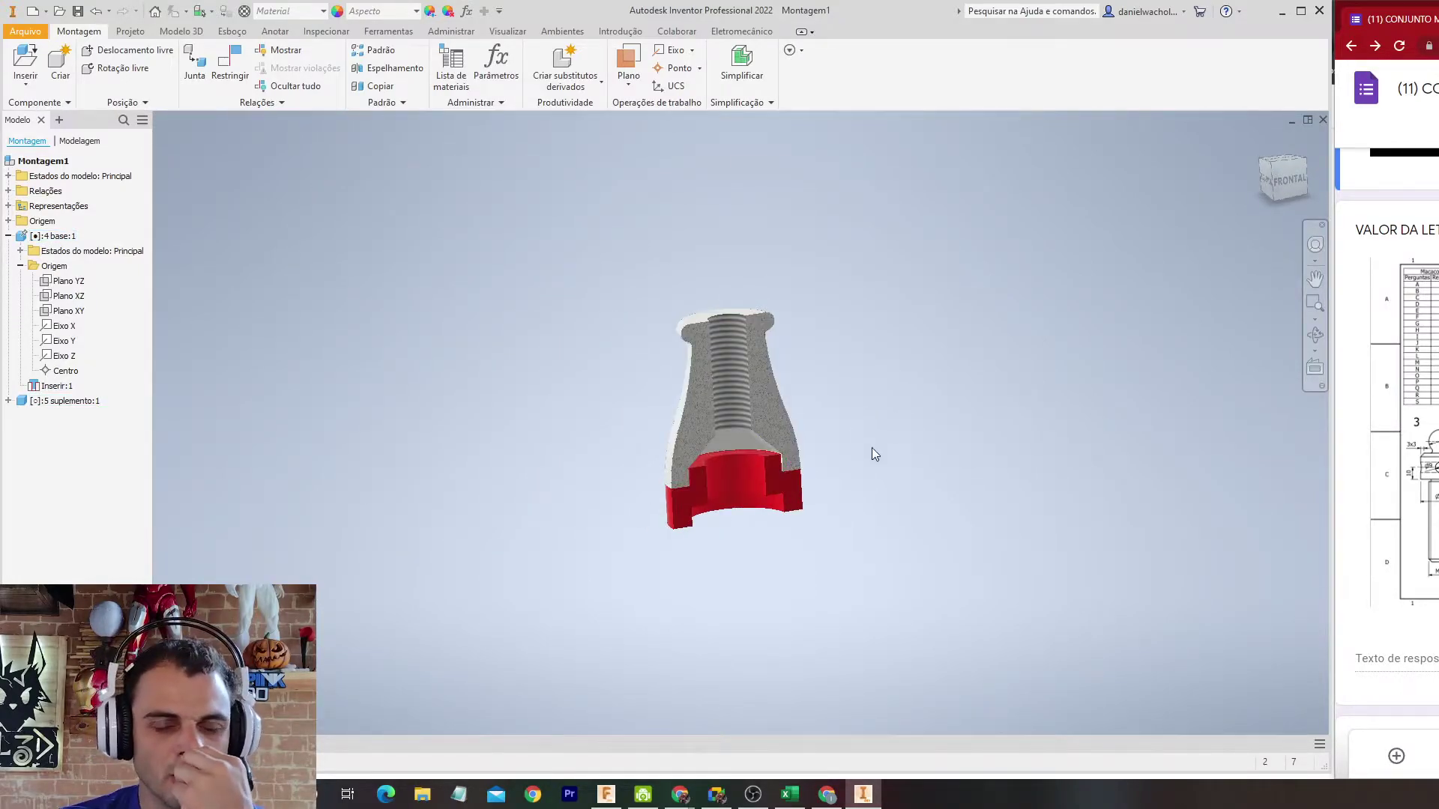
{"action": "mouse_move", "coordinate": [867, 307]}
{"action": "middle_mouse_down", "text": "shift"}
{"action": "mouse_move", "coordinate": [897, 312]}
{"action": "mouse_move", "coordinate": [851, 305]}
{"action": "mouse_move", "coordinate": [872, 301]}
{"action": "middle_mouse_up", "text": "shift"}
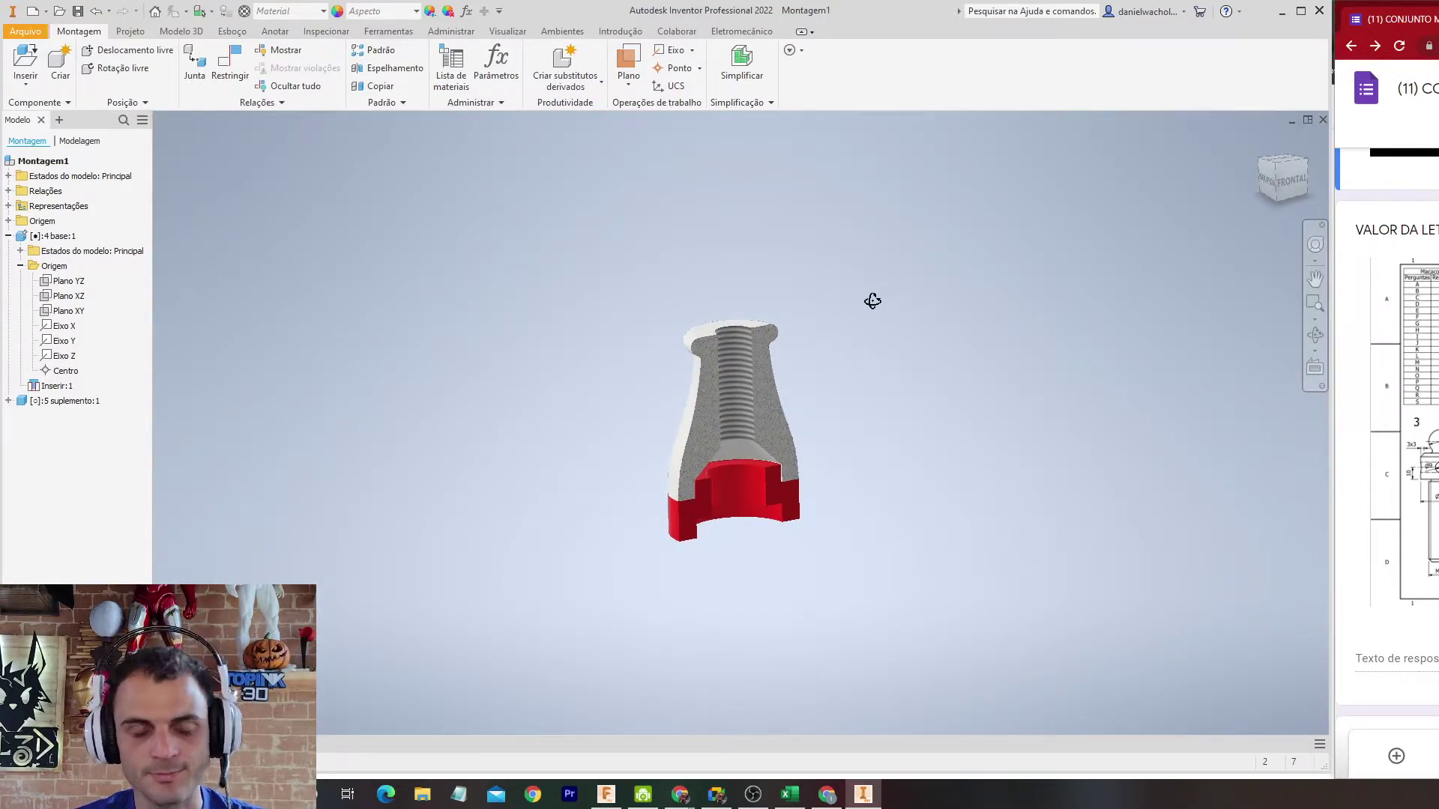
{"action": "left_click", "coordinate": [739, 382]}
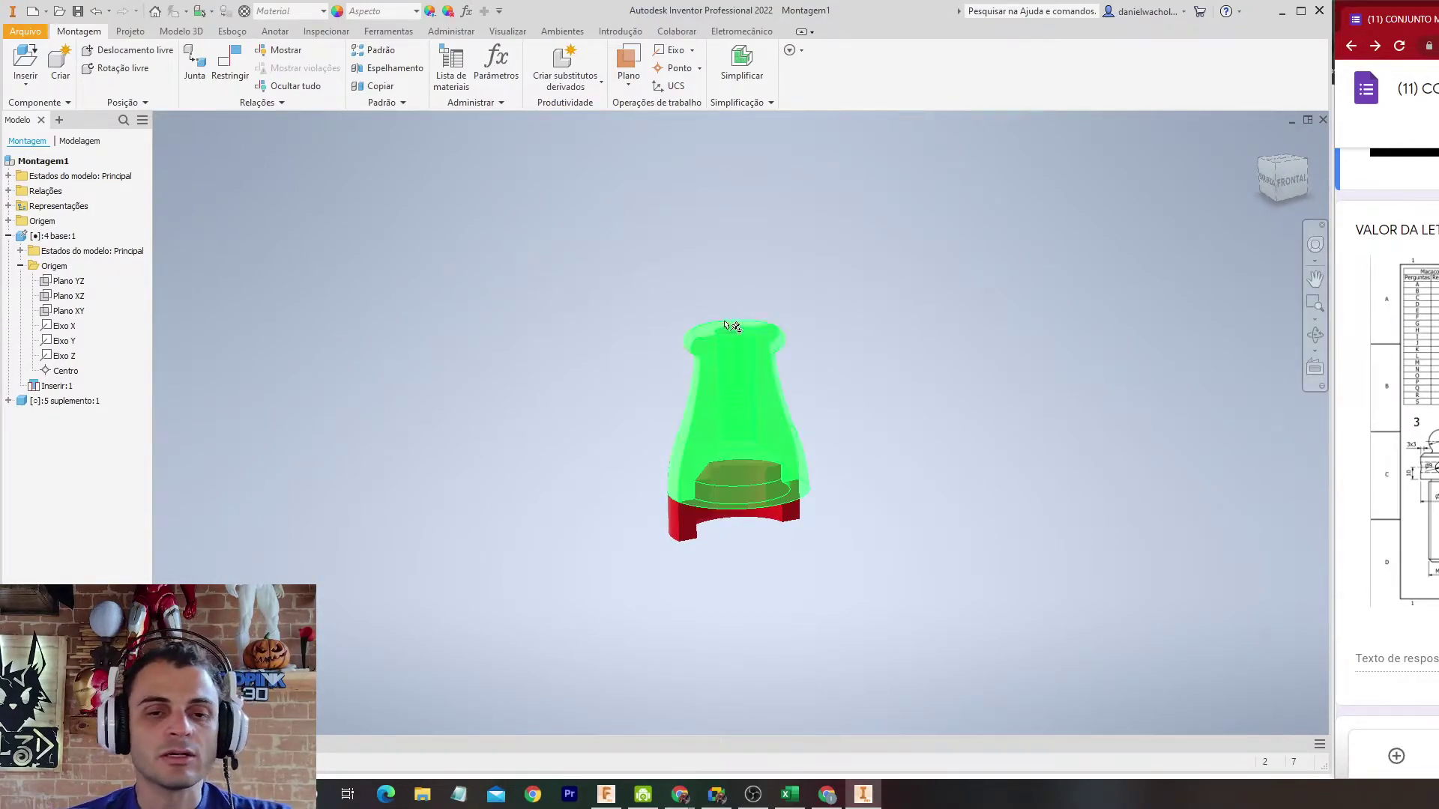
{"action": "left_click", "coordinate": [557, 271]}
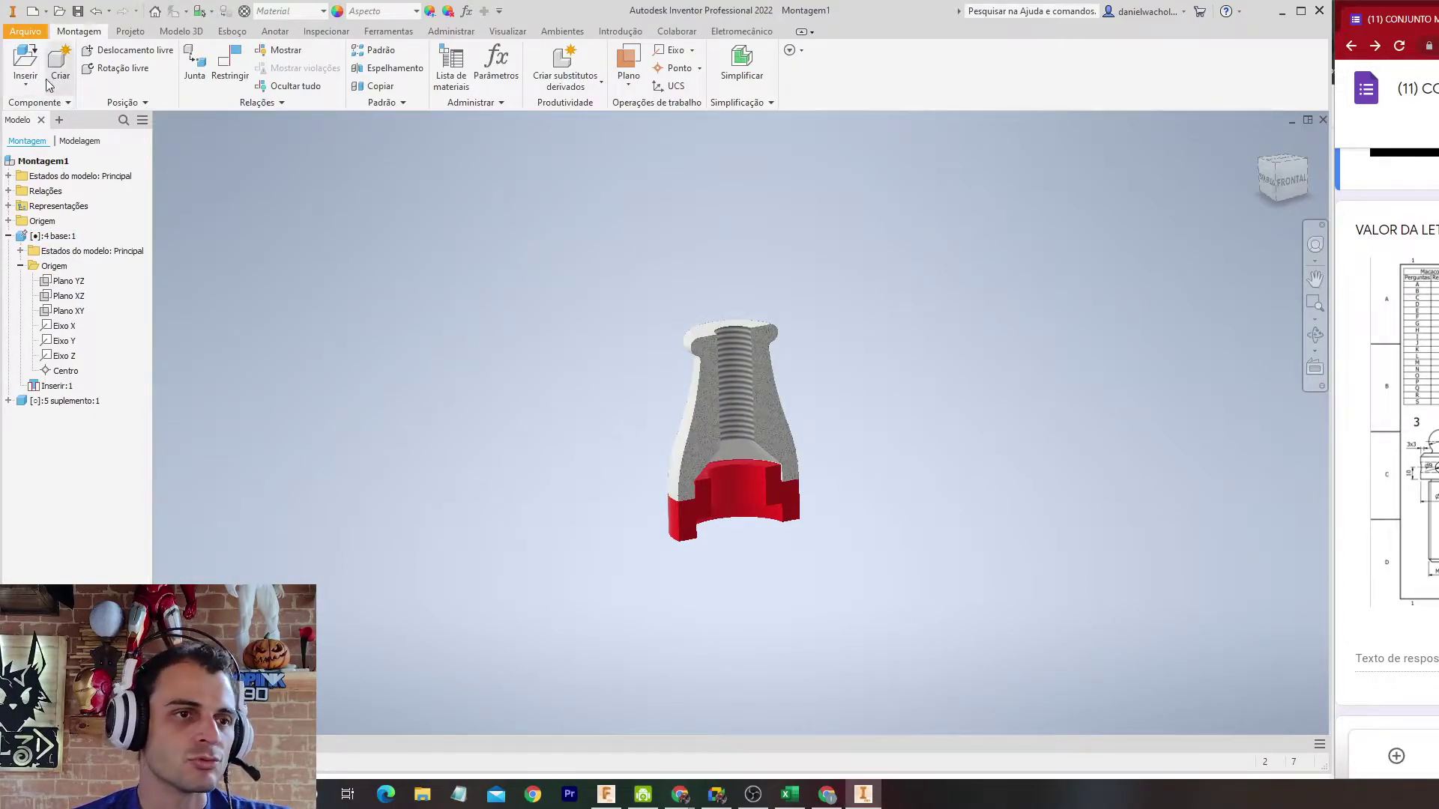
{"action": "left_click", "coordinate": [26, 61]}
{"action": "left_click", "coordinate": [677, 183]}
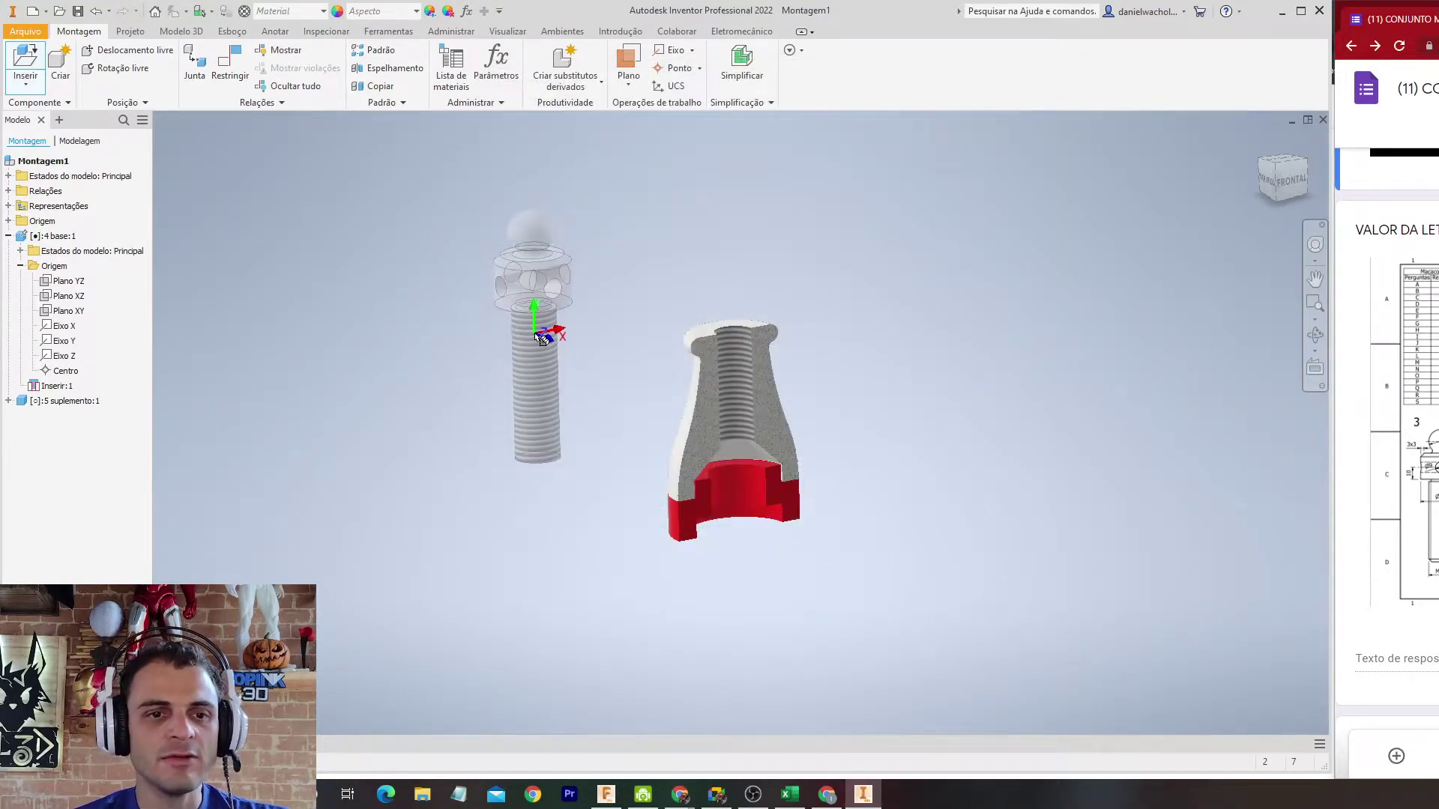
{"action": "left_click", "coordinate": [500, 320]}
{"action": "key", "text": "Escape"}
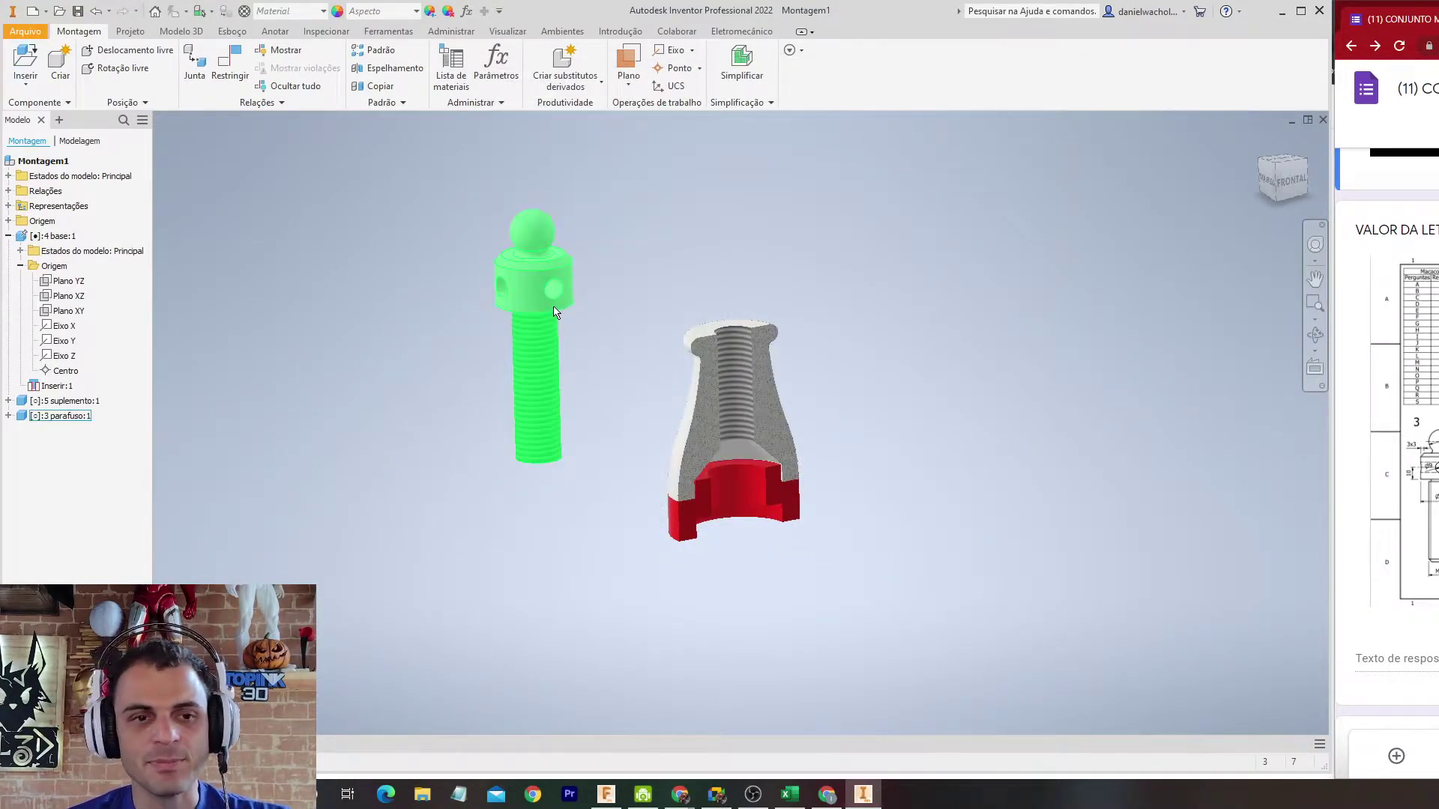
Step: Apply the Amarelo appearance to the screw
{"action": "left_click", "coordinate": [564, 247]}
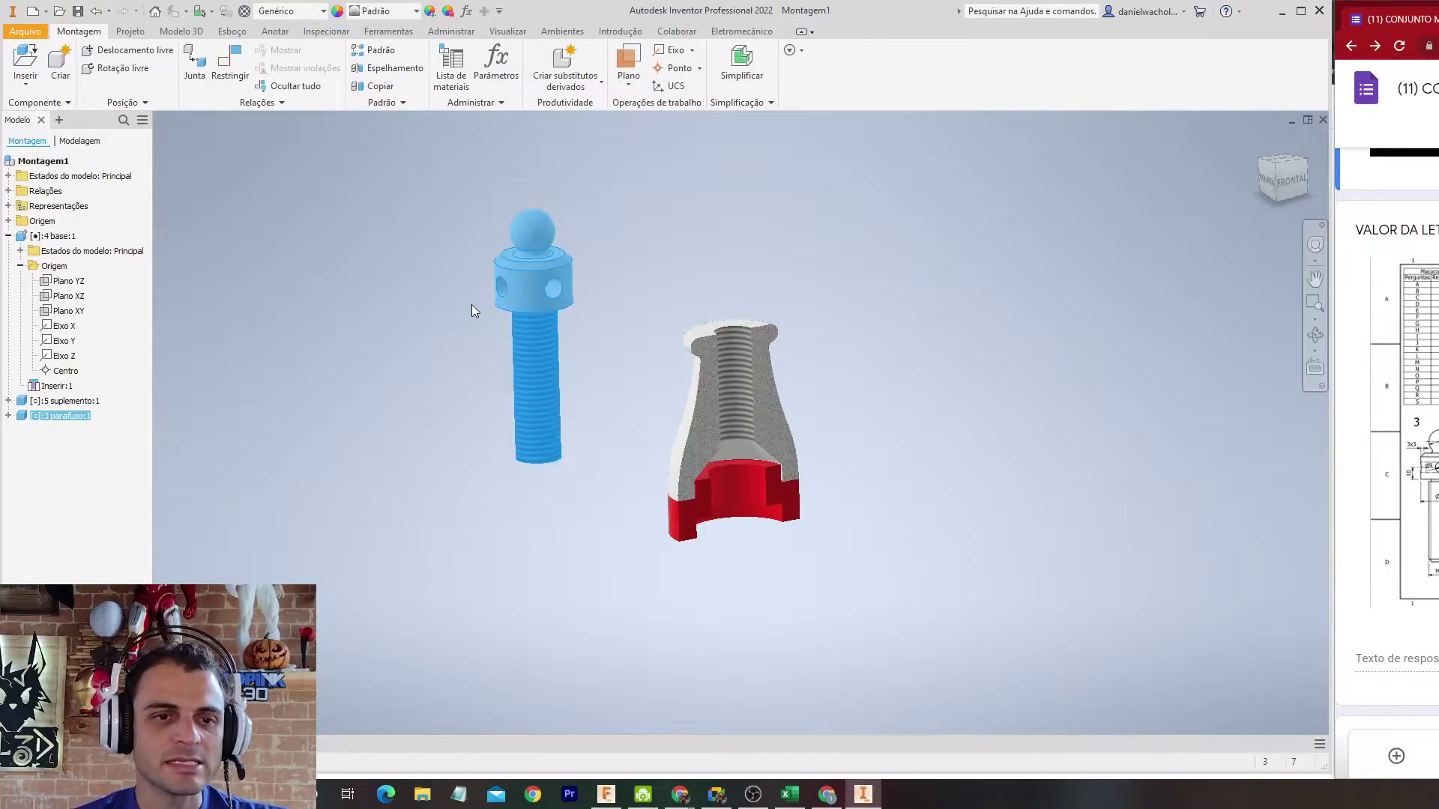
{"action": "left_click", "coordinate": [380, 12]}
{"action": "scroll", "coordinate": [383, 34], "scroll_direction": "up", "scroll_amount": 10}
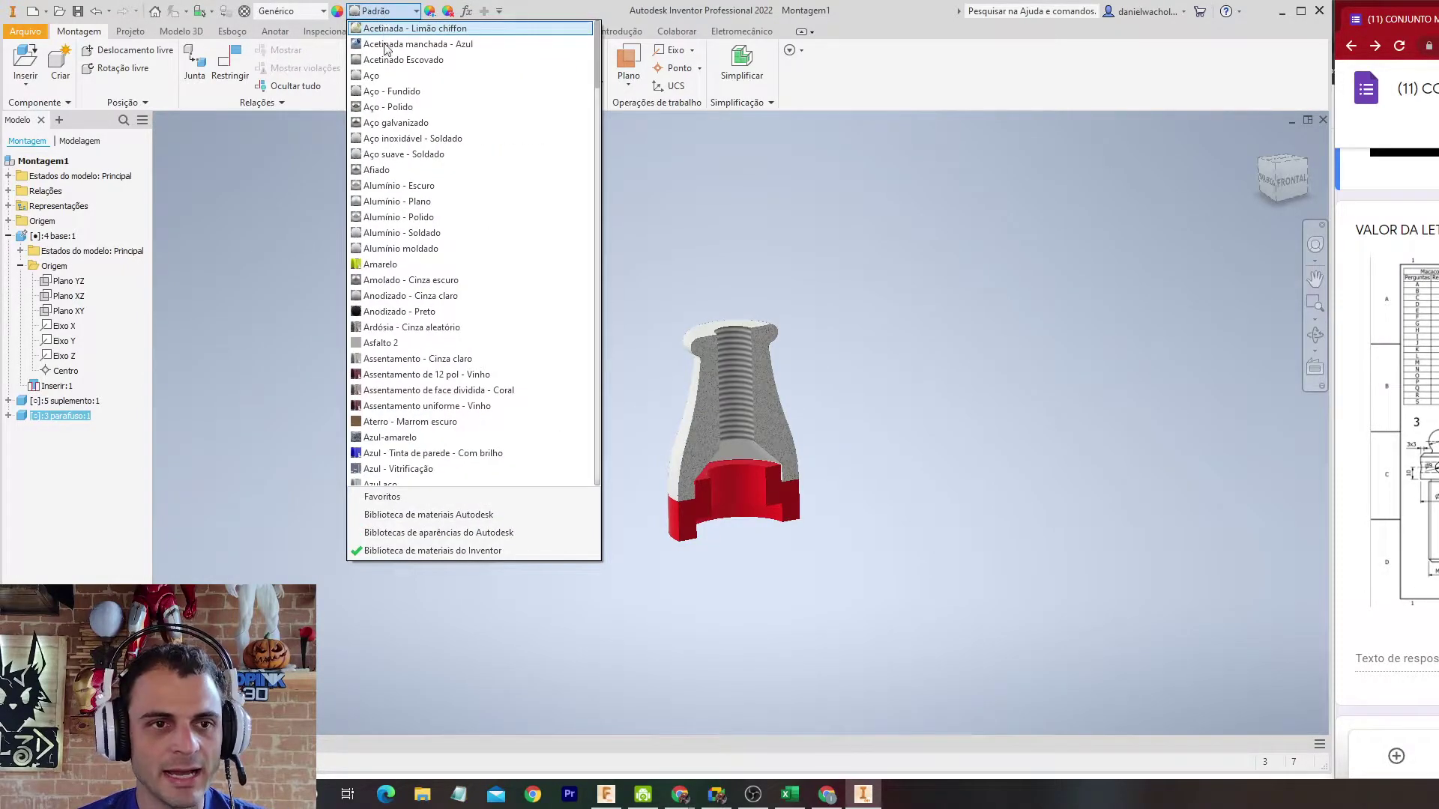
{"action": "left_click", "coordinate": [420, 264]}
{"action": "left_click", "coordinate": [562, 587]}
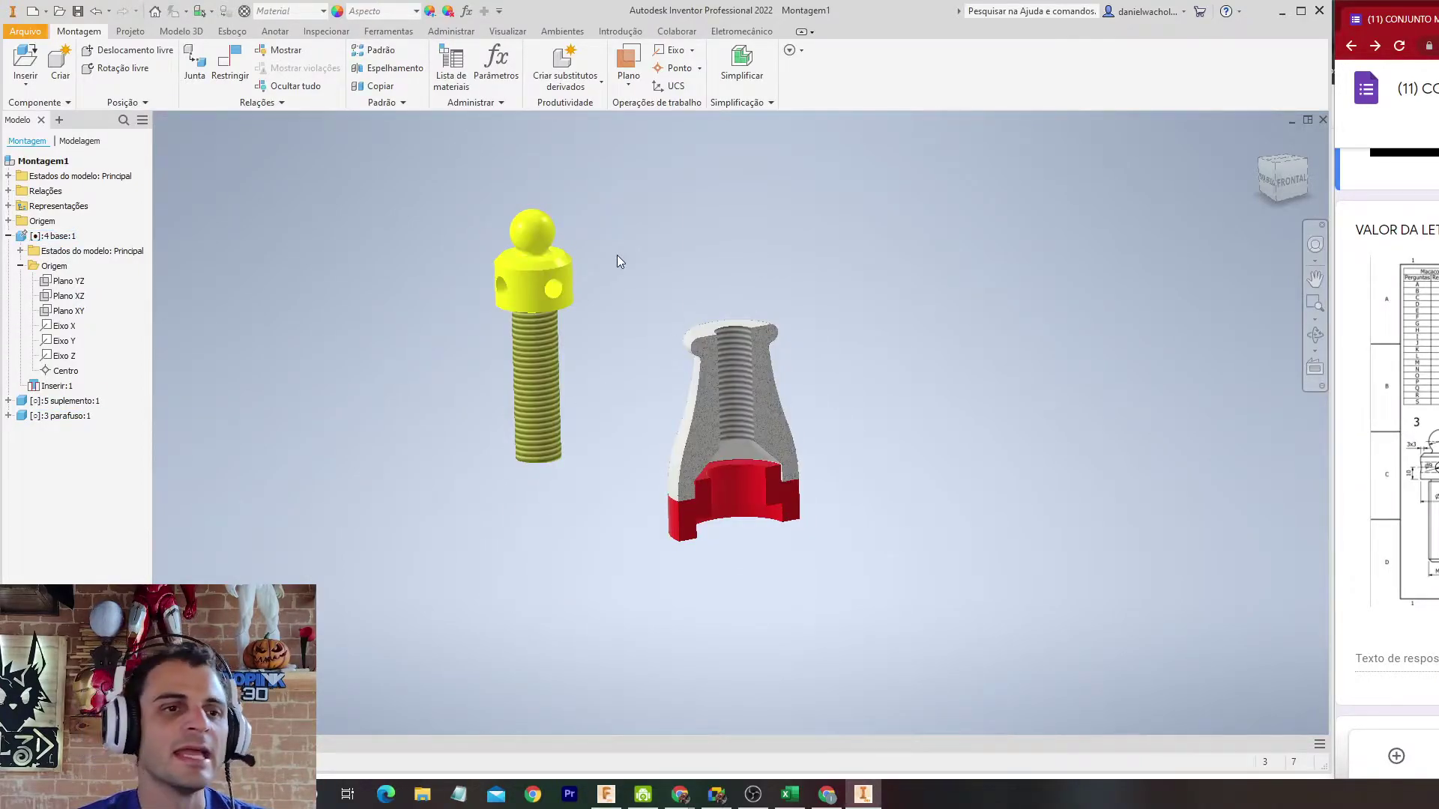
Step: Mate the screw's axis to the base's threaded bore axis with 0 mm offset and slide the screw upward
{"action": "left_click", "coordinate": [230, 64]}
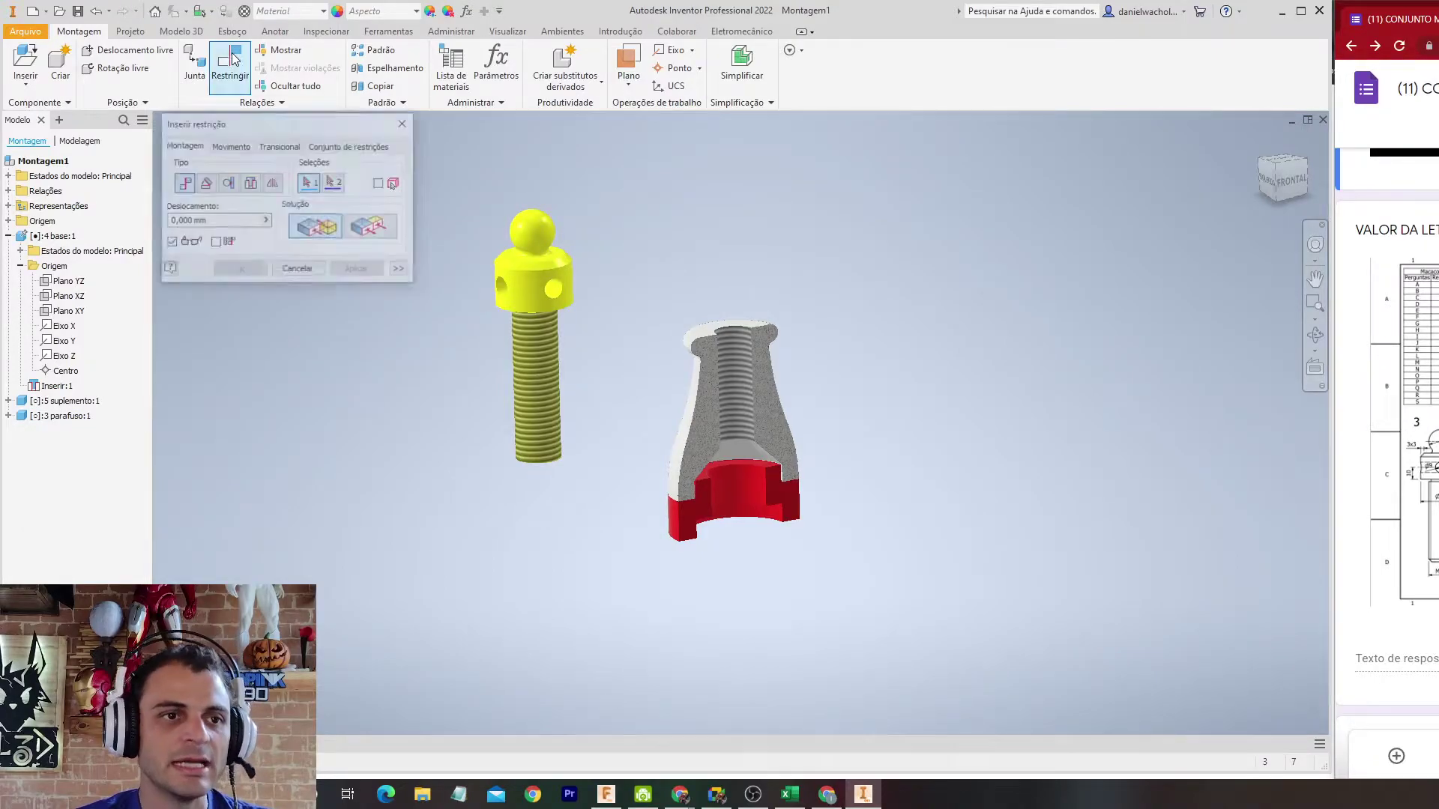
{"action": "left_click", "coordinate": [532, 352]}
{"action": "left_click", "coordinate": [728, 367]}
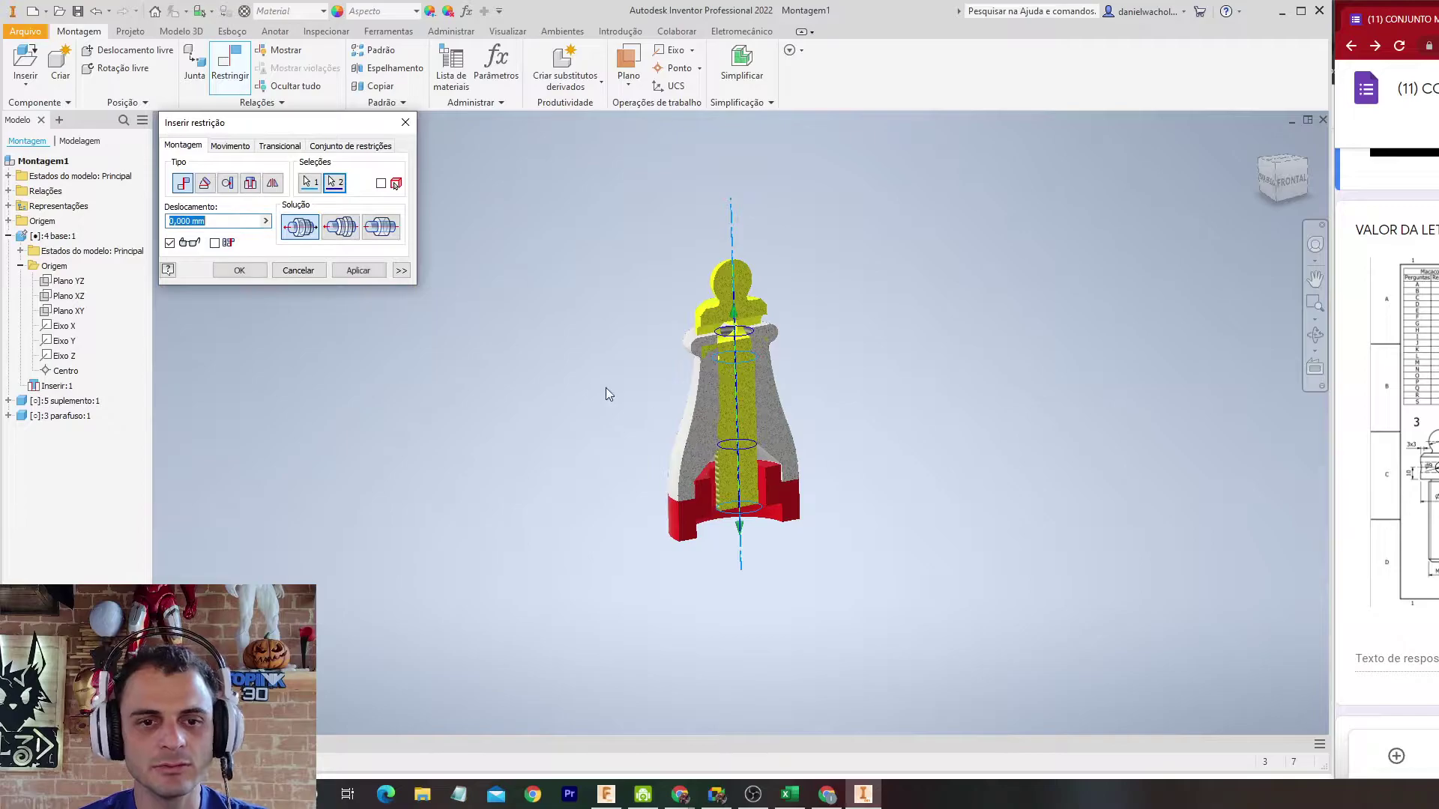
{"action": "left_click", "coordinate": [240, 270]}
{"action": "mouse_move", "coordinate": [742, 292]}
{"action": "left_mouse_down"}
{"action": "mouse_move", "coordinate": [740, 183]}
{"action": "mouse_move", "coordinate": [742, 264]}
{"action": "left_mouse_up"}
Step: Undo the screw's axis constraint, appearance and insertion
{"action": "mouse_move", "coordinate": [889, 309]}
{"action": "middle_mouse_down", "text": "shift"}
{"action": "mouse_move", "coordinate": [915, 295]}
{"action": "mouse_move", "coordinate": [796, 299]}
{"action": "mouse_move", "coordinate": [896, 299]}
{"action": "middle_mouse_up", "text": "shift"}
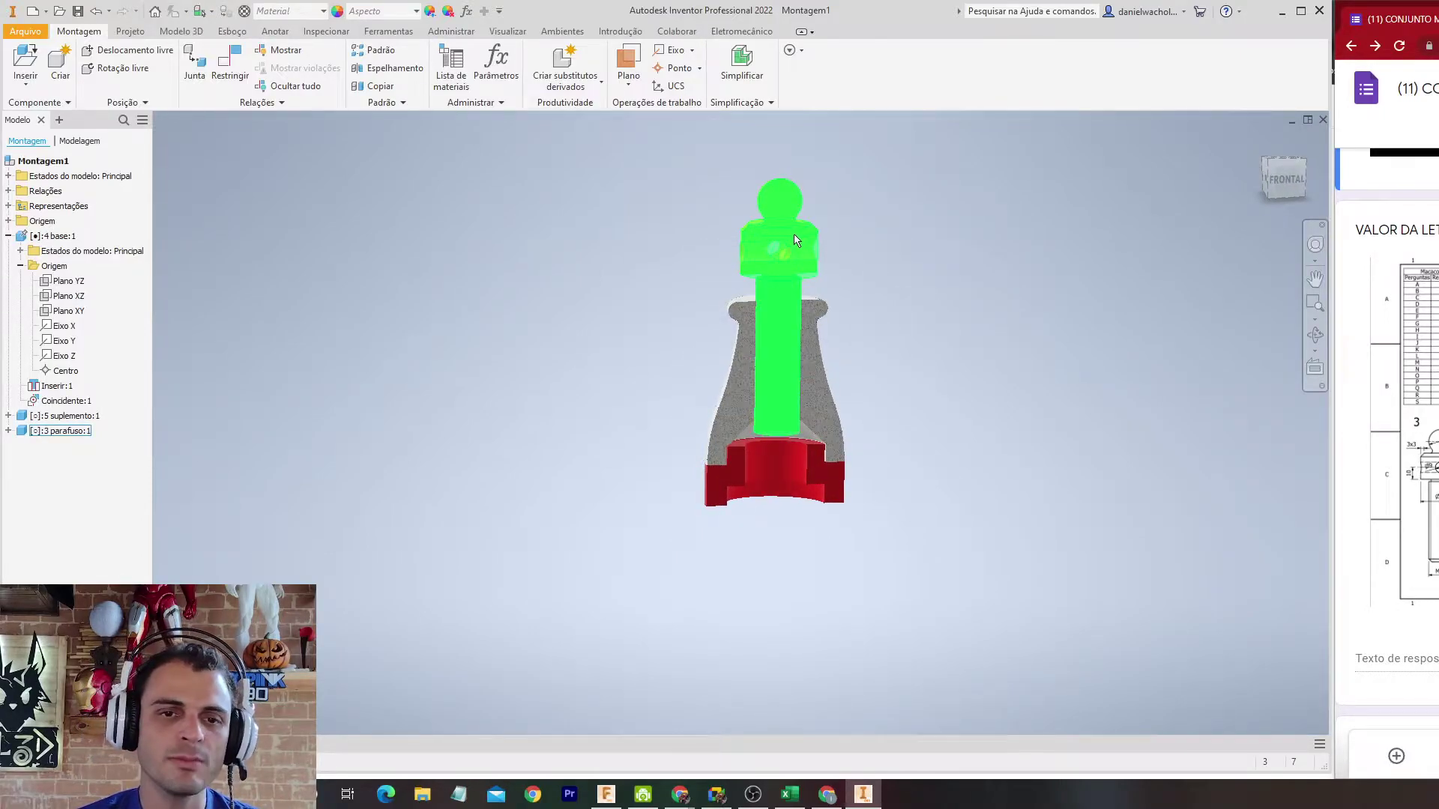
{"action": "key", "text": "ctrl+z"}
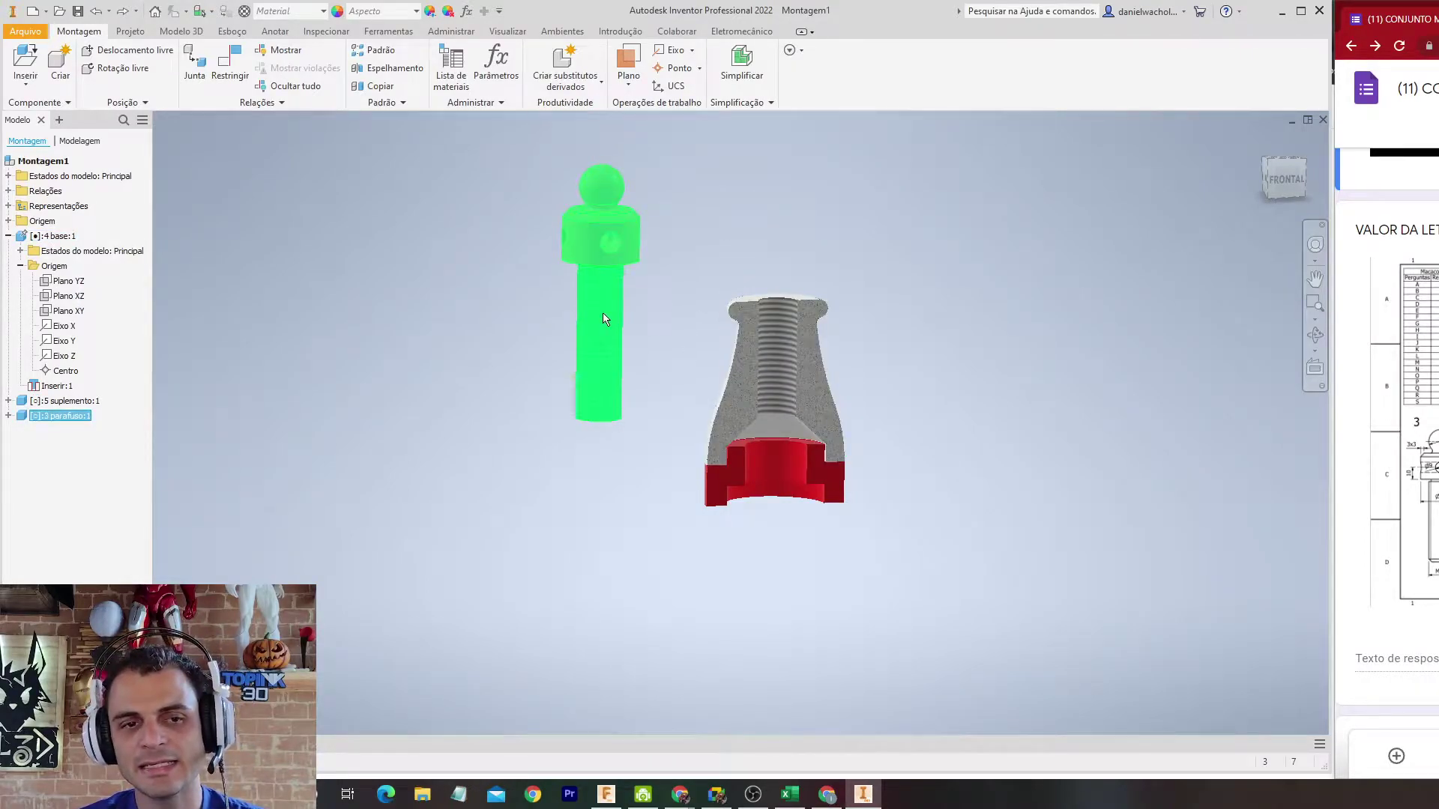
{"action": "key", "text": "ctrl+z"}
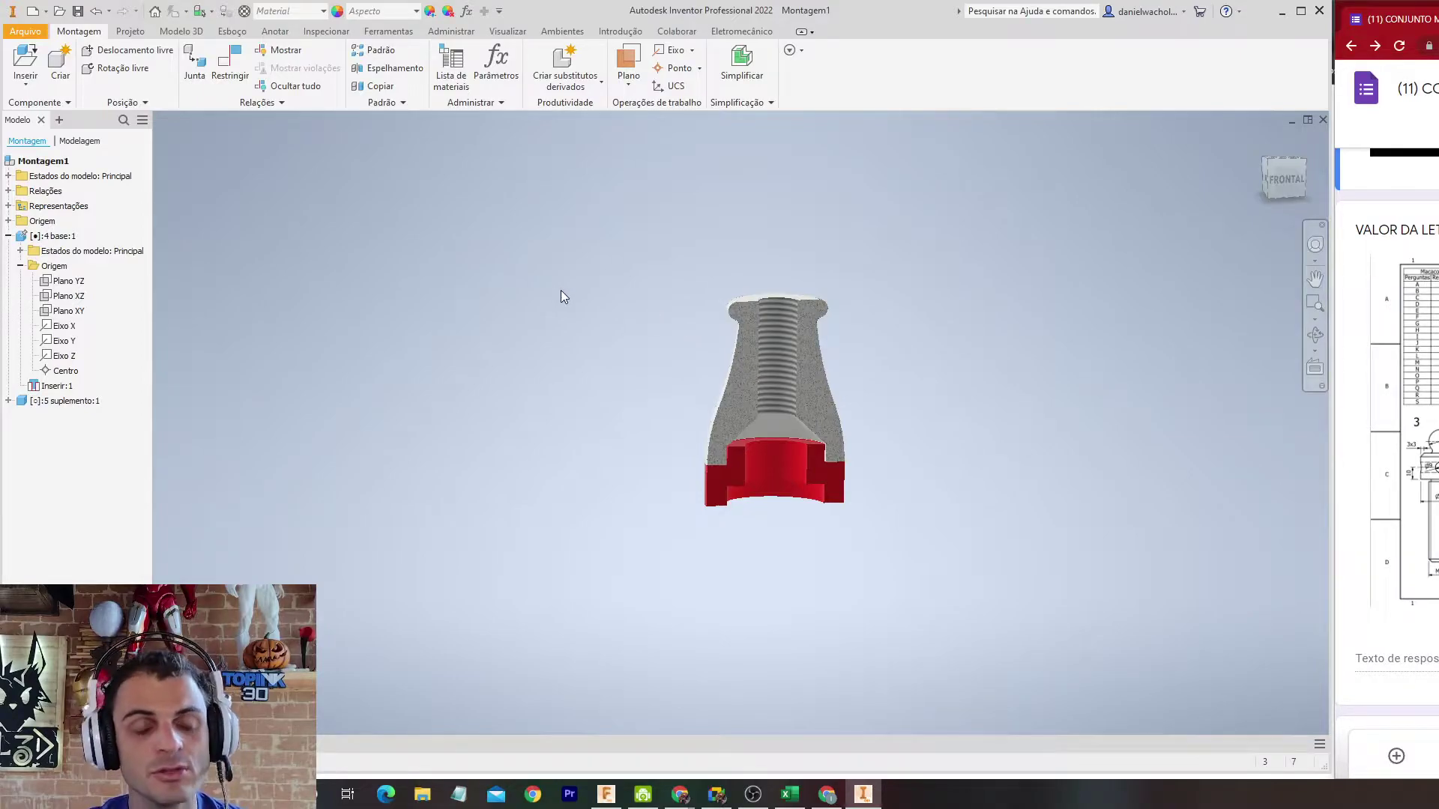
Step: Suppress the supplement component in the assembly
{"action": "right_click", "coordinate": [61, 401]}
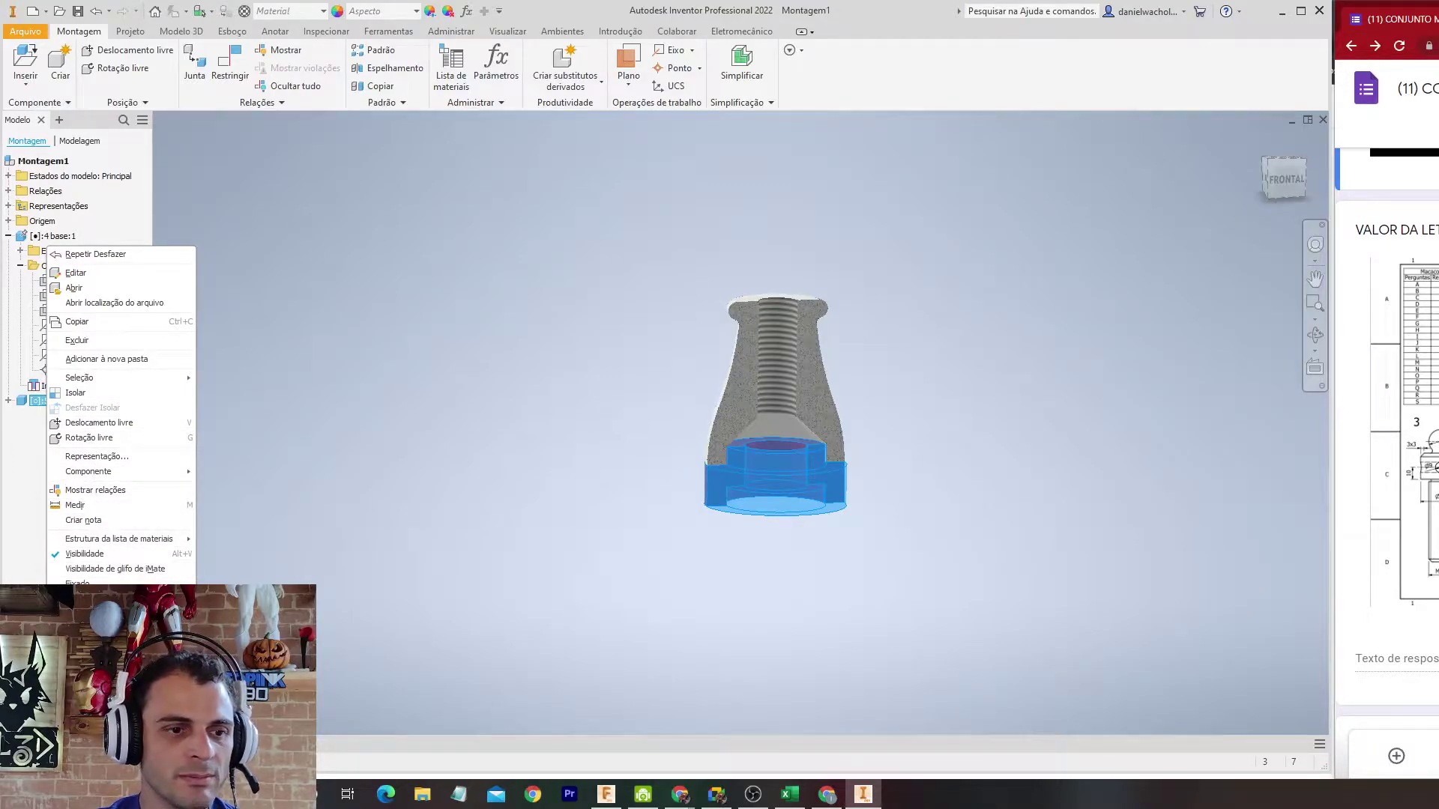
{"action": "left_click", "coordinate": [83, 629]}
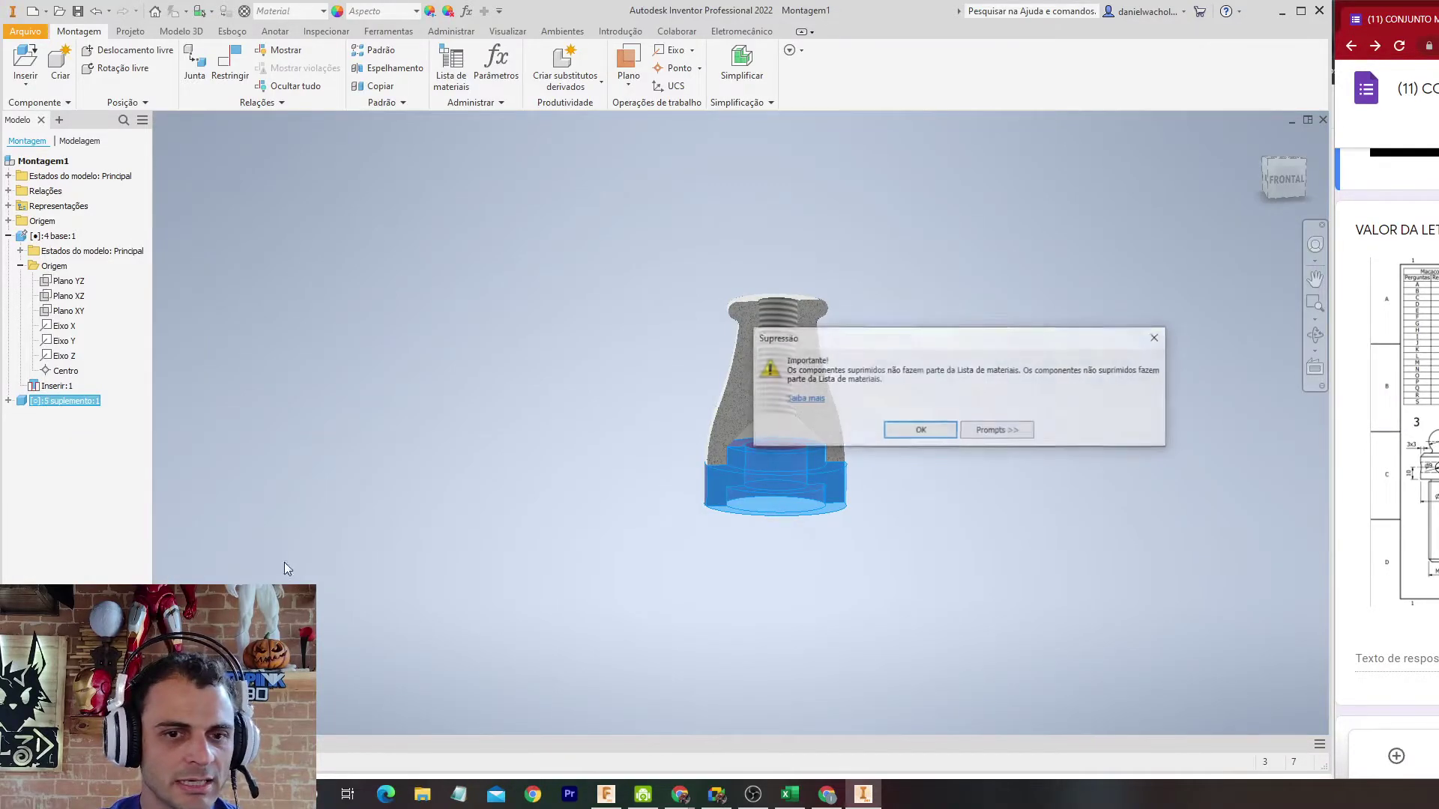
{"action": "left_click", "coordinate": [920, 431]}
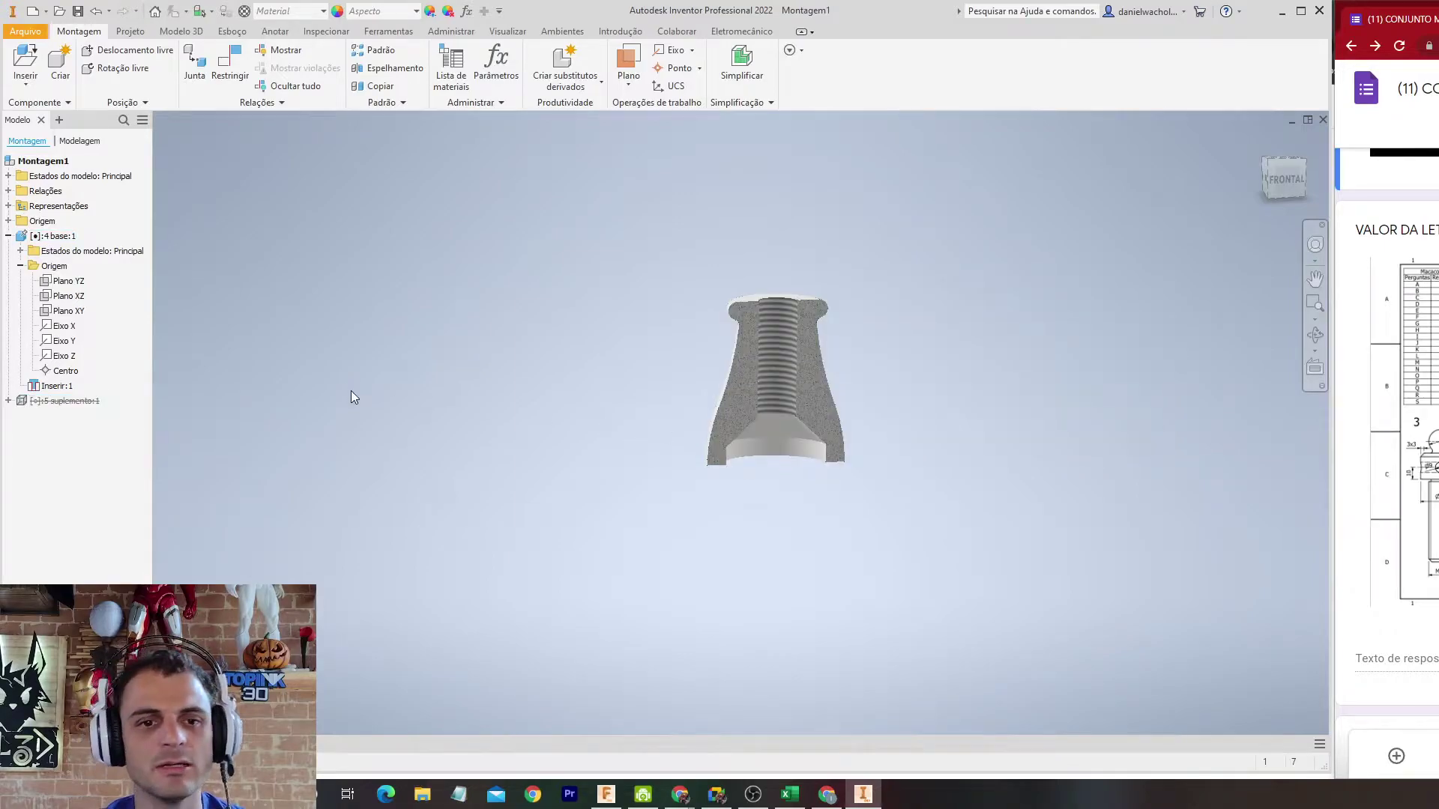
Step: Create a new drawing from the metric ISO.idw template
{"action": "left_click", "coordinate": [32, 12]}
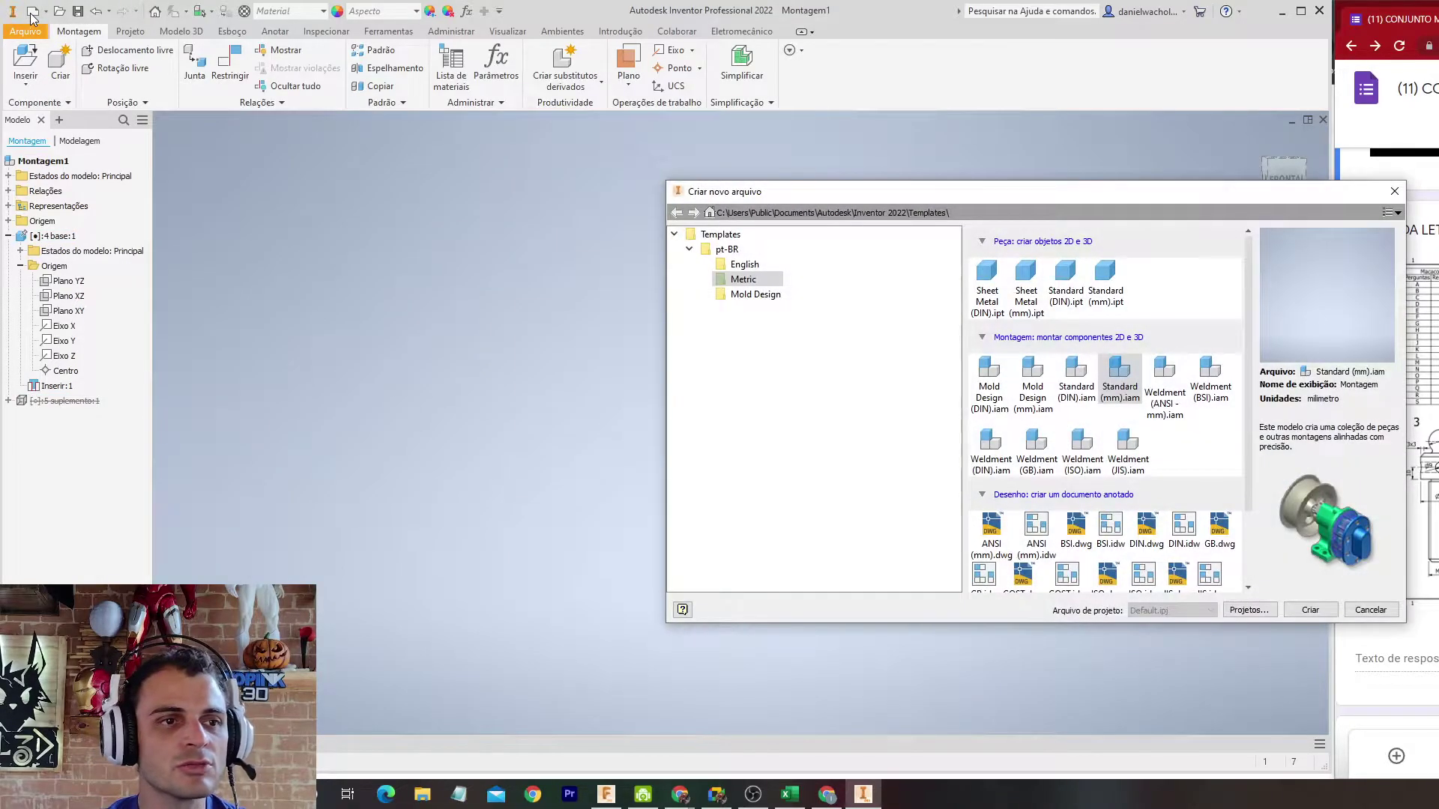
{"action": "left_click", "coordinate": [1167, 575]}
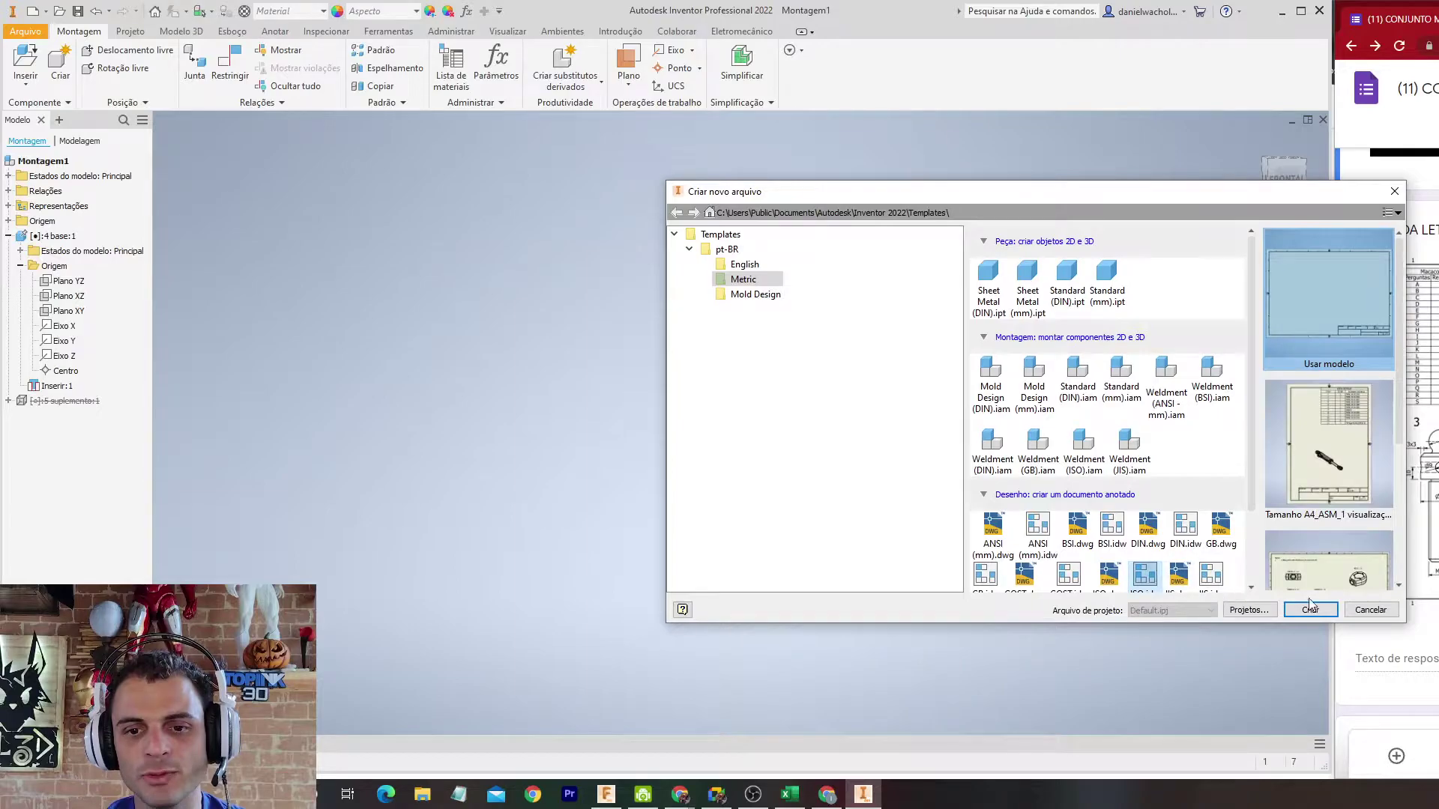
{"action": "left_click", "coordinate": [1311, 609]}
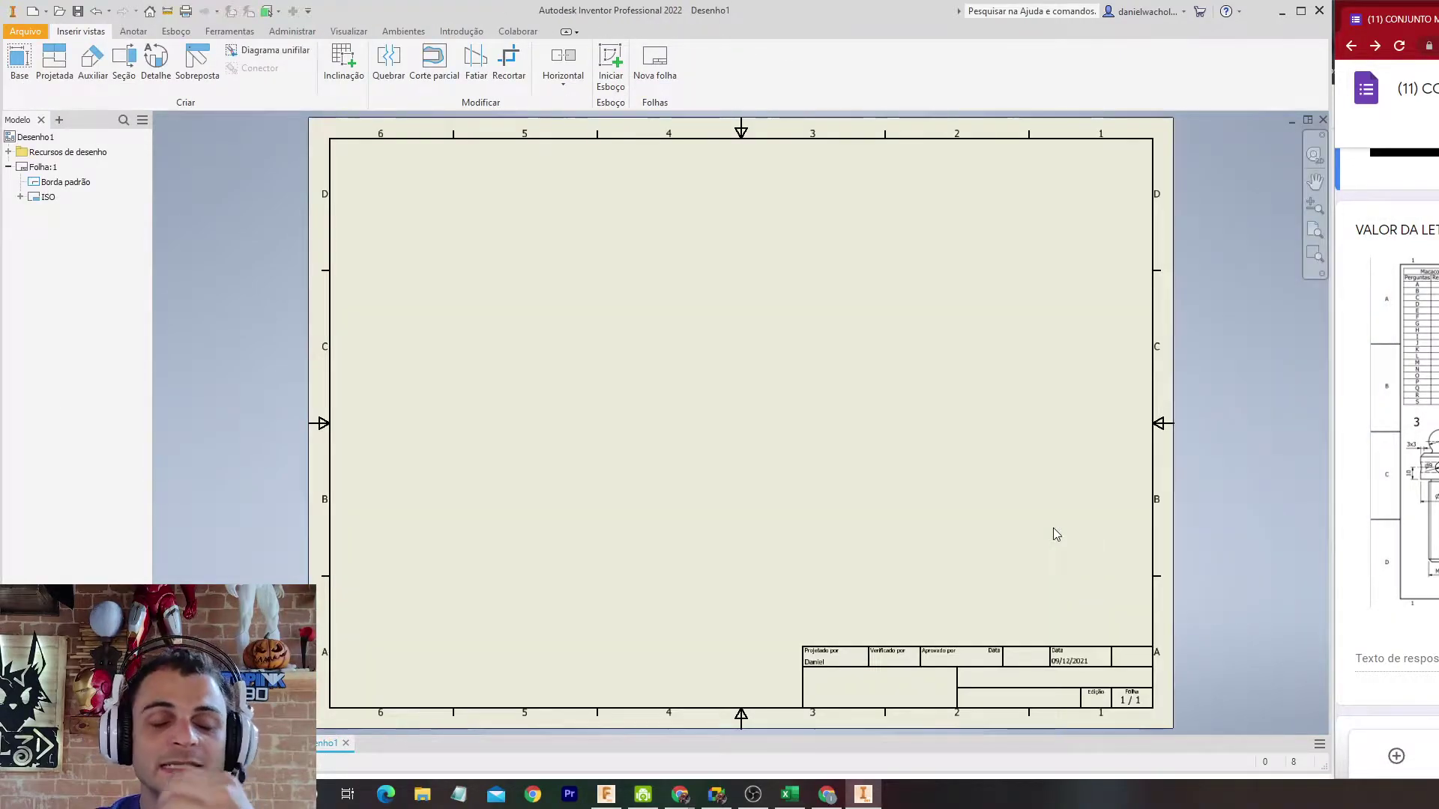
Step: Save the assembly as Montagem1 on the desktop and place its front view at 1:1 on the left part of the sheet
{"action": "left_click", "coordinate": [19, 60]}
{"action": "left_click", "coordinate": [395, 294]}
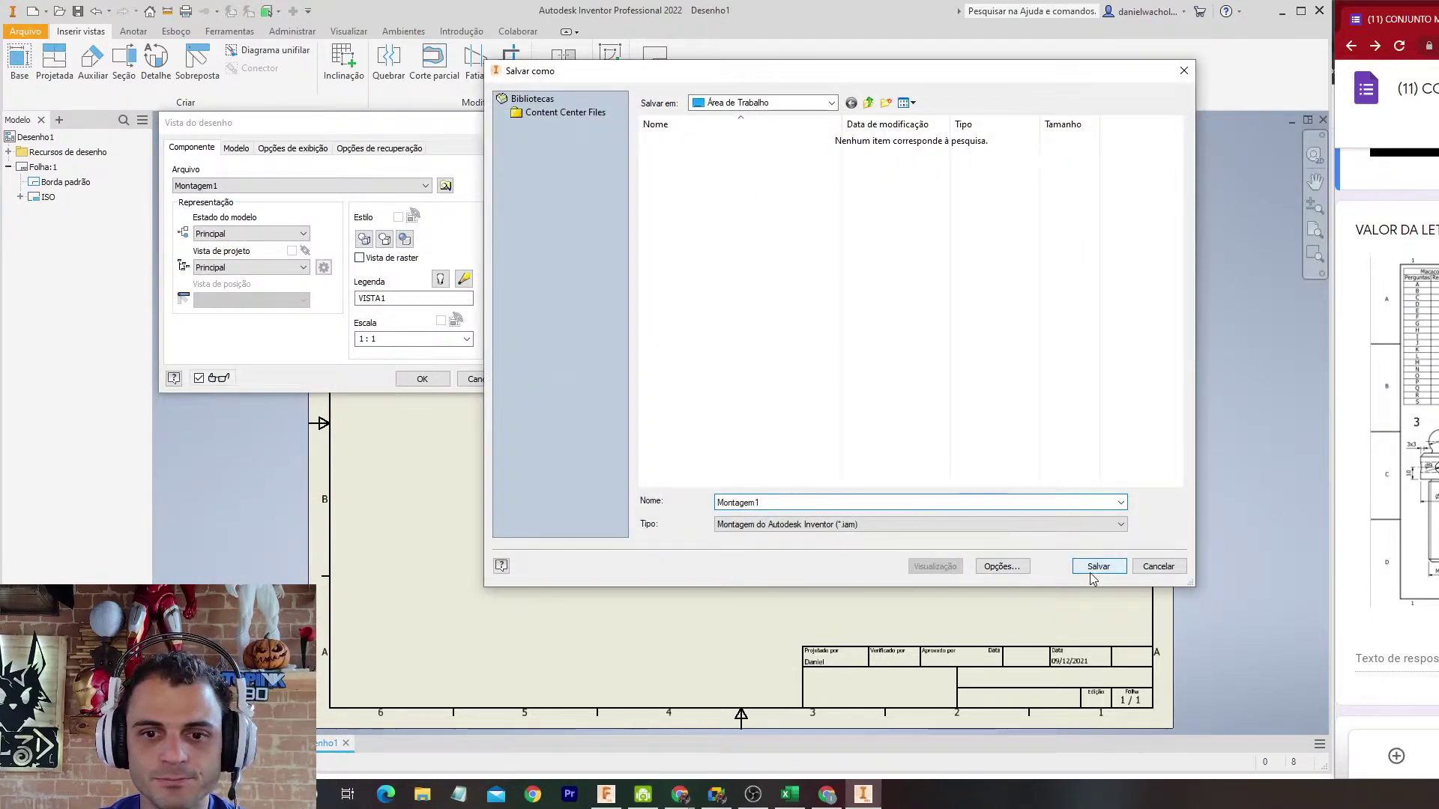
{"action": "left_click", "coordinate": [1098, 567]}
{"action": "left_click", "coordinate": [507, 144]}
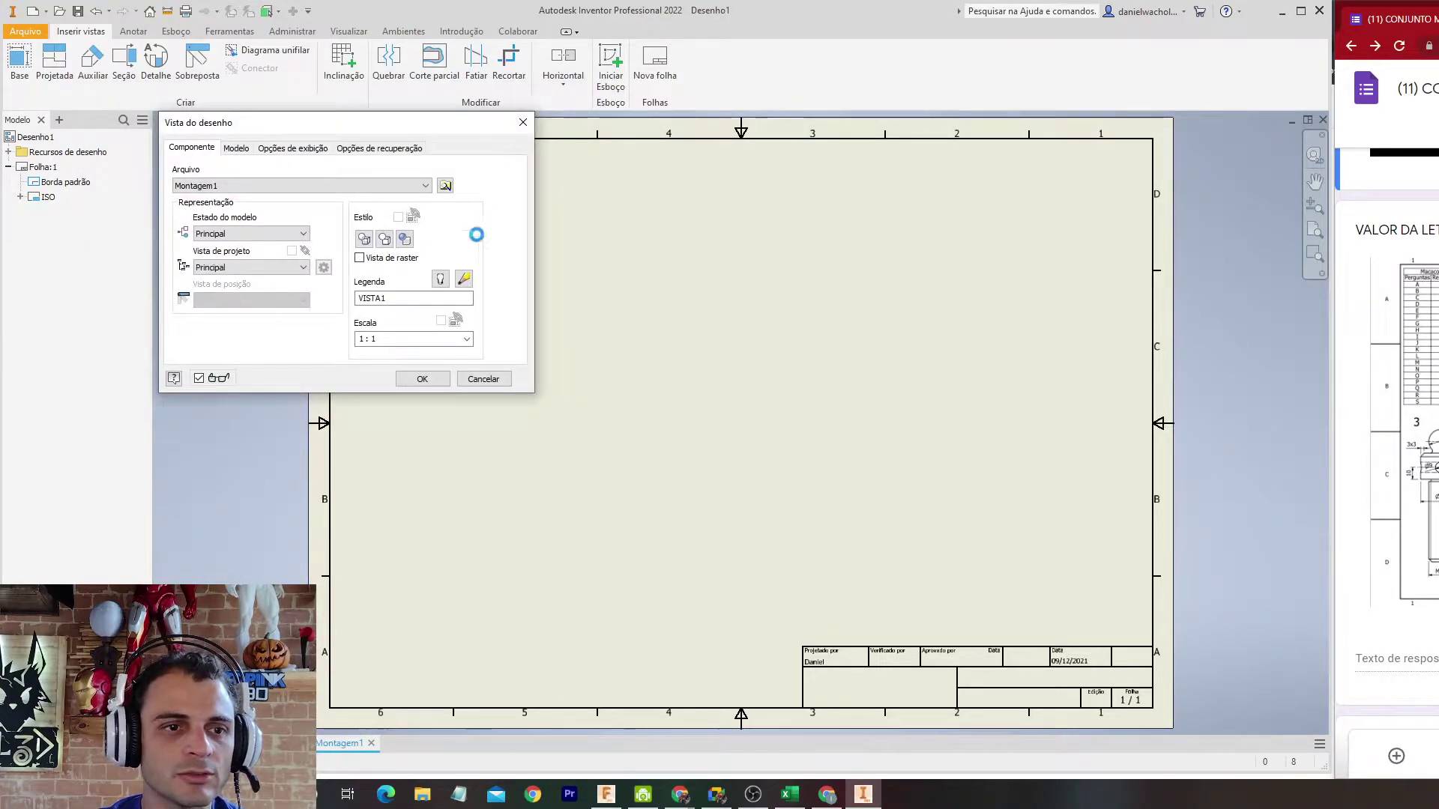
{"action": "left_click", "coordinate": [422, 380]}
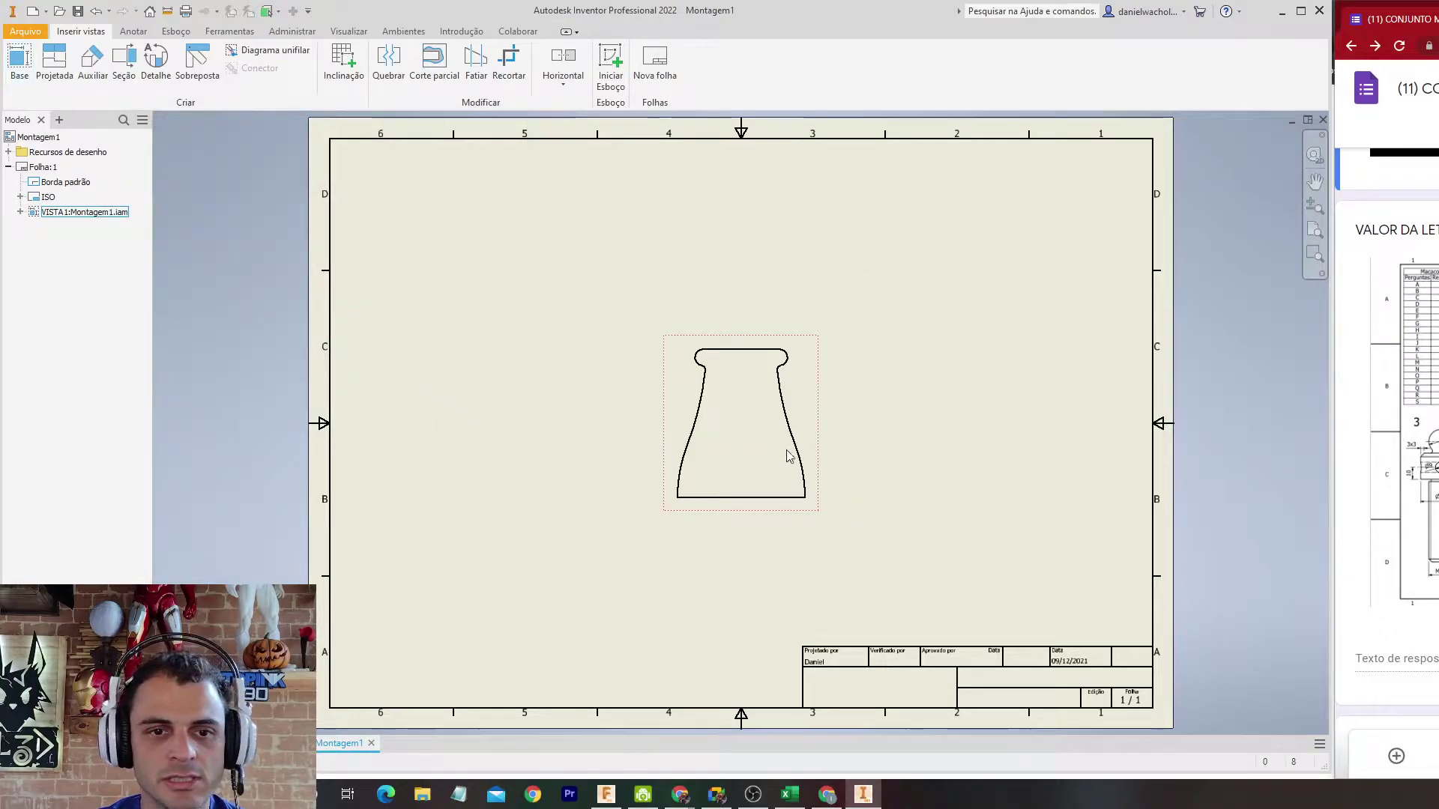
{"action": "mouse_move", "coordinate": [818, 427]}
{"action": "left_mouse_down"}
{"action": "mouse_move", "coordinate": [527, 375]}
{"action": "mouse_move", "coordinate": [598, 410]}
{"action": "left_mouse_up"}
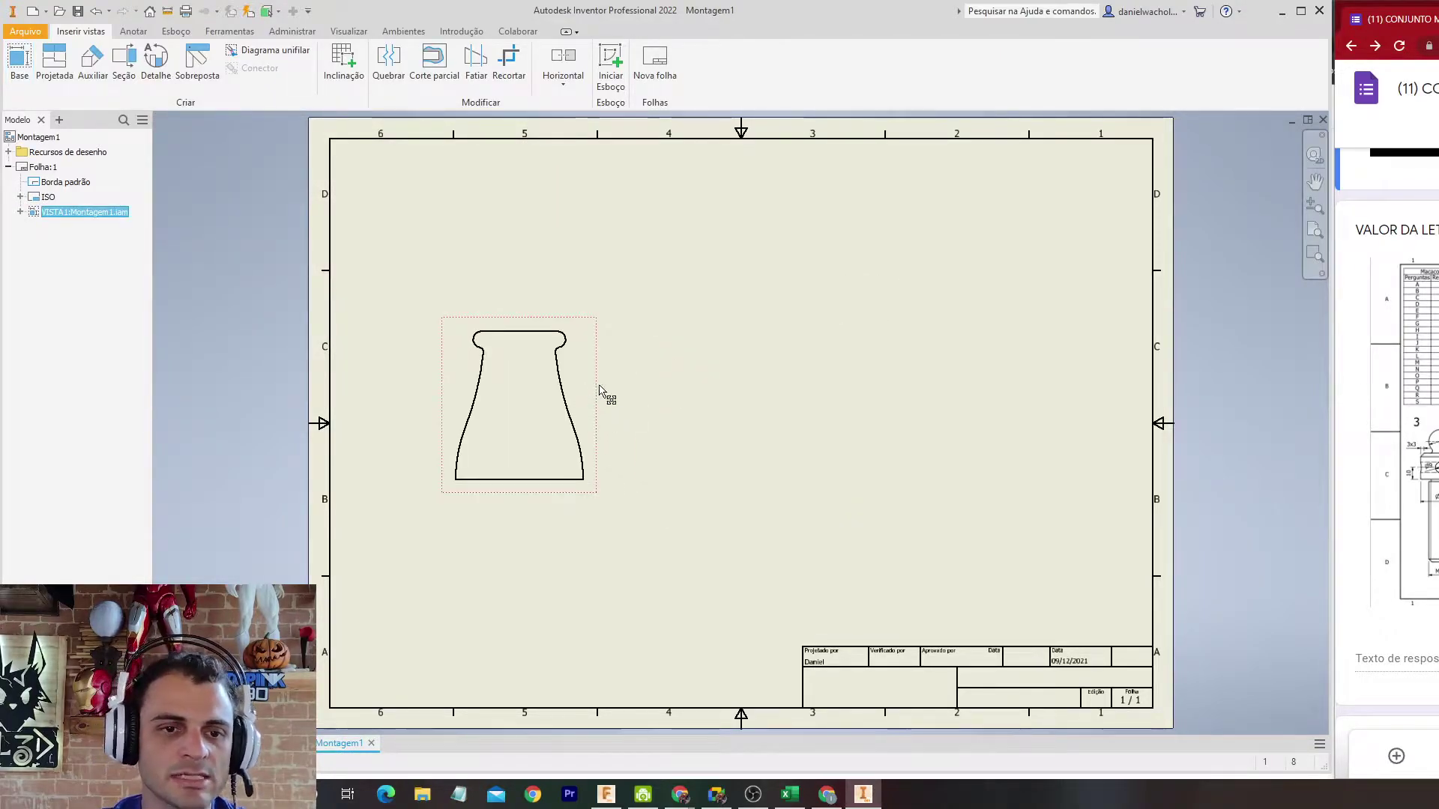
Step: Enable the display of tangent edges in the assembly's front view
{"action": "double_click", "coordinate": [599, 376]}
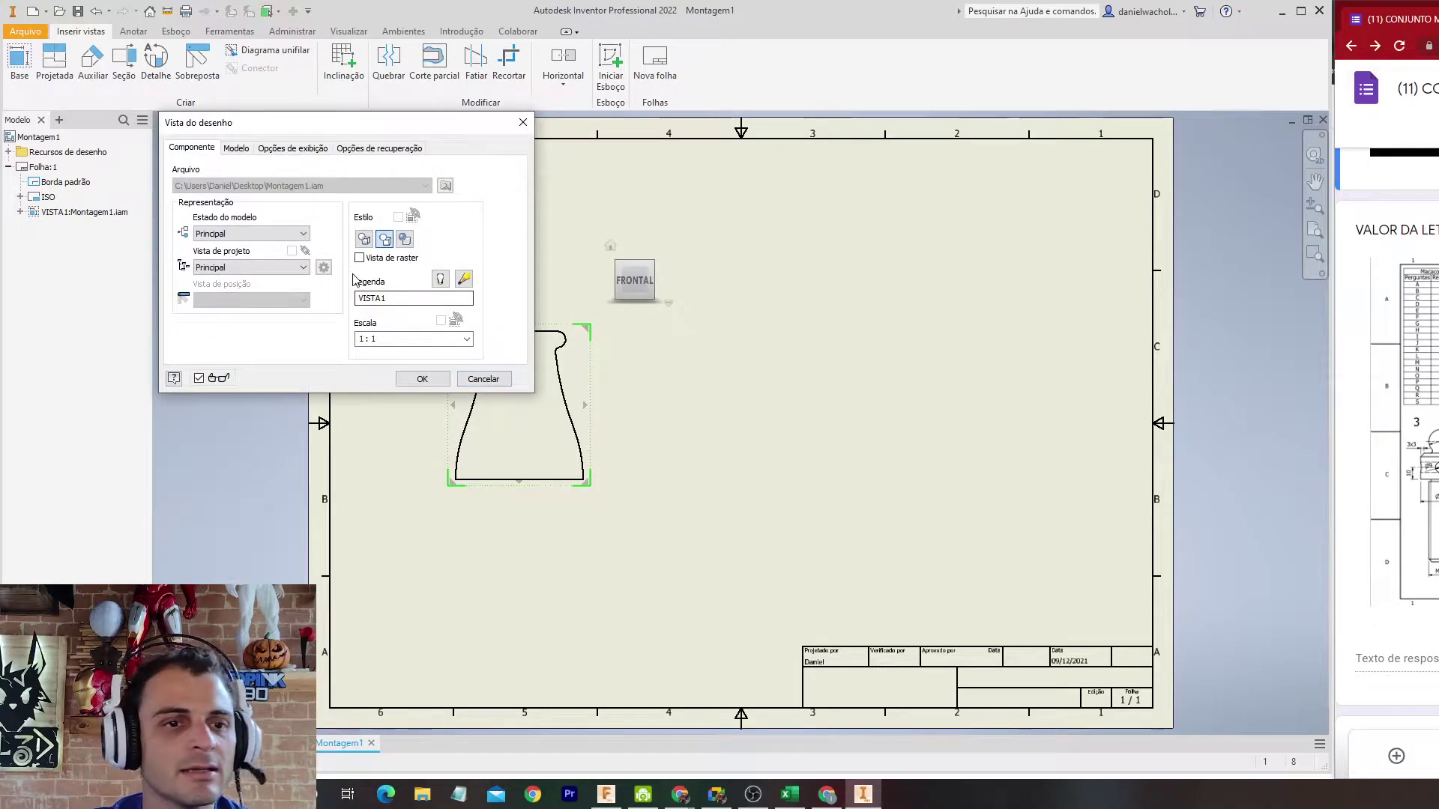
{"action": "left_click", "coordinate": [237, 150]}
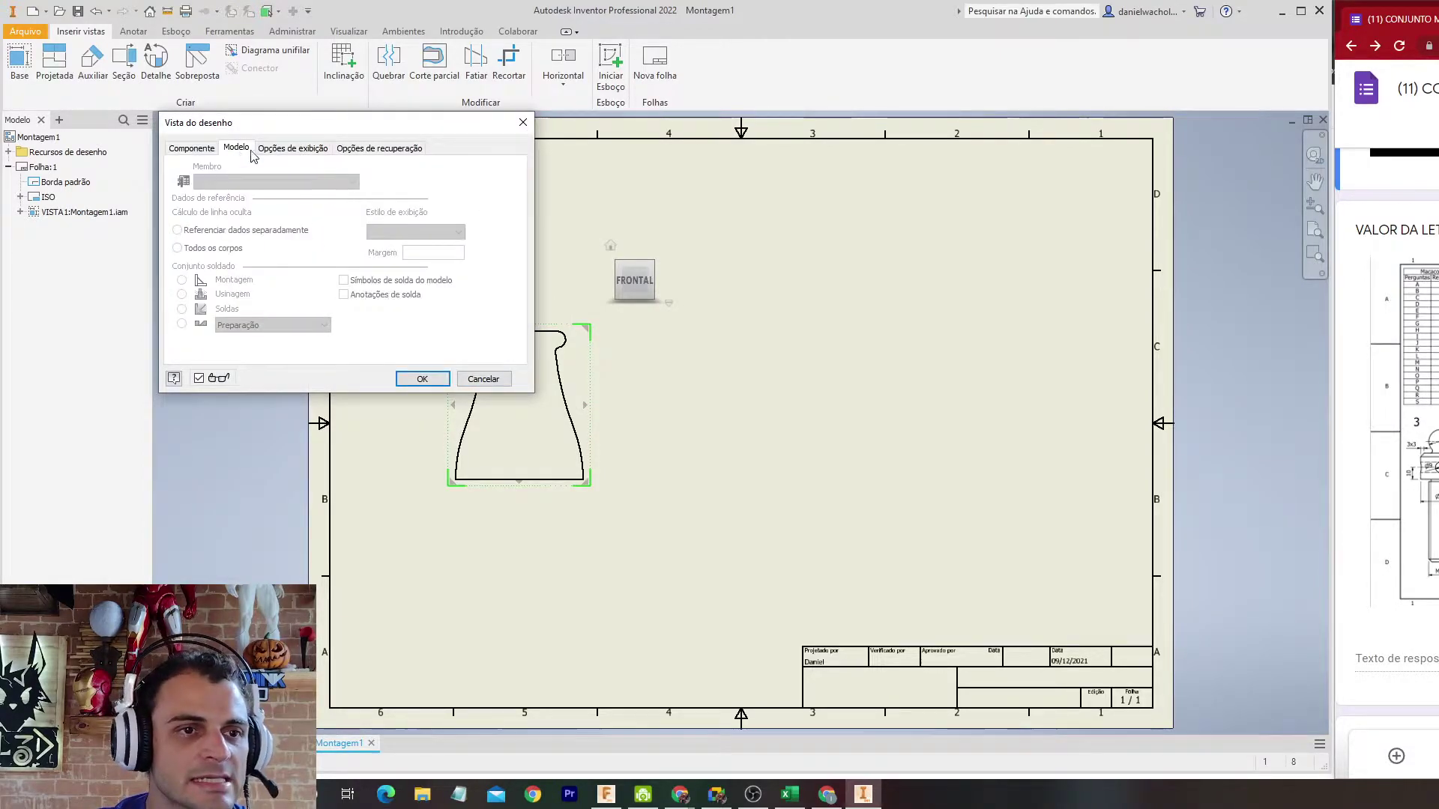
{"action": "left_click", "coordinate": [277, 150]}
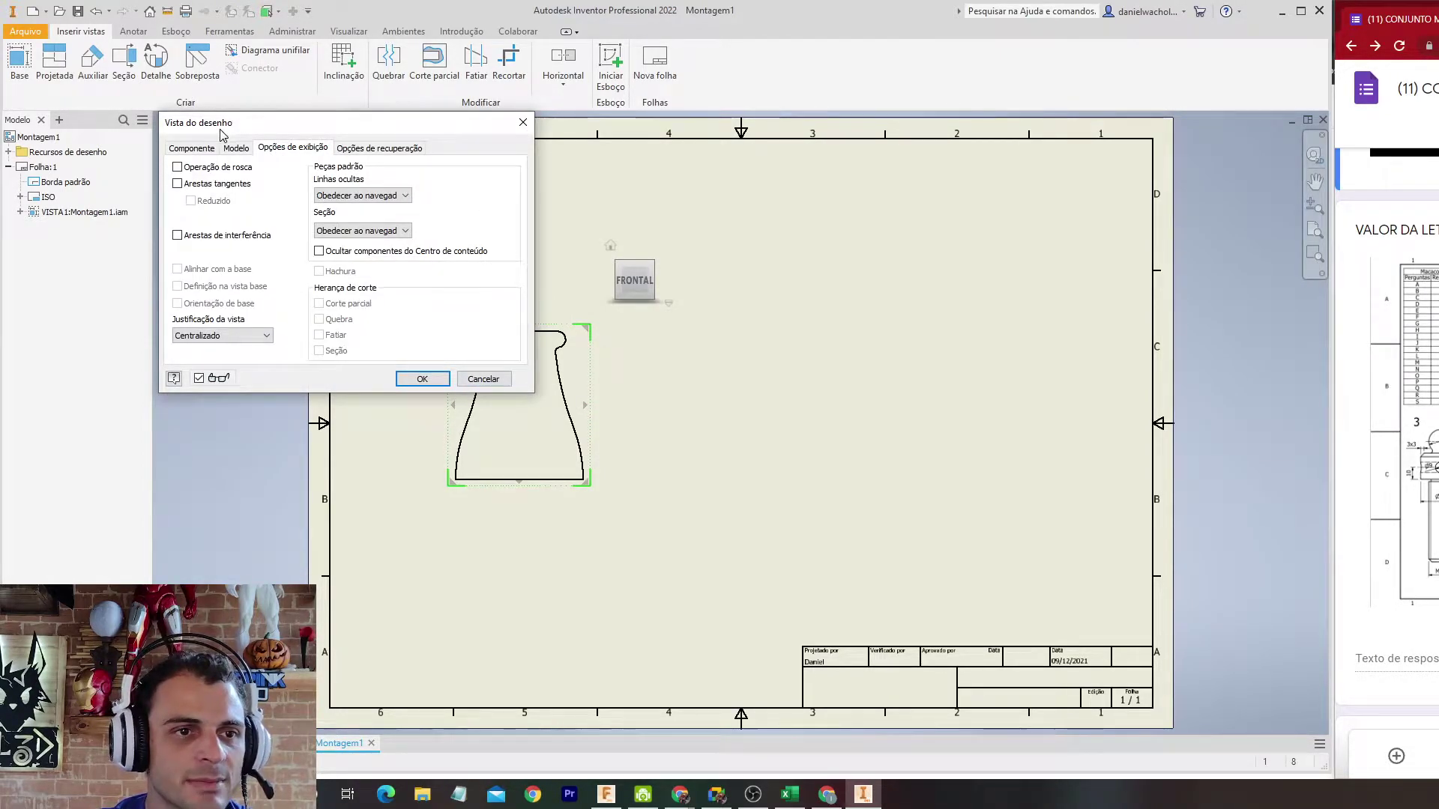
{"action": "left_click_drag", "start_coordinate": [223, 129], "coordinate": [152, 117]}
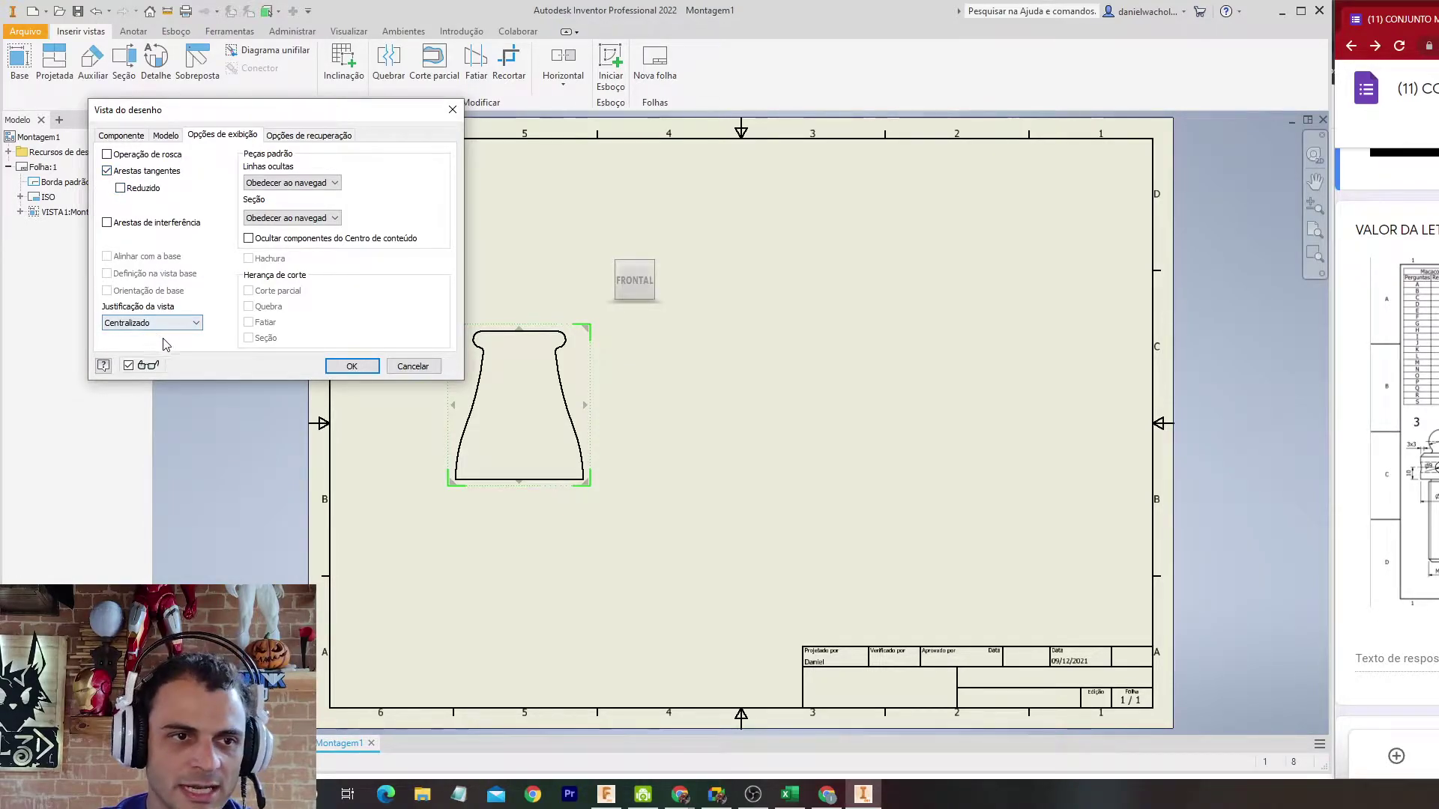
{"action": "left_click", "coordinate": [351, 365]}
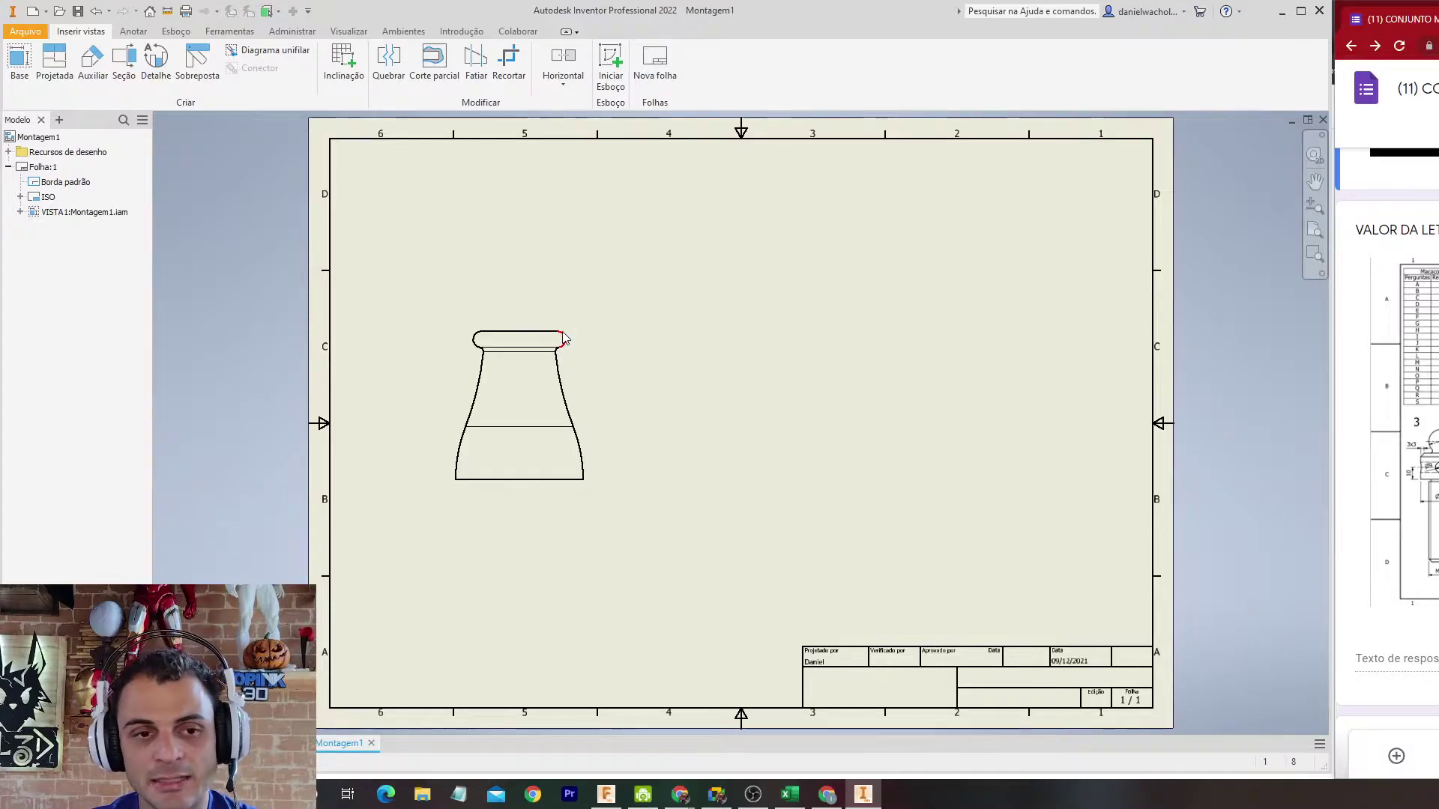
Step: Change the front view's style so that it shows the hidden lines of the base
{"action": "scroll", "coordinate": [529, 386], "scroll_direction": "down", "scroll_amount": 5}
{"action": "mouse_move", "coordinate": [528, 386]}
{"action": "middle_mouse_down"}
{"action": "mouse_move", "coordinate": [602, 384]}
{"action": "mouse_move", "coordinate": [619, 338]}
{"action": "middle_mouse_up"}
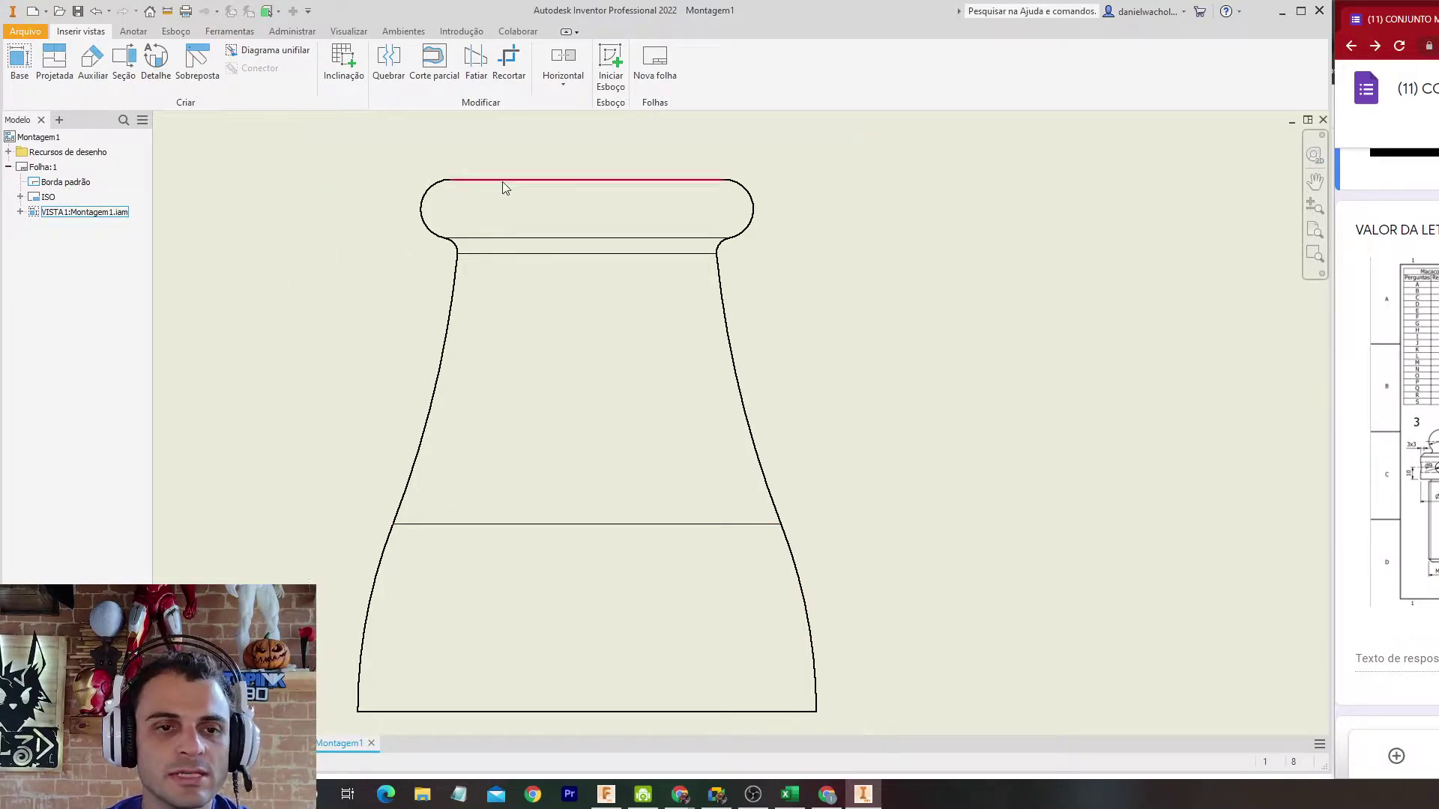
{"action": "left_click", "coordinate": [732, 375]}
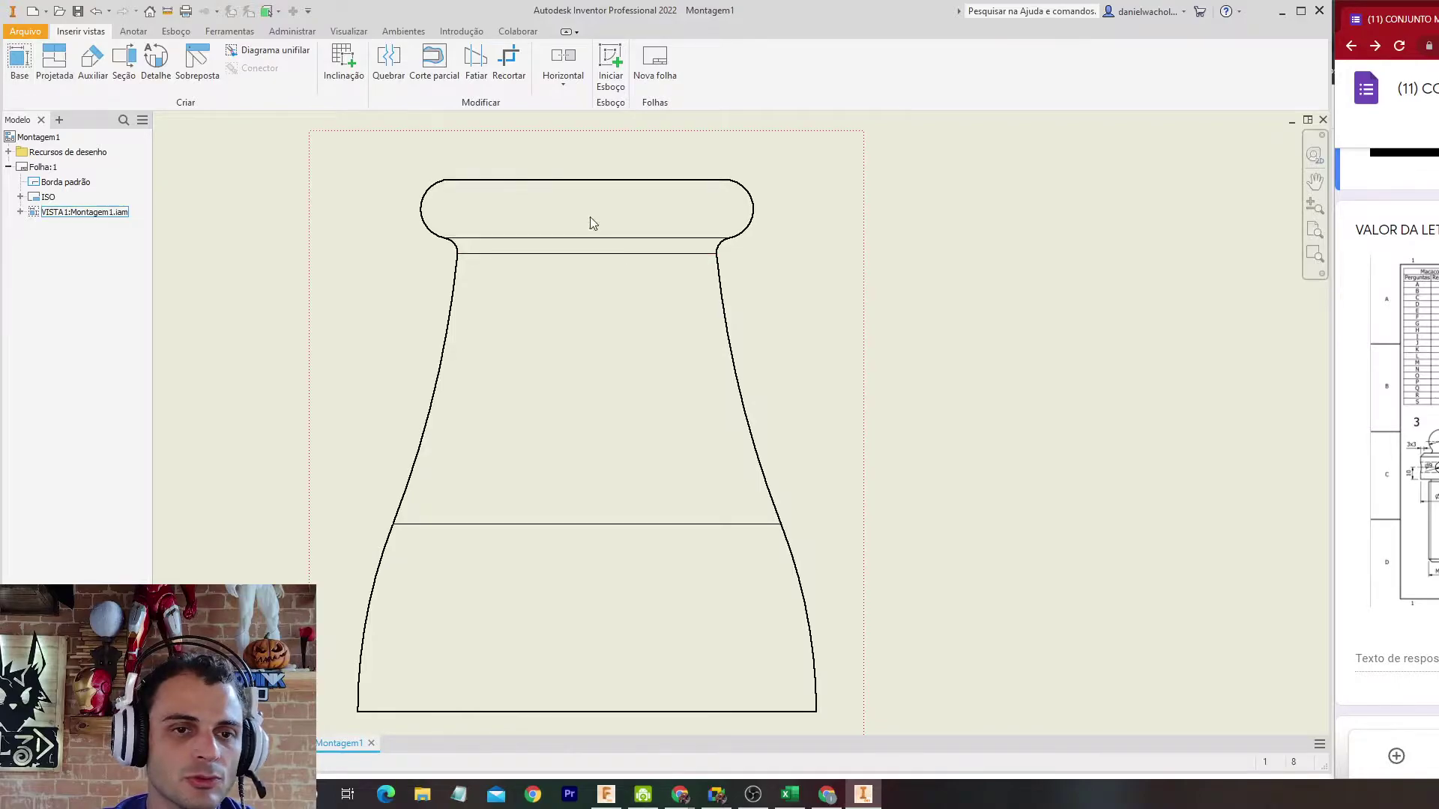
{"action": "double_click", "coordinate": [343, 144]}
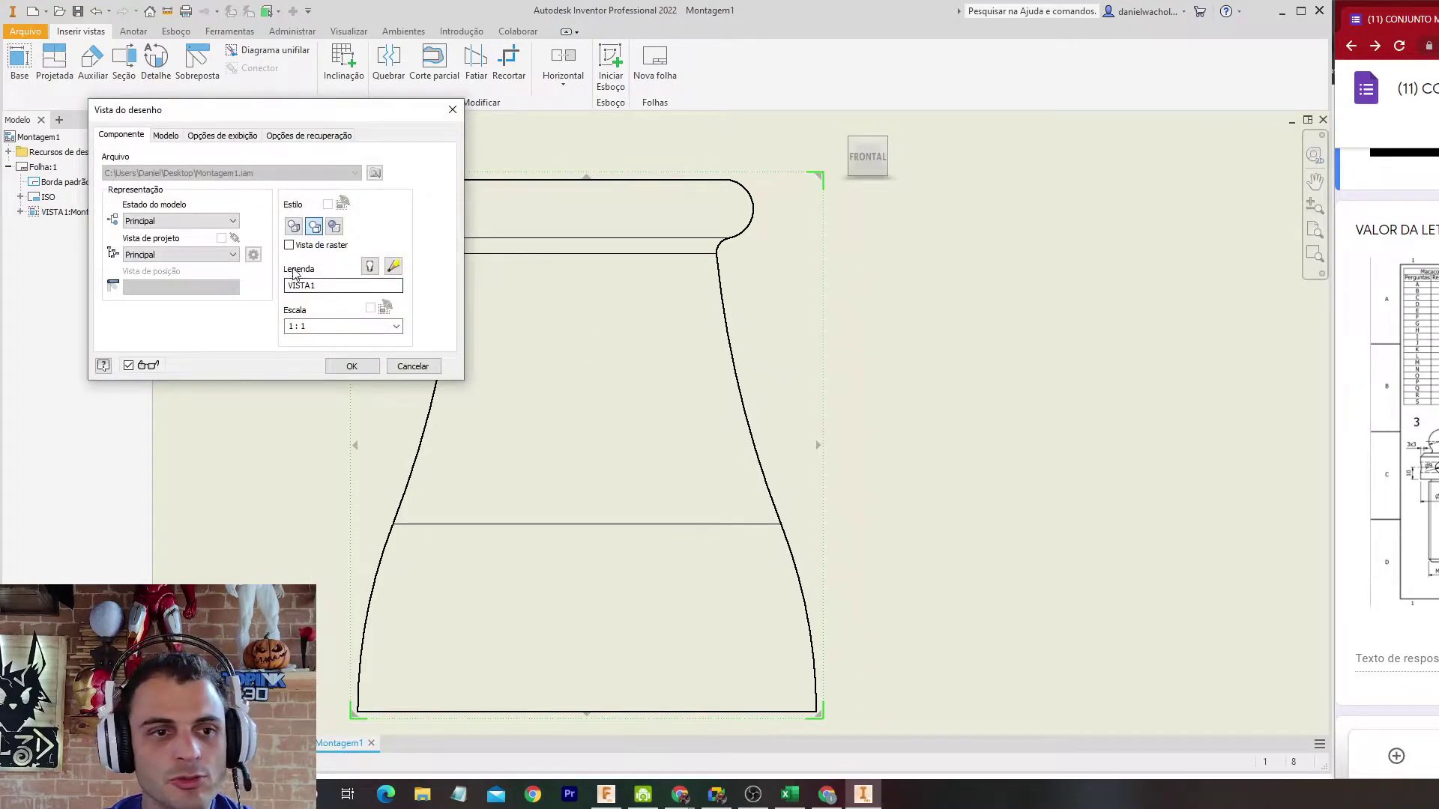
{"action": "left_click", "coordinate": [308, 229]}
{"action": "left_click", "coordinate": [352, 366]}
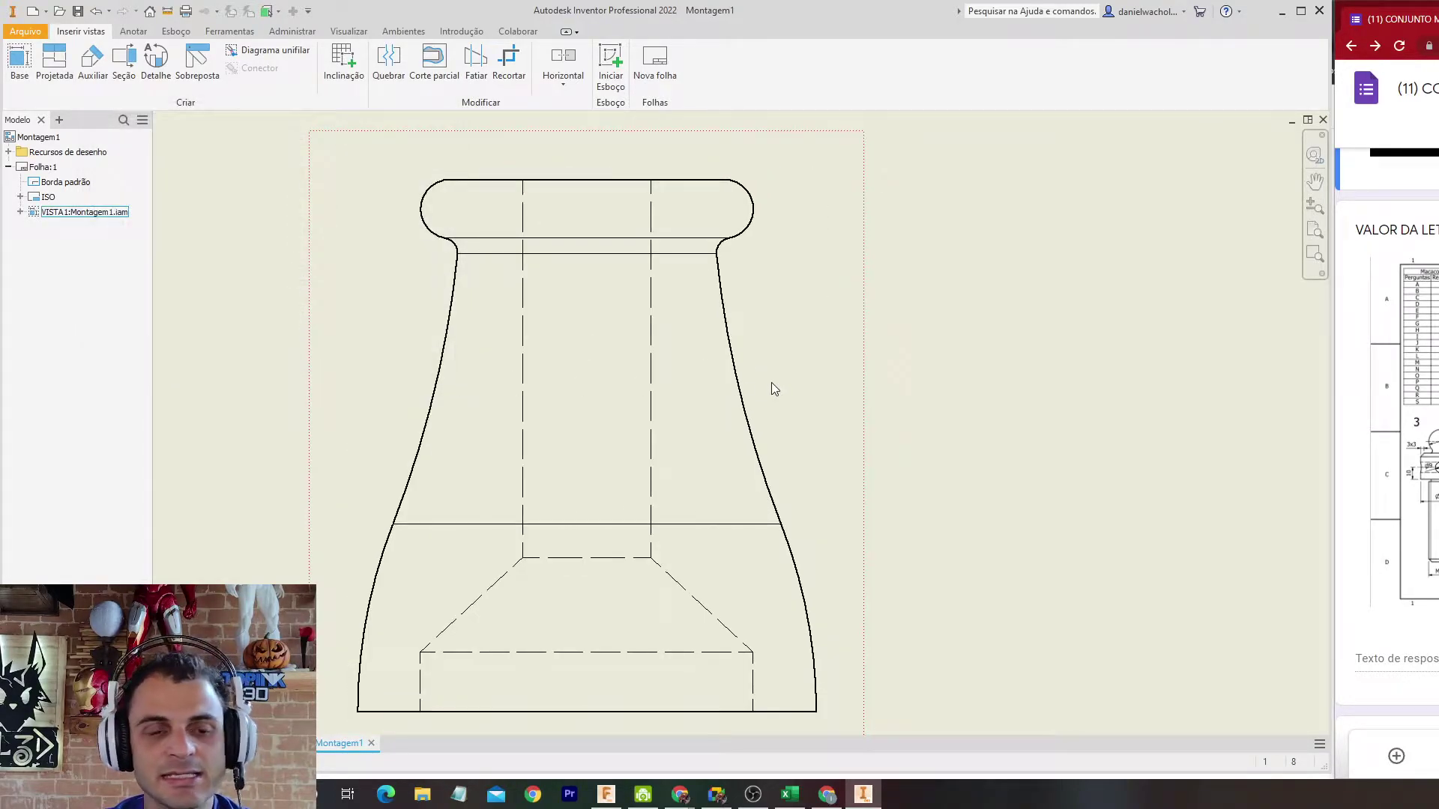
Step: Examine the threaded hole in the half-sectioned base of the 3D assembly and compare it with the drawing view
{"action": "scroll", "coordinate": [978, 365], "scroll_direction": "up", "scroll_amount": 3}
{"action": "middle_click_drag", "start_coordinate": [978, 366], "coordinate": [1047, 350]}
{"action": "scroll", "coordinate": [1047, 350], "scroll_direction": "down", "scroll_amount": 5}
{"action": "middle_click_drag", "start_coordinate": [952, 362], "coordinate": [909, 341]}
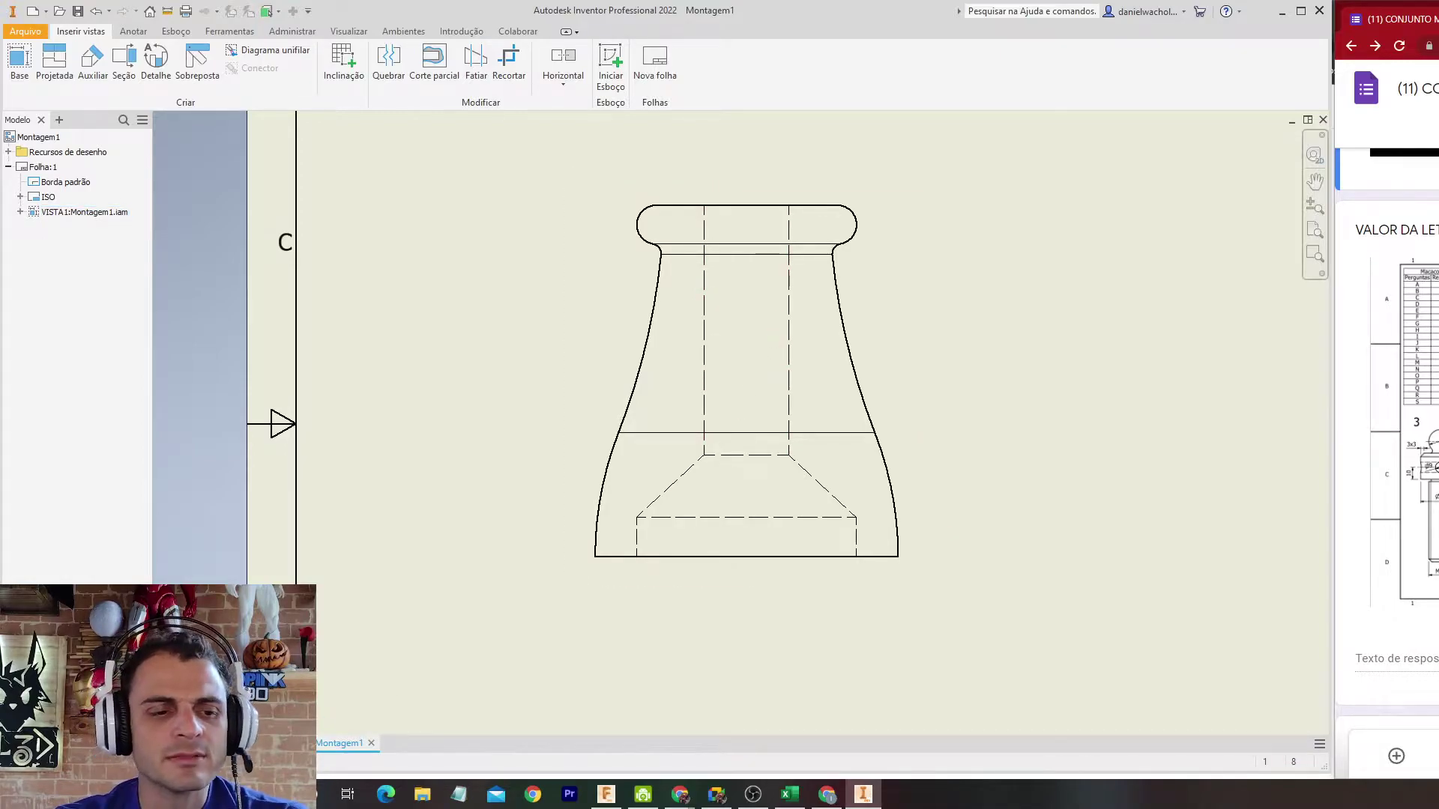
{"action": "left_click", "coordinate": [277, 744]}
{"action": "scroll", "coordinate": [834, 282], "scroll_direction": "up", "scroll_amount": 6}
{"action": "scroll", "coordinate": [713, 387], "scroll_direction": "down", "scroll_amount": 2}
{"action": "mouse_move", "coordinate": [842, 347]}
{"action": "middle_mouse_down"}
{"action": "mouse_move", "coordinate": [957, 213]}
{"action": "mouse_move", "coordinate": [1000, 118]}
{"action": "middle_mouse_up"}
{"action": "scroll", "coordinate": [1141, 343], "scroll_direction": "down", "scroll_amount": 3}
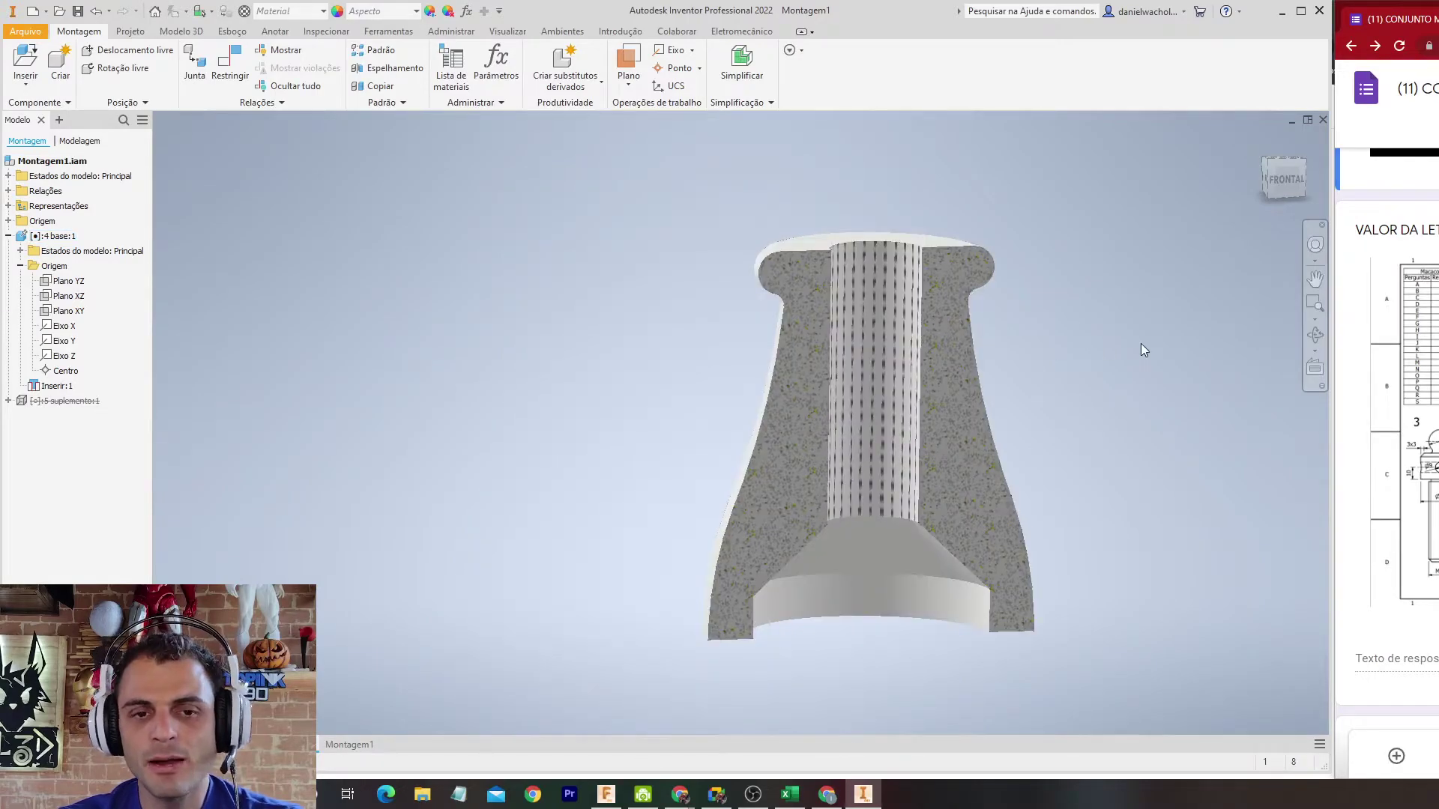
Step: Return to the drawing and enable the display of thread features in the front view
{"action": "left_click", "coordinate": [352, 744]}
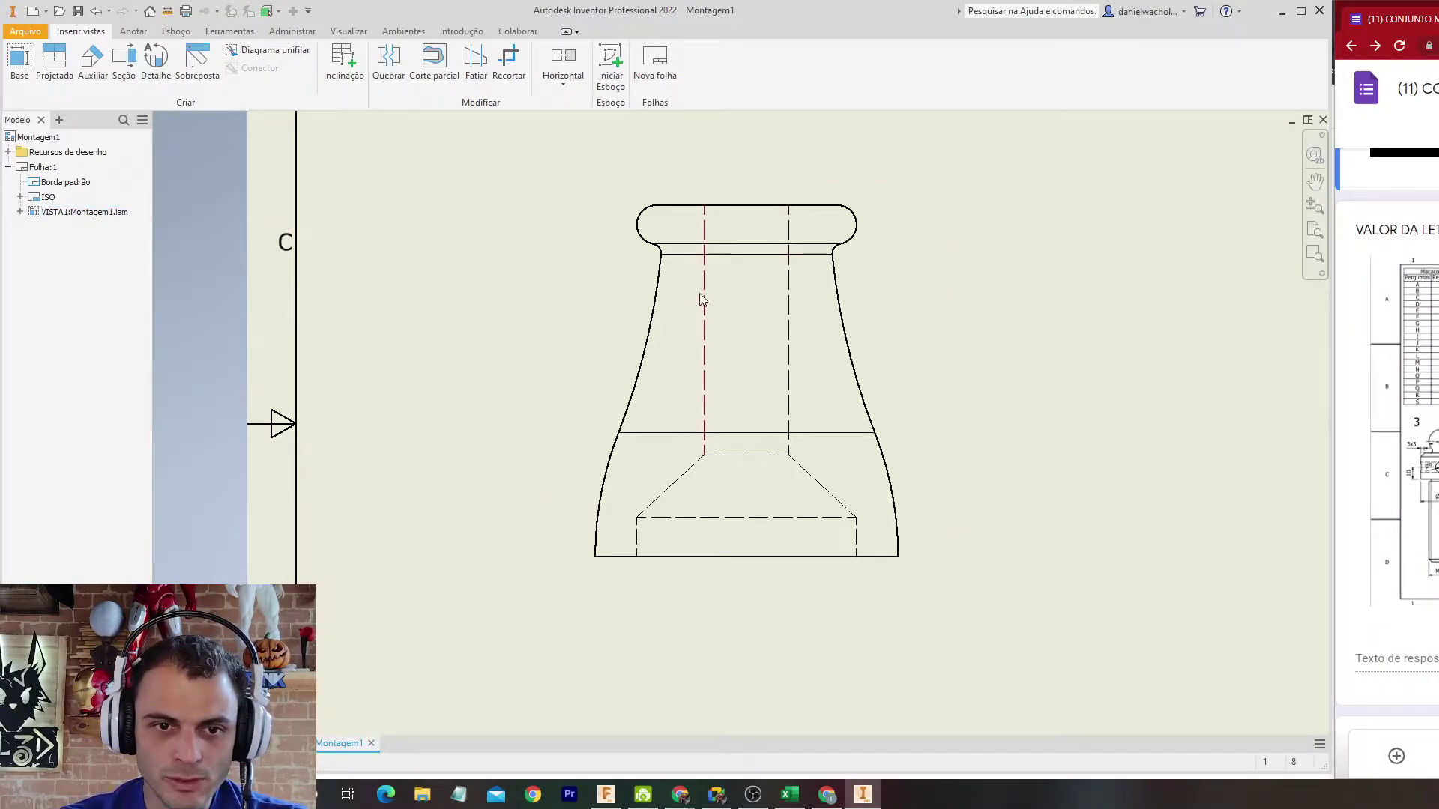
{"action": "double_click", "coordinate": [754, 177]}
{"action": "left_click", "coordinate": [166, 135]}
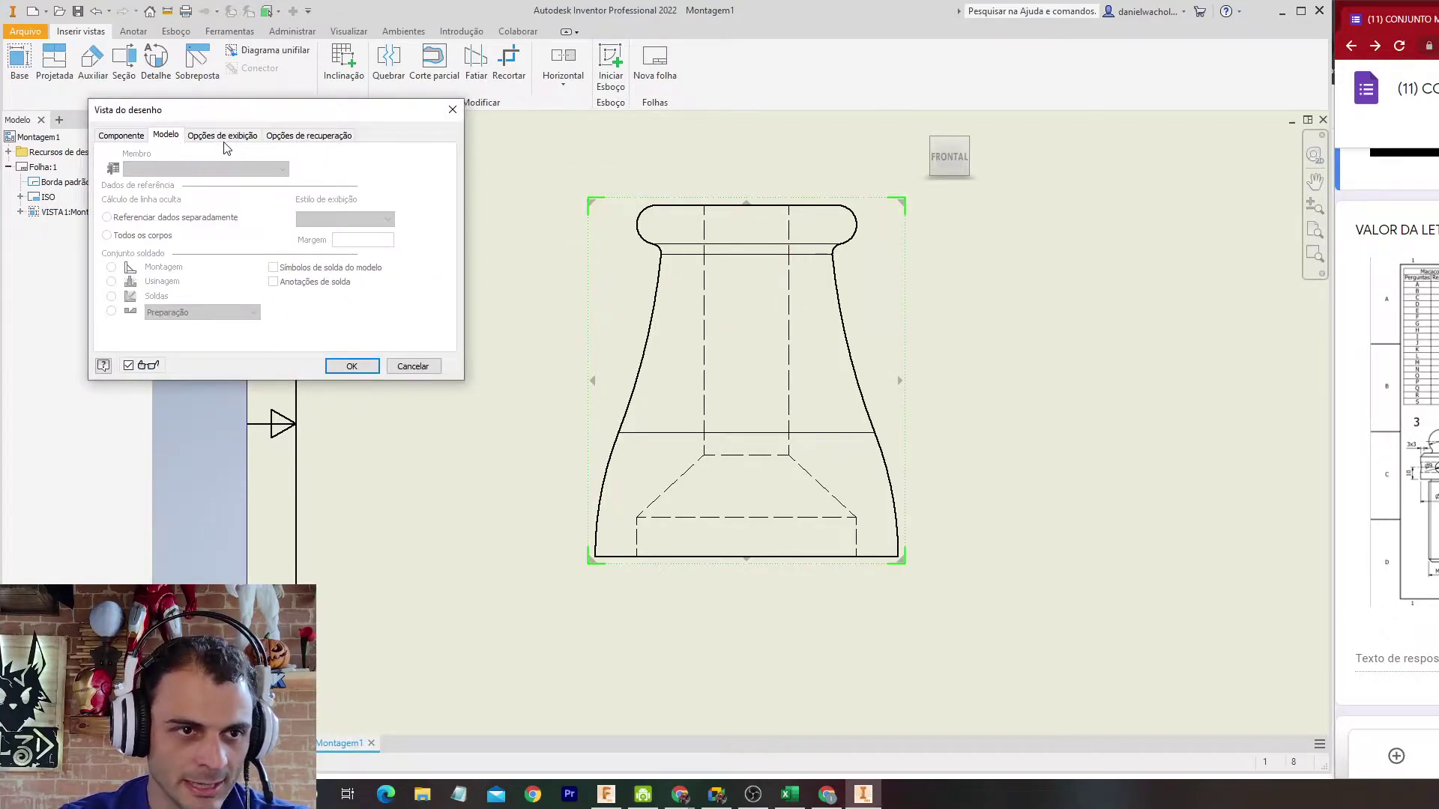
{"action": "left_click", "coordinate": [223, 136]}
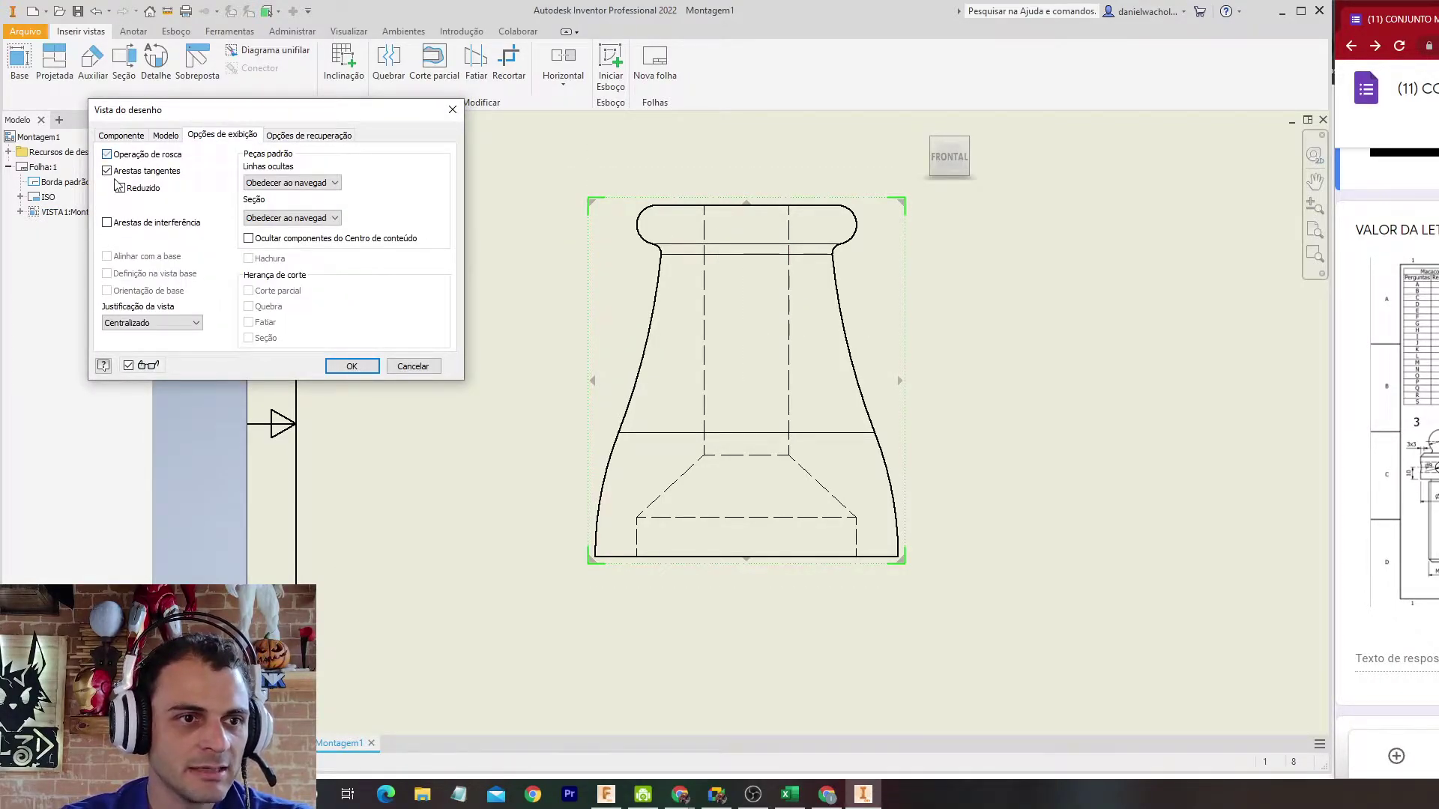
{"action": "left_click", "coordinate": [352, 366]}
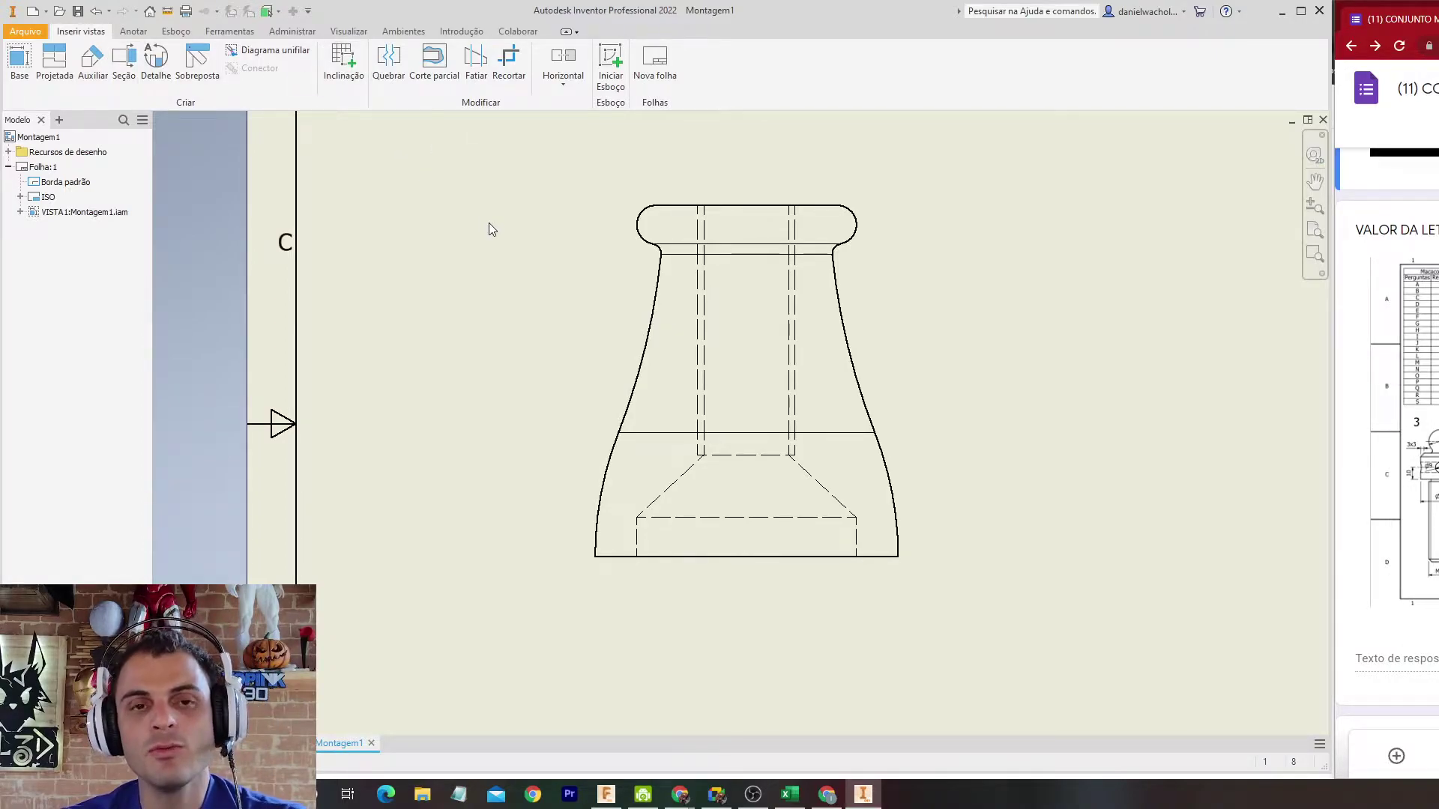
Step: Sketch a rectangle about 97 by 91 mm on the sheet around the front view and finish the sketch
{"action": "middle_click_drag", "start_coordinate": [585, 347], "coordinate": [491, 336]}
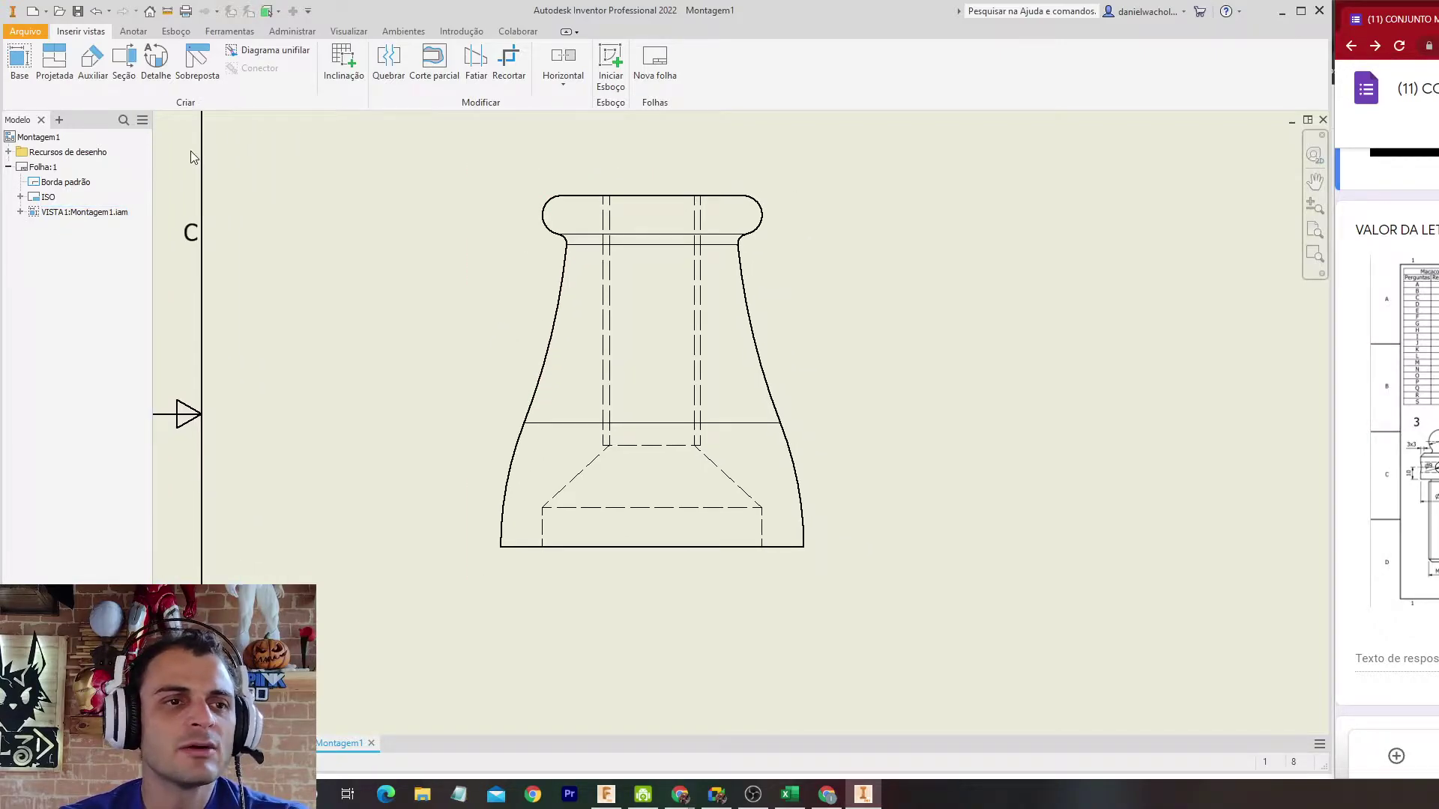
{"action": "left_click", "coordinate": [177, 32]}
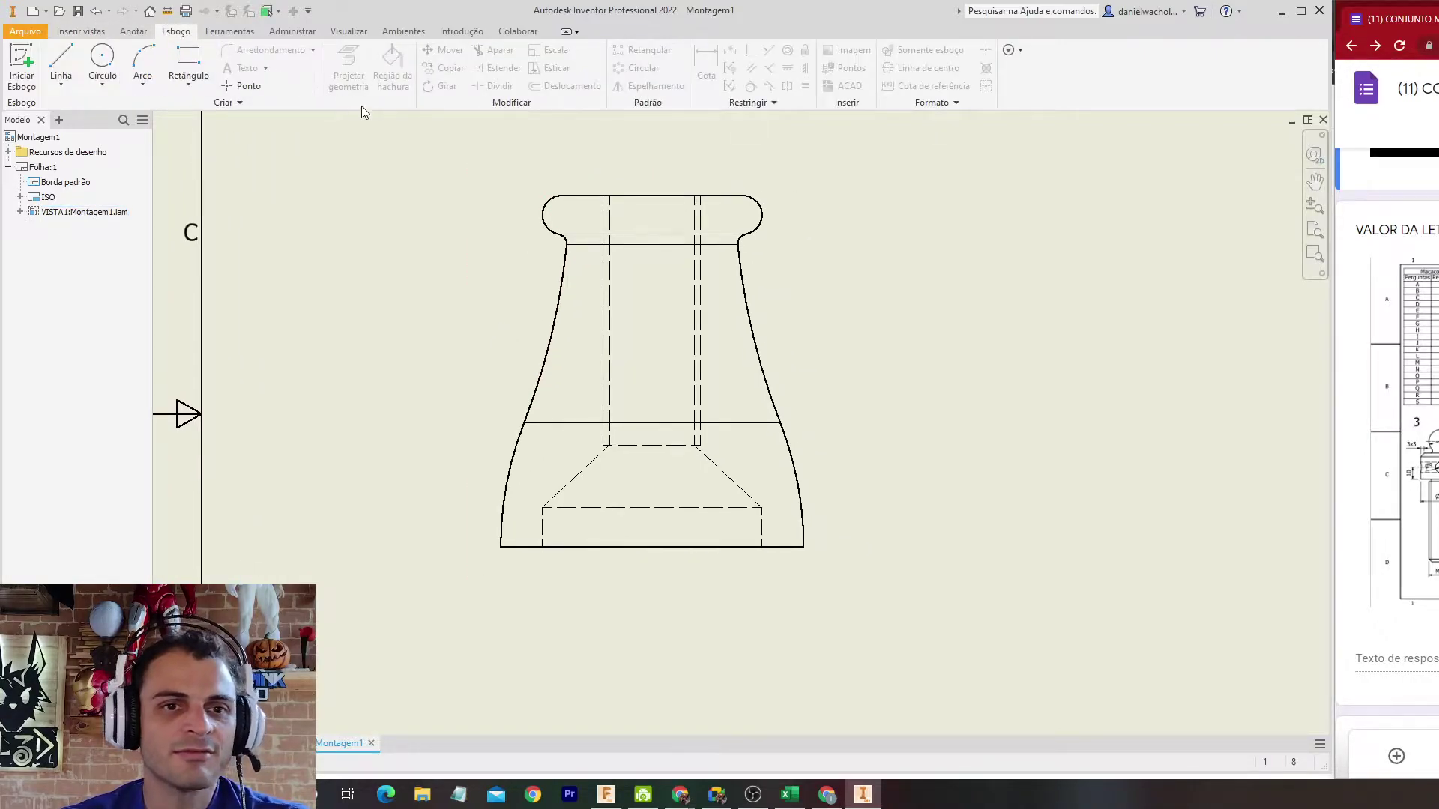
{"action": "left_click", "coordinate": [188, 60]}
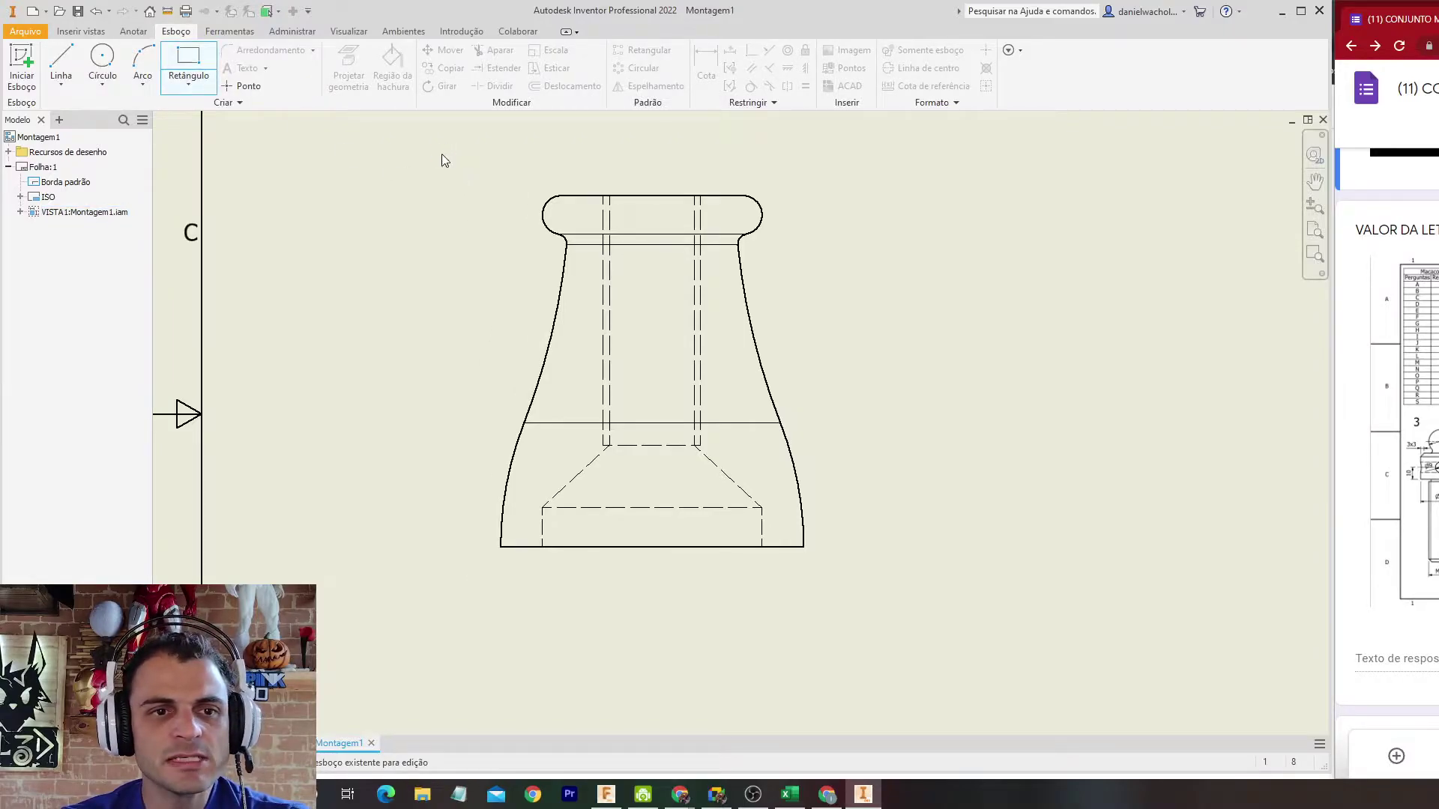
{"action": "left_click", "coordinate": [443, 164]}
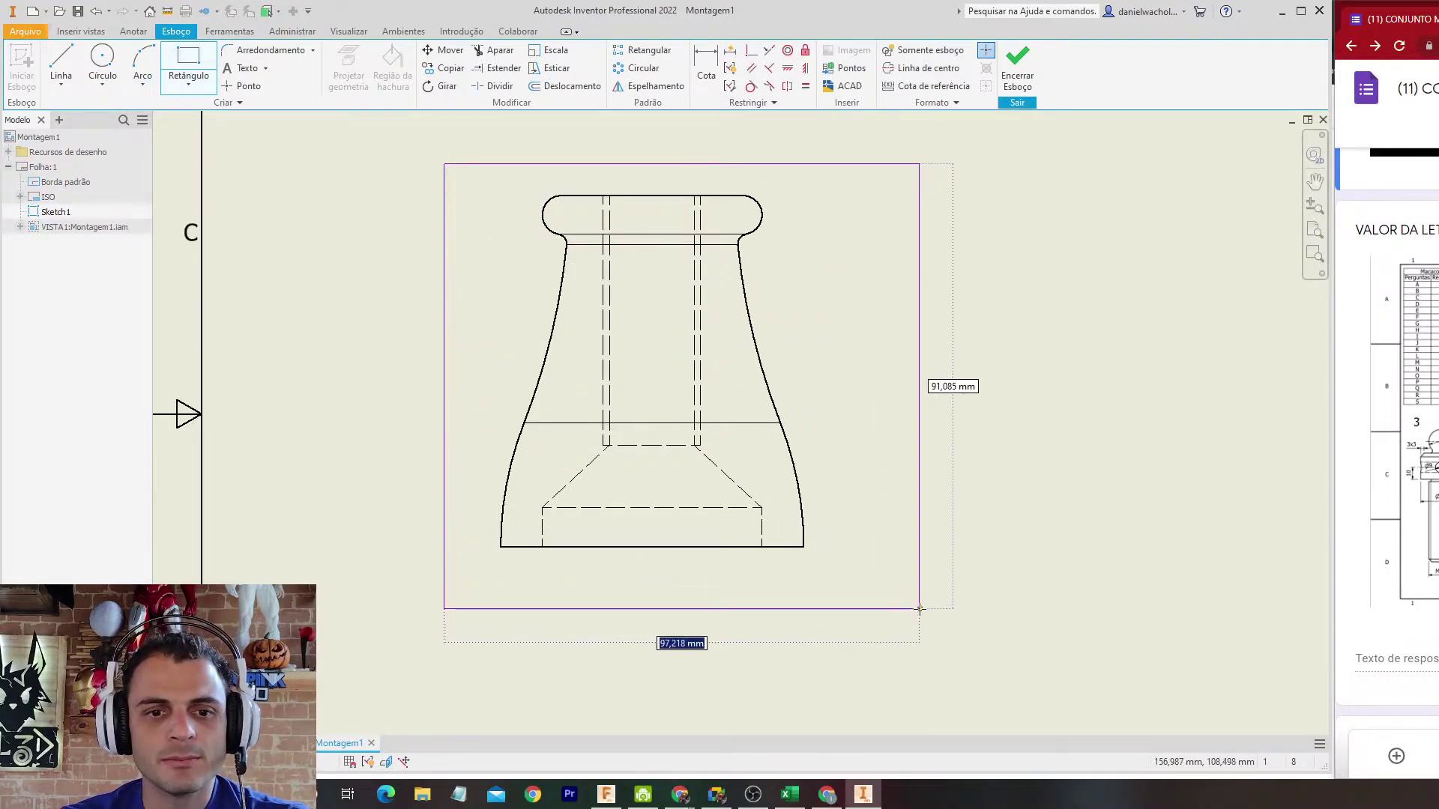
{"action": "left_click", "coordinate": [921, 608]}
{"action": "left_click", "coordinate": [1017, 66]}
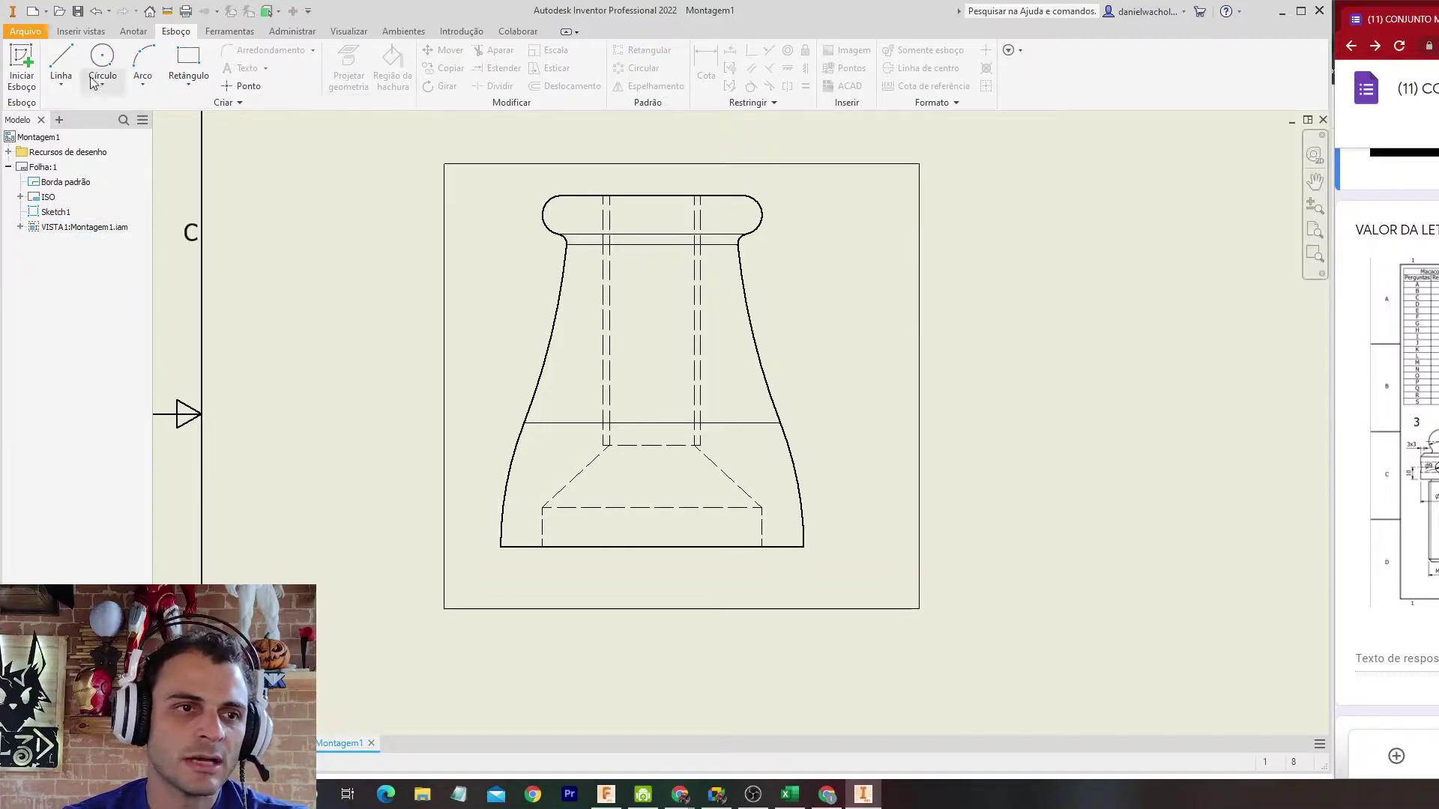
Step: Try to create a break out section of the front view with the rectangle drawn on the sheet
{"action": "left_click", "coordinate": [135, 31]}
{"action": "left_click", "coordinate": [83, 32]}
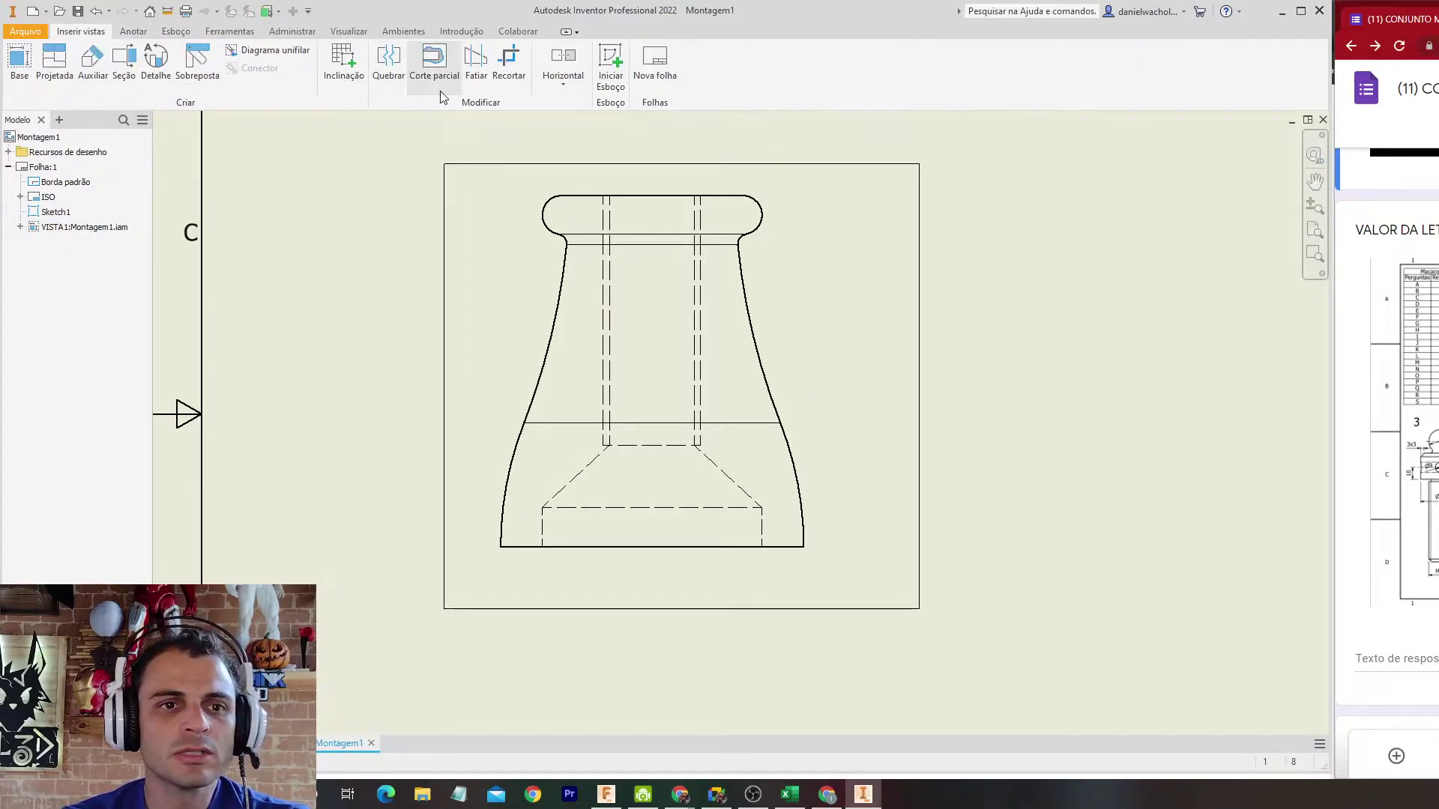
{"action": "left_click", "coordinate": [434, 68]}
{"action": "left_click", "coordinate": [702, 349]}
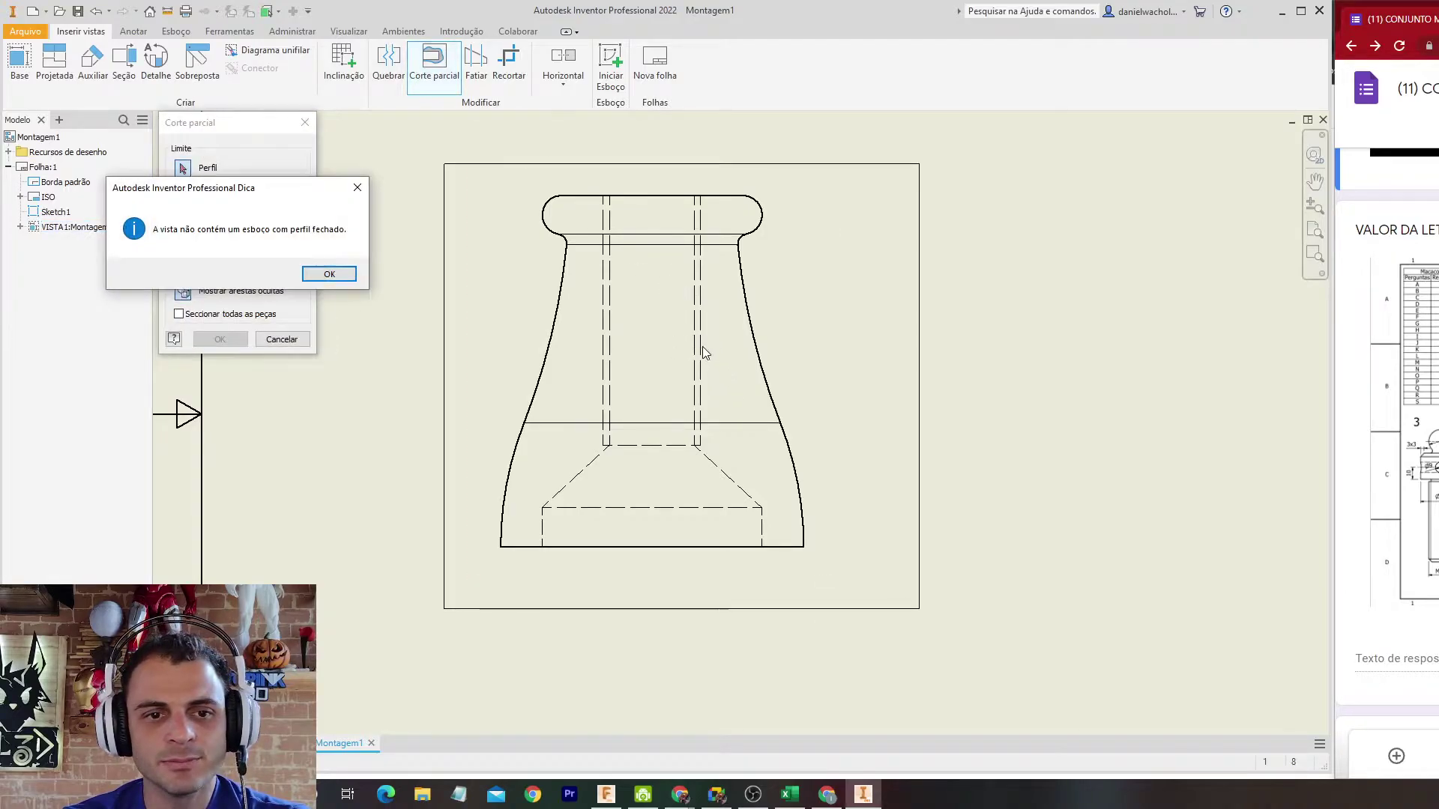
{"action": "left_click", "coordinate": [331, 275]}
Step: Create a sketch attached to the front view with a rectangle enclosing the whole base, and finish the sketch
{"action": "left_click", "coordinate": [471, 177]}
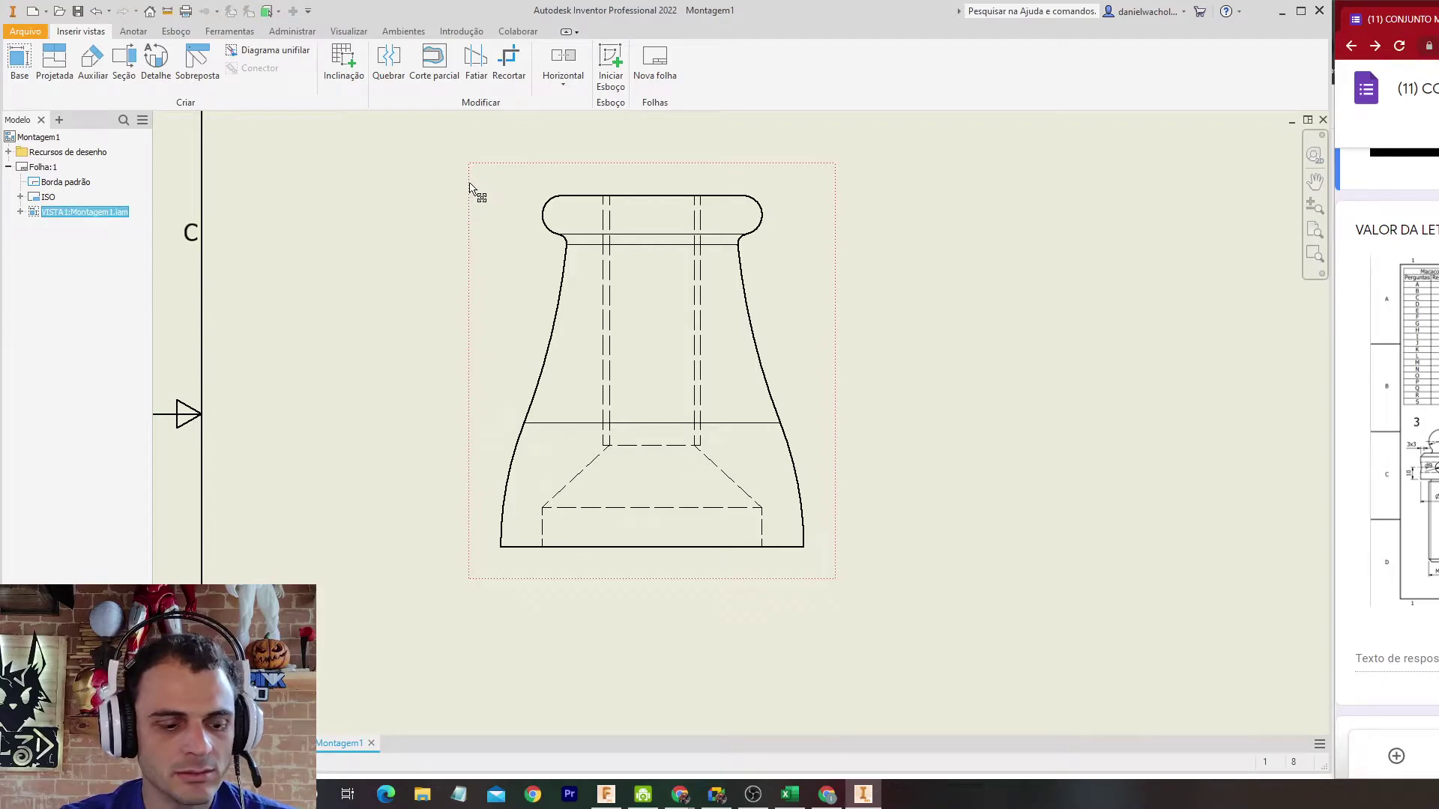
{"action": "key", "text": "s"}
{"action": "key", "text": "r"}
{"action": "left_click", "coordinate": [453, 158]}
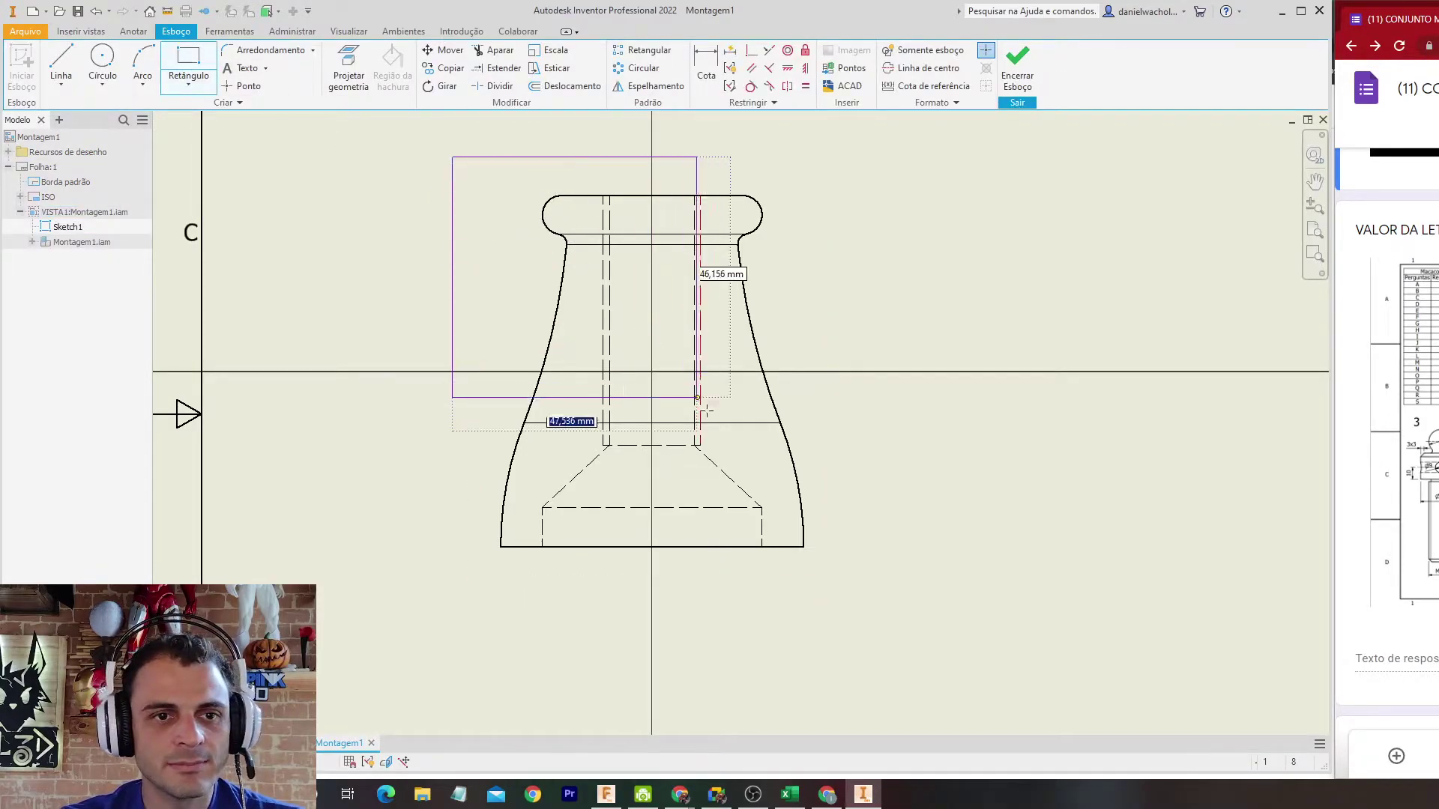
{"action": "left_click", "coordinate": [867, 587]}
{"action": "left_click", "coordinate": [1018, 68]}
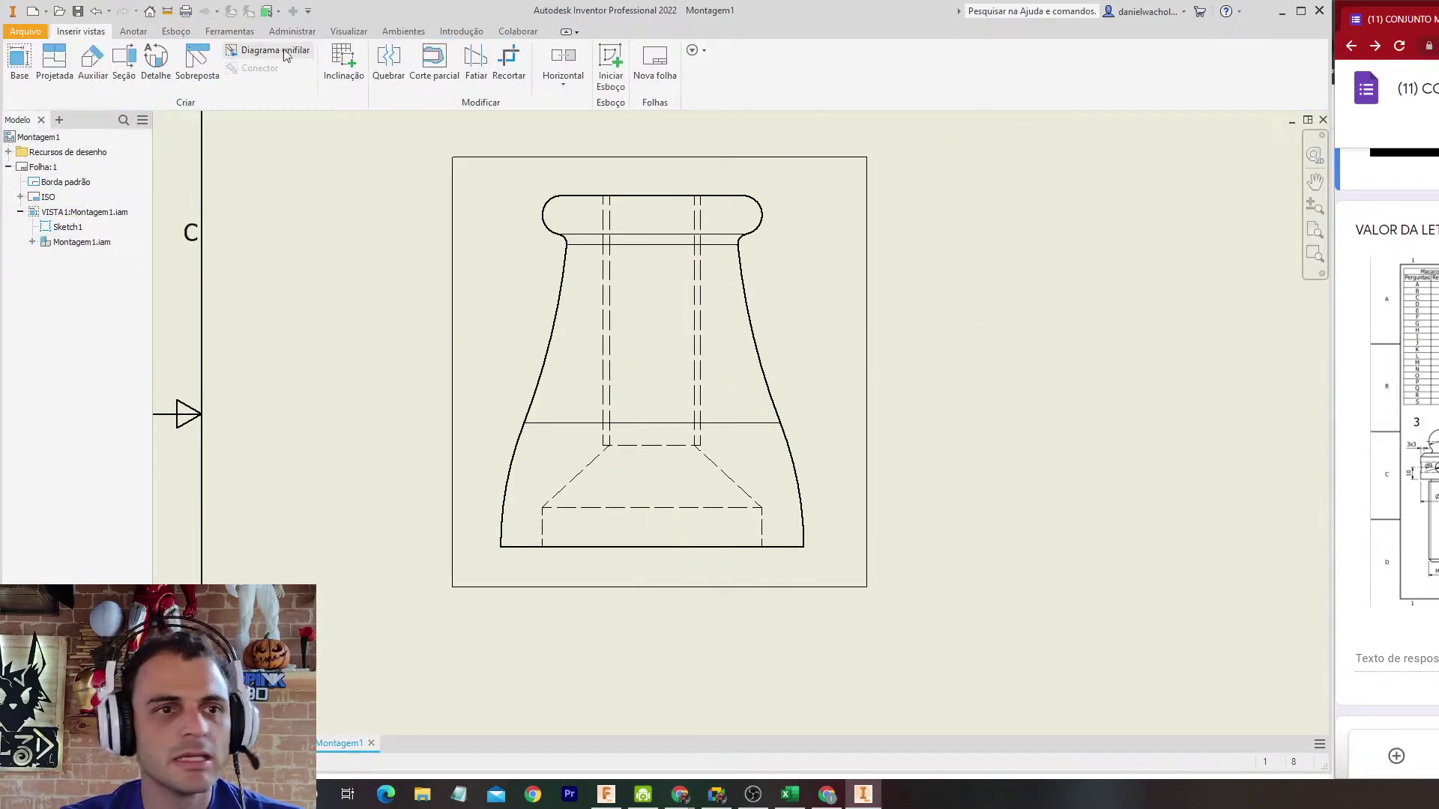
Step: Cut the front view with a break out section, using the enclosing rectangle as profile and setting the depth from a point
{"action": "left_click", "coordinate": [433, 61]}
{"action": "left_click", "coordinate": [637, 323]}
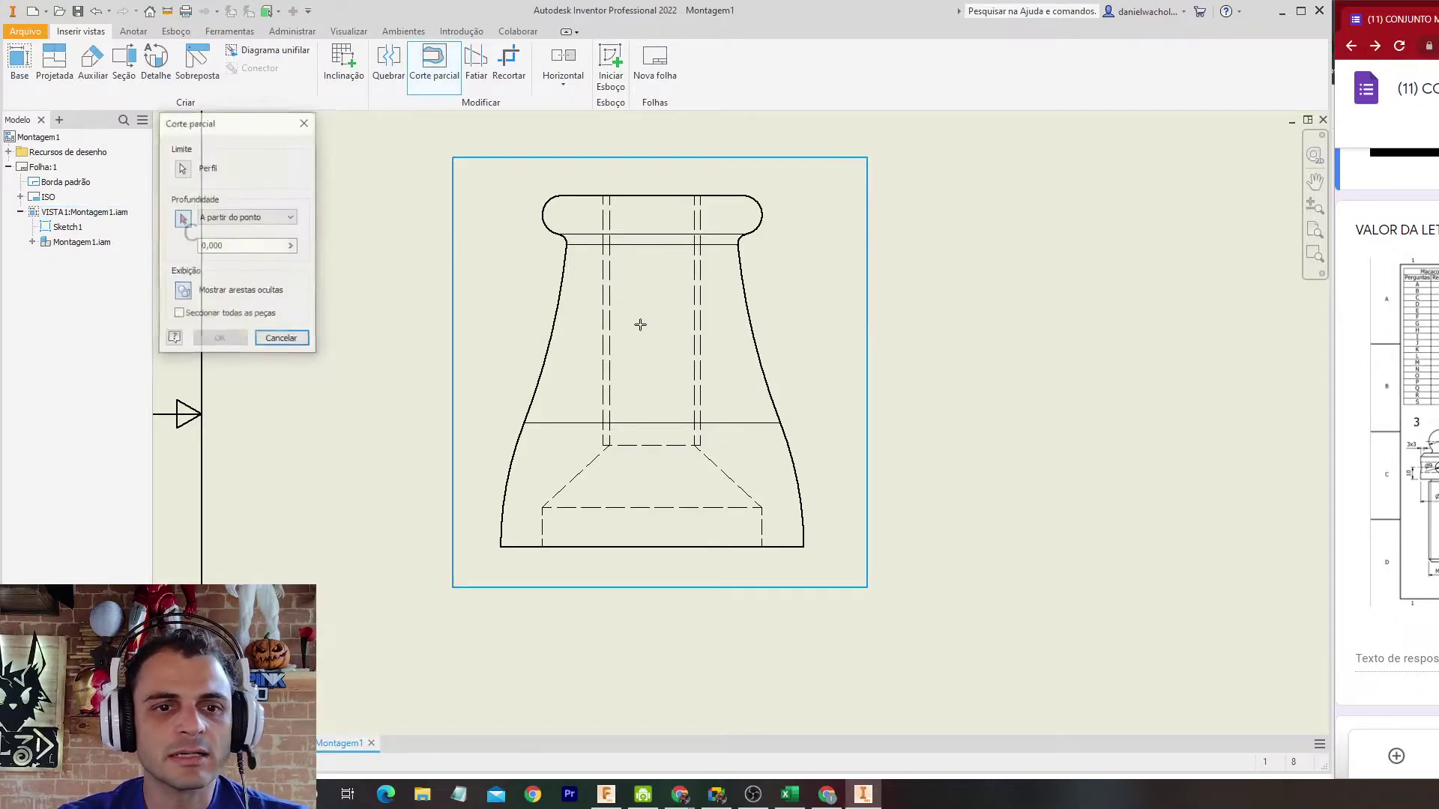
{"action": "left_click", "coordinate": [219, 339]}
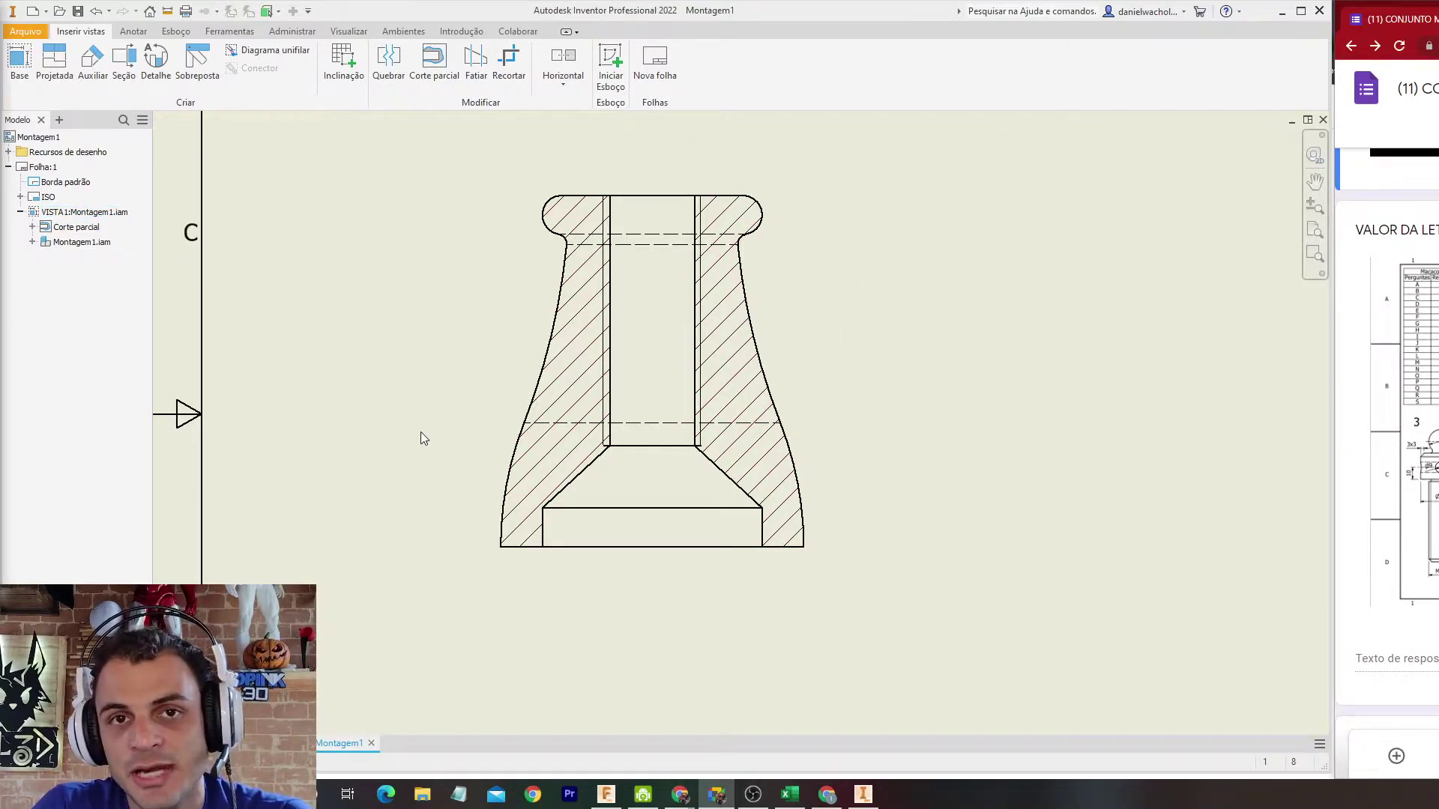
Step: Set the sectioned front view's style to remove hidden lines
{"action": "double_click", "coordinate": [836, 316]}
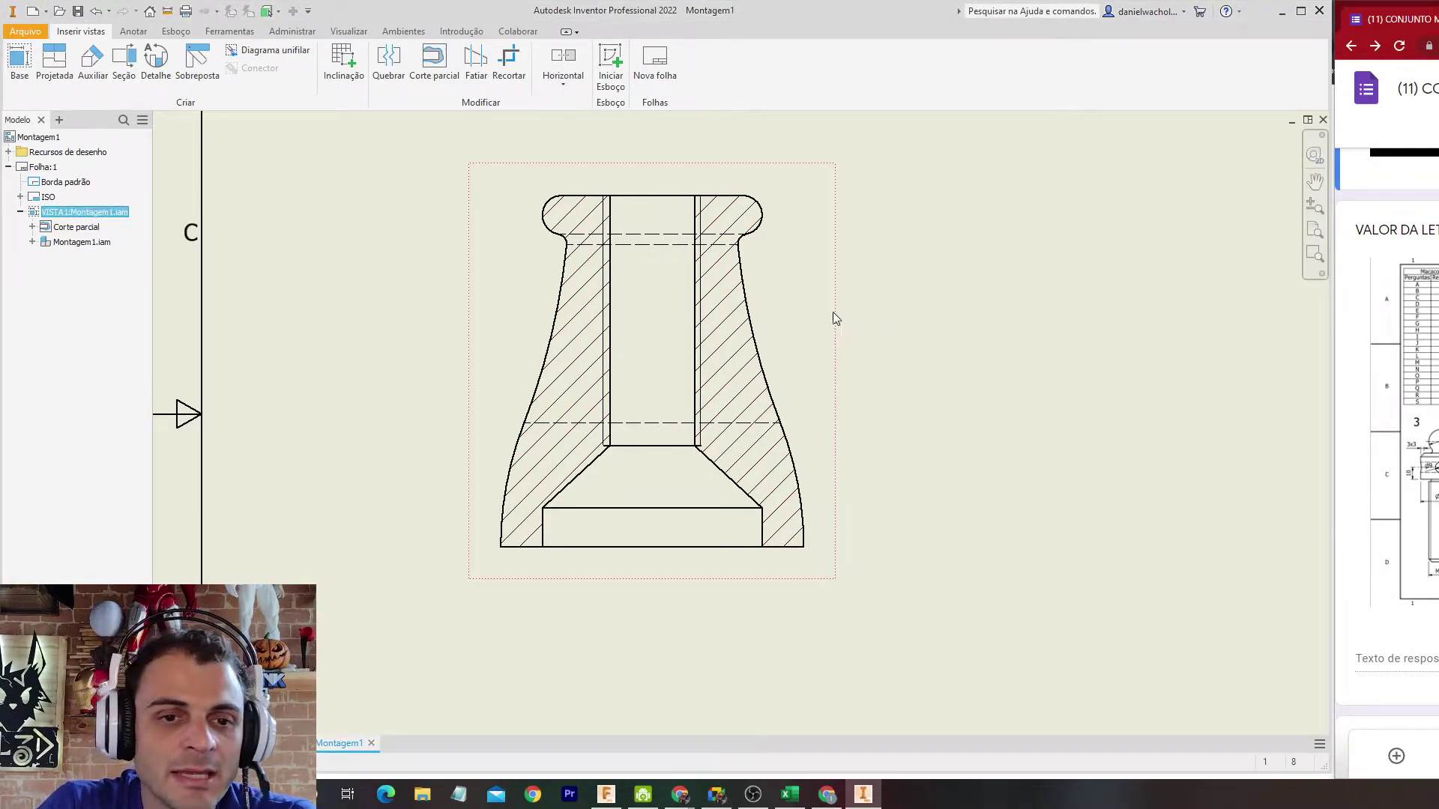
{"action": "left_click", "coordinate": [315, 228]}
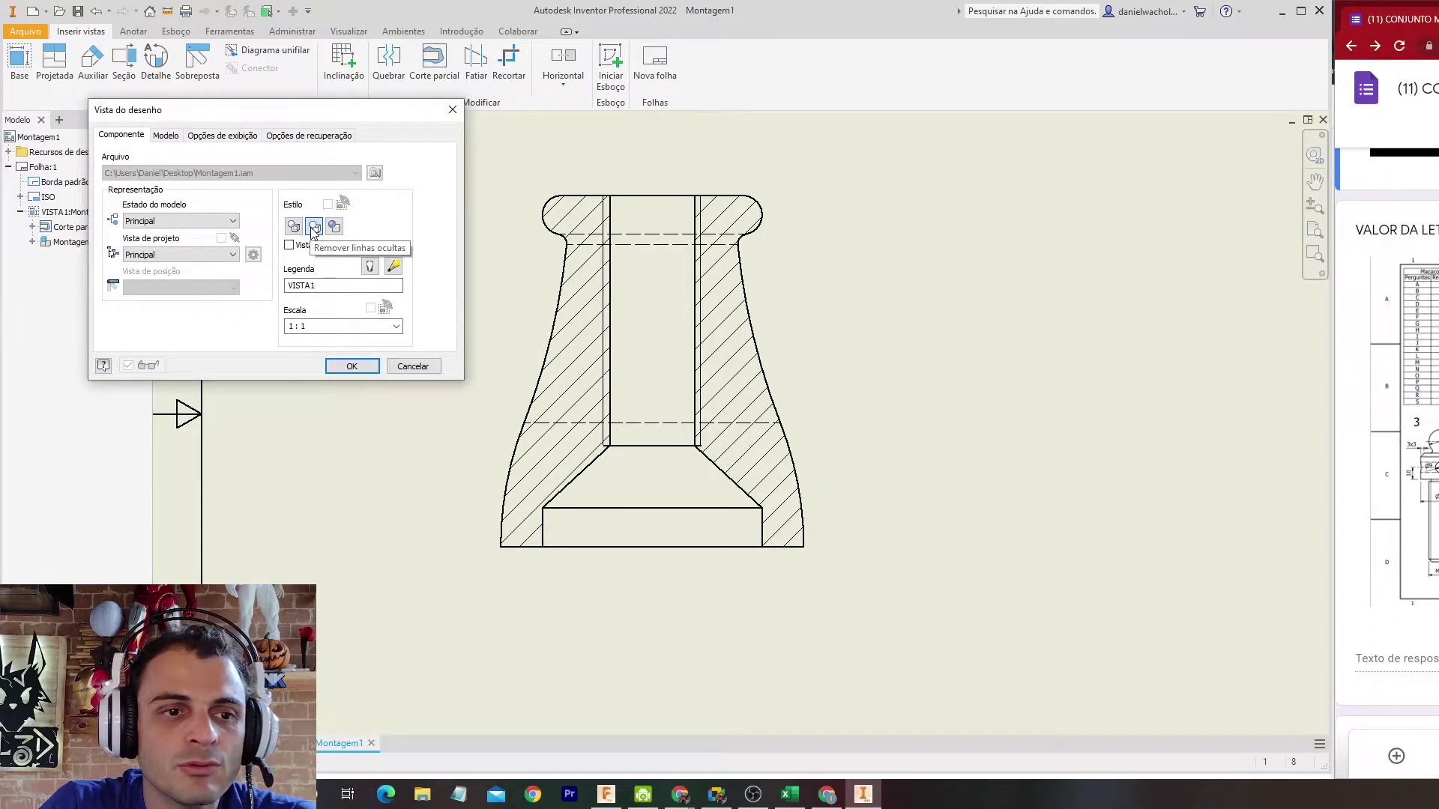
{"action": "left_click", "coordinate": [356, 366]}
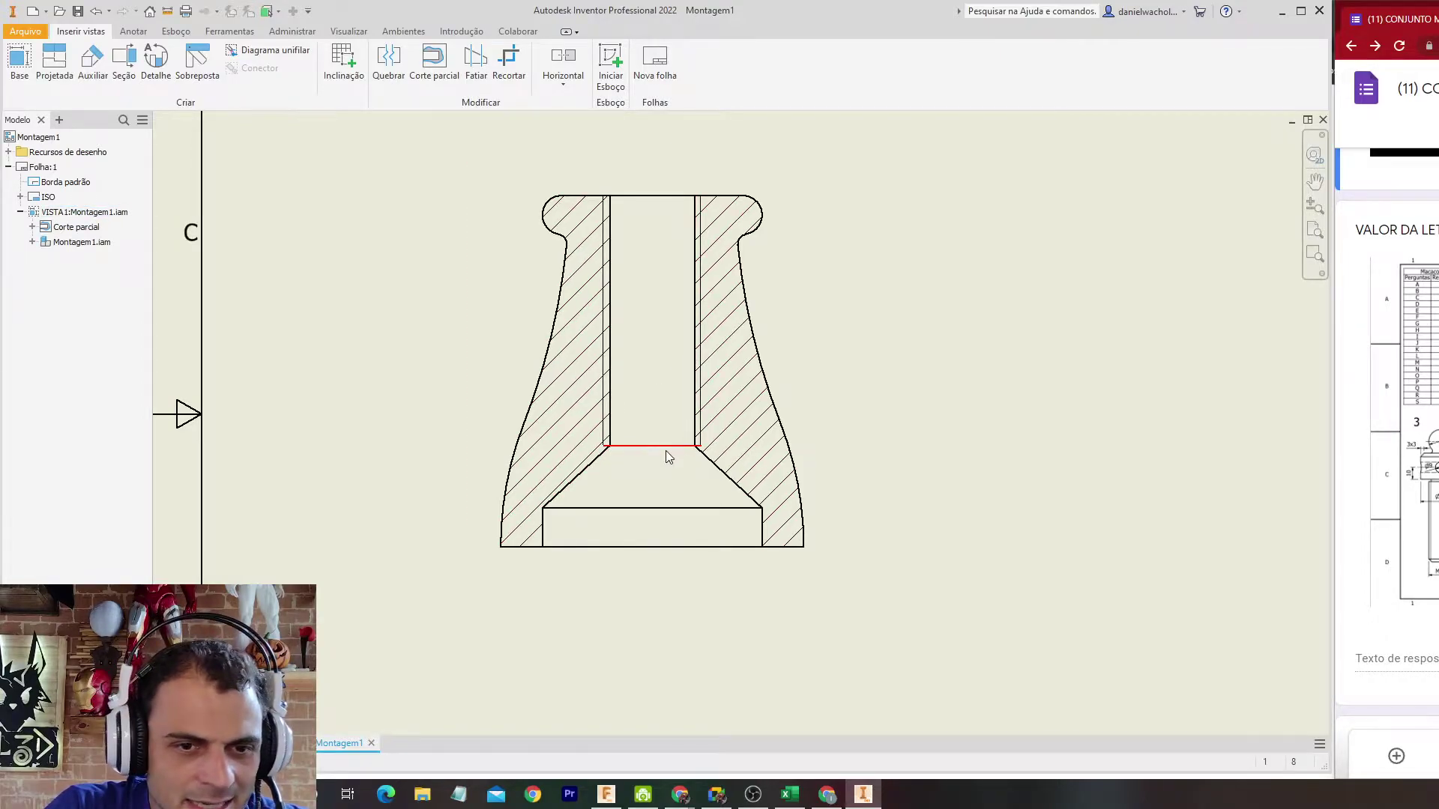
Step: Switch to the 3D assembly and open the base component as its own part file
{"action": "left_click", "coordinate": [271, 744]}
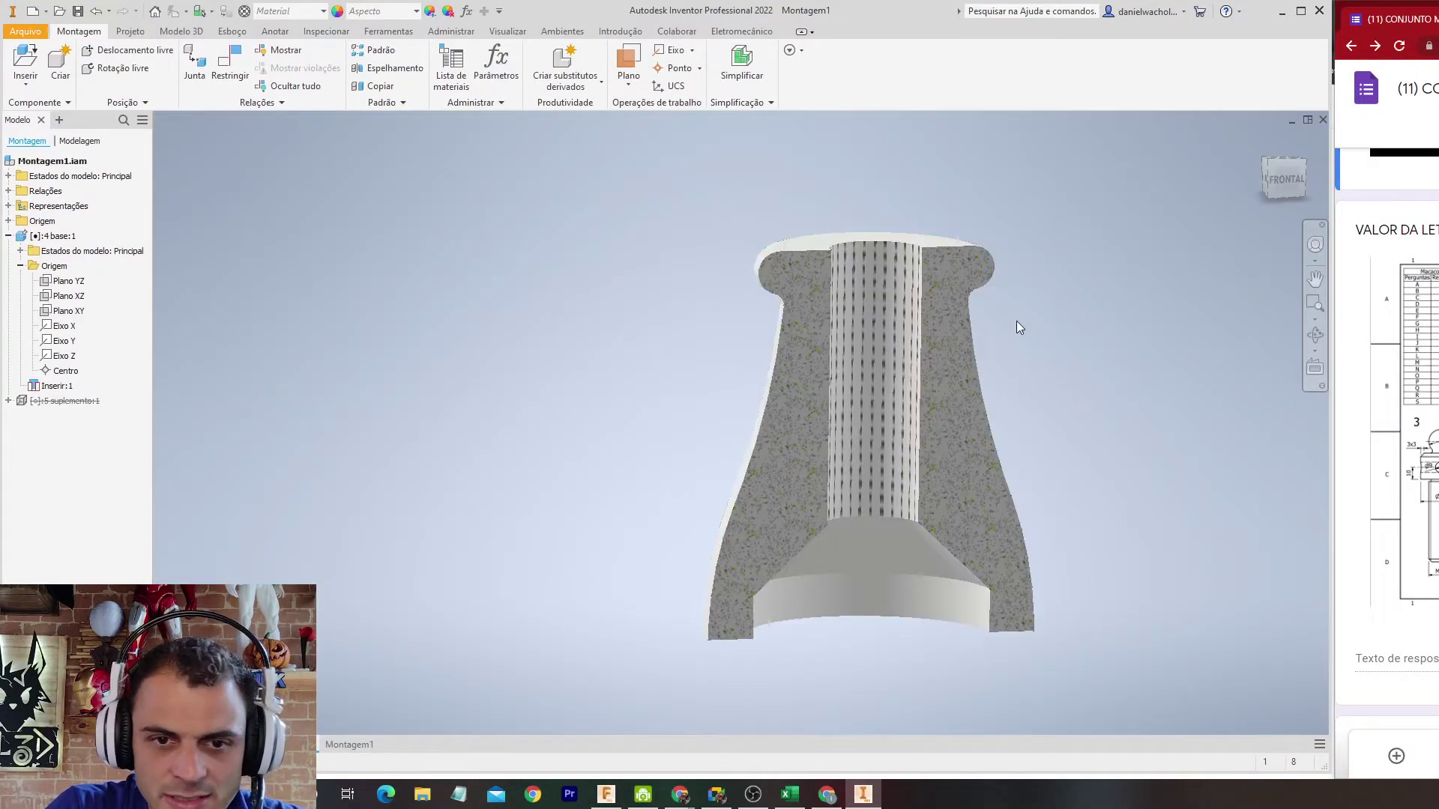
{"action": "right_click", "coordinate": [948, 380]}
{"action": "left_click", "coordinate": [936, 267]}
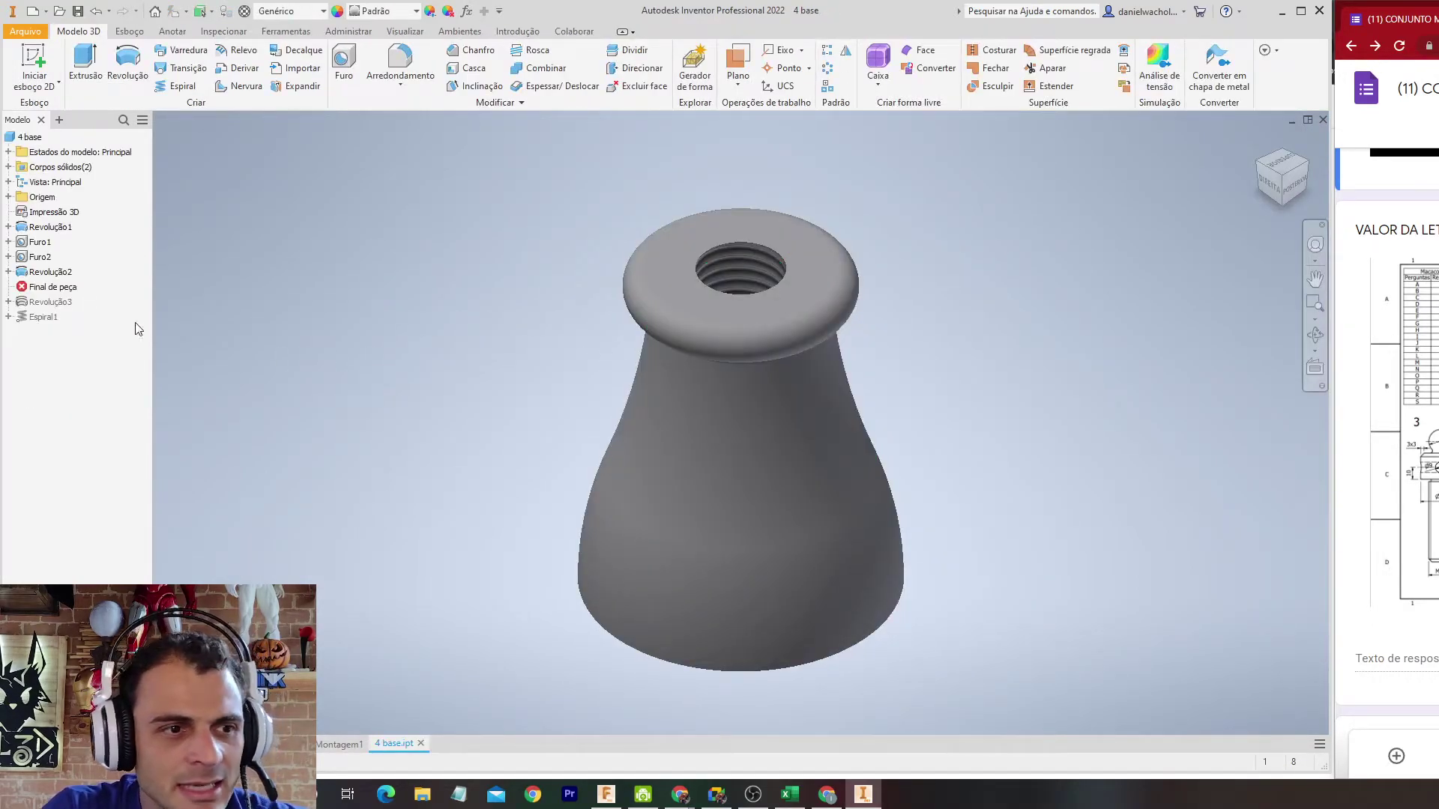
Step: Edit the base's M20x2.5 threaded hole to terminate through all, and accept the change
{"action": "middle_click_drag", "start_coordinate": [292, 450], "coordinate": [270, 334], "text": "shift"}
{"action": "left_click", "coordinate": [767, 470]}
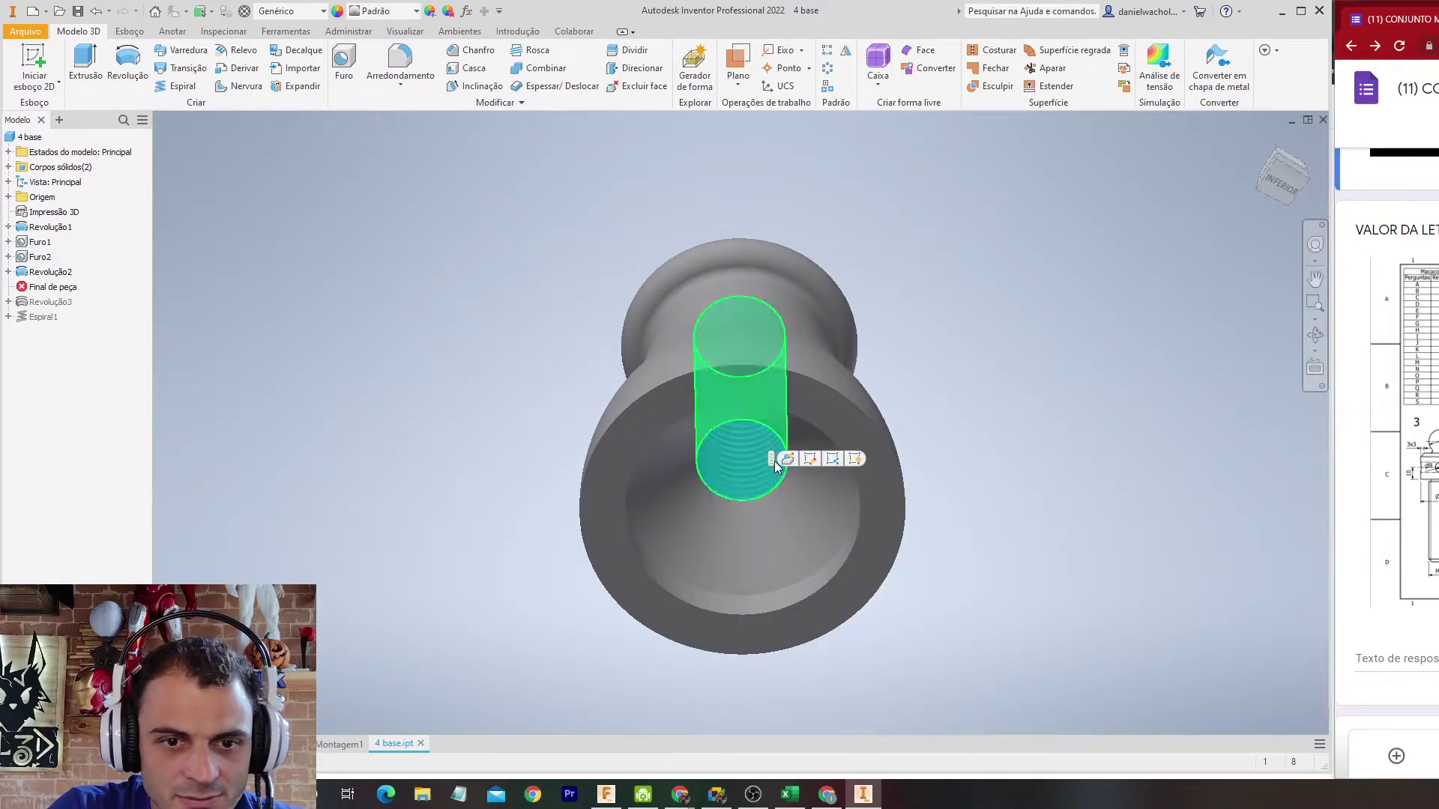
{"action": "left_click", "coordinate": [787, 459]}
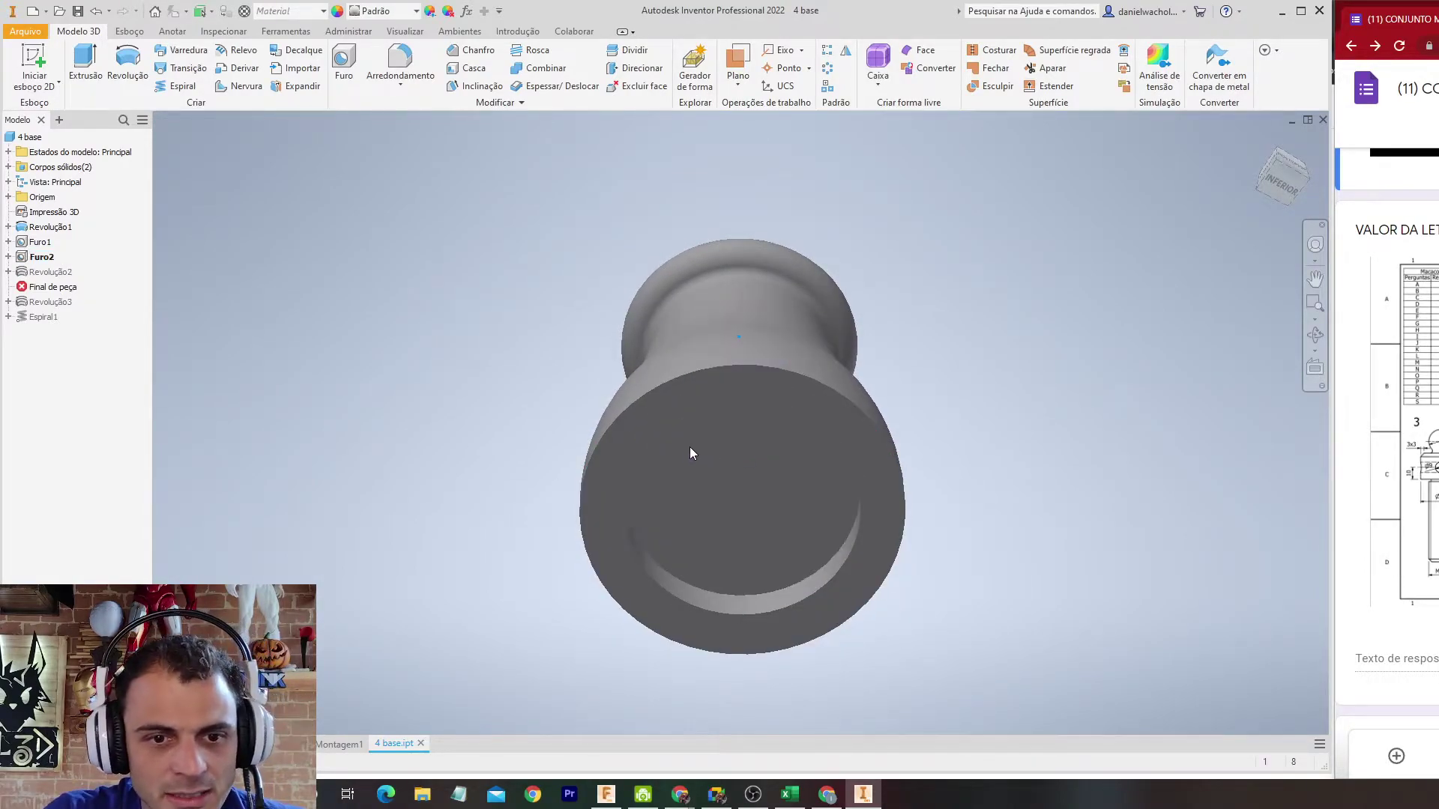
{"action": "middle_click_drag", "start_coordinate": [488, 347], "coordinate": [675, 532], "text": "shift"}
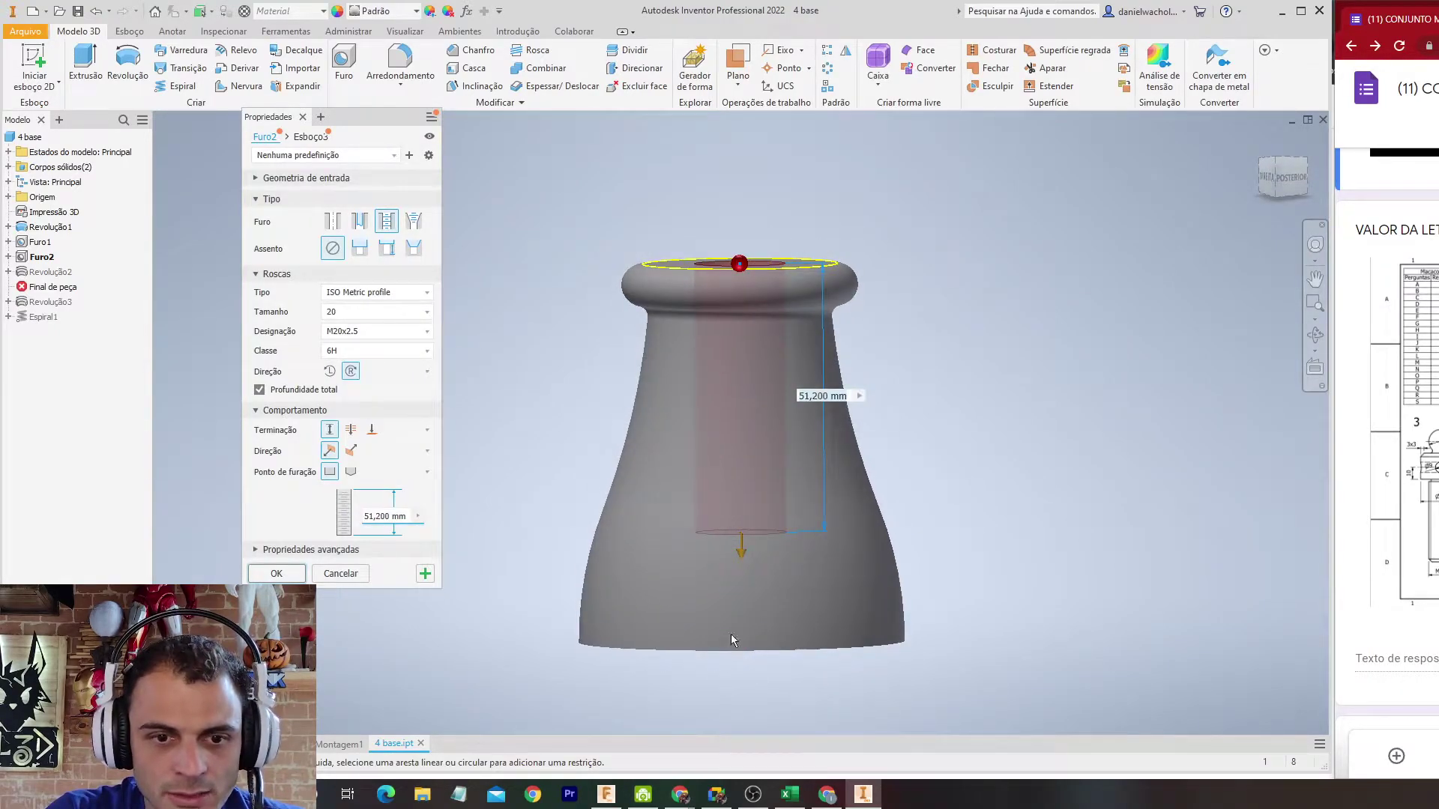
{"action": "left_click_drag", "start_coordinate": [743, 551], "coordinate": [742, 706]}
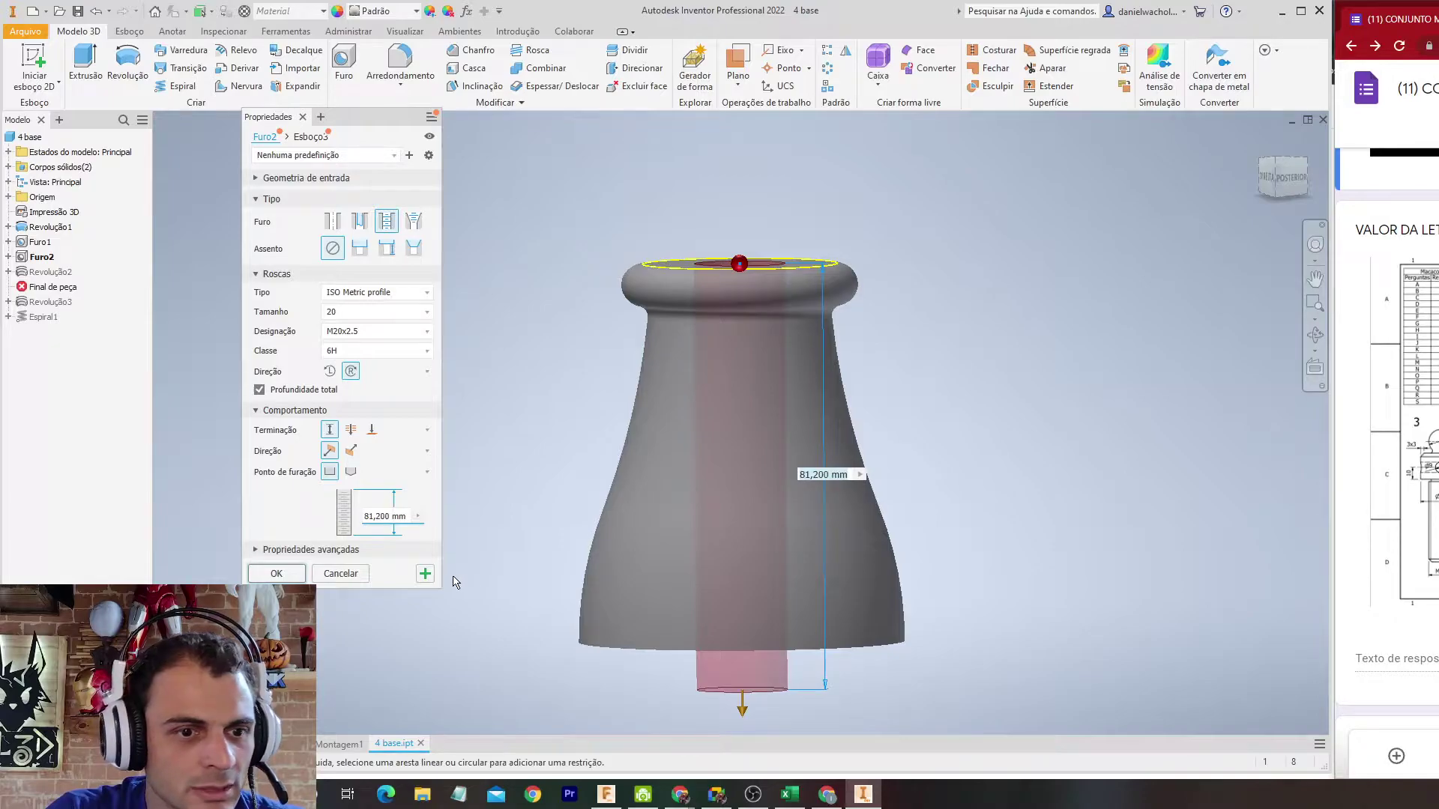
{"action": "left_click", "coordinate": [351, 429]}
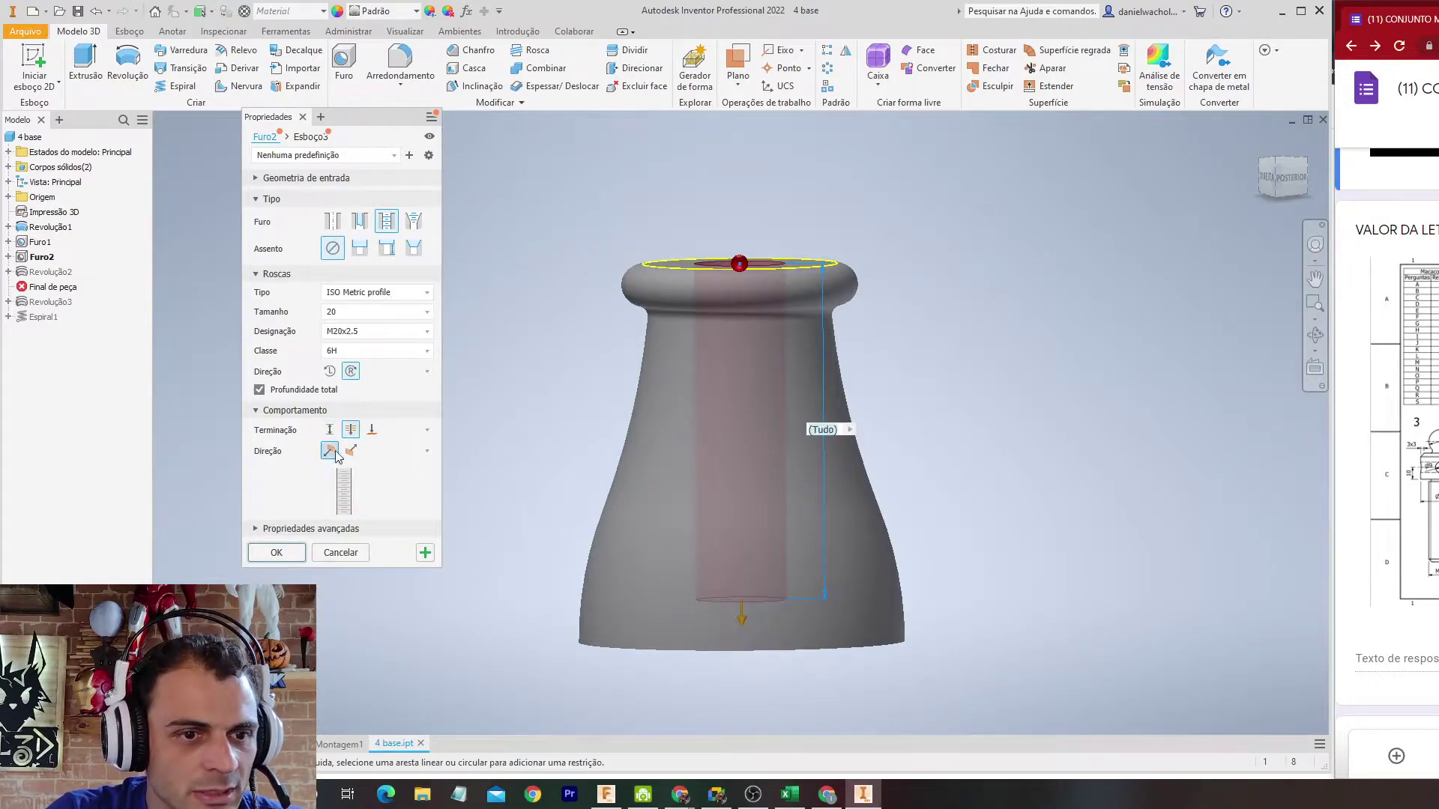
{"action": "left_click", "coordinate": [285, 557]}
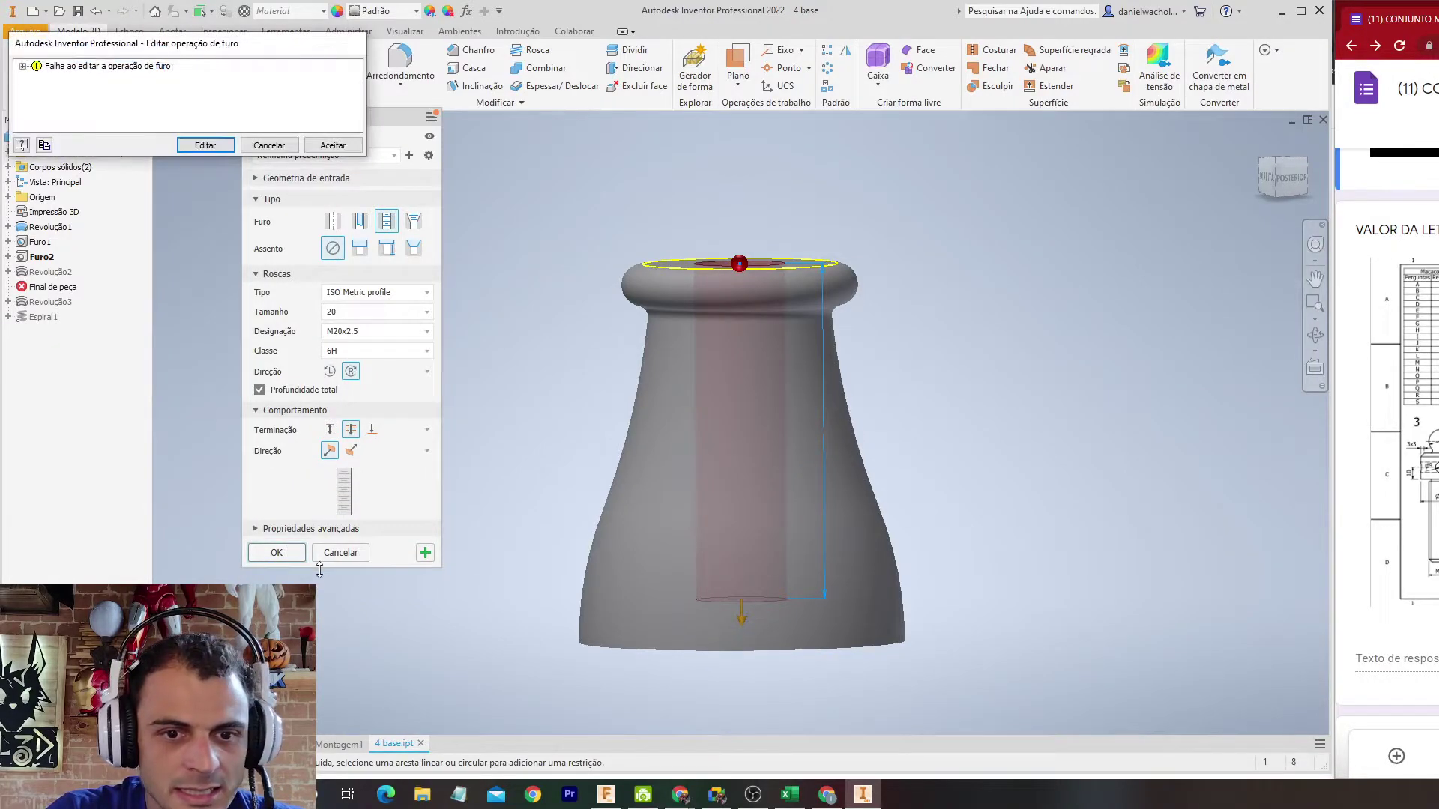
{"action": "left_click", "coordinate": [333, 144]}
Step: Delete the base's Revolução2 feature together with its consumed sketch
{"action": "middle_click_drag", "start_coordinate": [371, 276], "coordinate": [278, 298], "text": "shift"}
{"action": "left_click", "coordinate": [44, 273]}
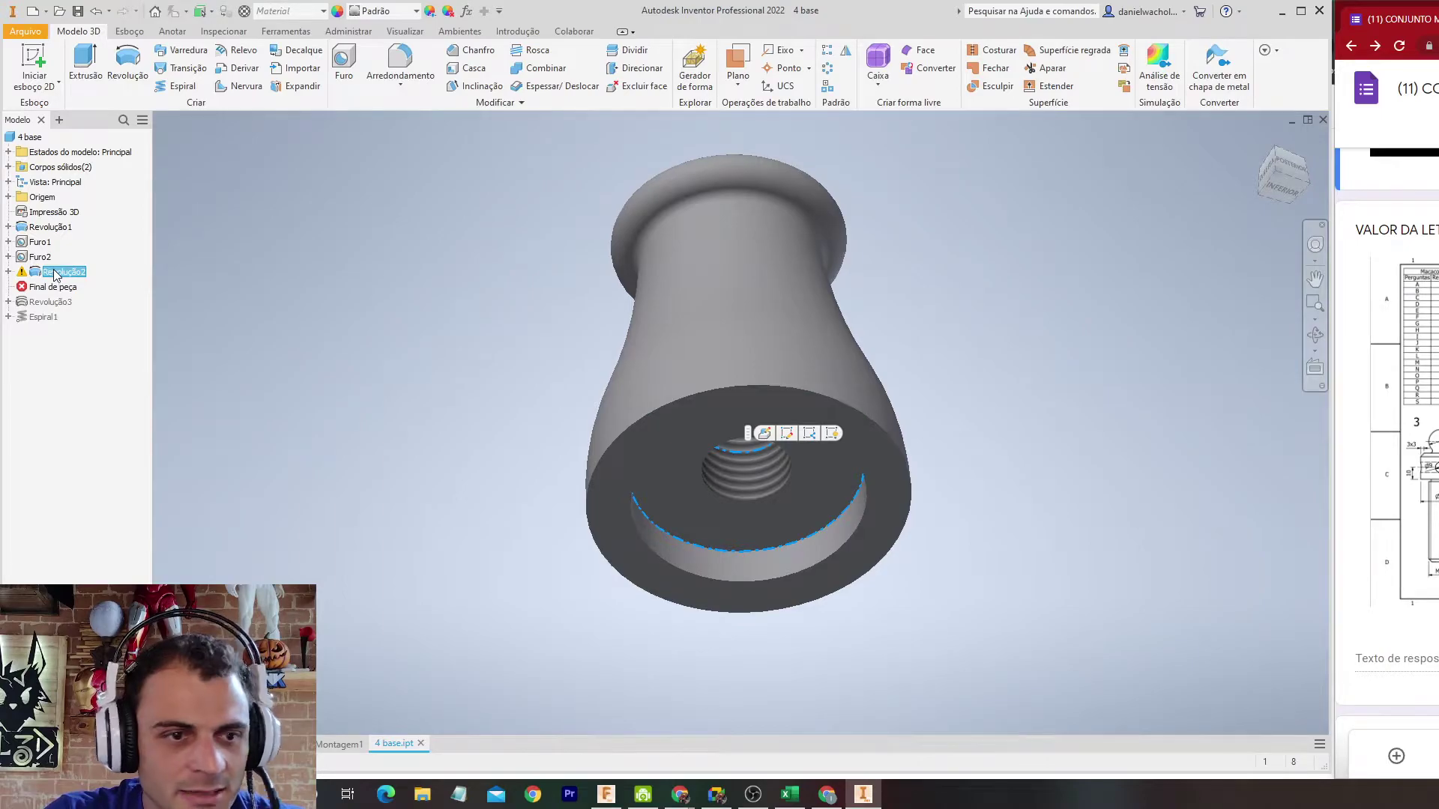
{"action": "right_click", "coordinate": [39, 276]}
{"action": "left_click", "coordinate": [57, 297]}
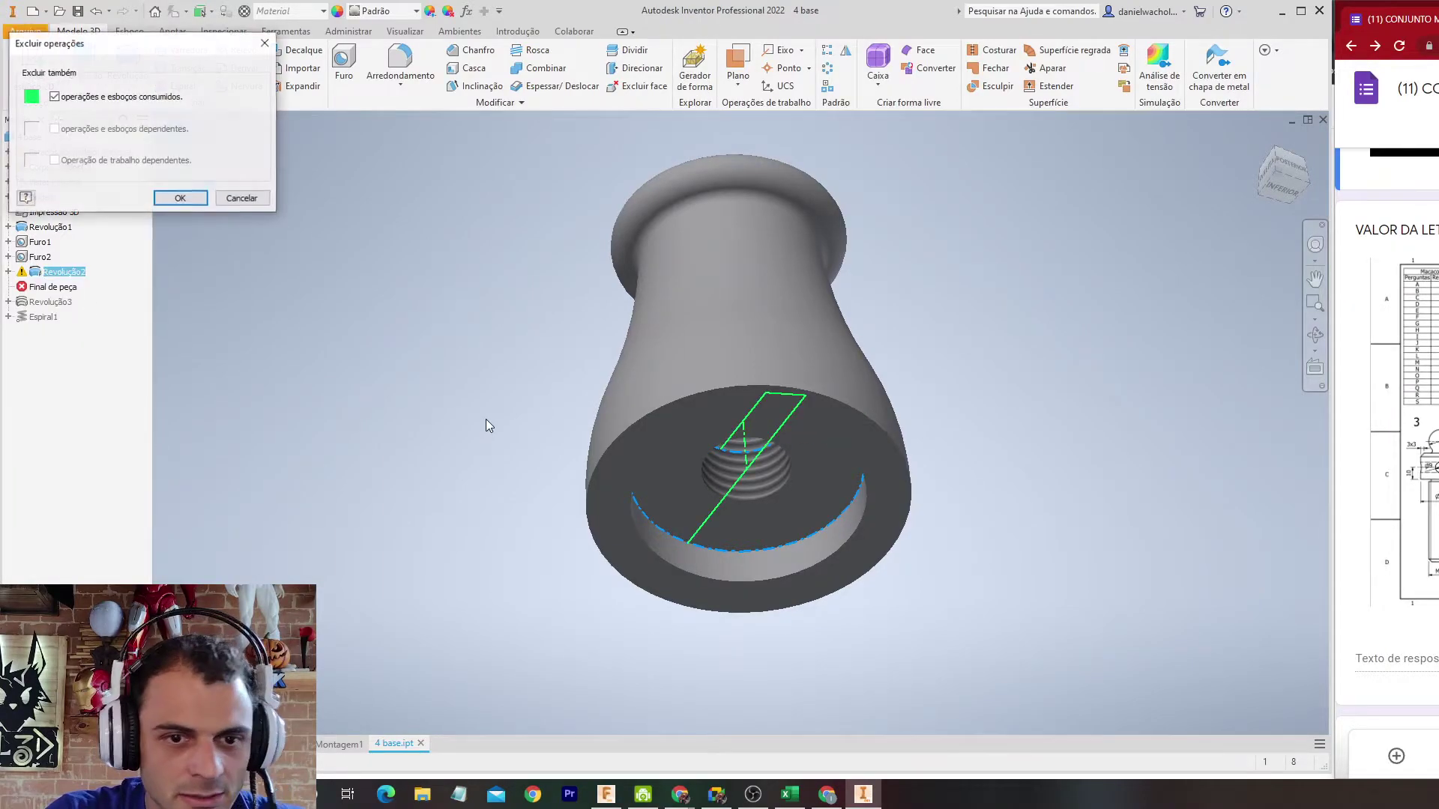
{"action": "key", "text": "Return"}
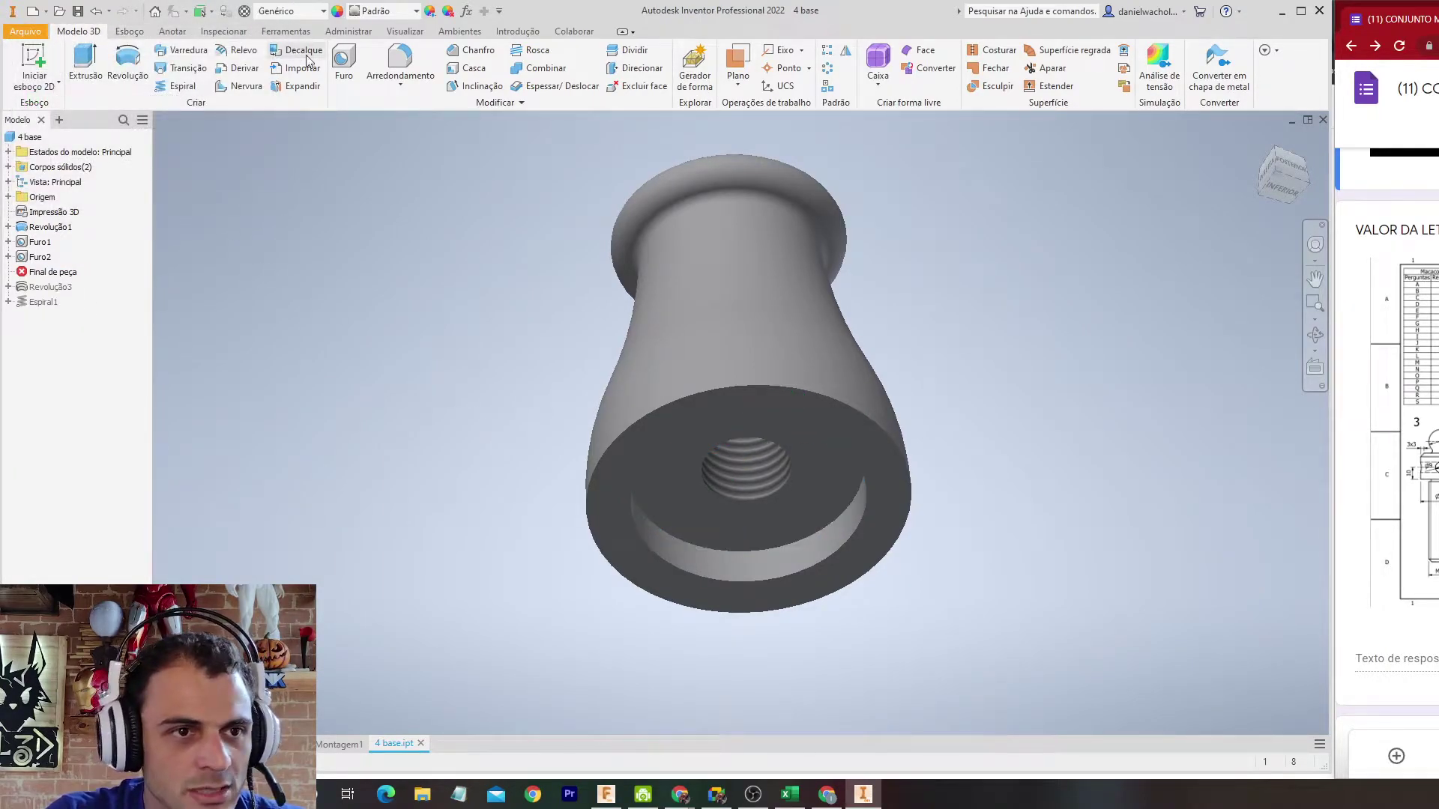
Step: Chamfer the lower edge of the base's threaded hole with a distance of 13.5 mm
{"action": "left_click", "coordinate": [470, 49]}
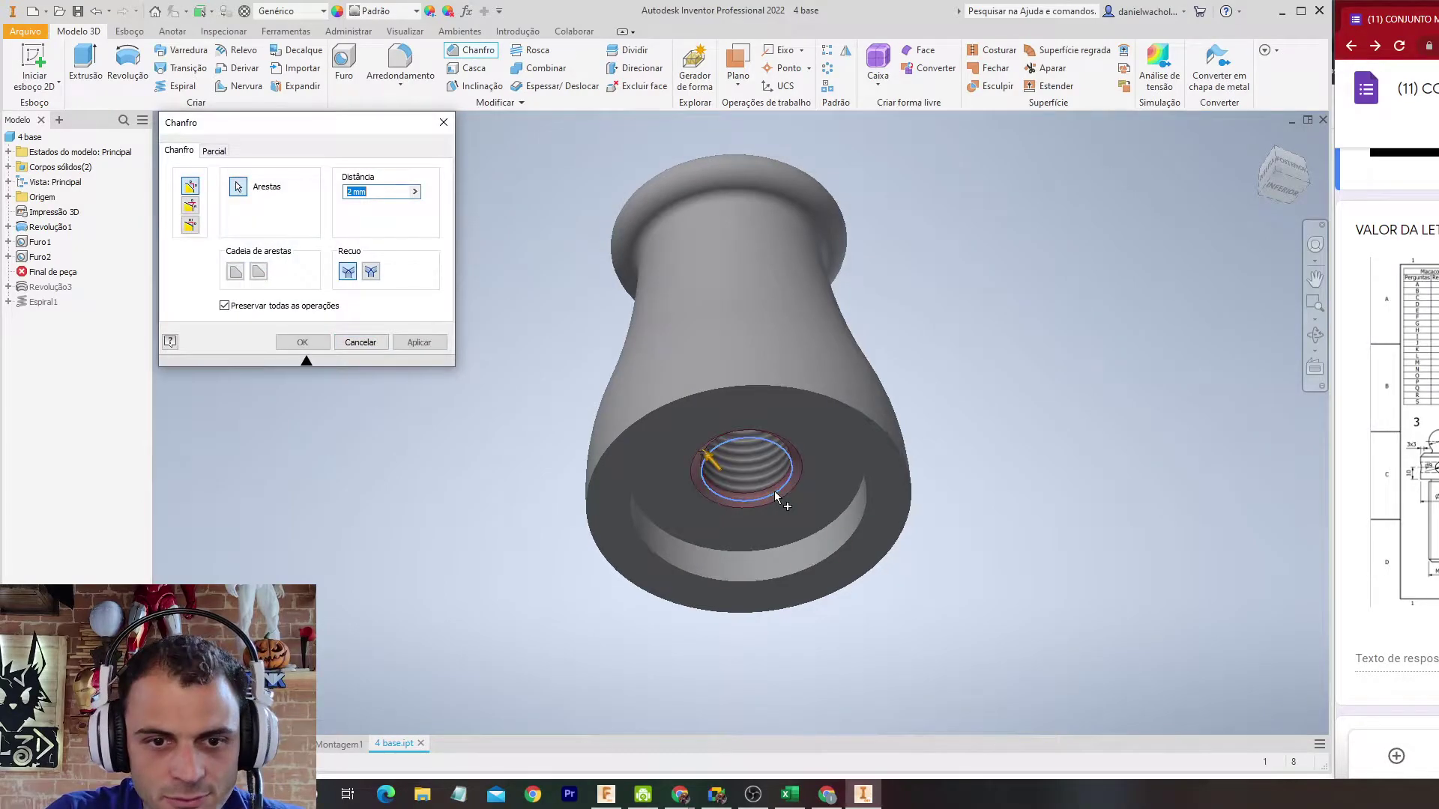
{"action": "left_click_drag", "start_coordinate": [710, 461], "coordinate": [701, 418]}
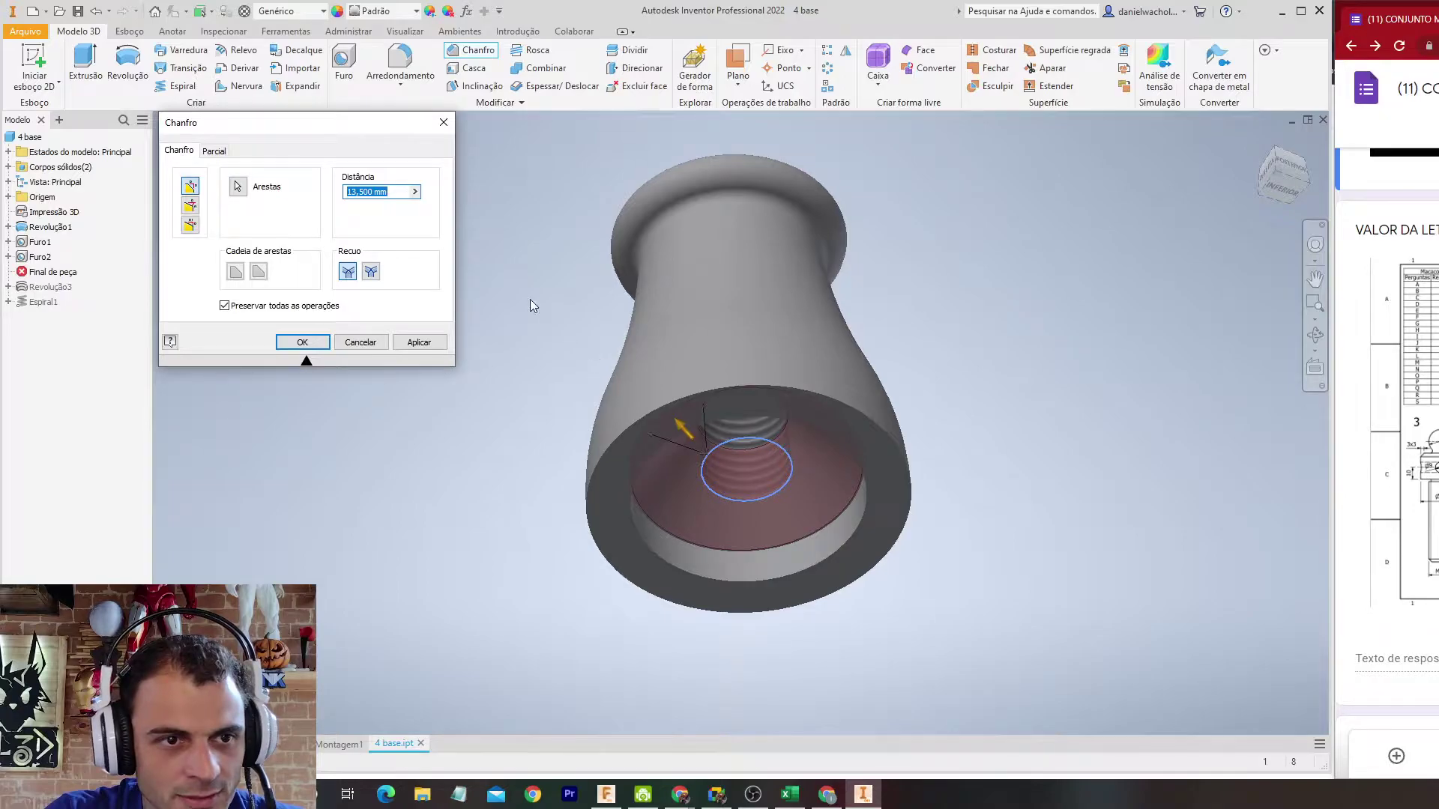
{"action": "key", "text": "BackSpace"}
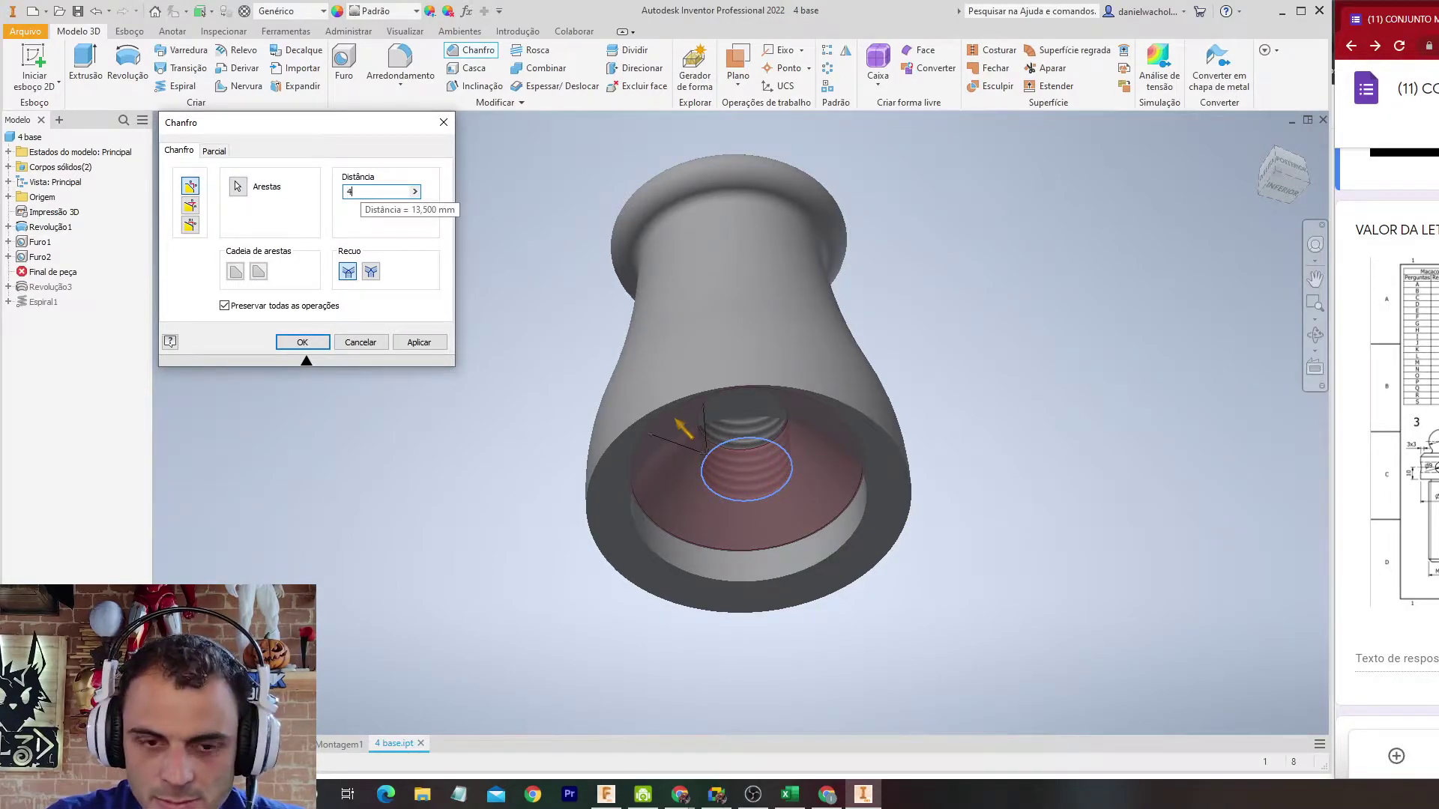
{"action": "type", "text": "14"}
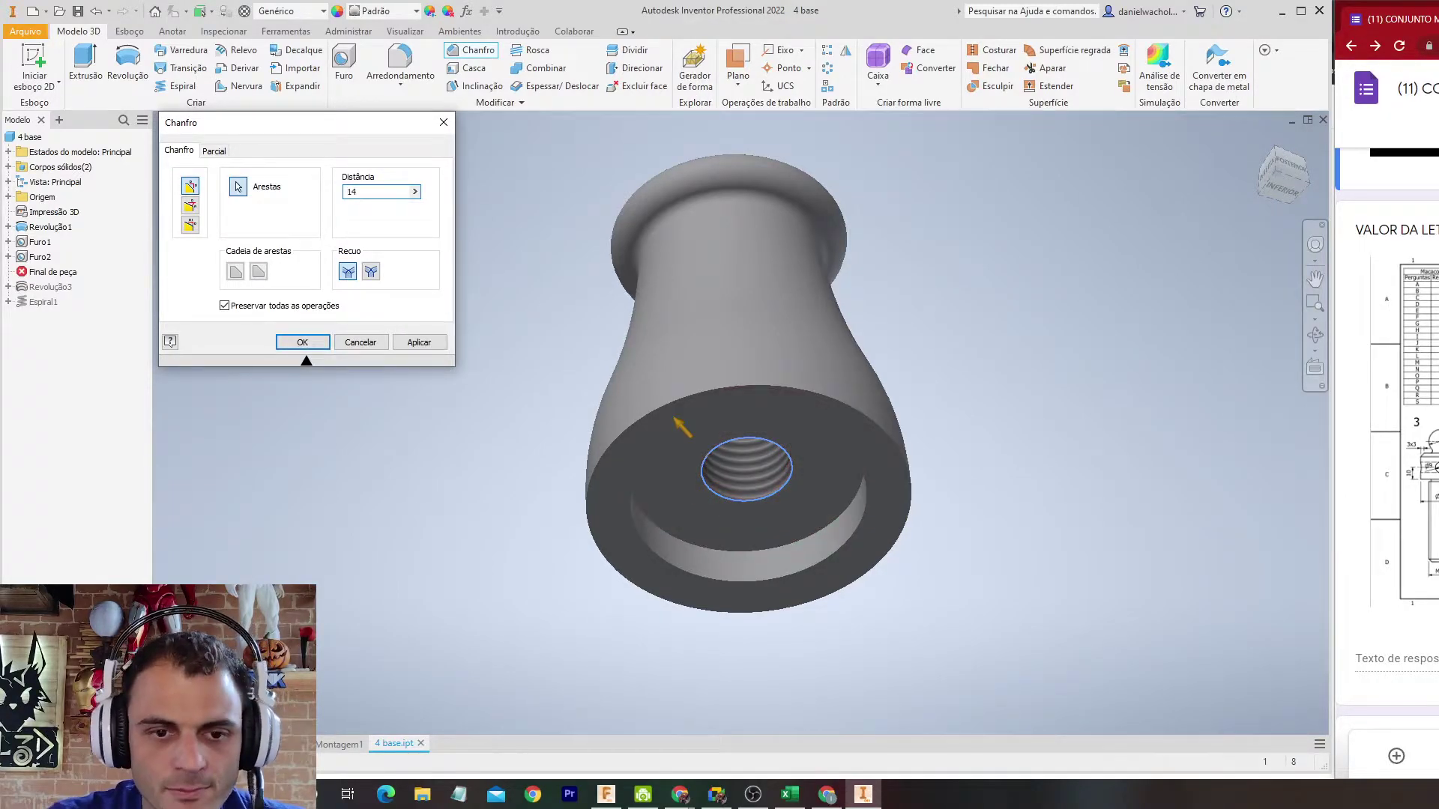
{"action": "key", "text": "BackSpace"}
{"action": "type", "text": "3.5"}
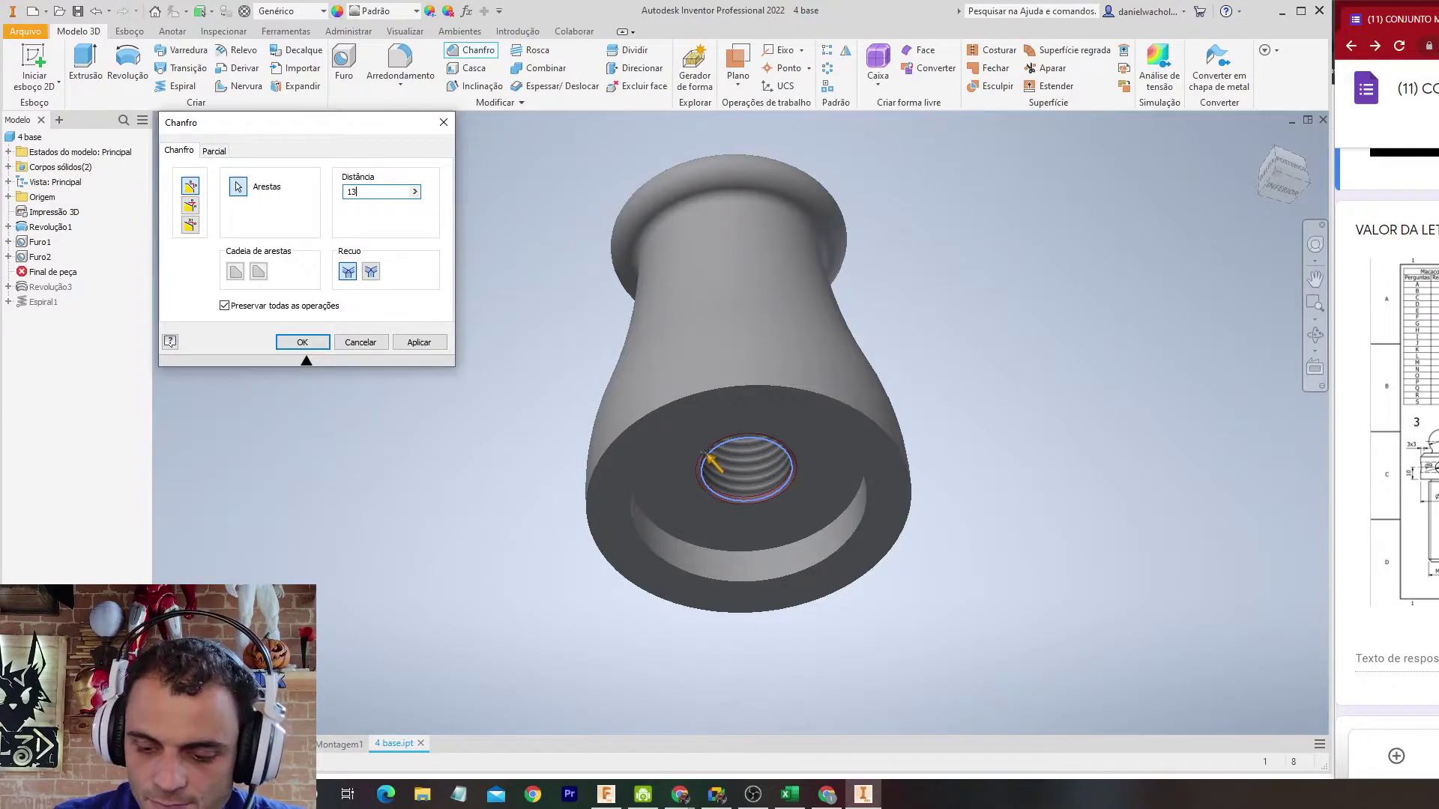
{"action": "left_click", "coordinate": [304, 343]}
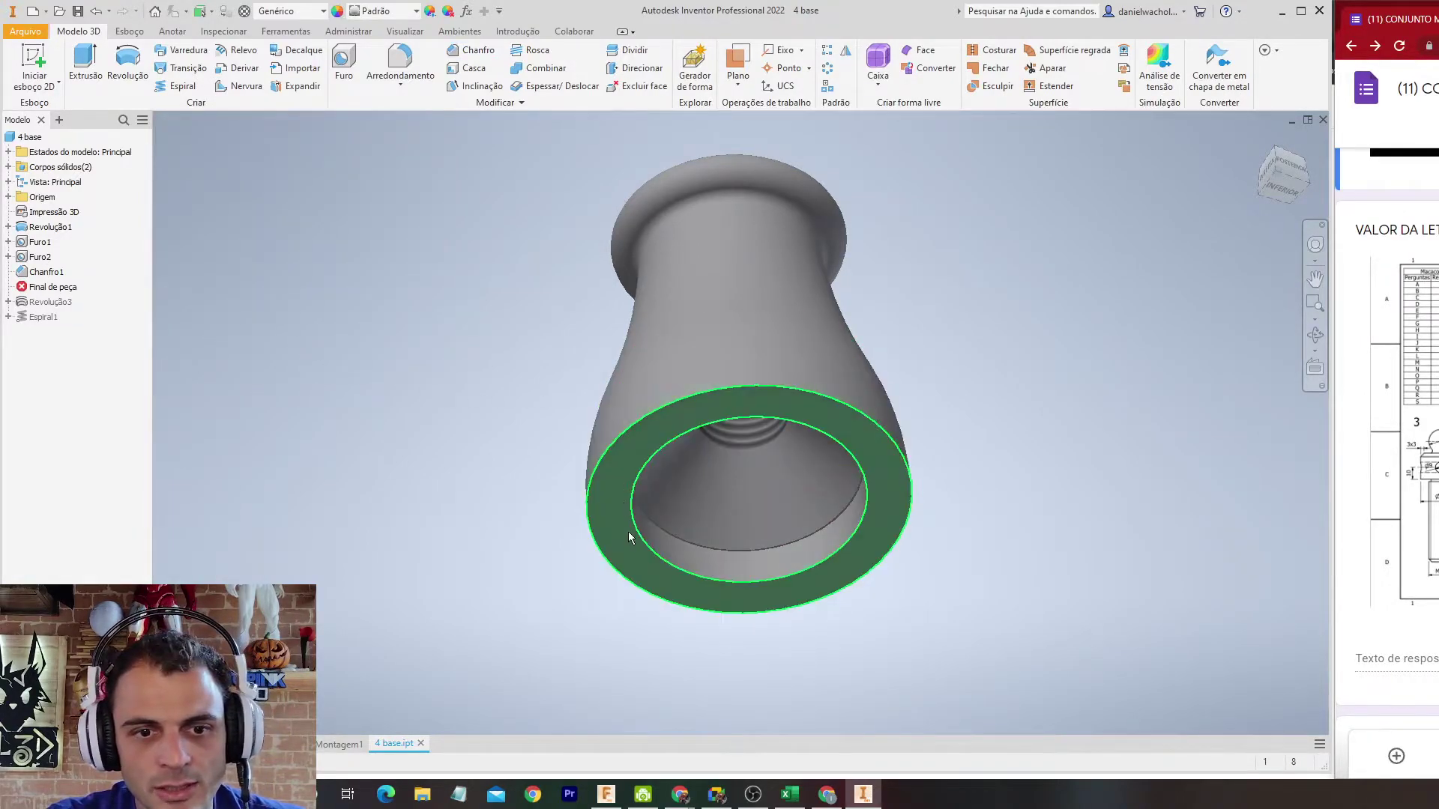
Step: Examine the updated base section in the drawing, and return to the base part to inspect its model
{"action": "left_click", "coordinate": [330, 745]}
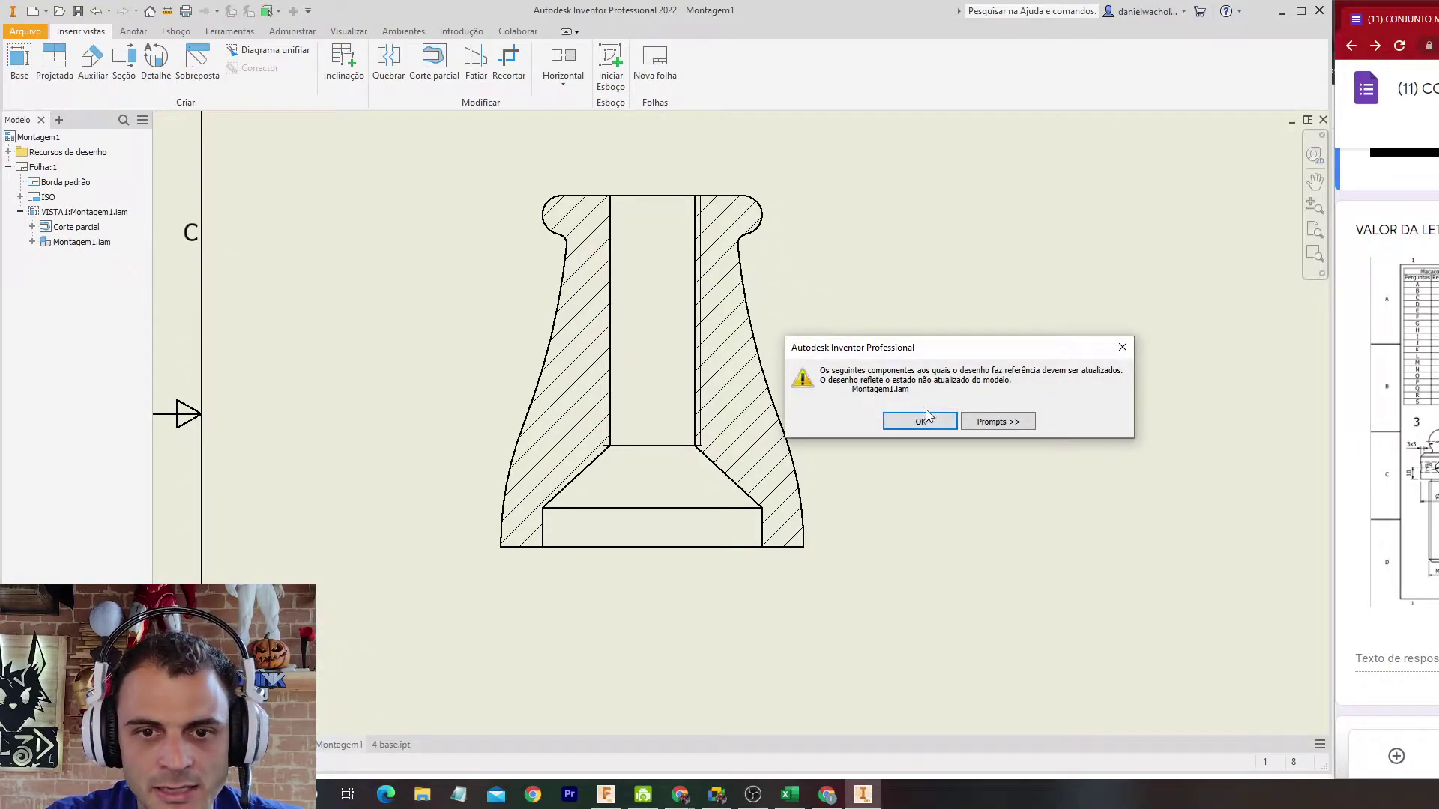
{"action": "left_click", "coordinate": [931, 426]}
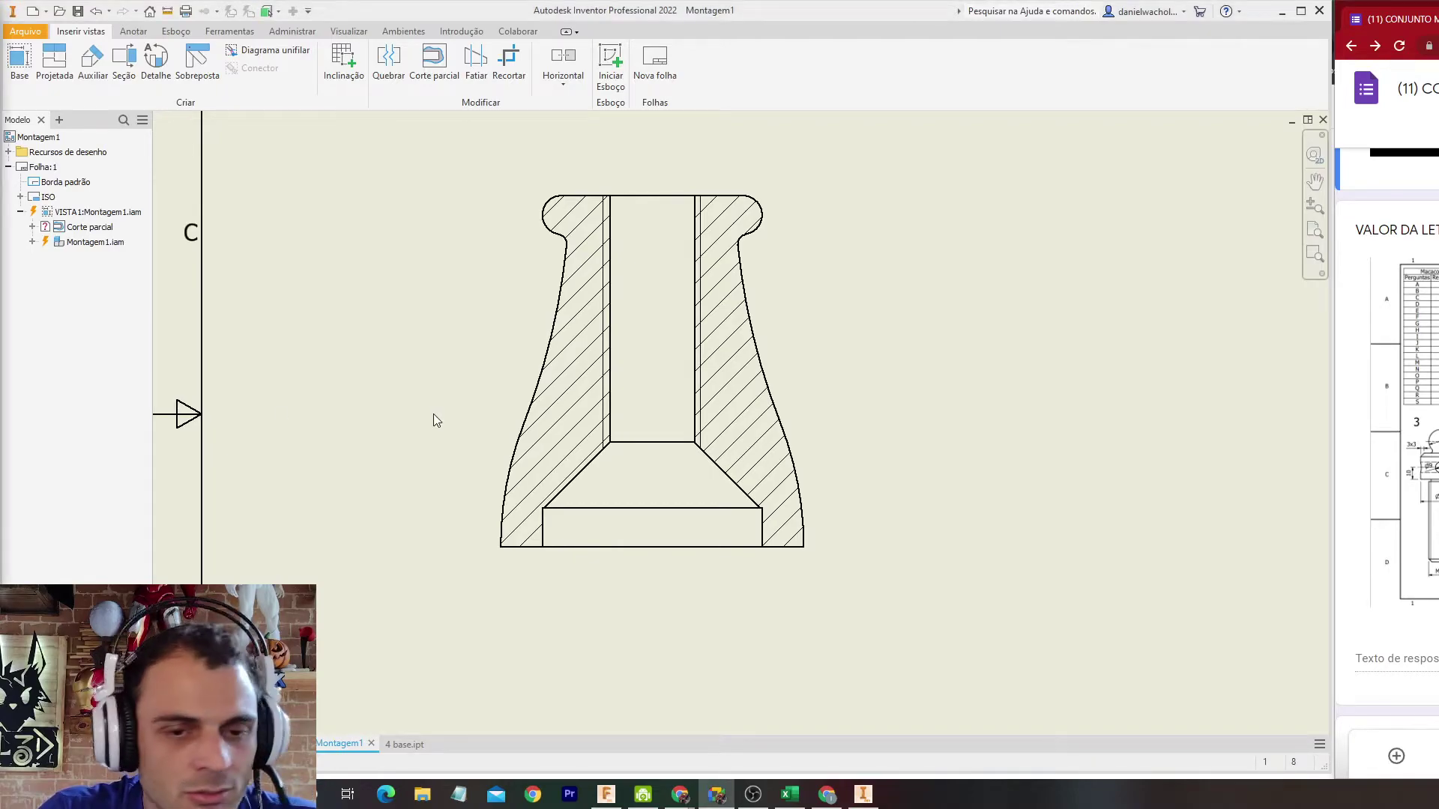
{"action": "left_click", "coordinate": [401, 745]}
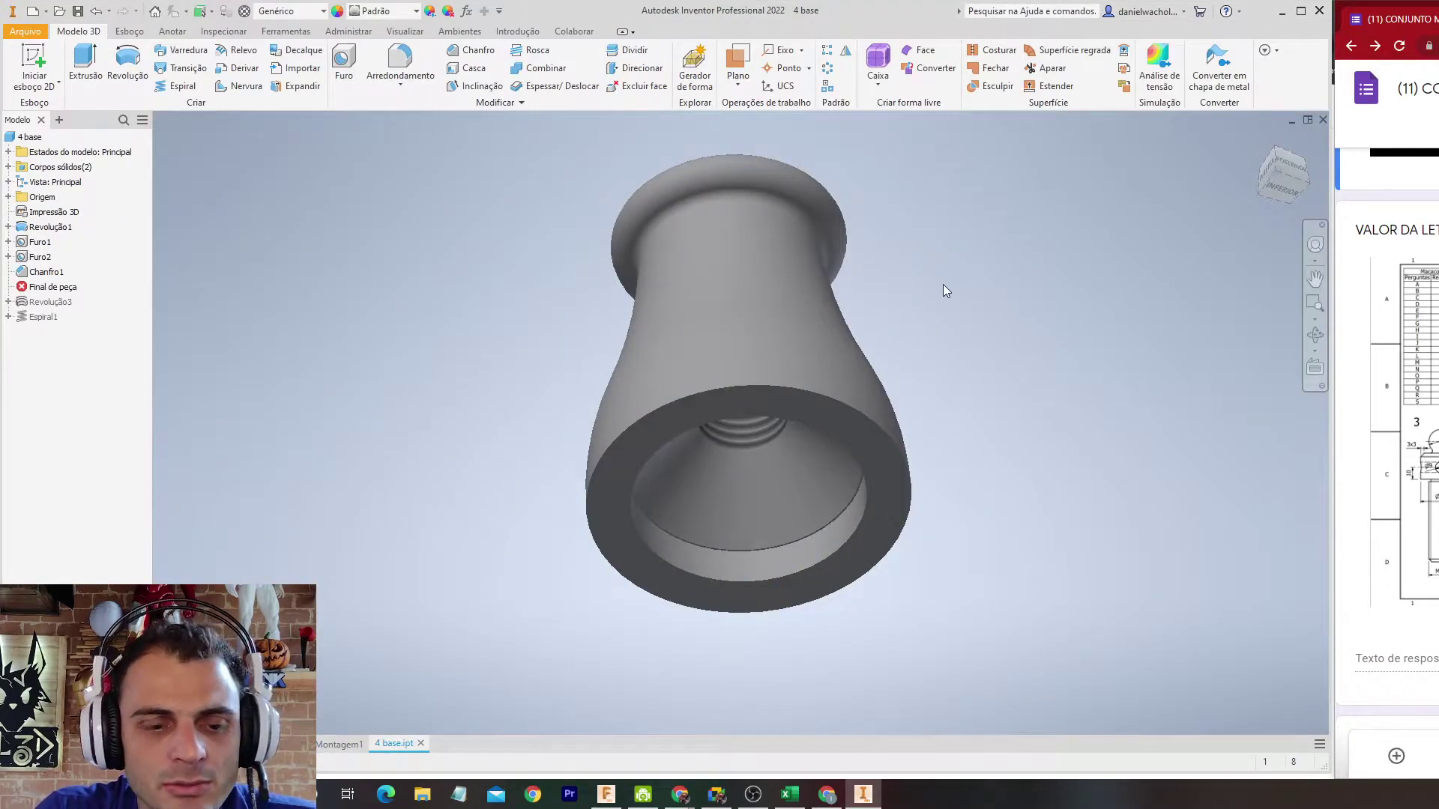
{"action": "middle_click_drag", "start_coordinate": [915, 330], "coordinate": [913, 388], "text": "shift"}
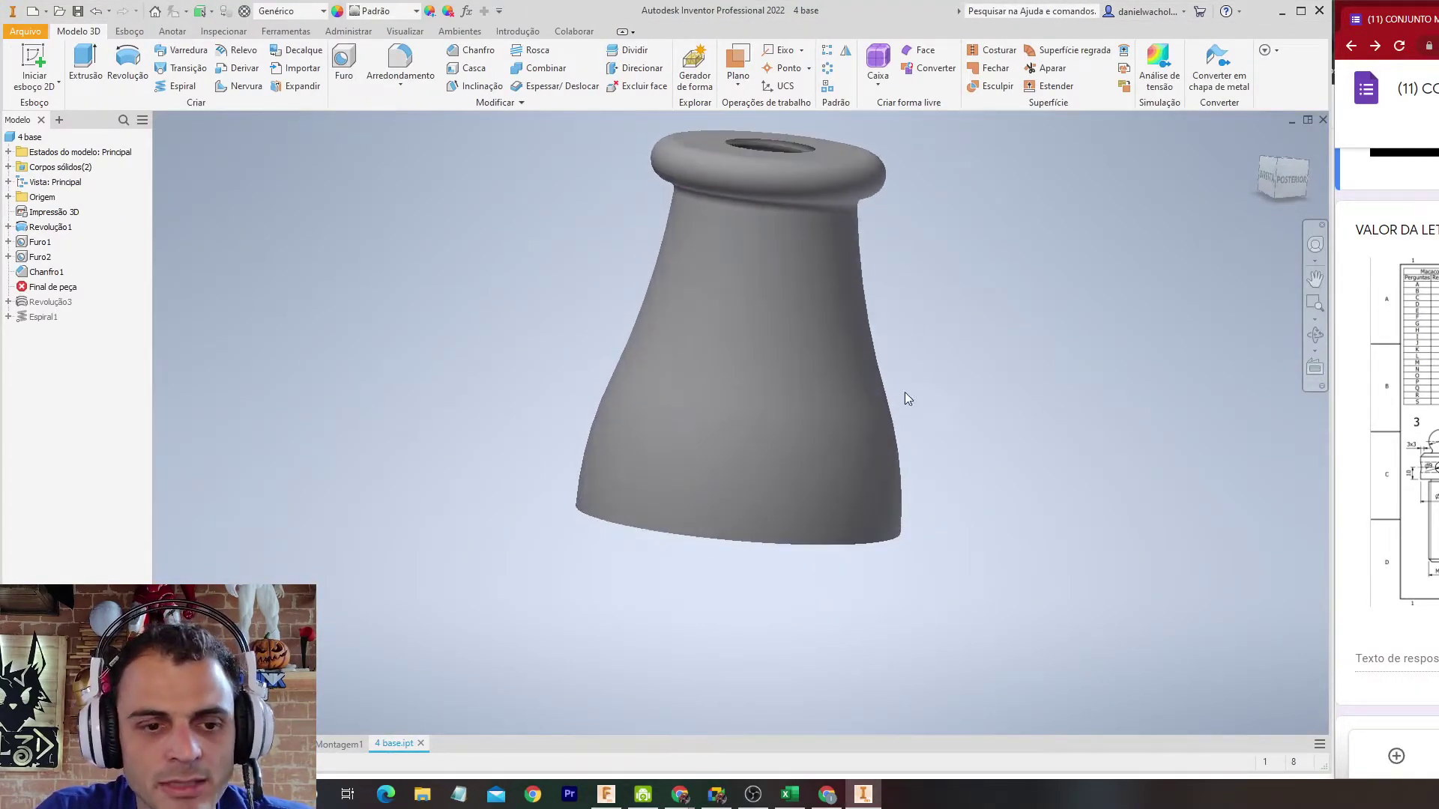
Step: Switch to the drawing and add a vertical centerline through the sectioned base from its top edge to its bottom edge
{"action": "left_click", "coordinate": [323, 746]}
{"action": "scroll", "coordinate": [481, 313], "scroll_direction": "up", "scroll_amount": 3}
{"action": "middle_click_drag", "start_coordinate": [482, 316], "coordinate": [541, 363]}
{"action": "left_click", "coordinate": [133, 31]}
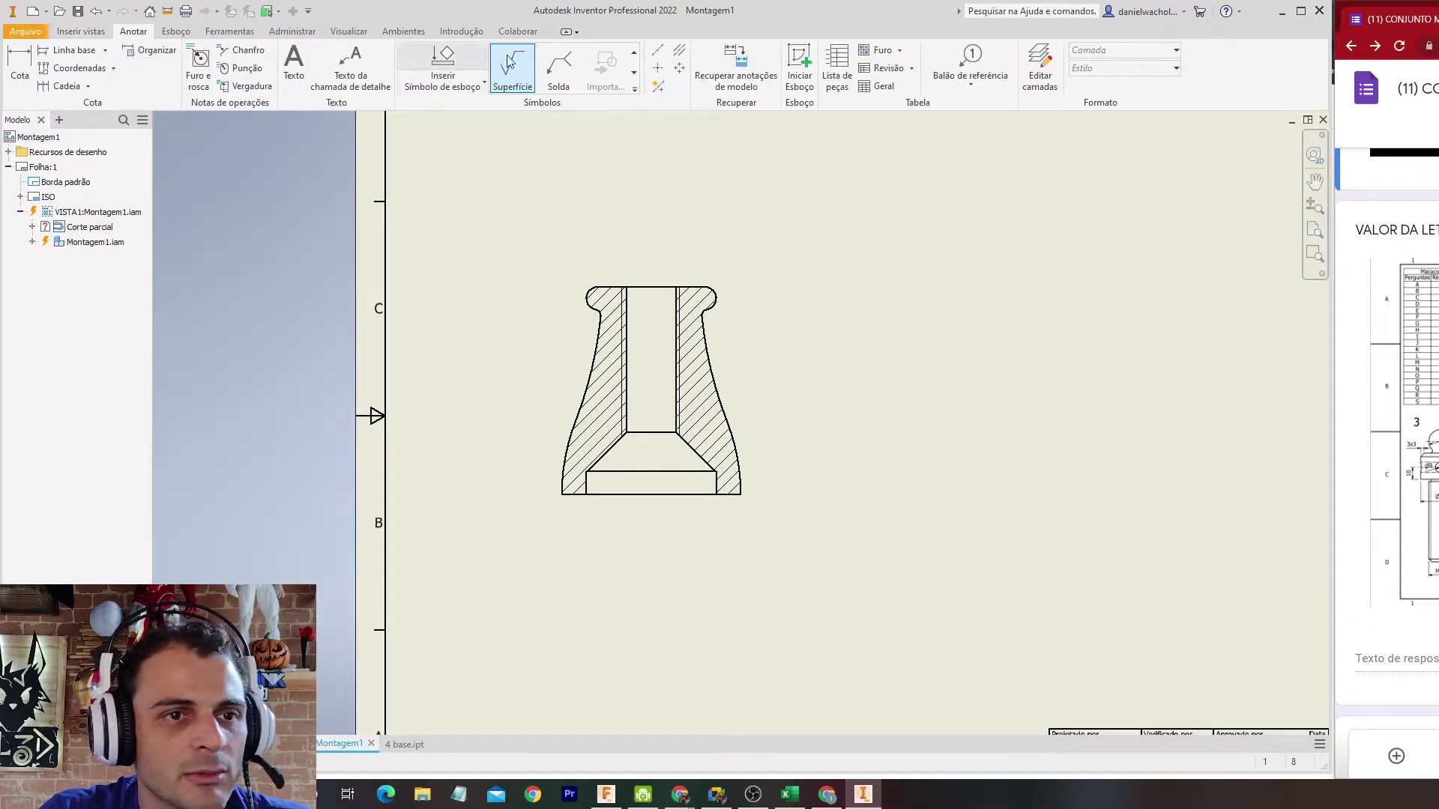
{"action": "left_click", "coordinate": [657, 50]}
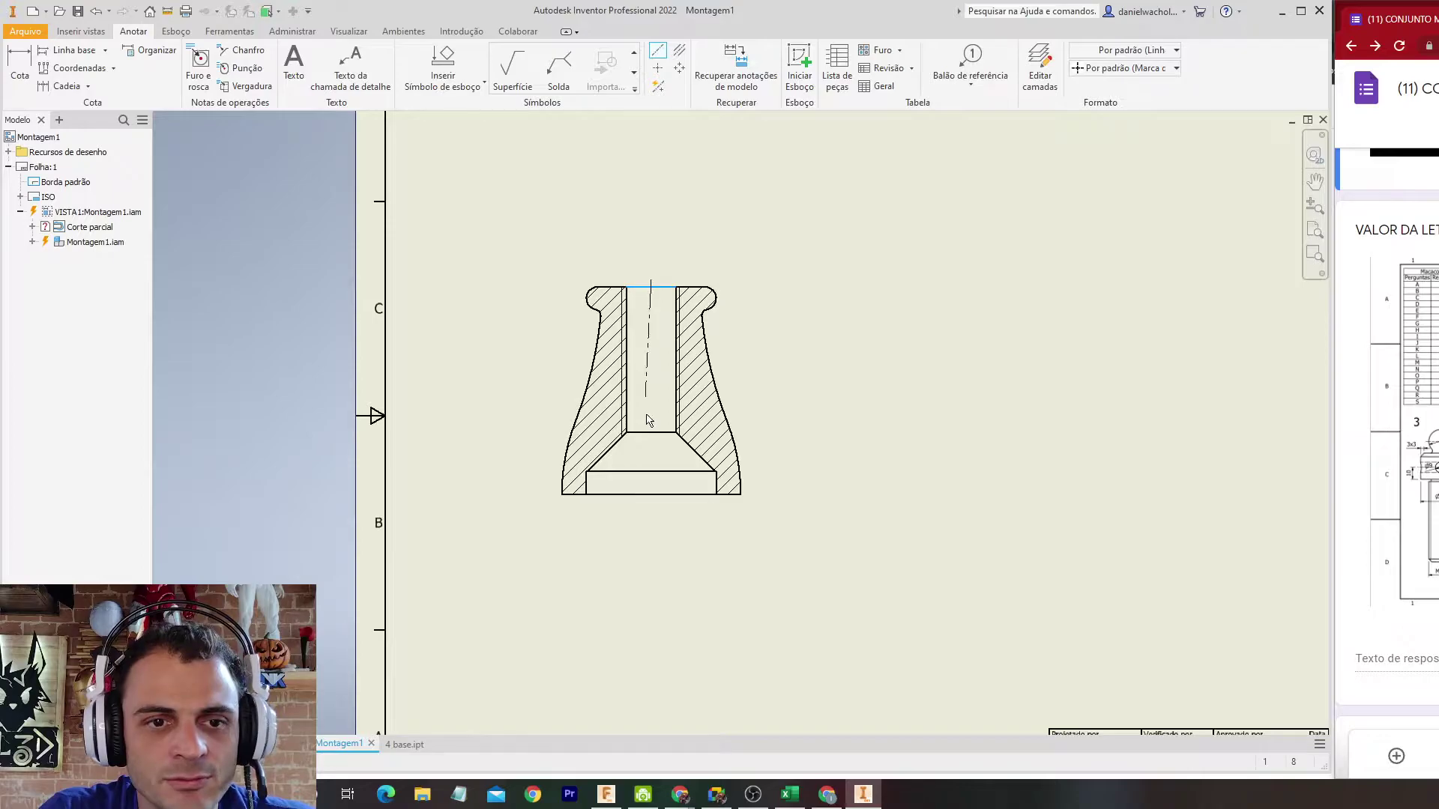
{"action": "right_click", "coordinate": [671, 515]}
{"action": "left_click", "coordinate": [708, 520]}
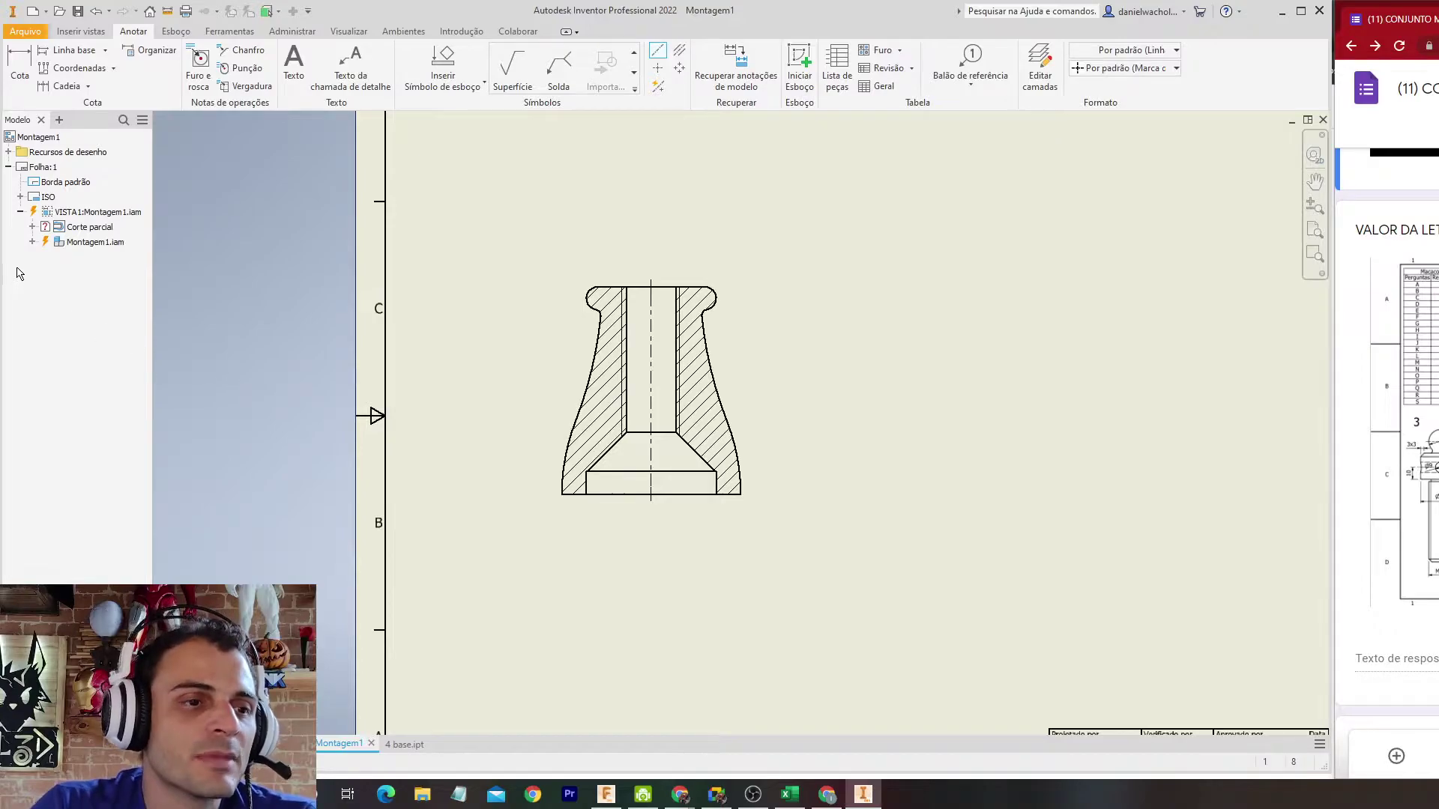
Step: Edit the break out sketch, moving the rectangle's left side onto the base's centerline, and finish the sketch to produce a half section
{"action": "left_click", "coordinate": [33, 227]}
{"action": "double_click", "coordinate": [79, 241]}
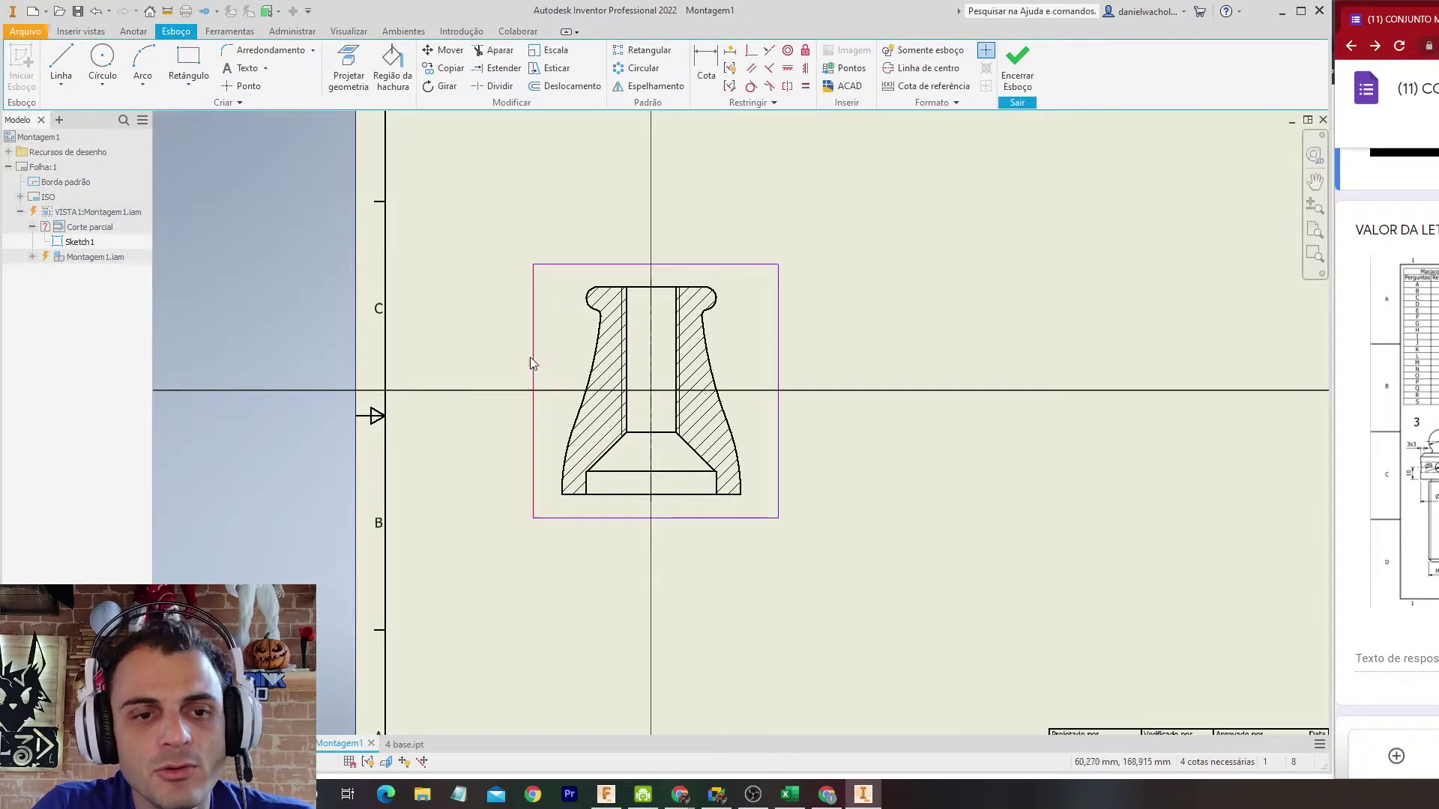
{"action": "left_click", "coordinate": [651, 362]}
{"action": "left_click", "coordinate": [1018, 69]}
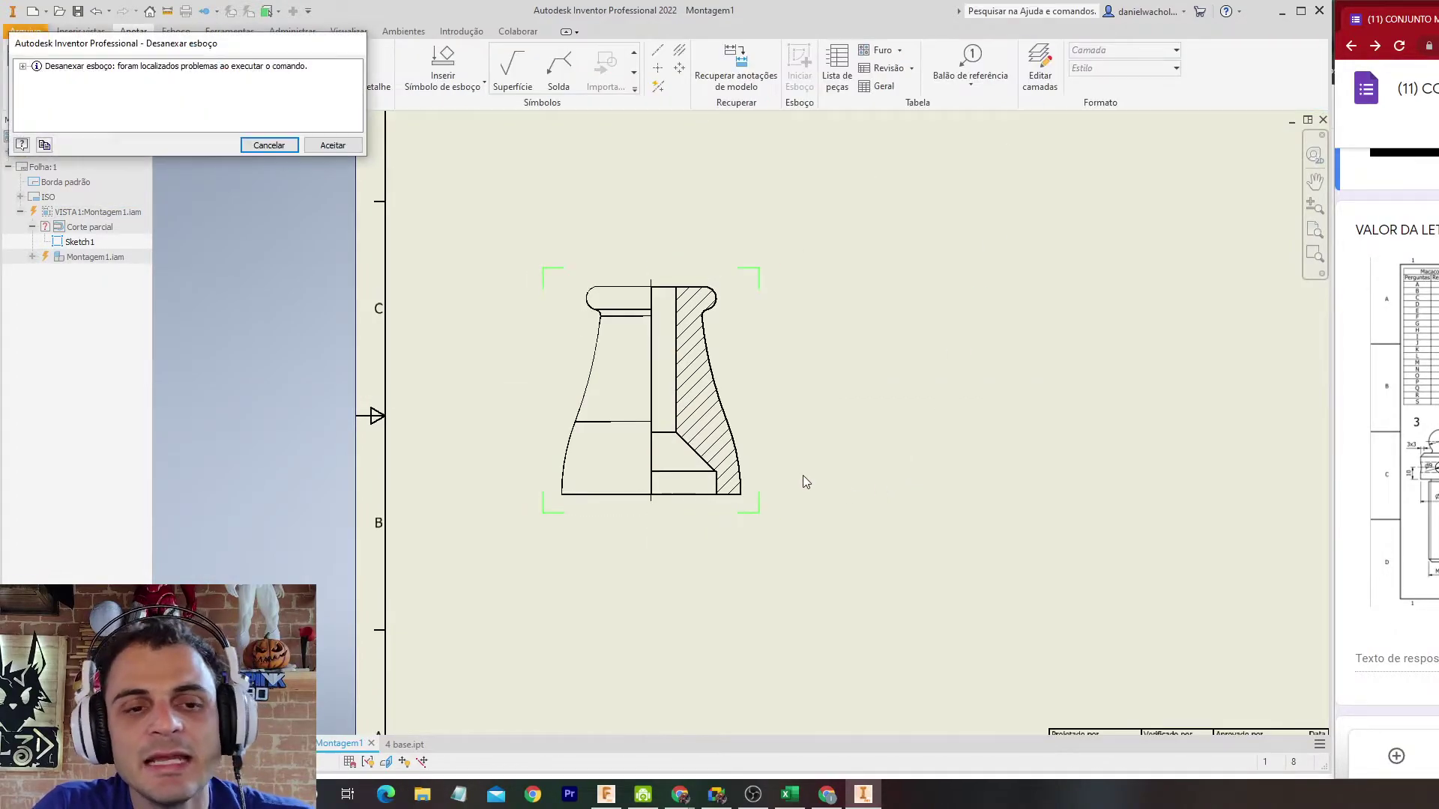
{"action": "left_click", "coordinate": [333, 145]}
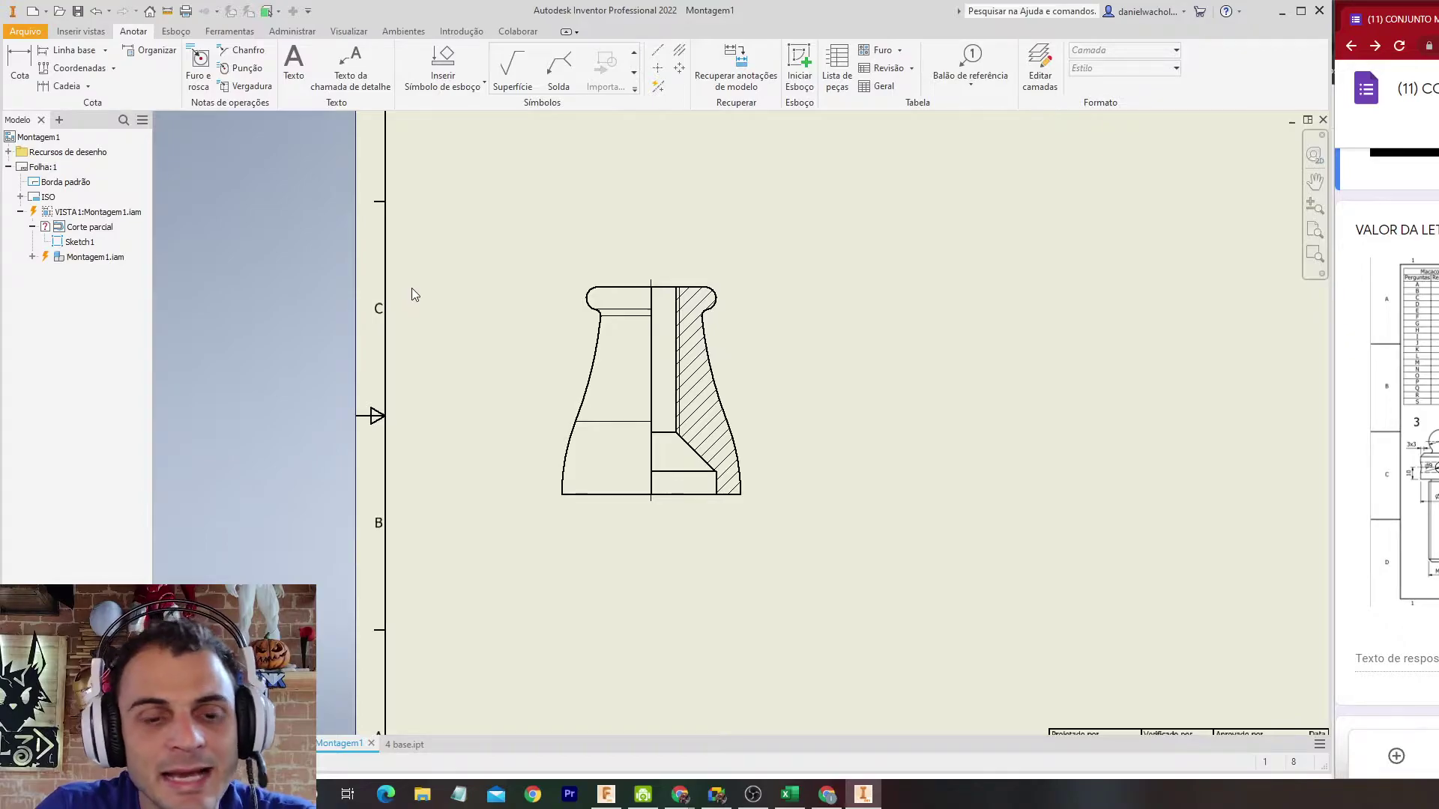
Step: Hide the solid edge line that overlaps the centerline in the half-sectioned view
{"action": "scroll", "coordinate": [645, 308], "scroll_direction": "up", "scroll_amount": 3}
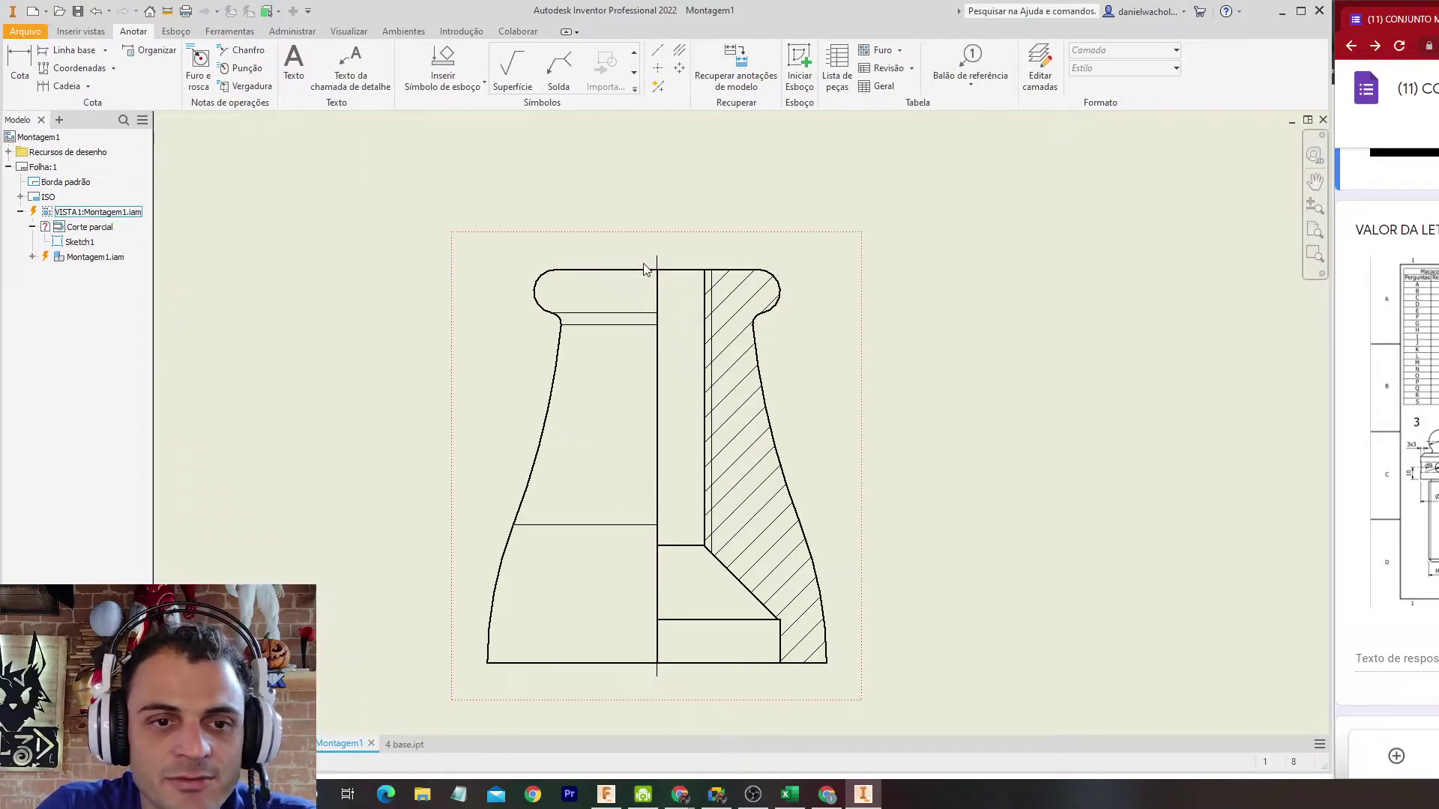
{"action": "left_click", "coordinate": [662, 674]}
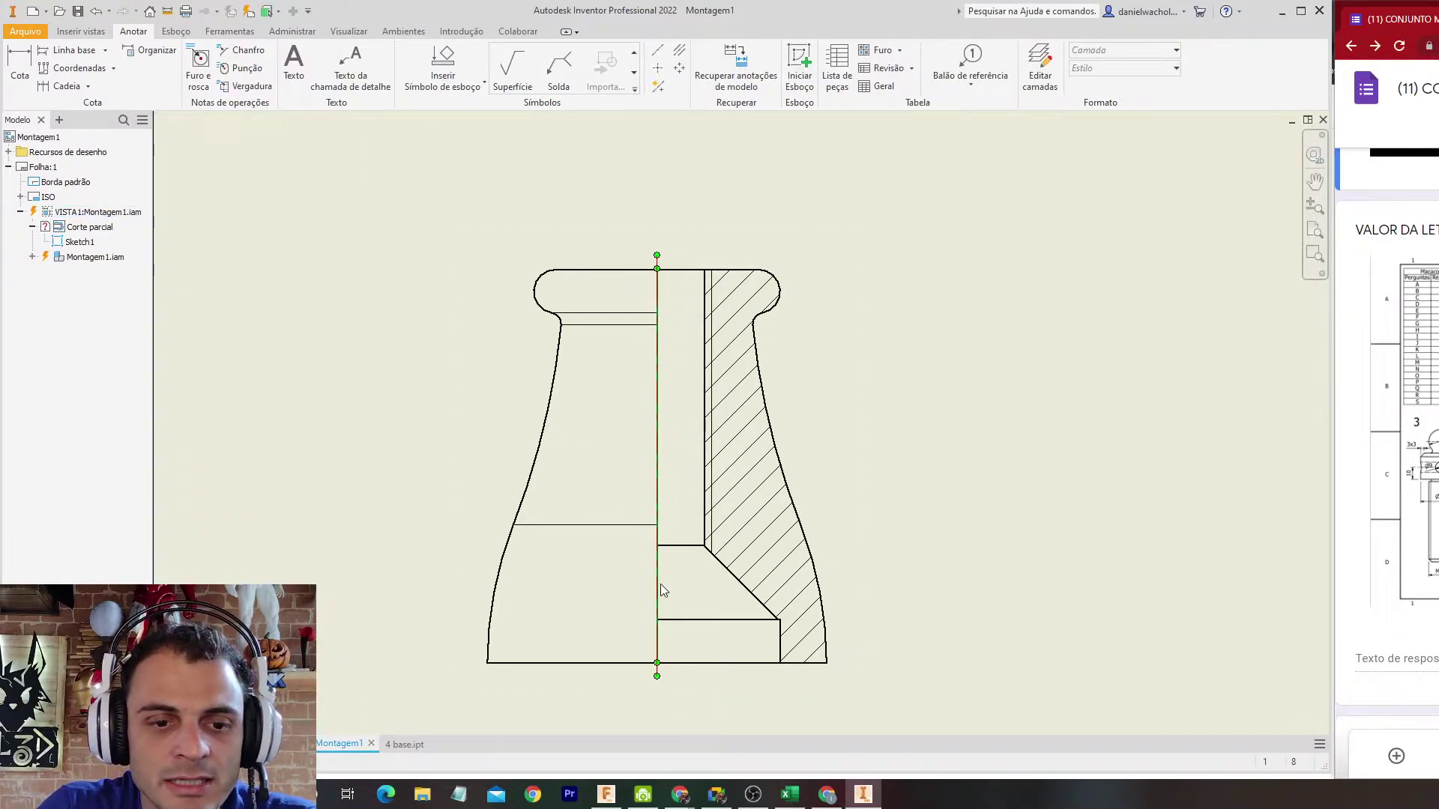
{"action": "right_click", "coordinate": [660, 583]}
{"action": "left_click", "coordinate": [684, 643]}
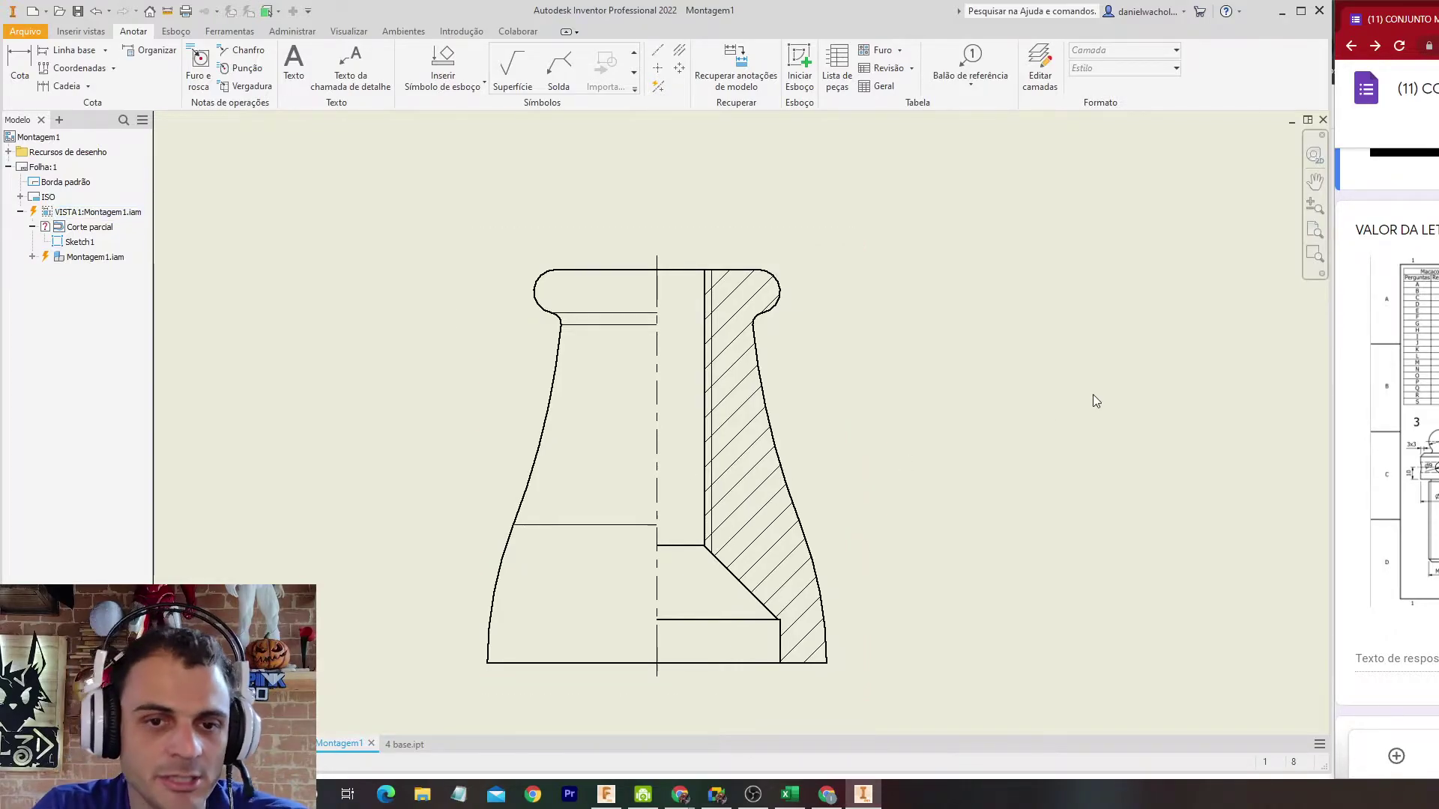
Step: Unsuppress the 5 suplemento component in the 3D assembly, and return to the drawing view
{"action": "scroll", "coordinate": [1093, 394], "scroll_direction": "down", "scroll_amount": 3}
{"action": "middle_click_drag", "start_coordinate": [995, 401], "coordinate": [861, 446]}
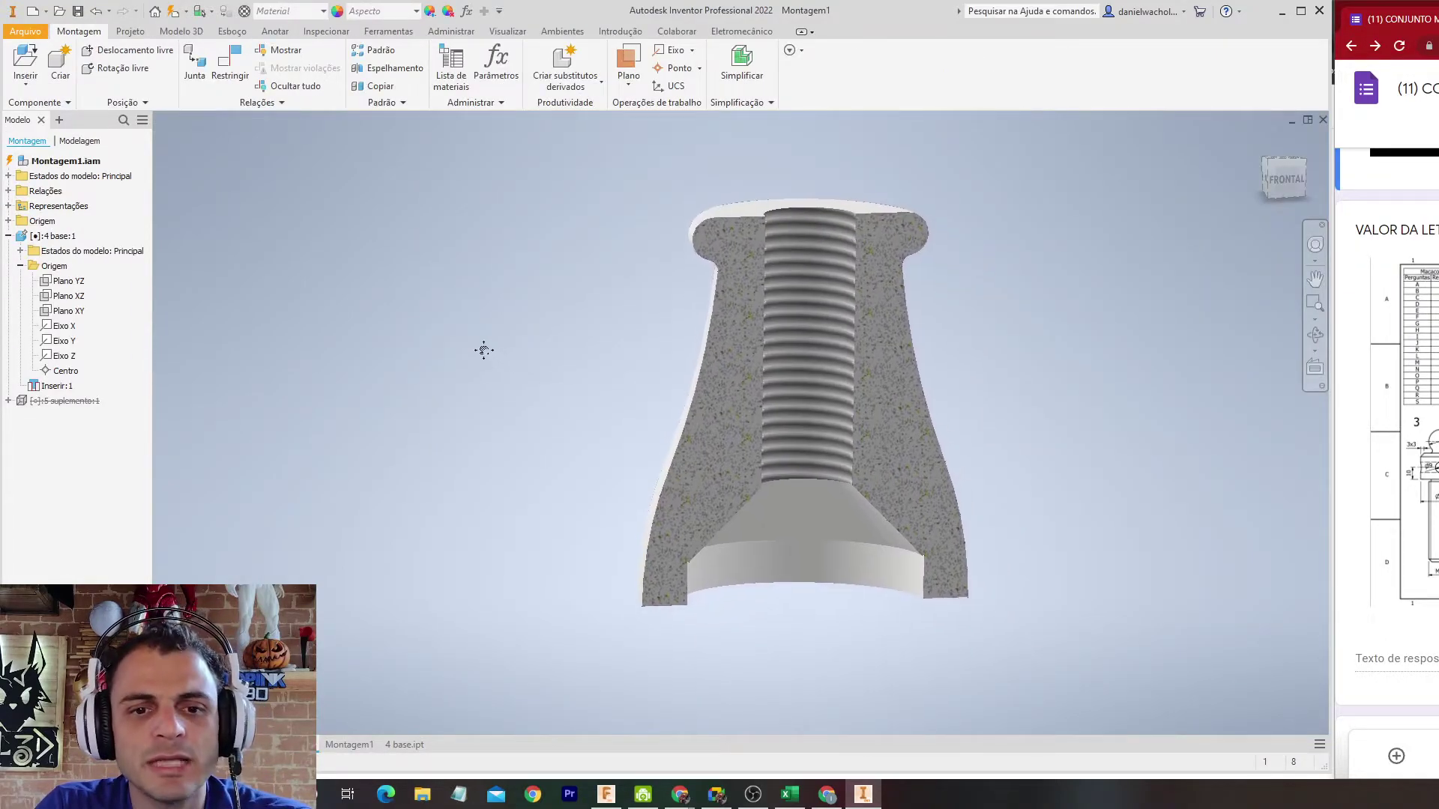
{"action": "right_click", "coordinate": [54, 404]}
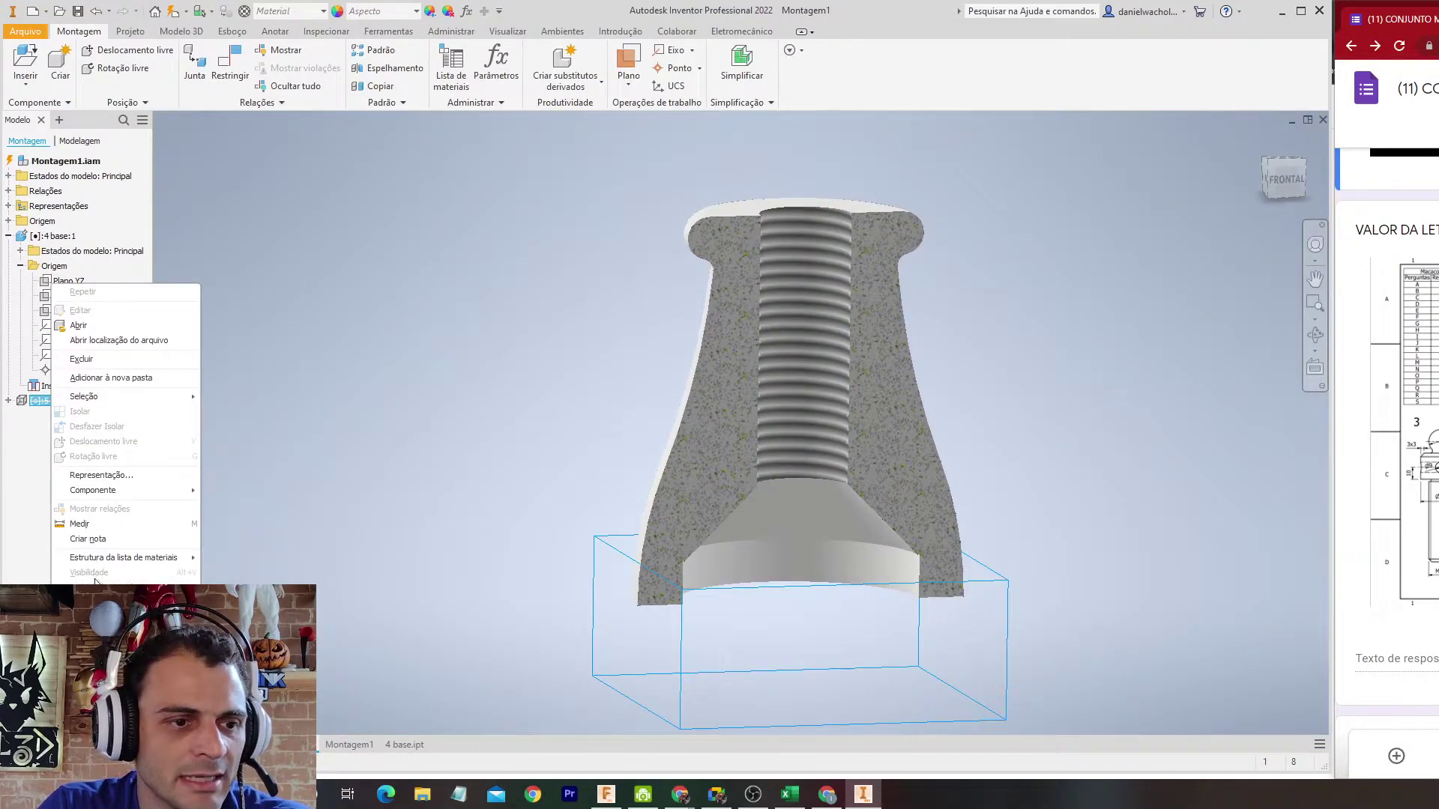
{"action": "left_click", "coordinate": [89, 663]}
{"action": "left_click", "coordinate": [907, 429]}
{"action": "middle_click_drag", "start_coordinate": [461, 427], "coordinate": [434, 387]}
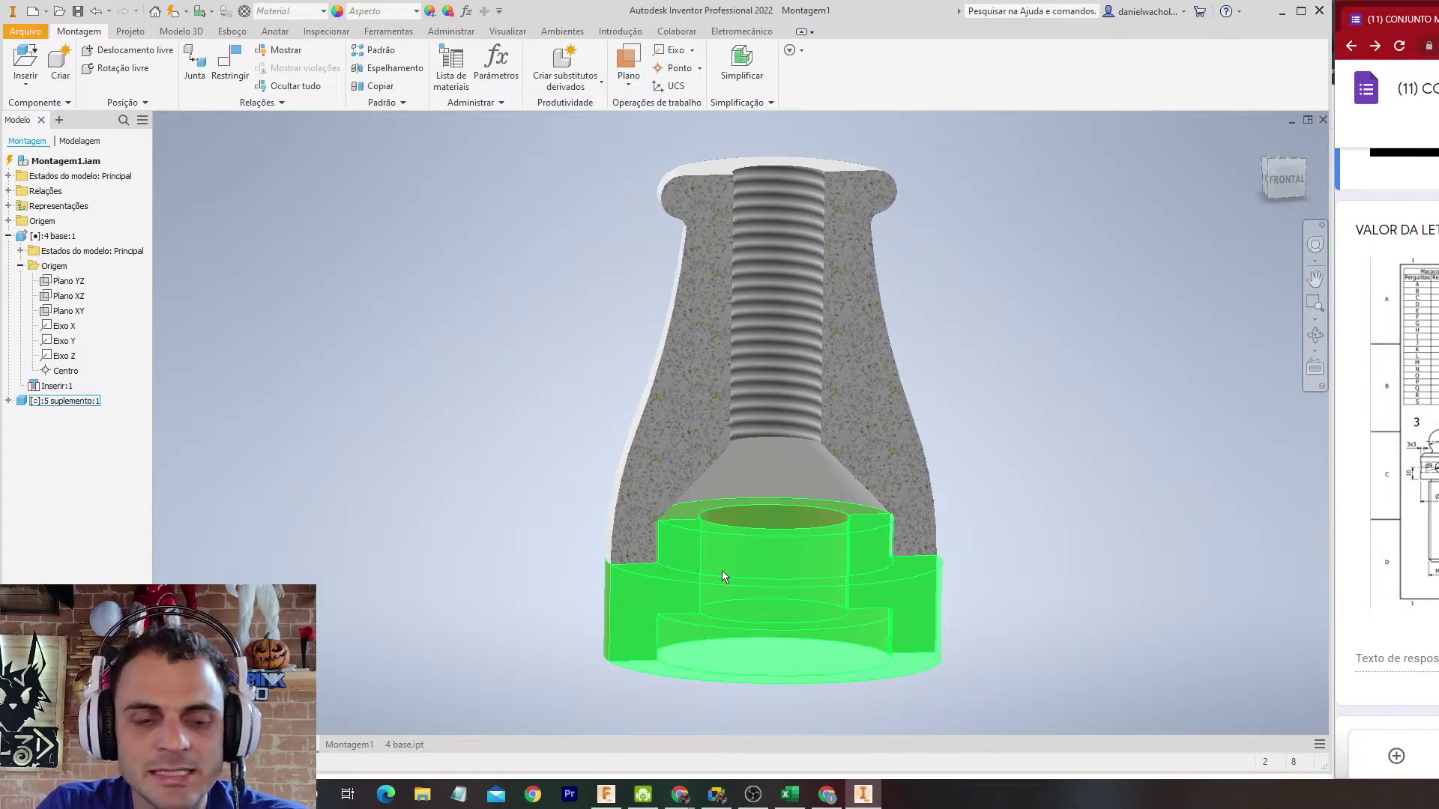
{"action": "left_click", "coordinate": [342, 749]}
{"action": "left_click", "coordinate": [904, 422]}
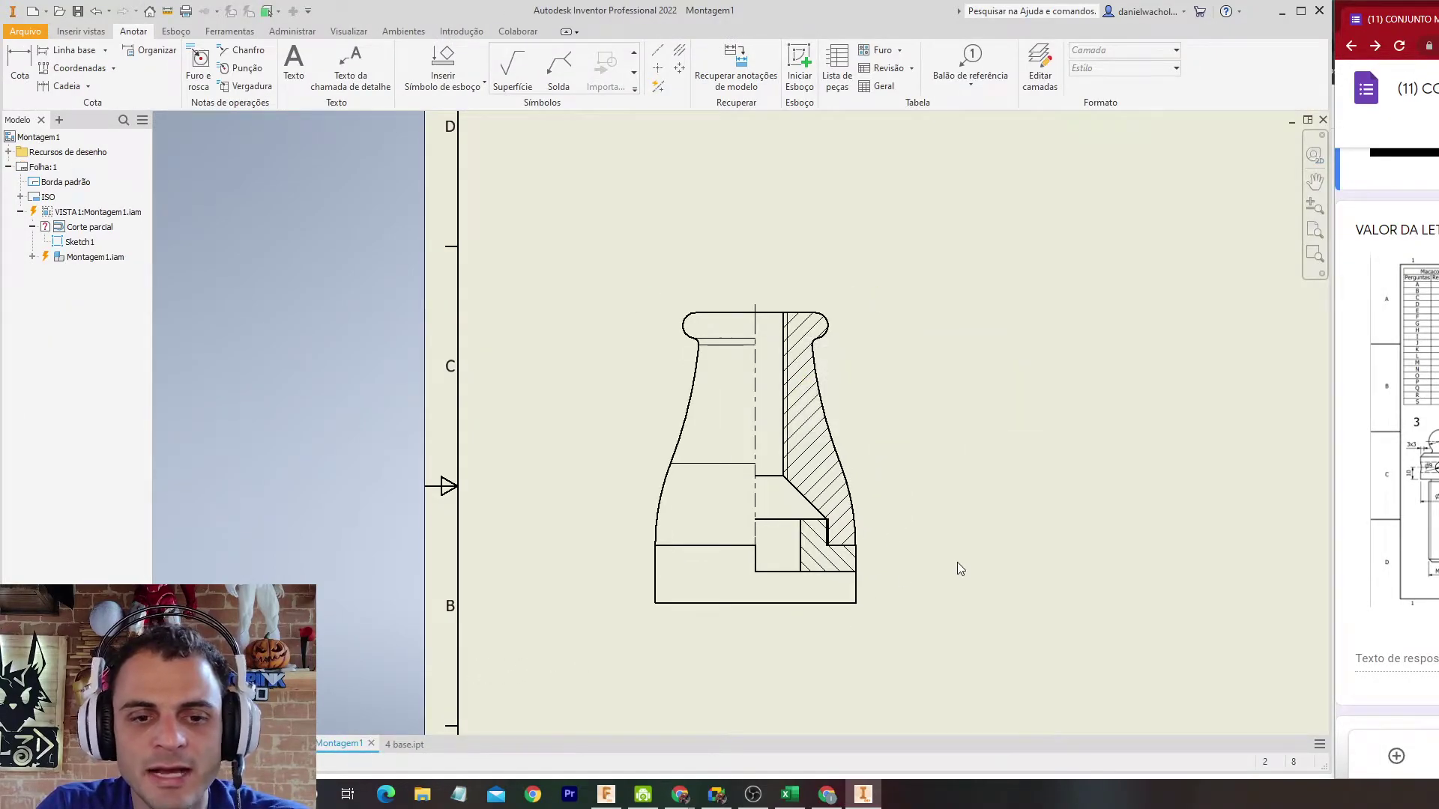
{"action": "middle_click_drag", "start_coordinate": [956, 564], "coordinate": [941, 498]}
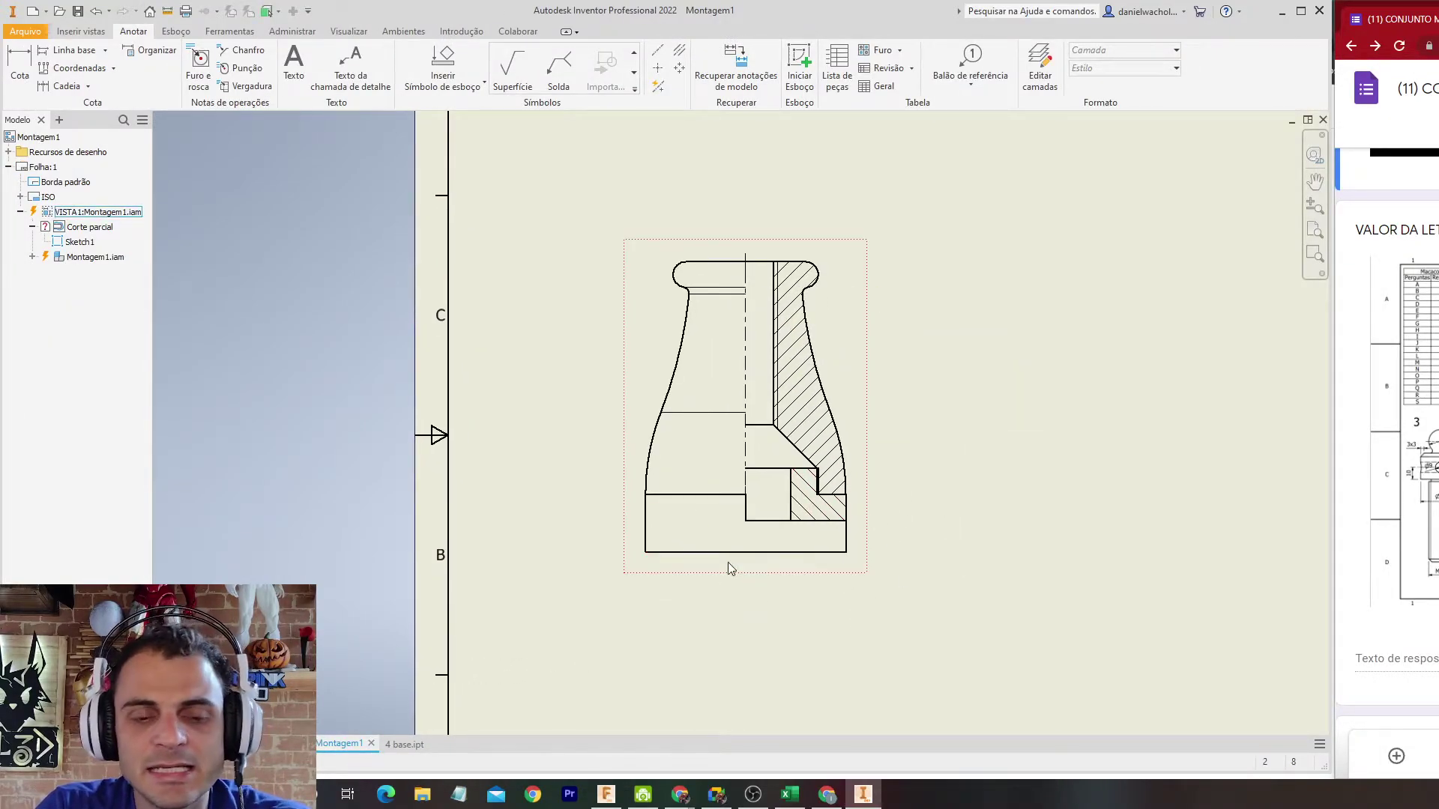
Step: Edit the break out sketch, extending the rectangle below the supplement's bottom edge and farther above the base, and finish the sketch
{"action": "scroll", "coordinate": [771, 573], "scroll_direction": "up", "scroll_amount": 3}
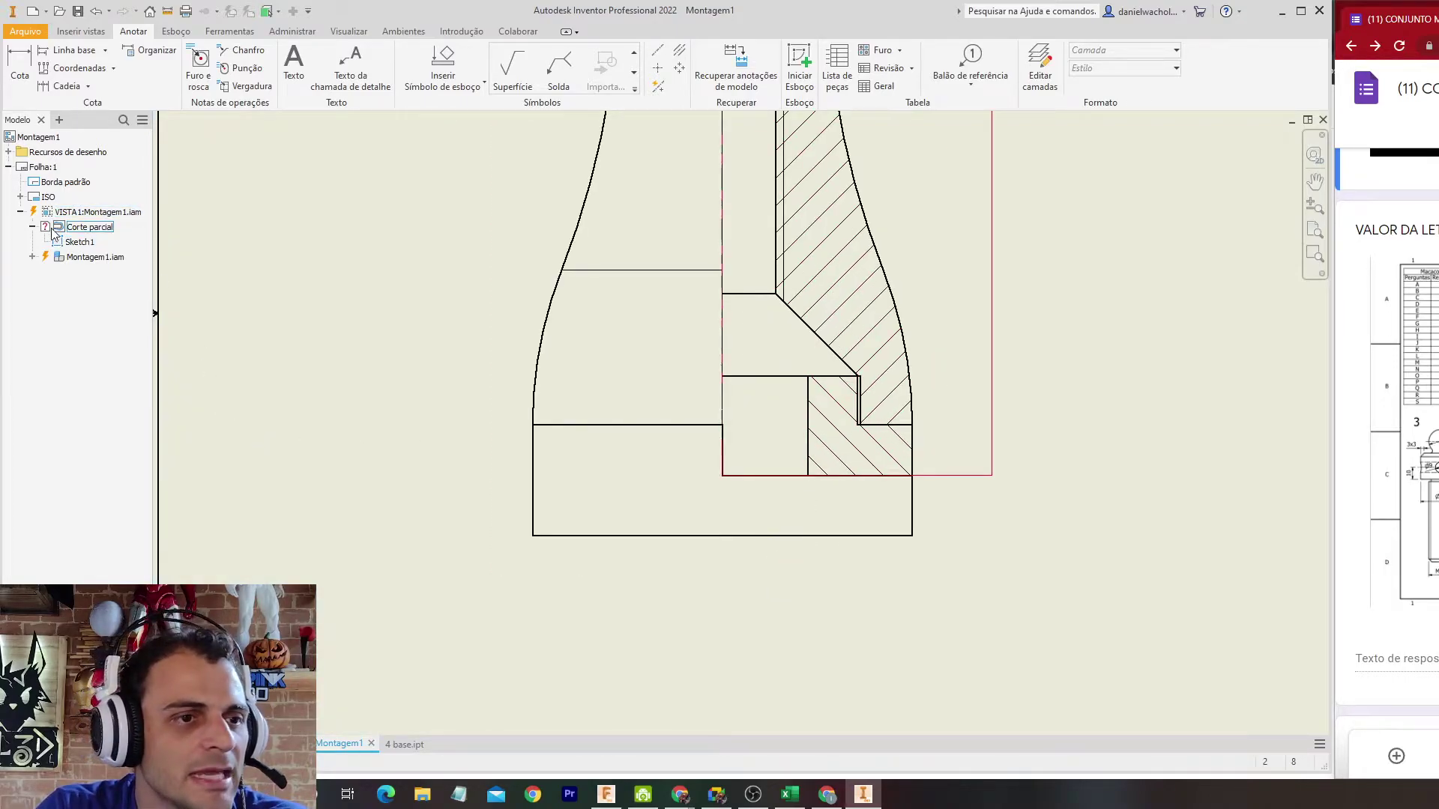
{"action": "double_click", "coordinate": [78, 242]}
{"action": "mouse_move", "coordinate": [941, 476]}
{"action": "left_mouse_down"}
{"action": "mouse_move", "coordinate": [931, 780]}
{"action": "mouse_move", "coordinate": [941, 704]}
{"action": "left_mouse_up"}
{"action": "scroll", "coordinate": [959, 416], "scroll_direction": "down", "scroll_amount": 5}
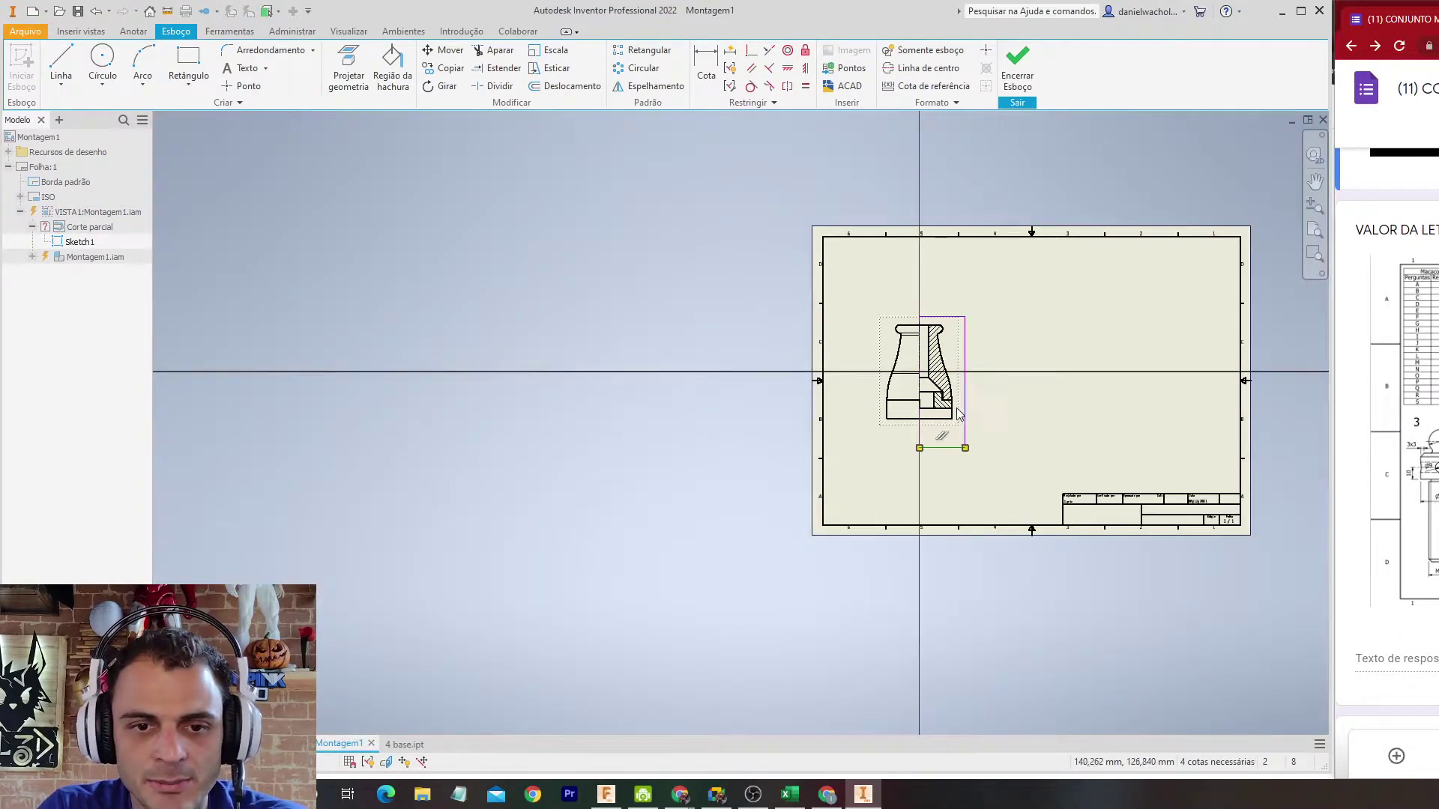
{"action": "left_click_drag", "start_coordinate": [892, 401], "coordinate": [891, 335]}
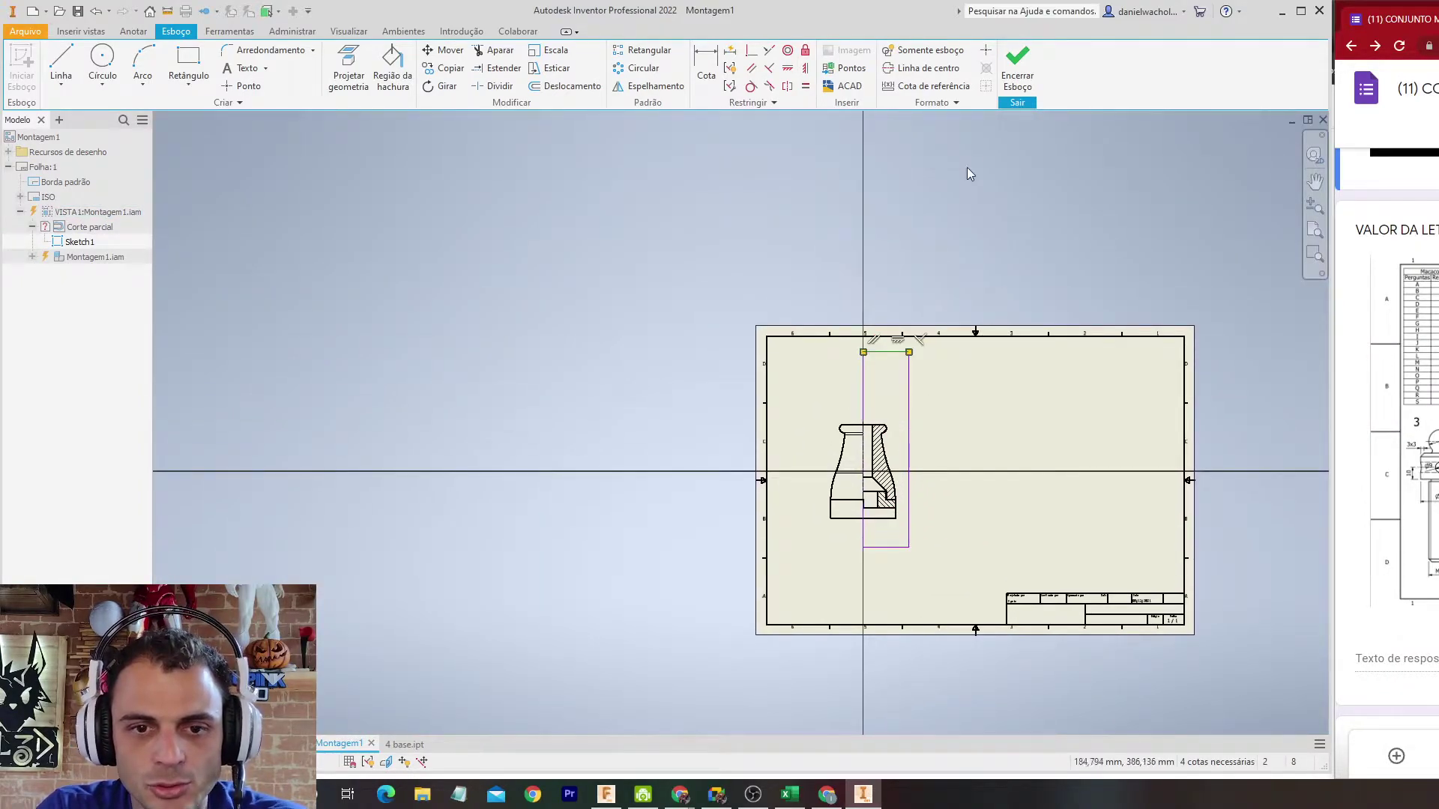
{"action": "left_click", "coordinate": [1017, 66]}
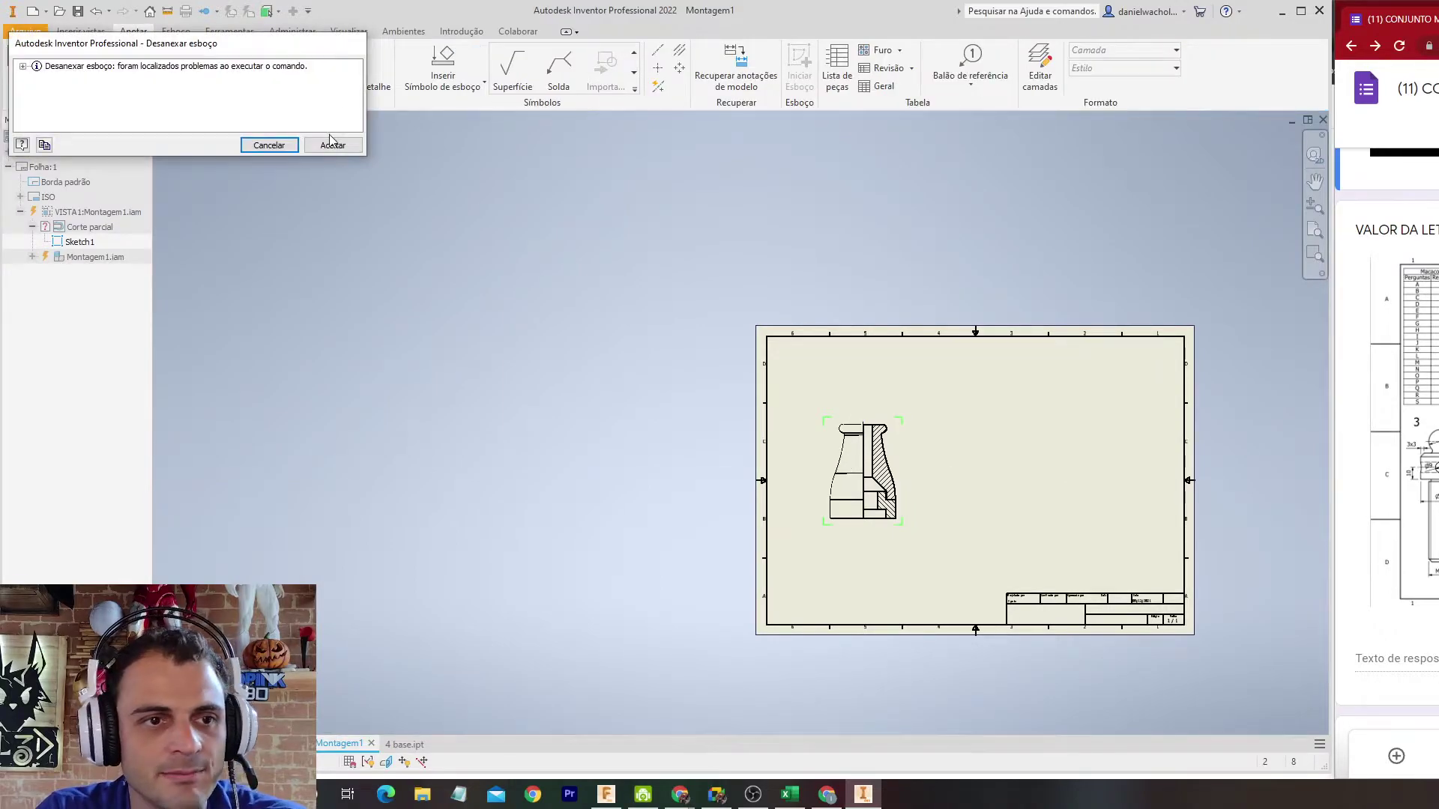
{"action": "left_click", "coordinate": [333, 144]}
Step: Measure the horizontal distance from the base's lower recess wall to the centerline without placing a dimension
{"action": "scroll", "coordinate": [787, 450], "scroll_direction": "up", "scroll_amount": 5}
{"action": "scroll", "coordinate": [787, 450], "scroll_direction": "down", "scroll_amount": 2}
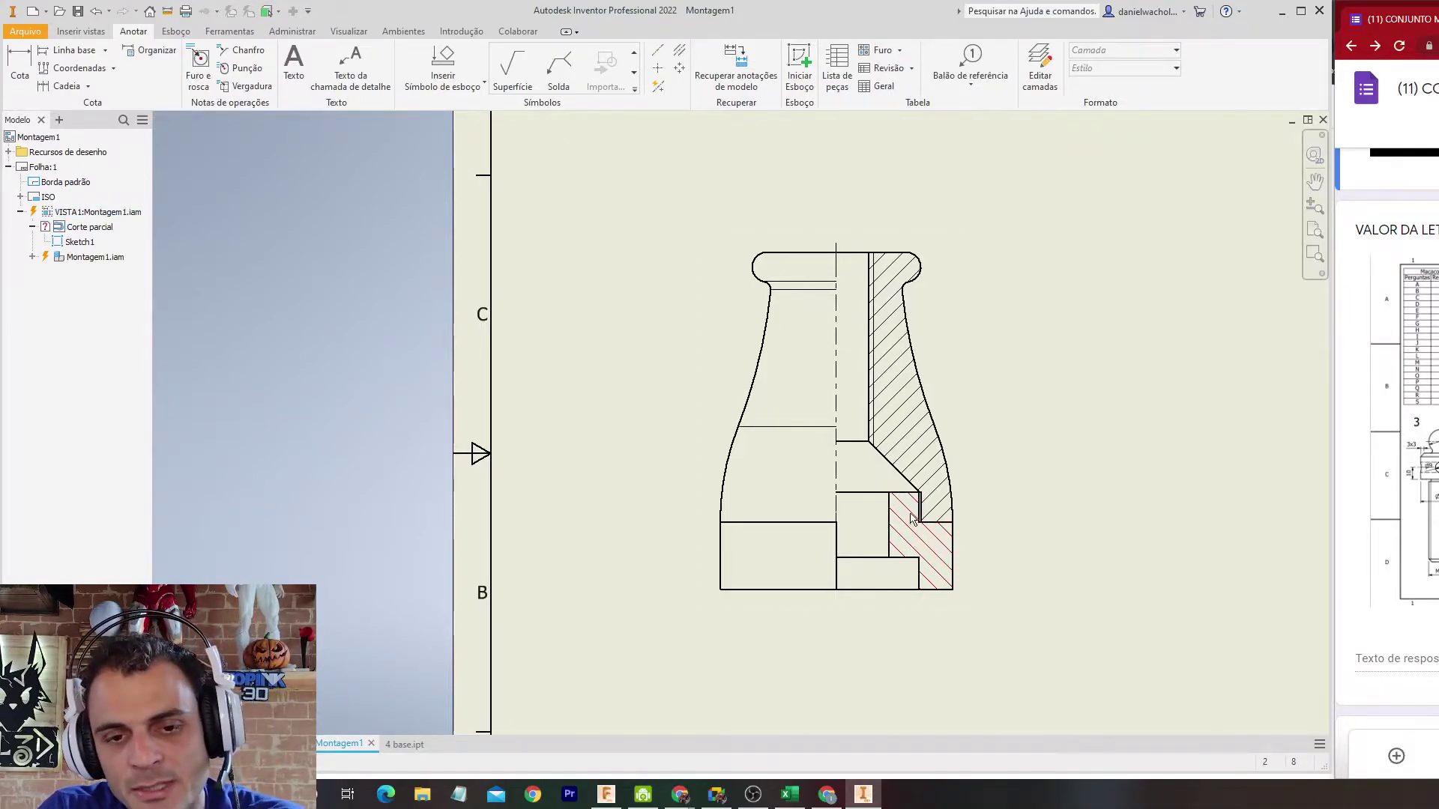
{"action": "scroll", "coordinate": [889, 503], "scroll_direction": "down", "scroll_amount": 3}
{"action": "key", "text": "d"}
{"action": "scroll", "coordinate": [877, 532], "scroll_direction": "down", "scroll_amount": 3}
{"action": "scroll", "coordinate": [998, 491], "scroll_direction": "down", "scroll_amount": 5}
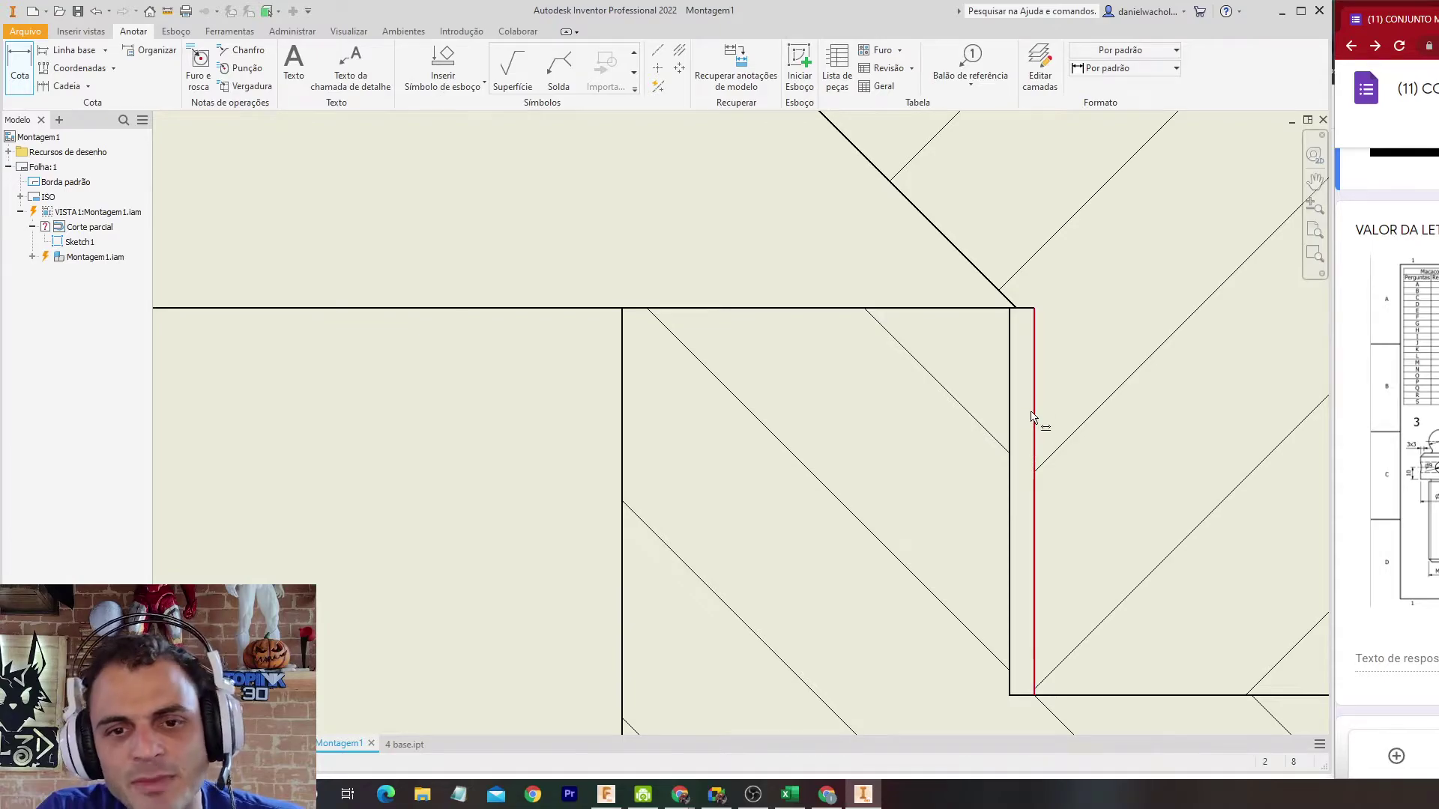
{"action": "left_click", "coordinate": [1035, 377]}
{"action": "scroll", "coordinate": [964, 437], "scroll_direction": "up", "scroll_amount": 7}
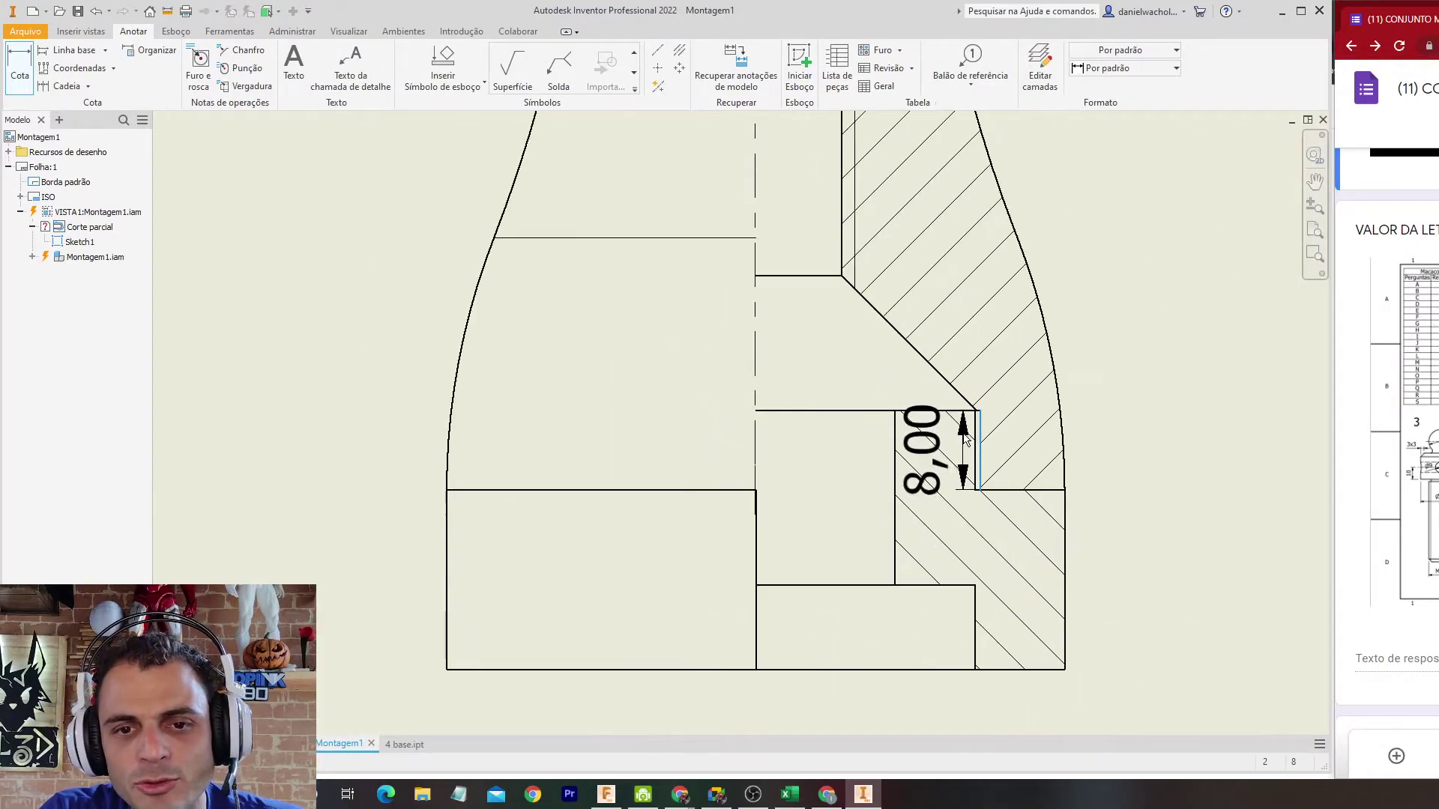
{"action": "left_click", "coordinate": [759, 434]}
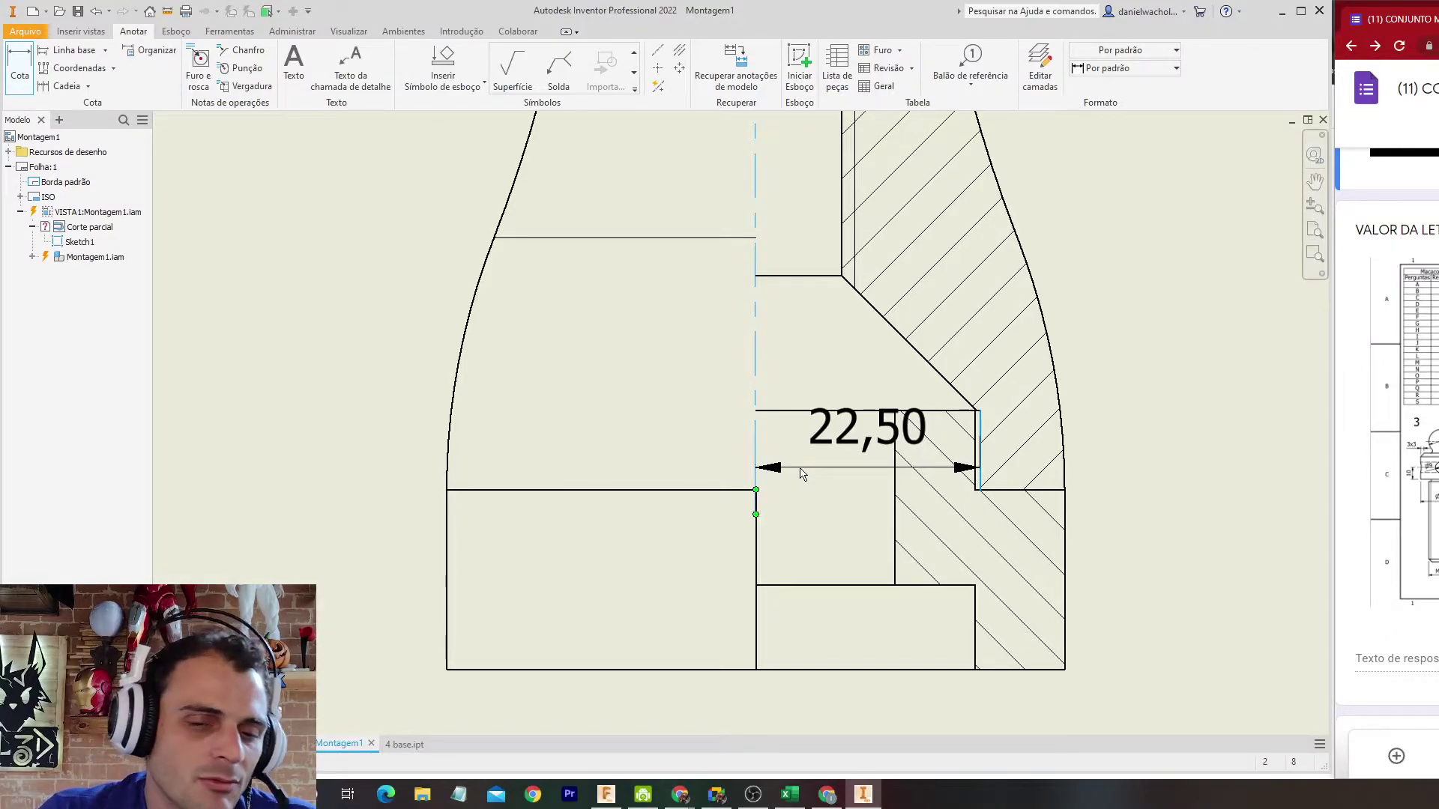
{"action": "key", "text": "Escape"}
Step: Measure the horizontal distance from the supplement's upper outer edge to the centerline without placing a dimension
{"action": "key", "text": "d"}
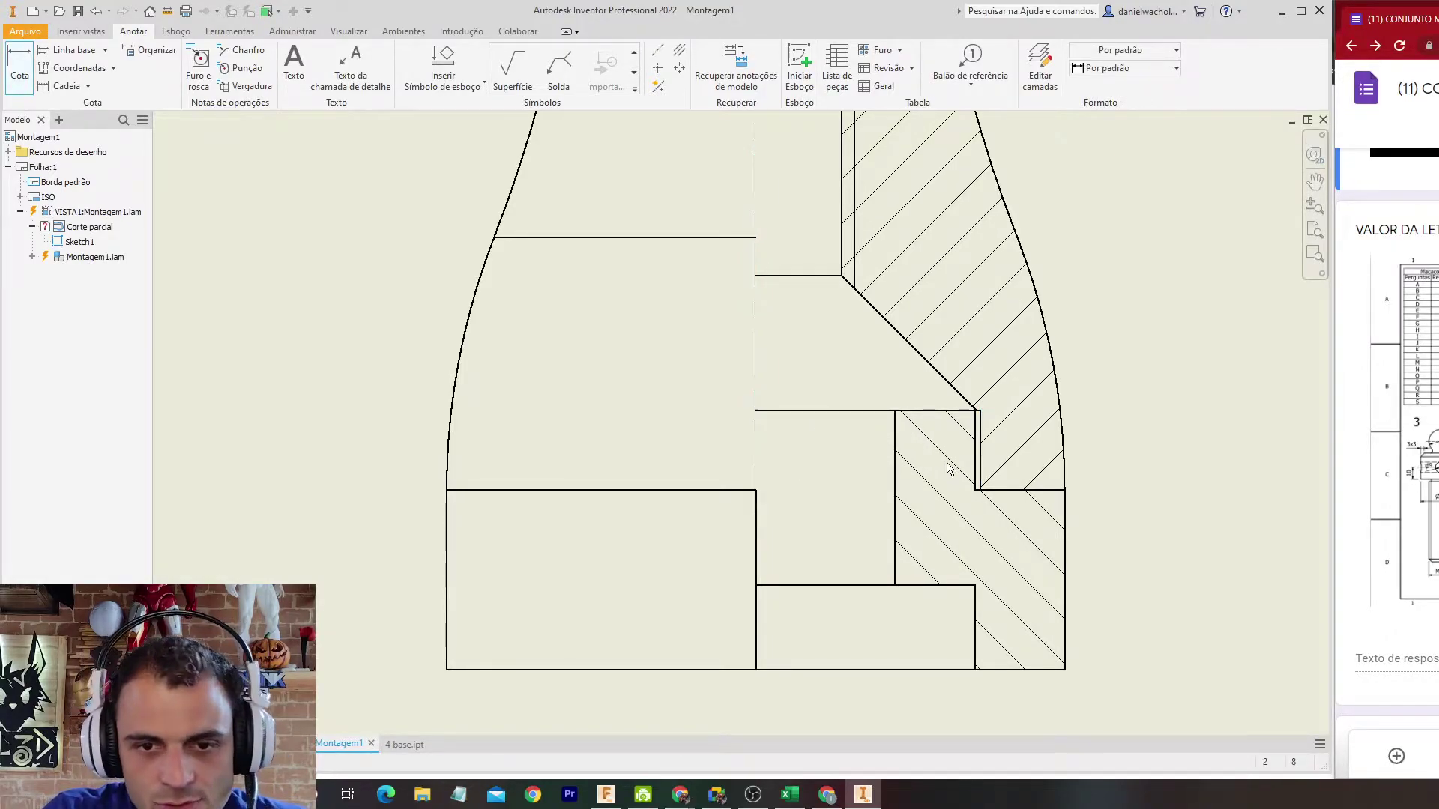
{"action": "left_click", "coordinate": [974, 444]}
{"action": "left_click", "coordinate": [756, 450]}
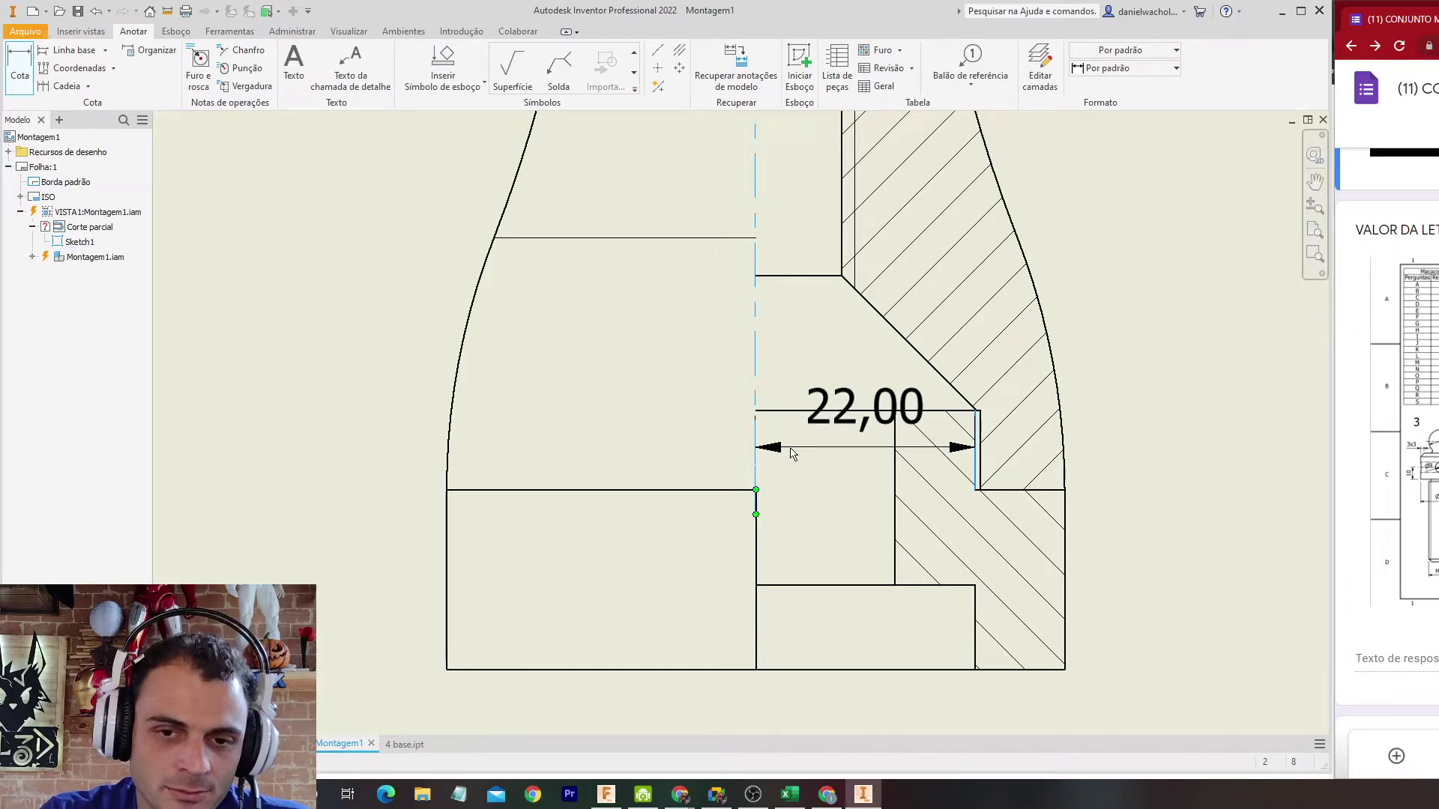
{"action": "key", "text": "Escape"}
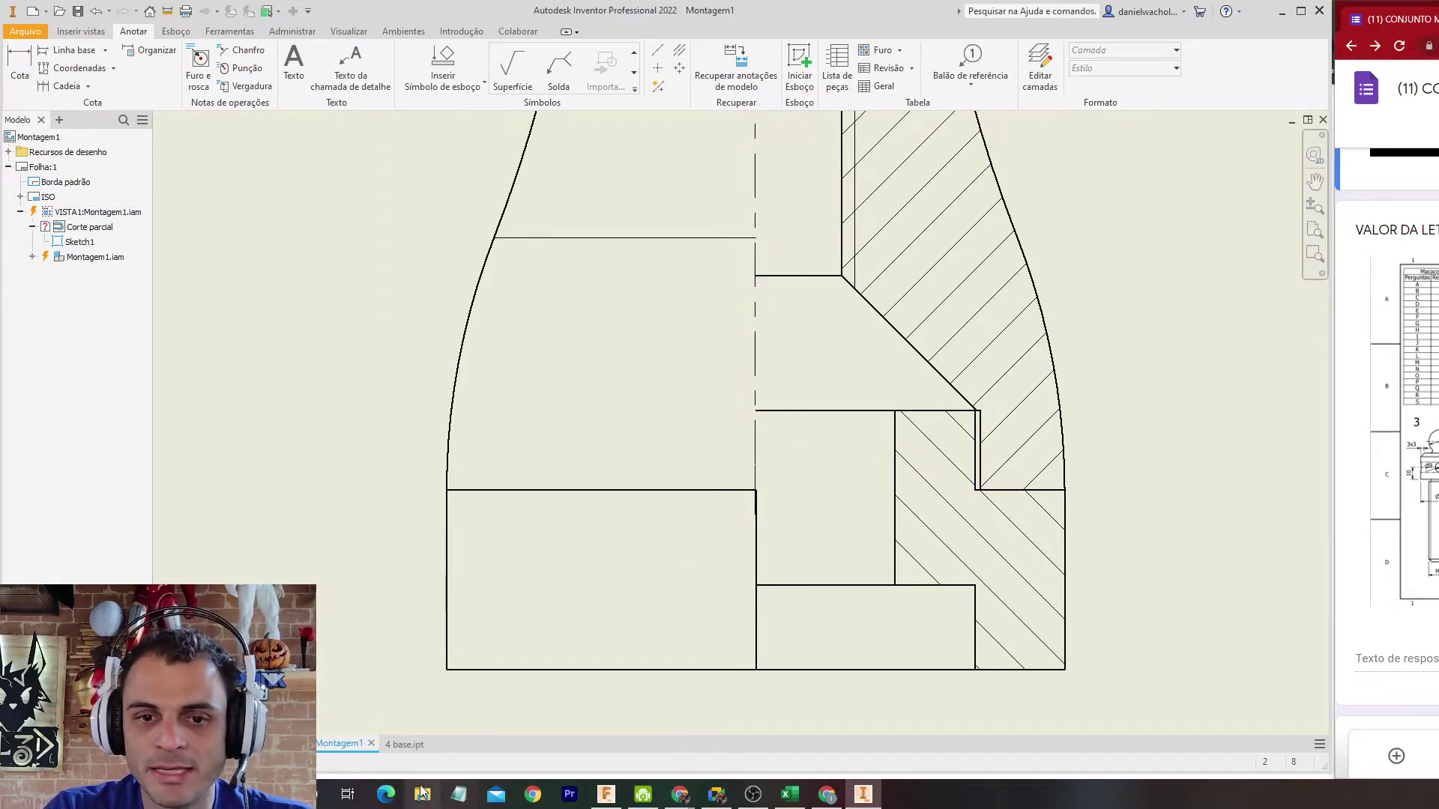
Step: Switch to the 4 base part and turn it to show the recess in its underside
{"action": "left_click", "coordinate": [405, 744]}
{"action": "middle_click_drag", "start_coordinate": [522, 546], "coordinate": [627, 537], "text": "shift"}
{"action": "left_click", "coordinate": [680, 538]}
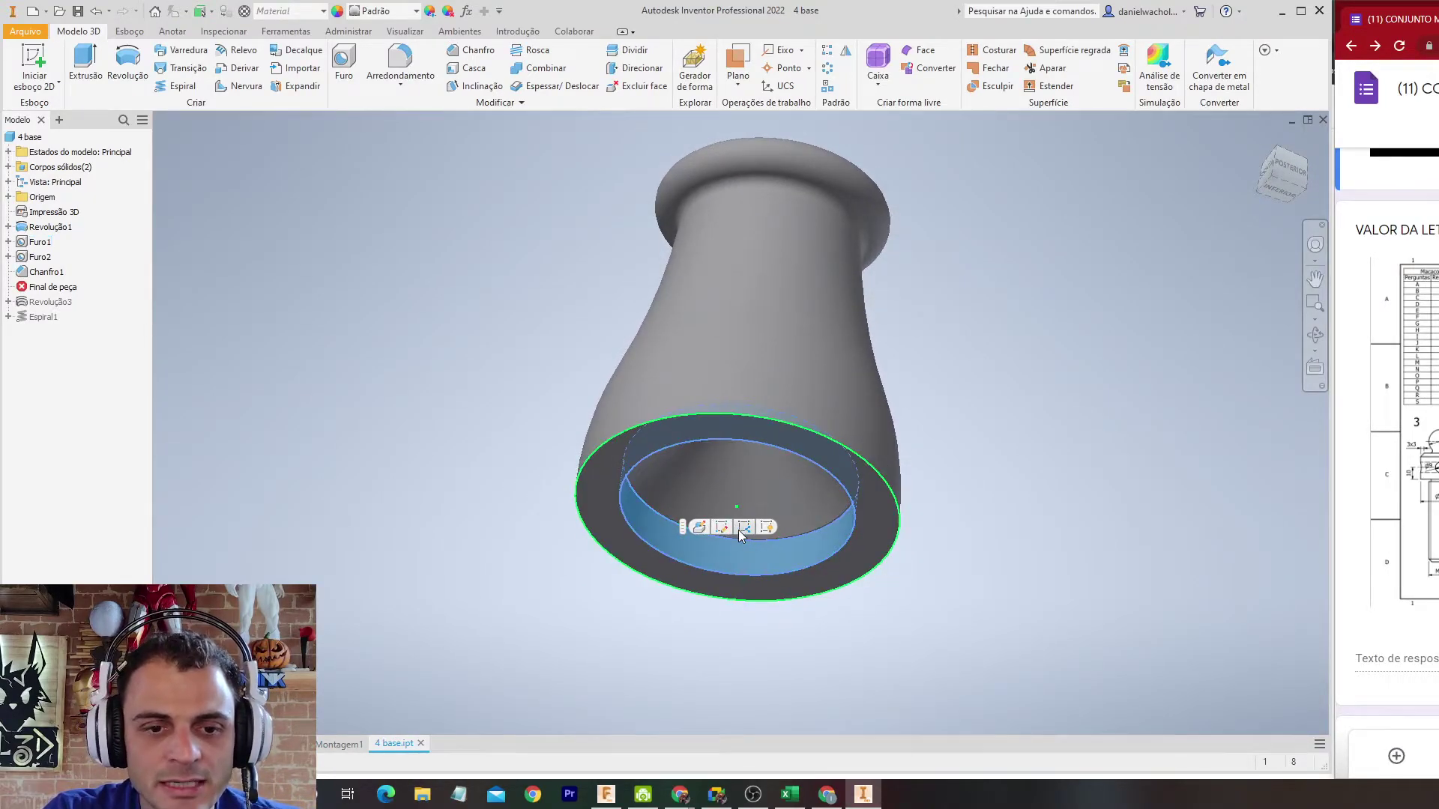
{"action": "left_click", "coordinate": [719, 527]}
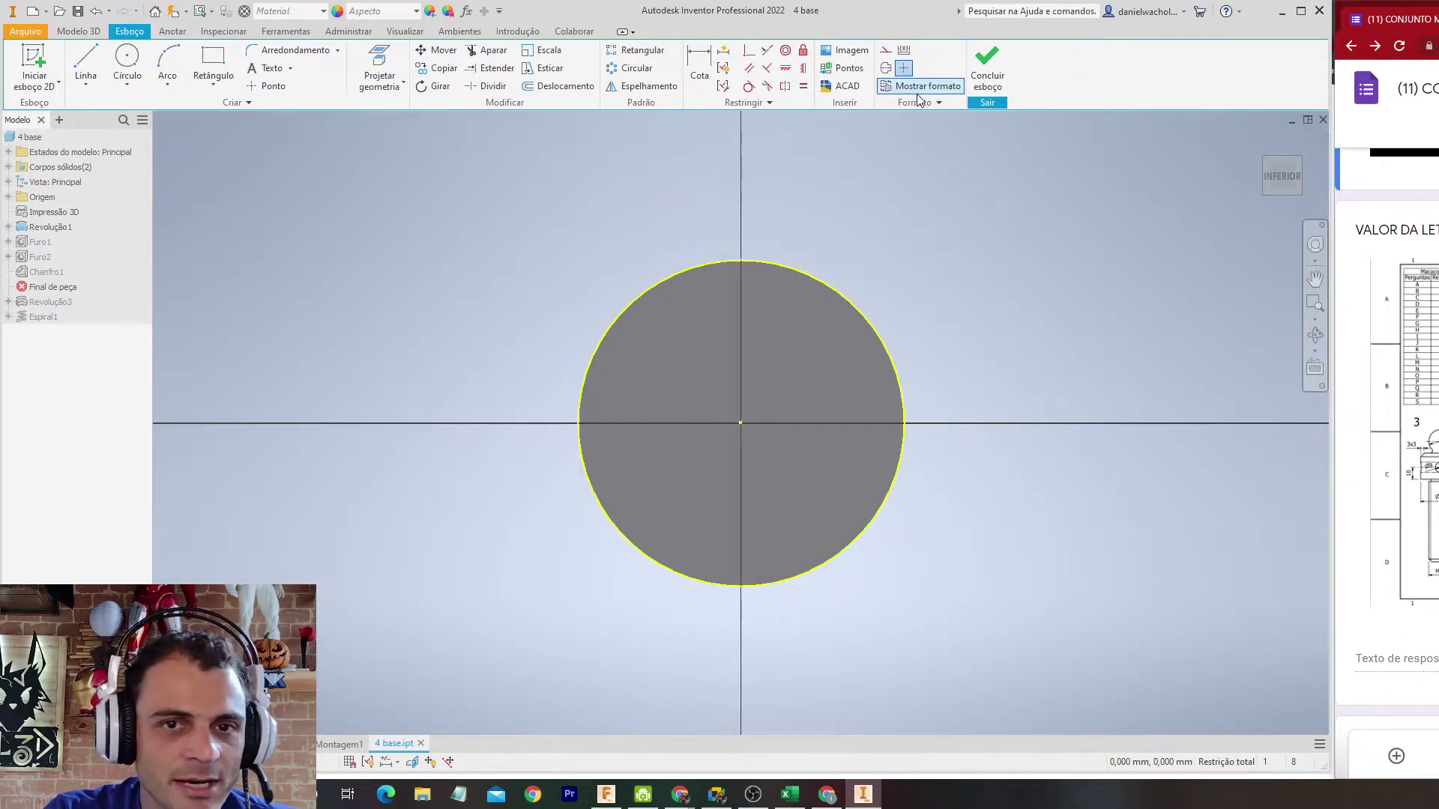
{"action": "left_click", "coordinate": [987, 69]}
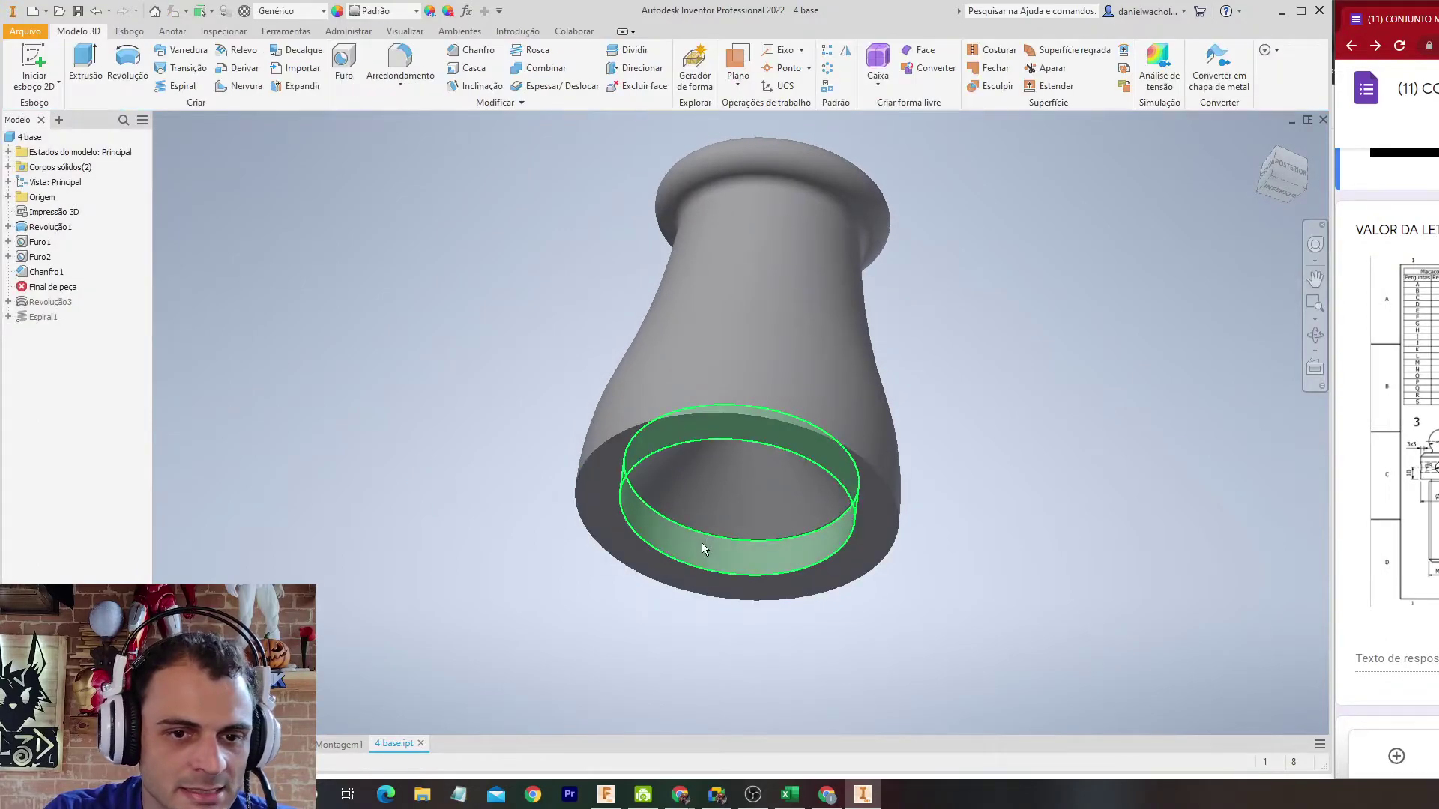
Step: Set the diameter of the recess hole in the base's underside to 44 mm and accept the change
{"action": "double_click", "coordinate": [702, 542]}
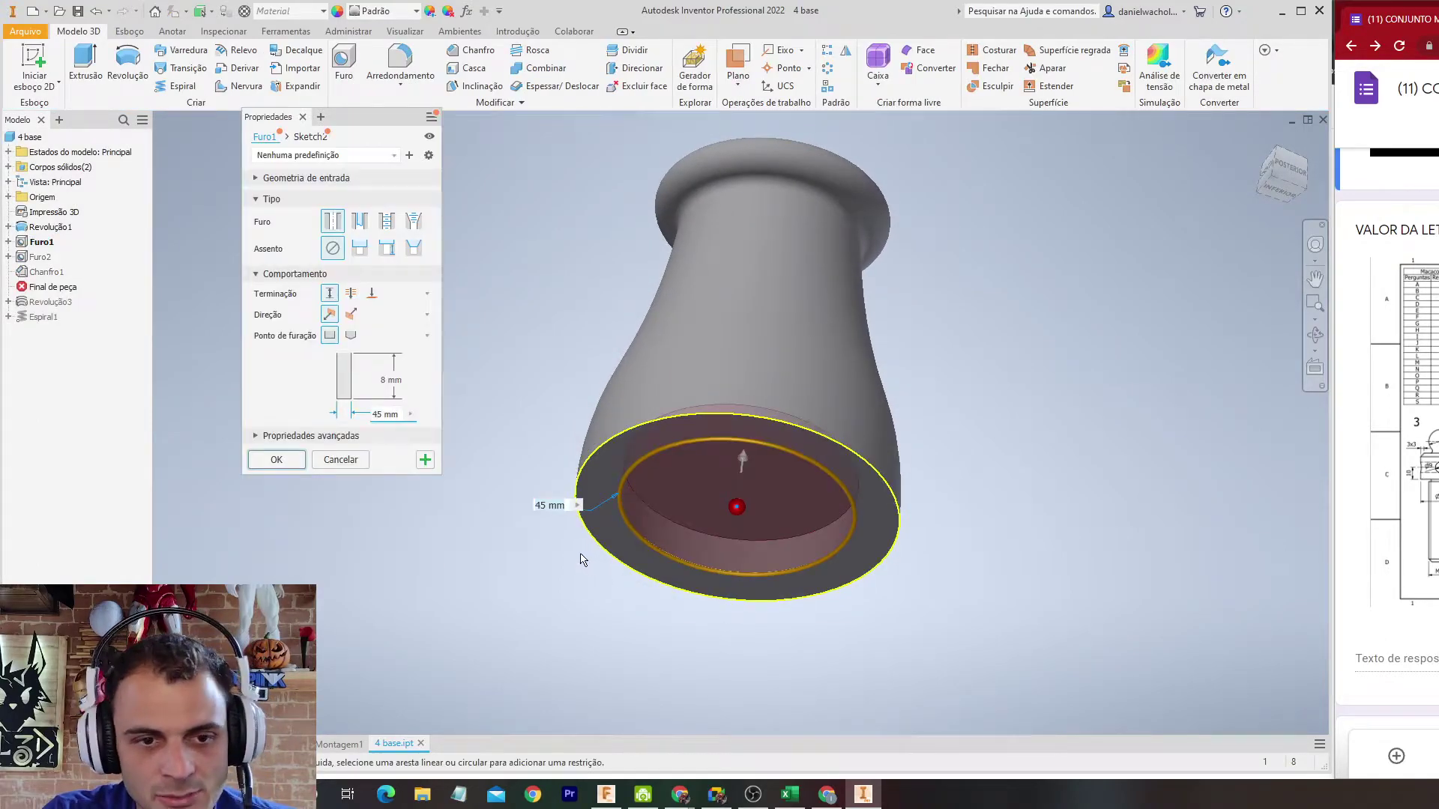
{"action": "left_click", "coordinate": [553, 506]}
{"action": "type", "text": "44"}
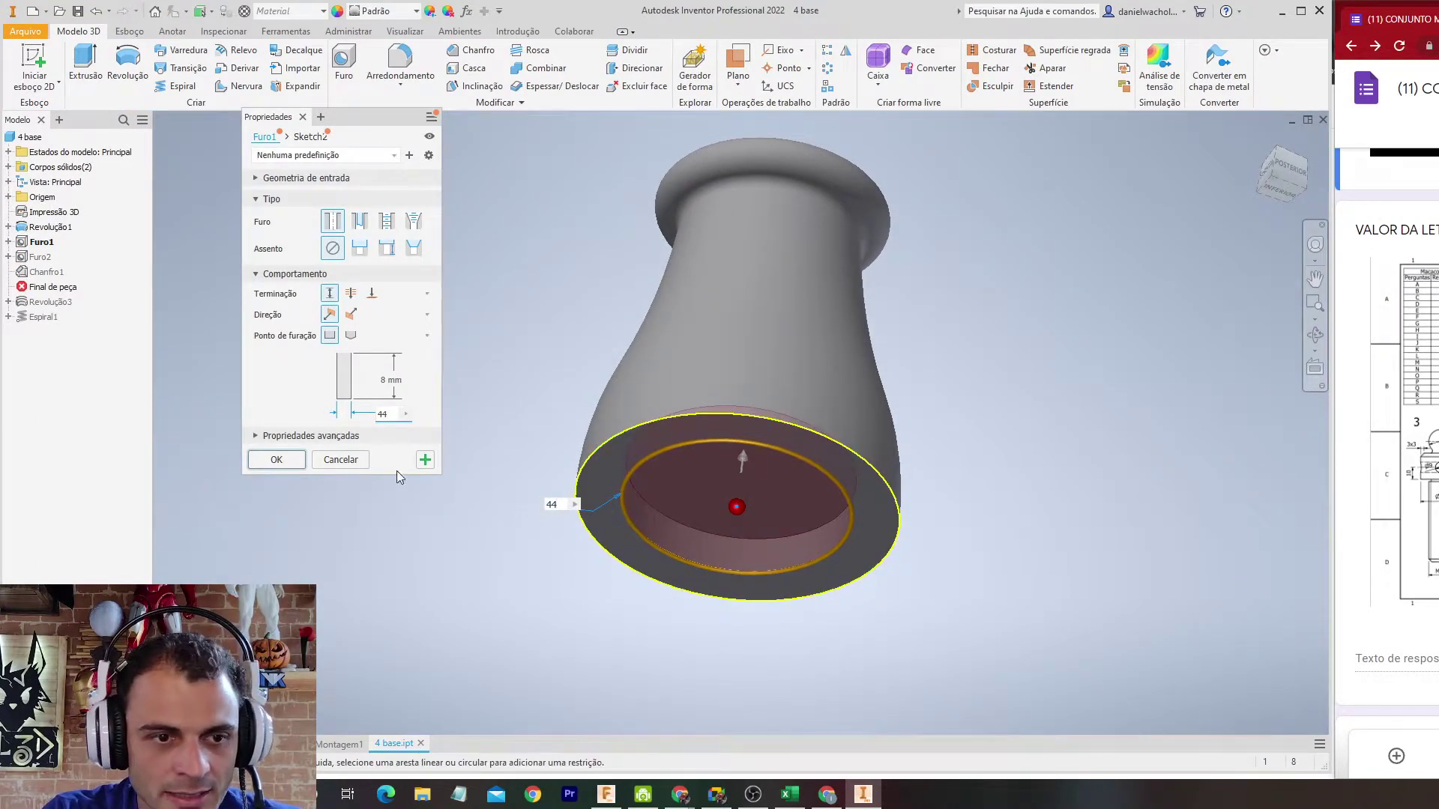
{"action": "left_click", "coordinate": [284, 462]}
{"action": "left_click", "coordinate": [333, 146]}
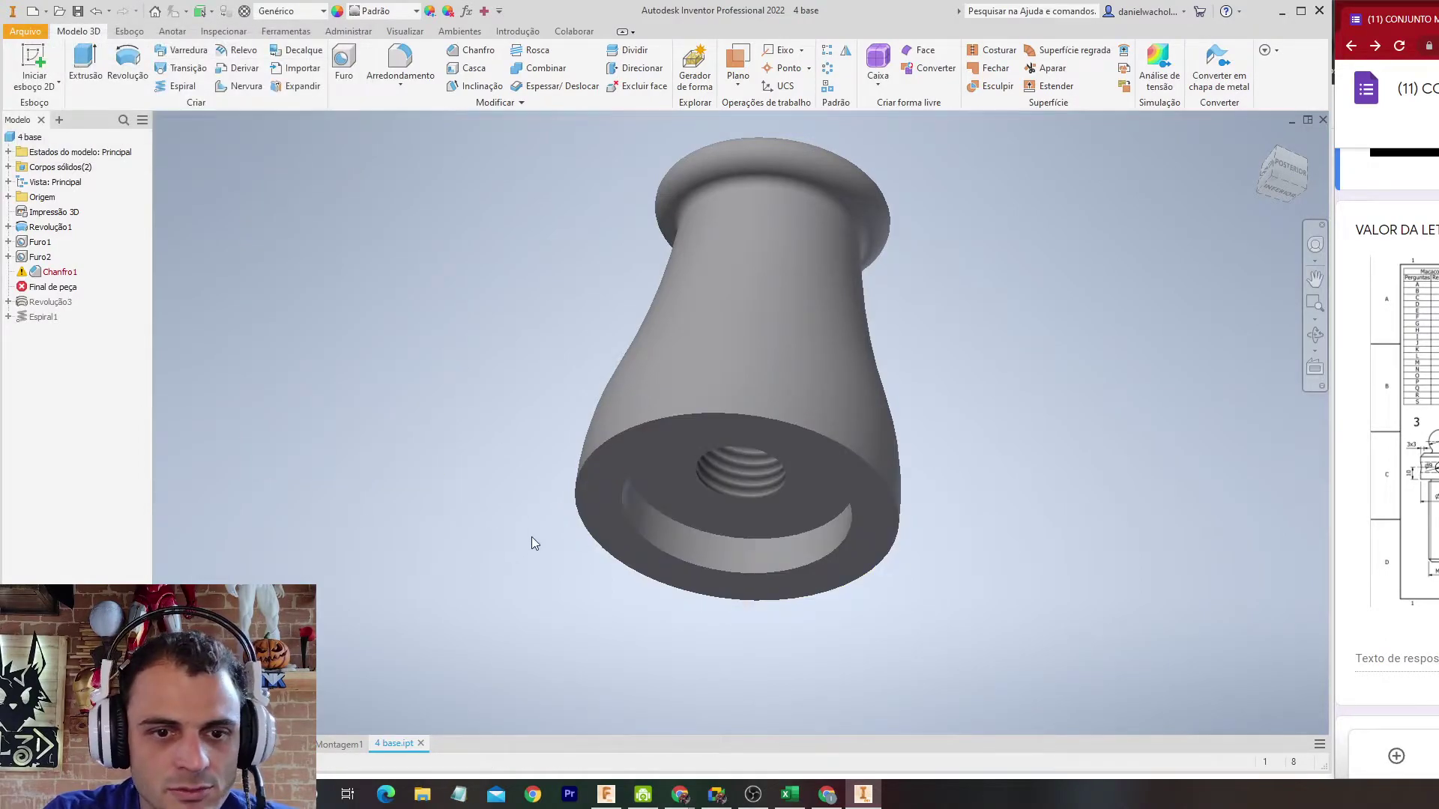
Step: Set the distance of the base's internal chamfer to 13 mm
{"action": "double_click", "coordinate": [60, 272]}
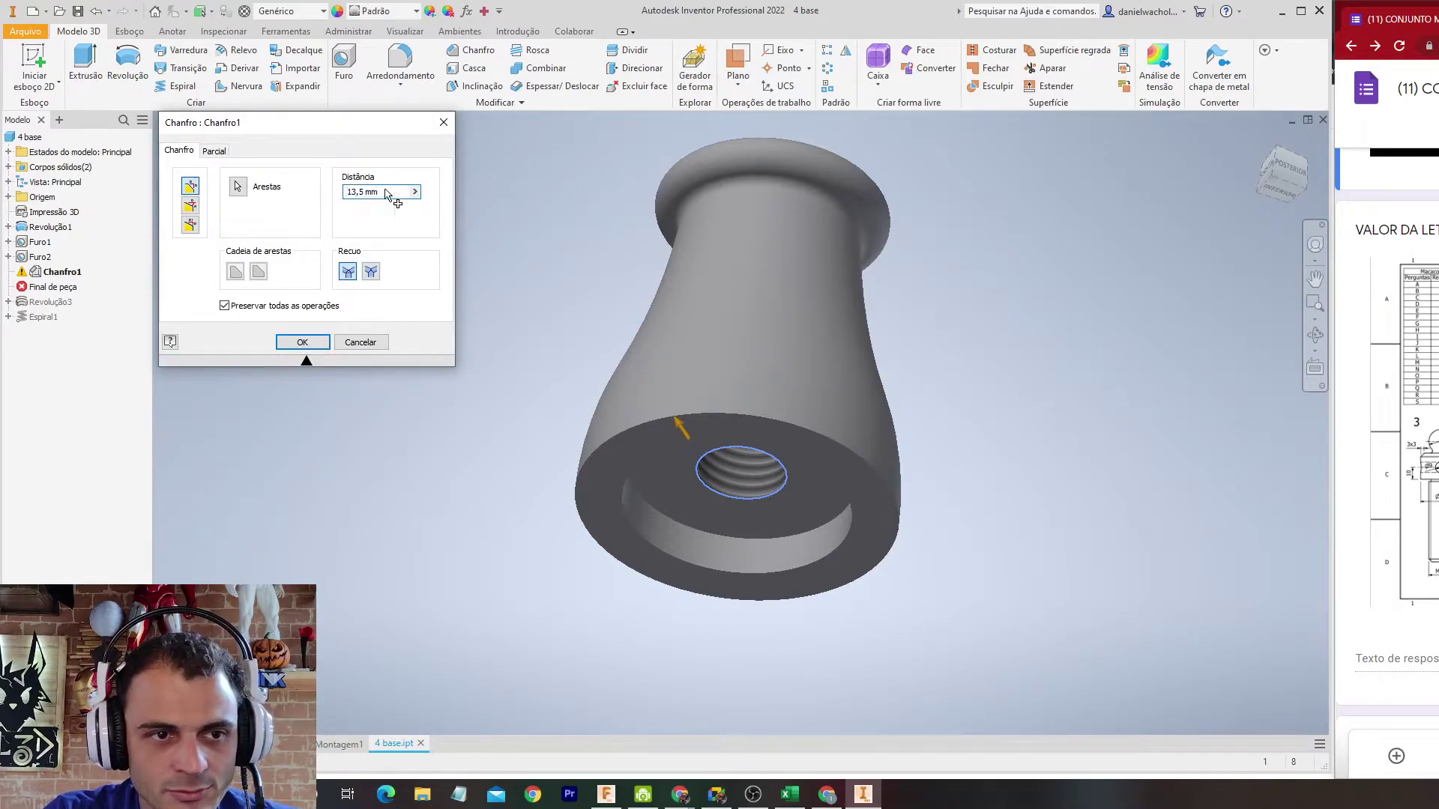
{"action": "type", "text": "13"}
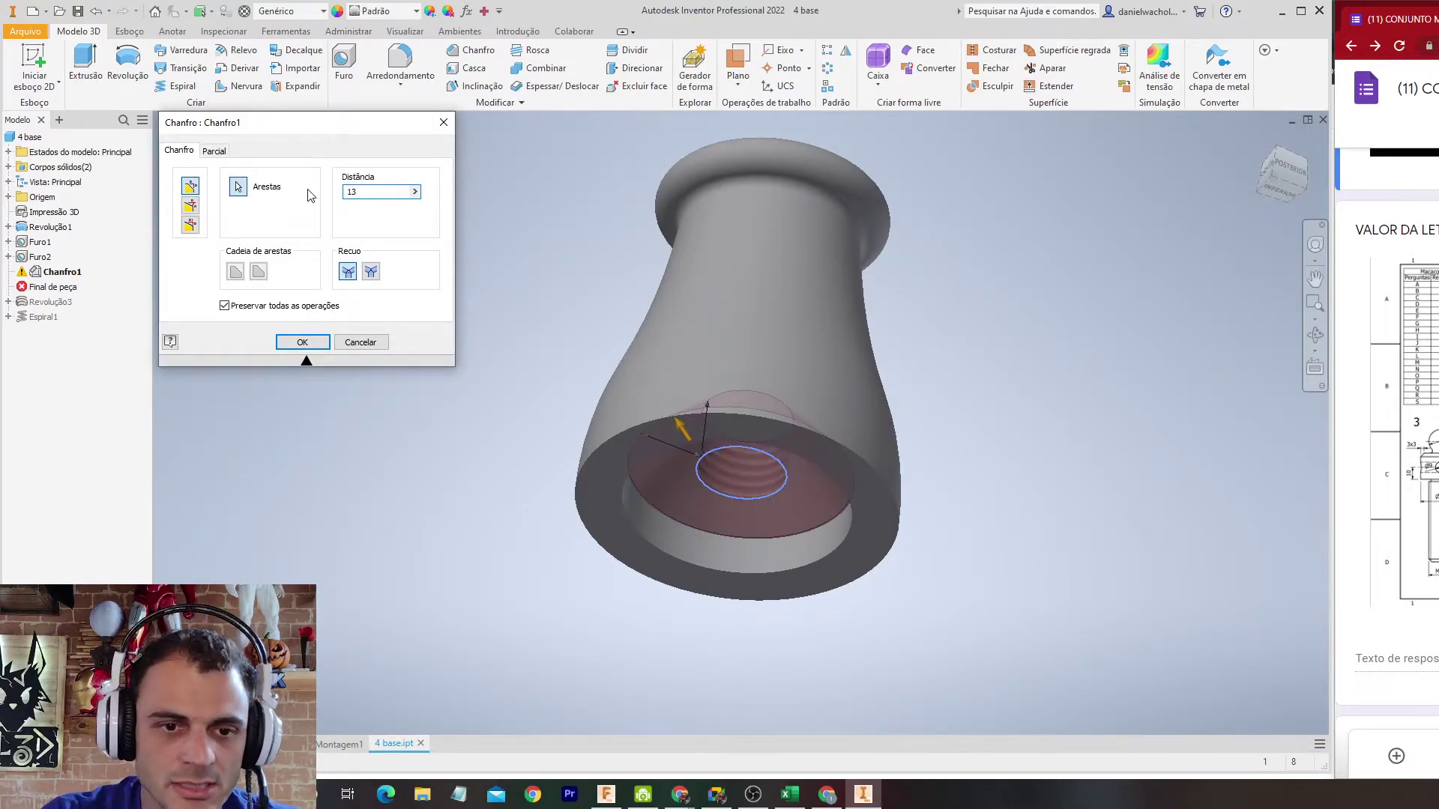
{"action": "left_click", "coordinate": [304, 343]}
{"action": "mouse_move", "coordinate": [462, 484]}
{"action": "middle_mouse_down", "text": "shift"}
{"action": "mouse_move", "coordinate": [459, 410]}
{"action": "mouse_move", "coordinate": [482, 485]}
{"action": "mouse_move", "coordinate": [458, 506]}
{"action": "middle_mouse_up", "text": "shift"}
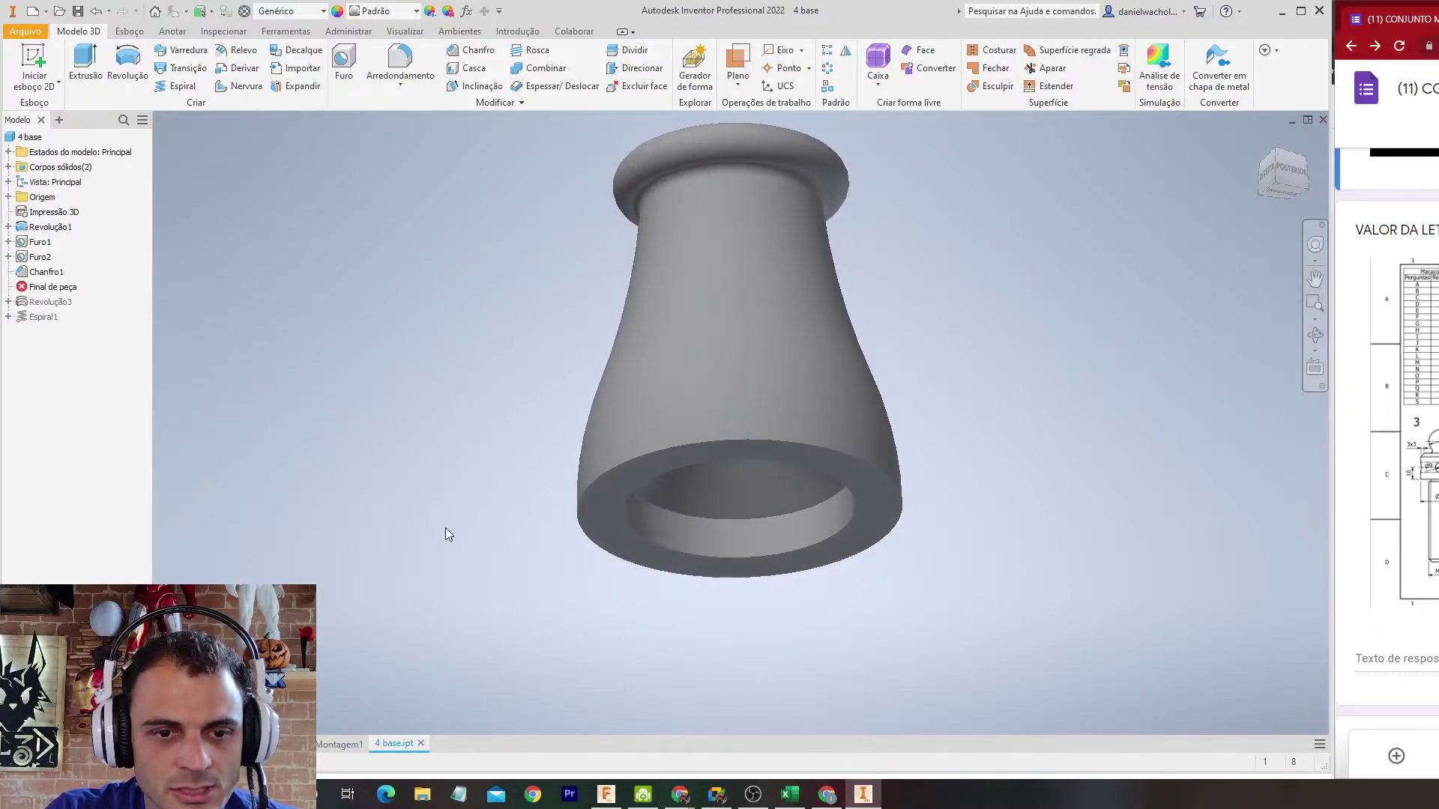
Step: Set the distance of the base's internal chamfer to 13.25 mm
{"action": "left_click", "coordinate": [25, 274]}
{"action": "double_click", "coordinate": [25, 277]}
{"action": "left_click", "coordinate": [398, 193]}
{"action": "key", "text": "BackSpace"}
{"action": "key", "text": "BackSpace"}
{"action": "key", "text": "BackSpace"}
{"action": "type", "text": ".25"}
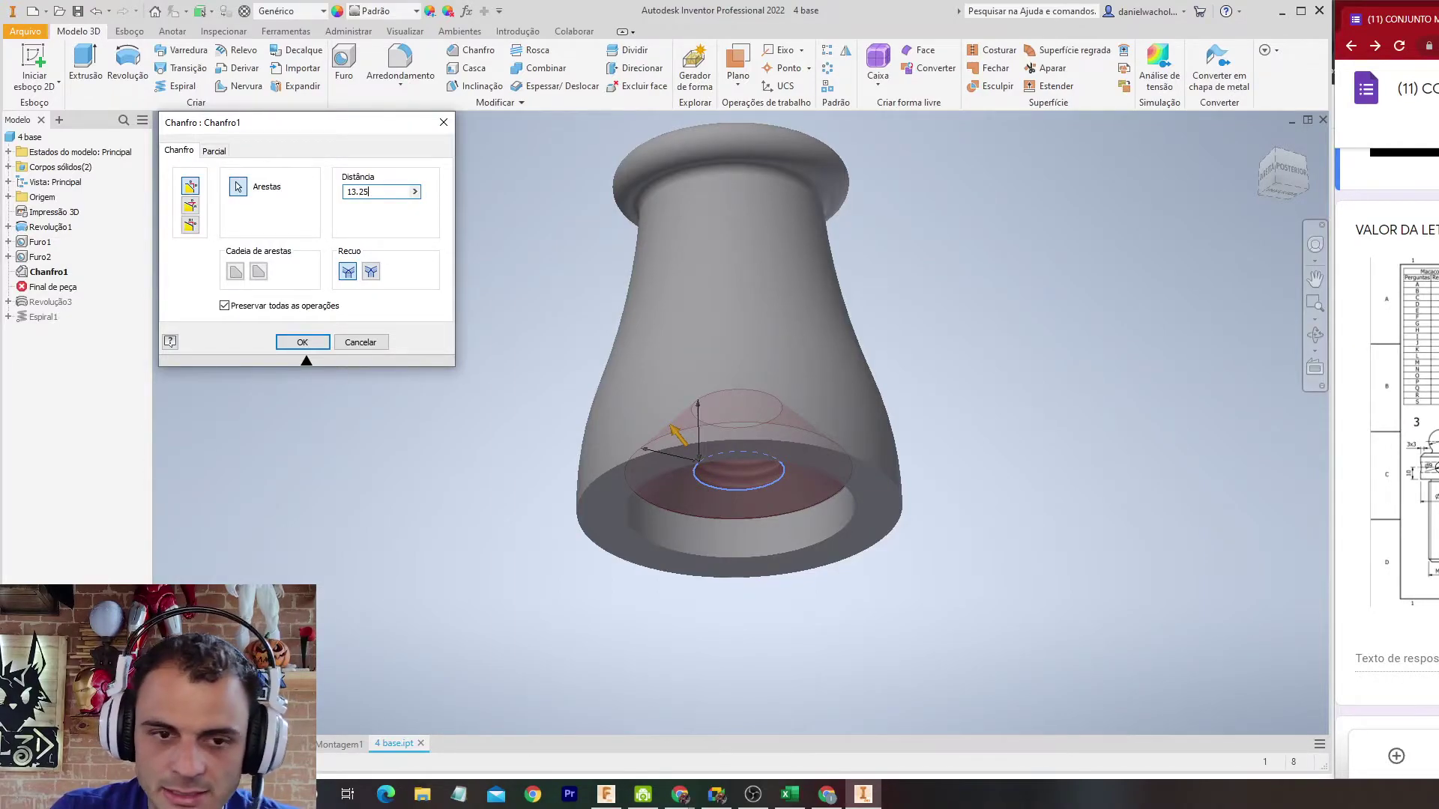
{"action": "key", "text": "Return"}
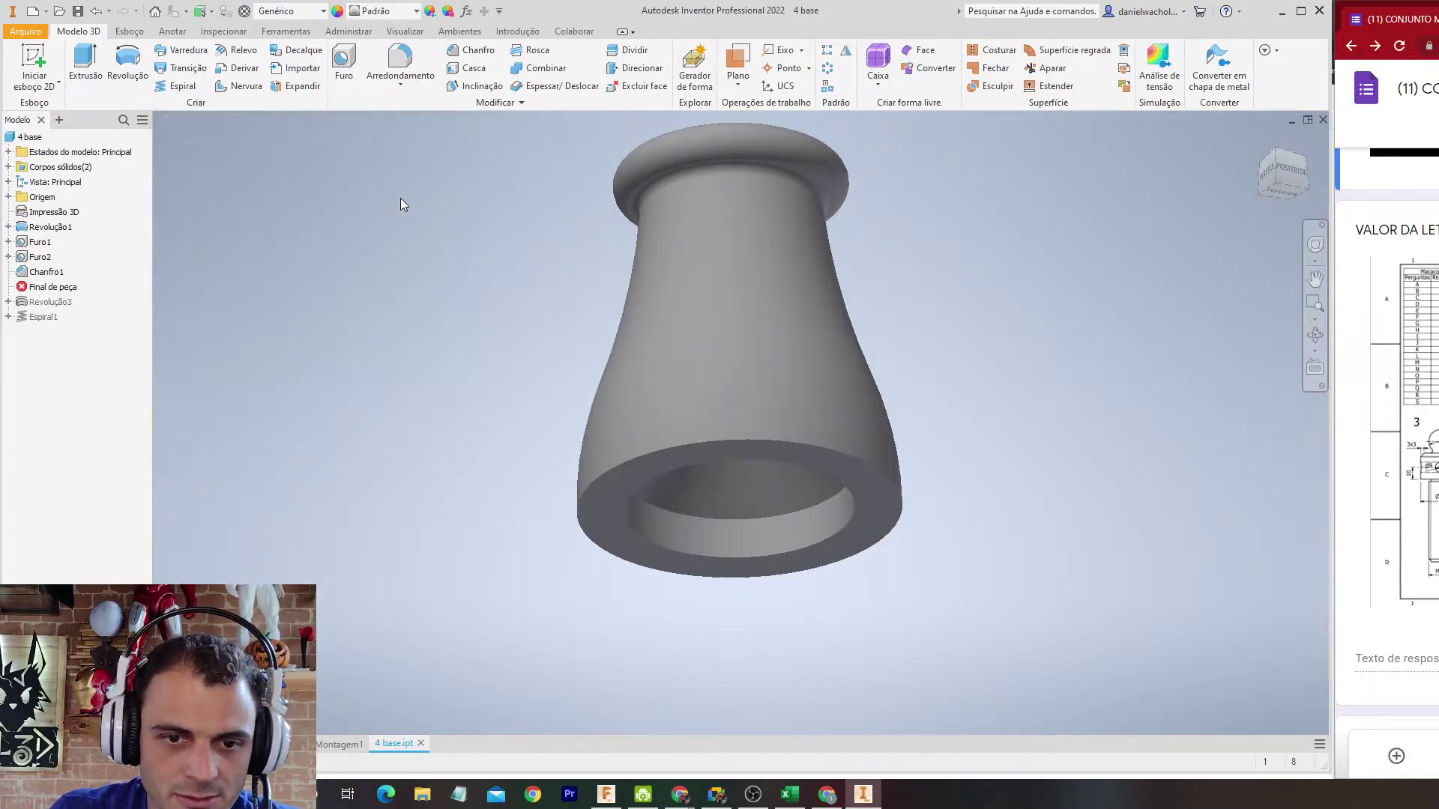
Step: Back in the drawing, hide the solid vertical edge along the supplement's axis and extend the centerline past the supplement's bottom edge
{"action": "left_click", "coordinate": [339, 744]}
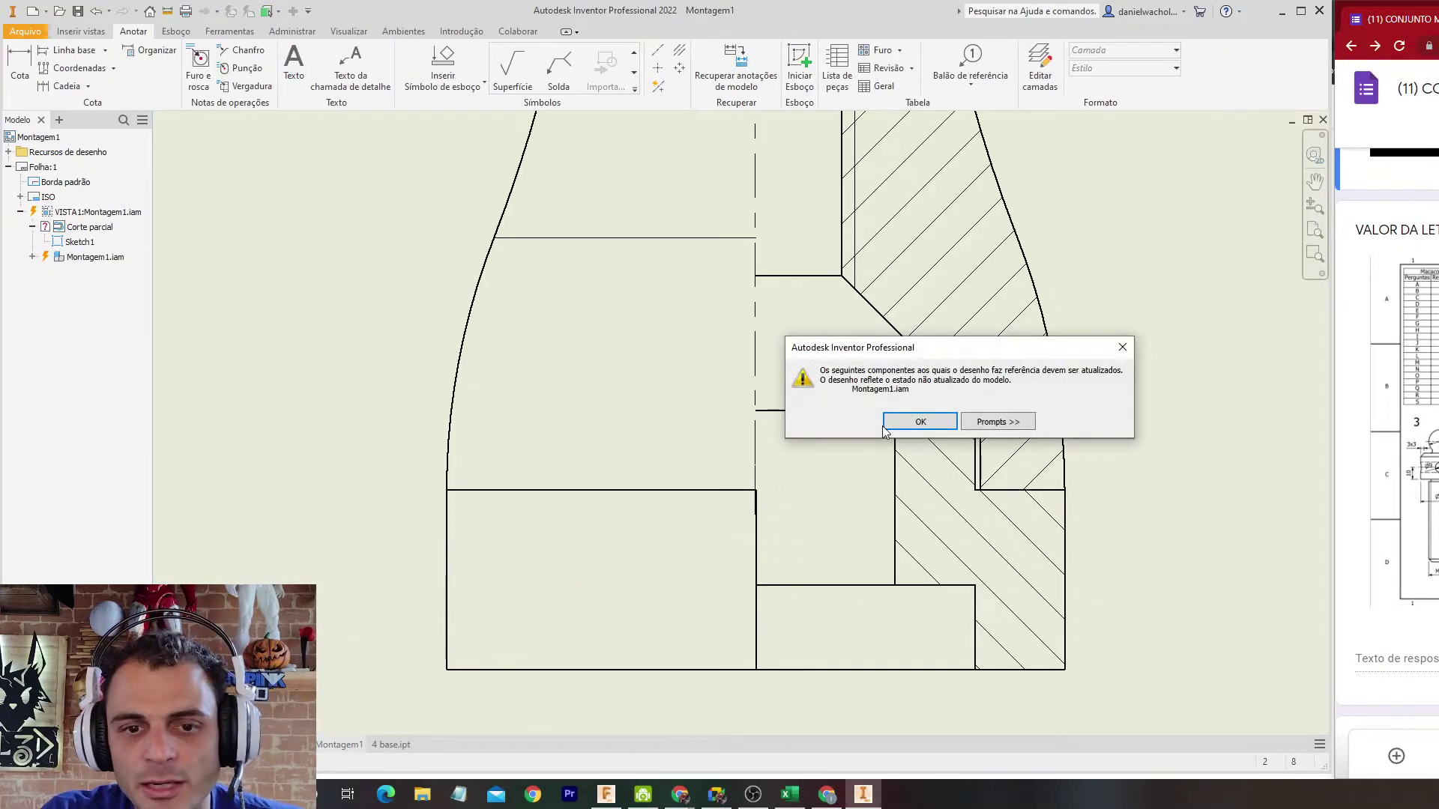
{"action": "left_click", "coordinate": [920, 421]}
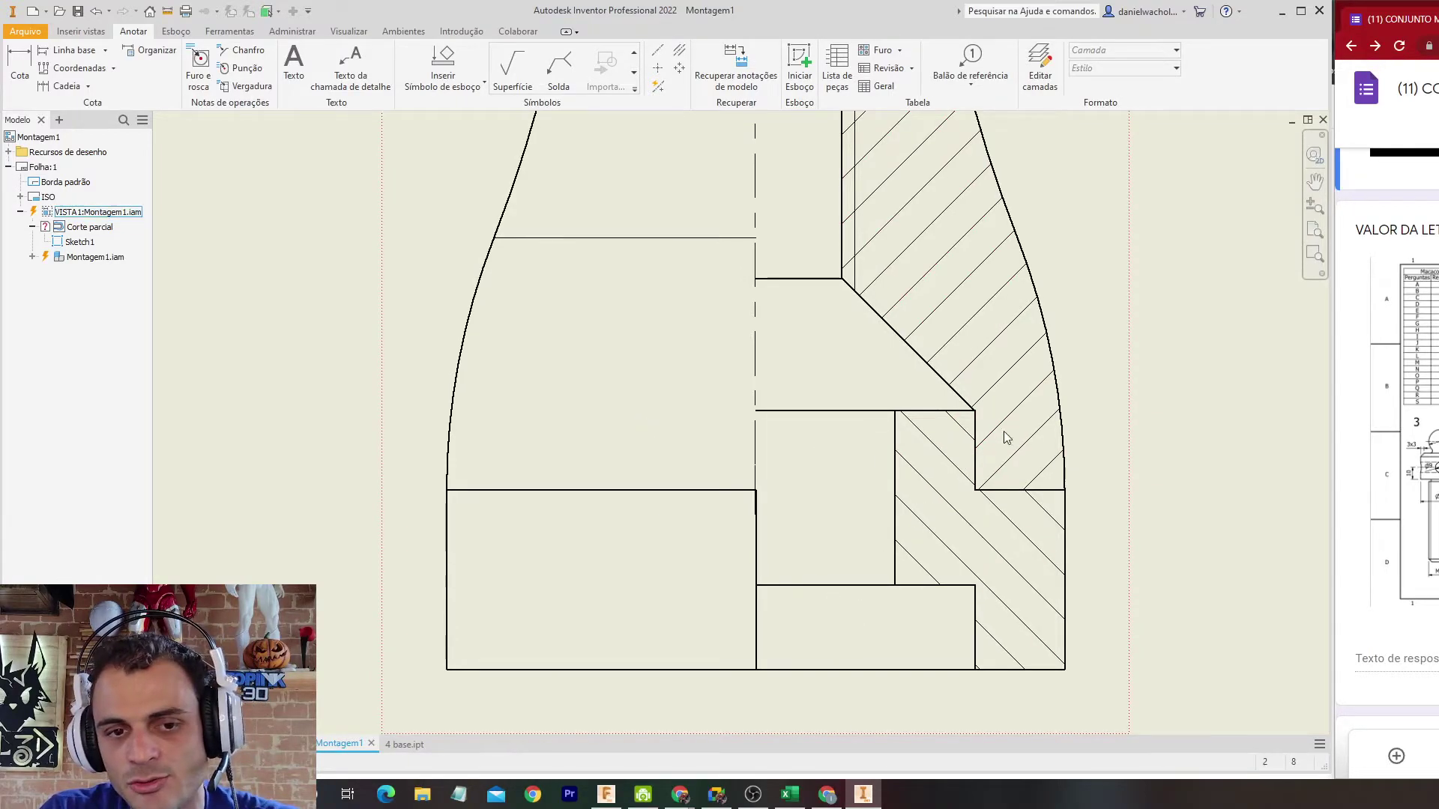
{"action": "left_click", "coordinate": [755, 633]}
{"action": "right_click", "coordinate": [755, 634]}
{"action": "left_click", "coordinate": [781, 664]}
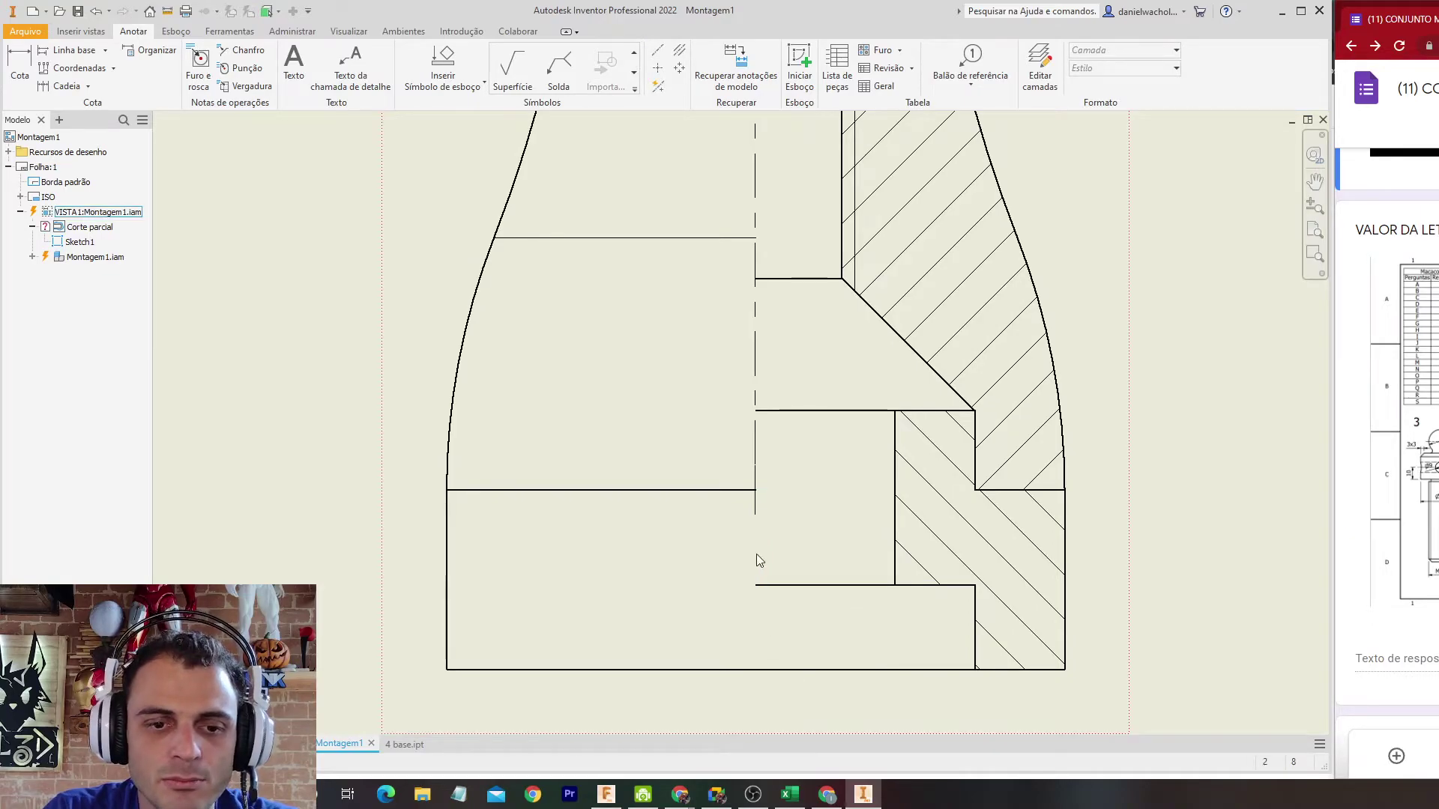
{"action": "scroll", "coordinate": [844, 603], "scroll_direction": "down", "scroll_amount": 5}
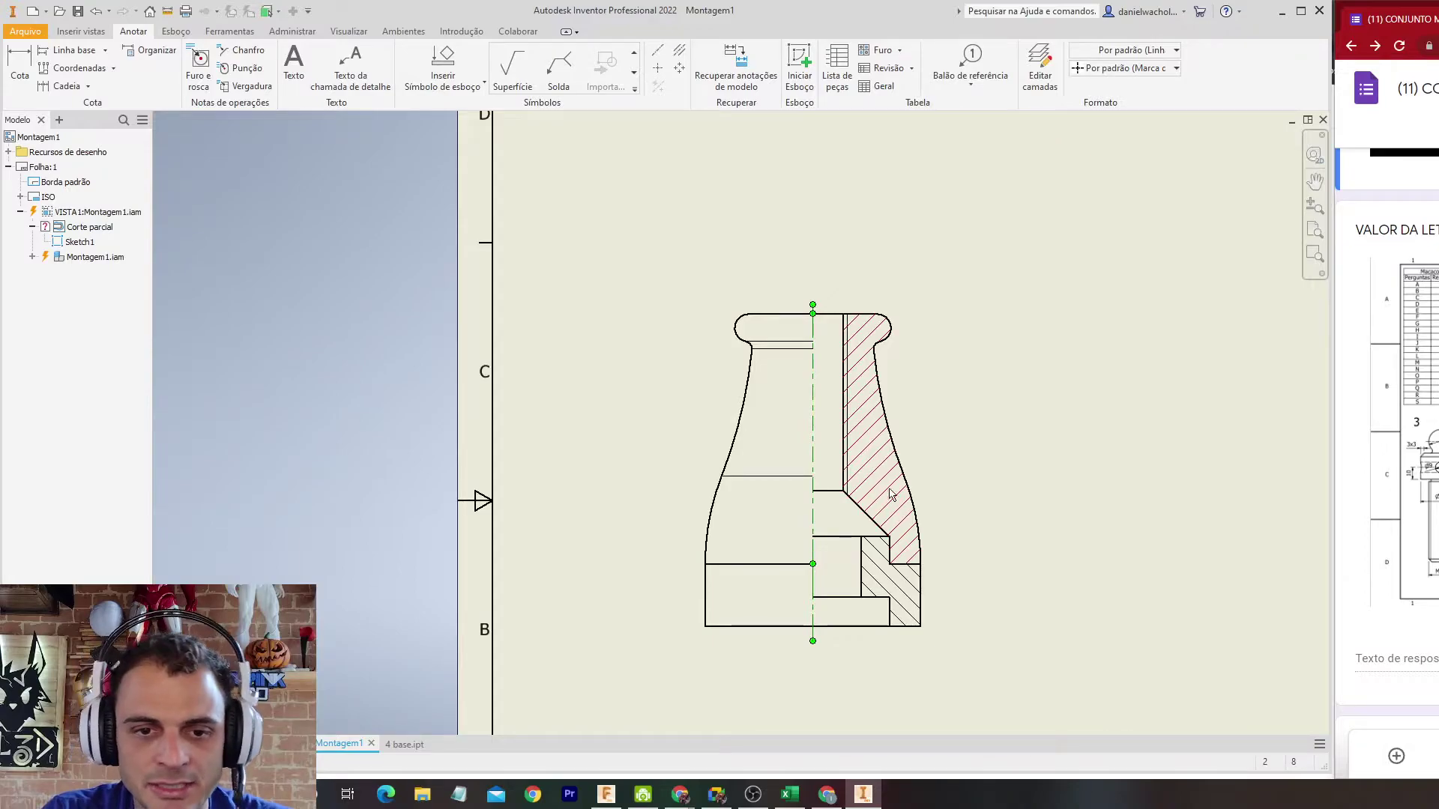
Step: Add a reference balloon to the base's outer contour, using the structured, first-level parts list, and place it beside the neck
{"action": "left_click", "coordinate": [970, 68]}
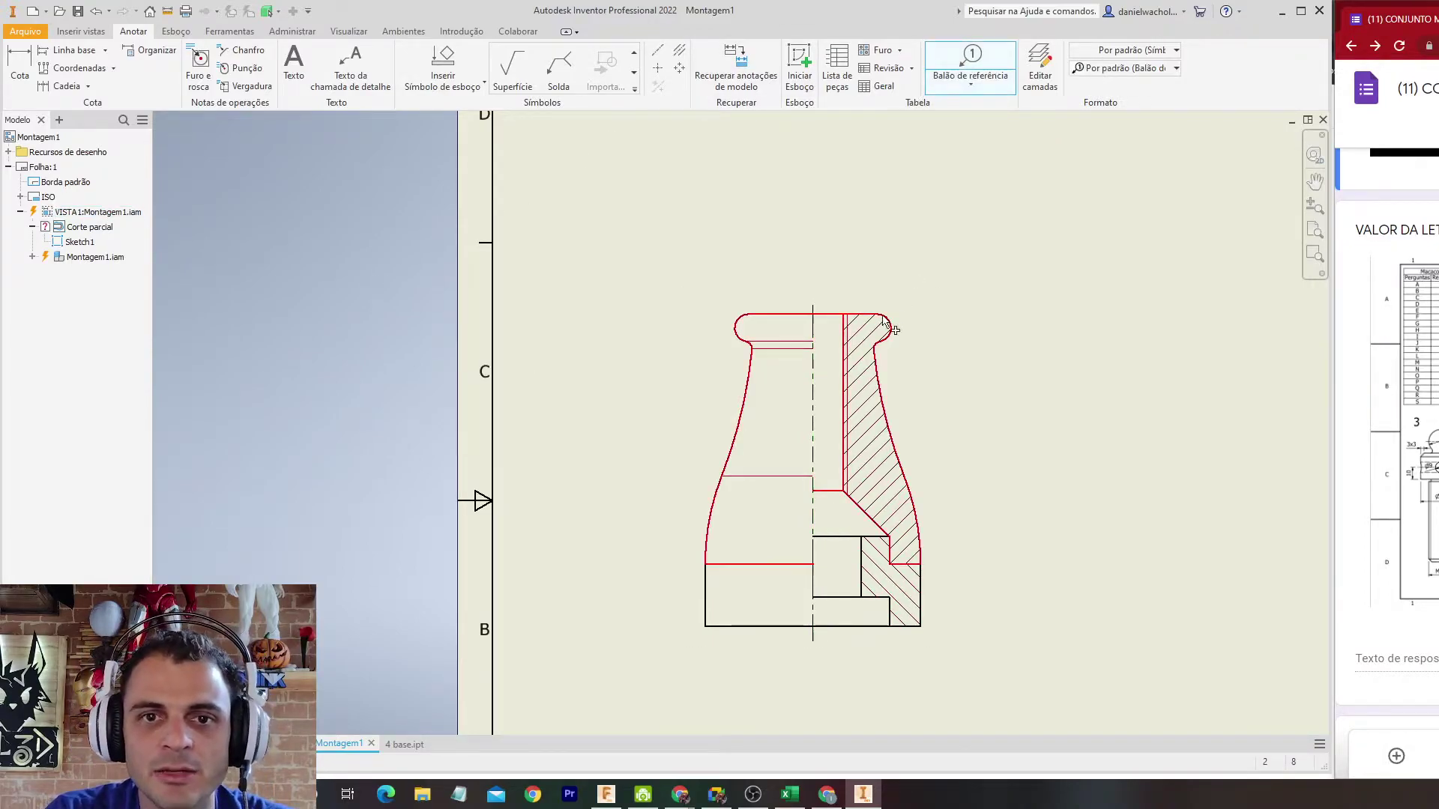
{"action": "left_click", "coordinate": [883, 423]}
{"action": "key", "text": "Return"}
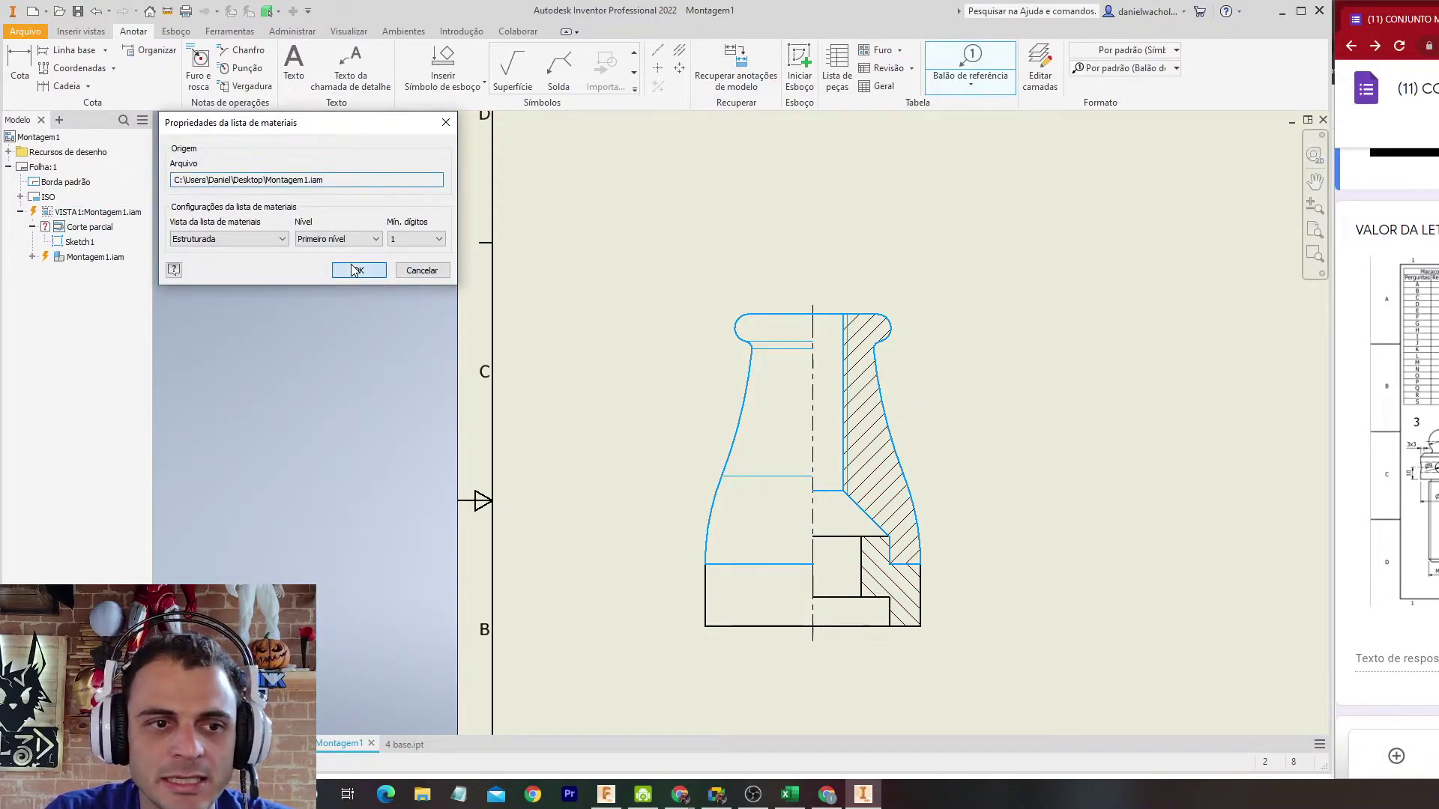
{"action": "left_click", "coordinate": [359, 260]}
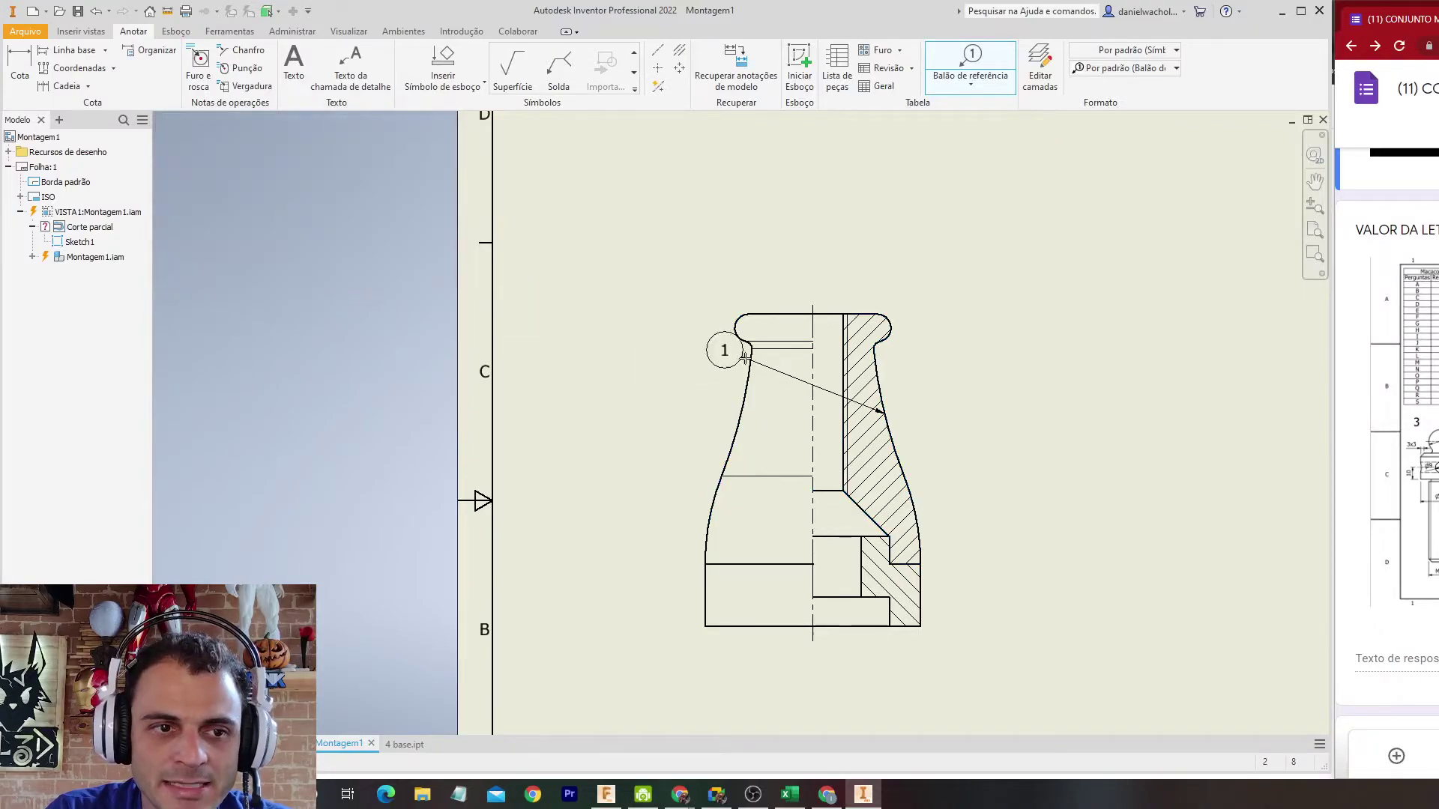
{"action": "right_click", "coordinate": [964, 370]}
{"action": "left_click", "coordinate": [1016, 377]}
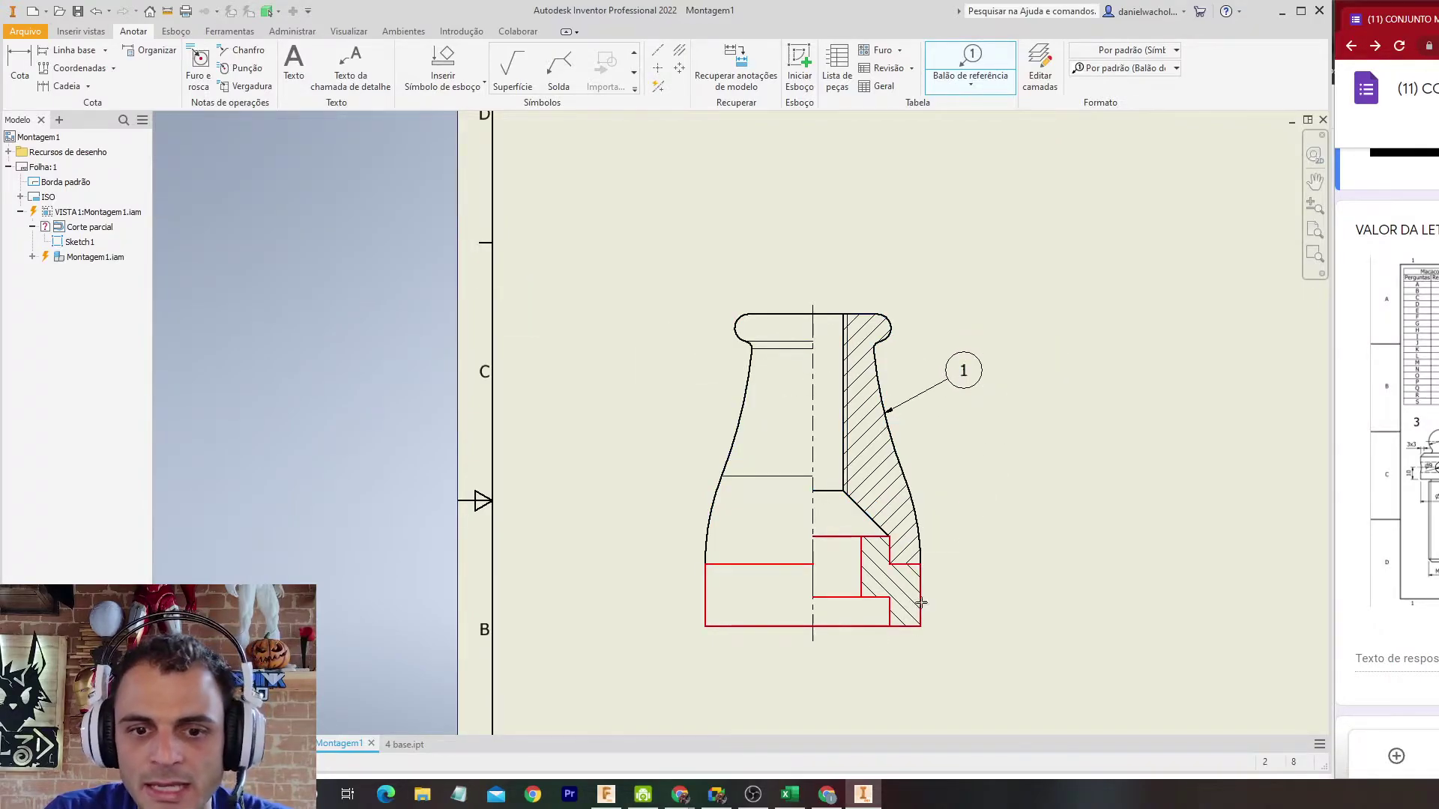
Step: Add a reference balloon to the supplement's outer edge, placed beside it, and end the balloon command
{"action": "left_click", "coordinate": [921, 603]}
{"action": "left_click", "coordinate": [988, 562]}
{"action": "right_click", "coordinate": [988, 561]}
{"action": "left_click", "coordinate": [1032, 561]}
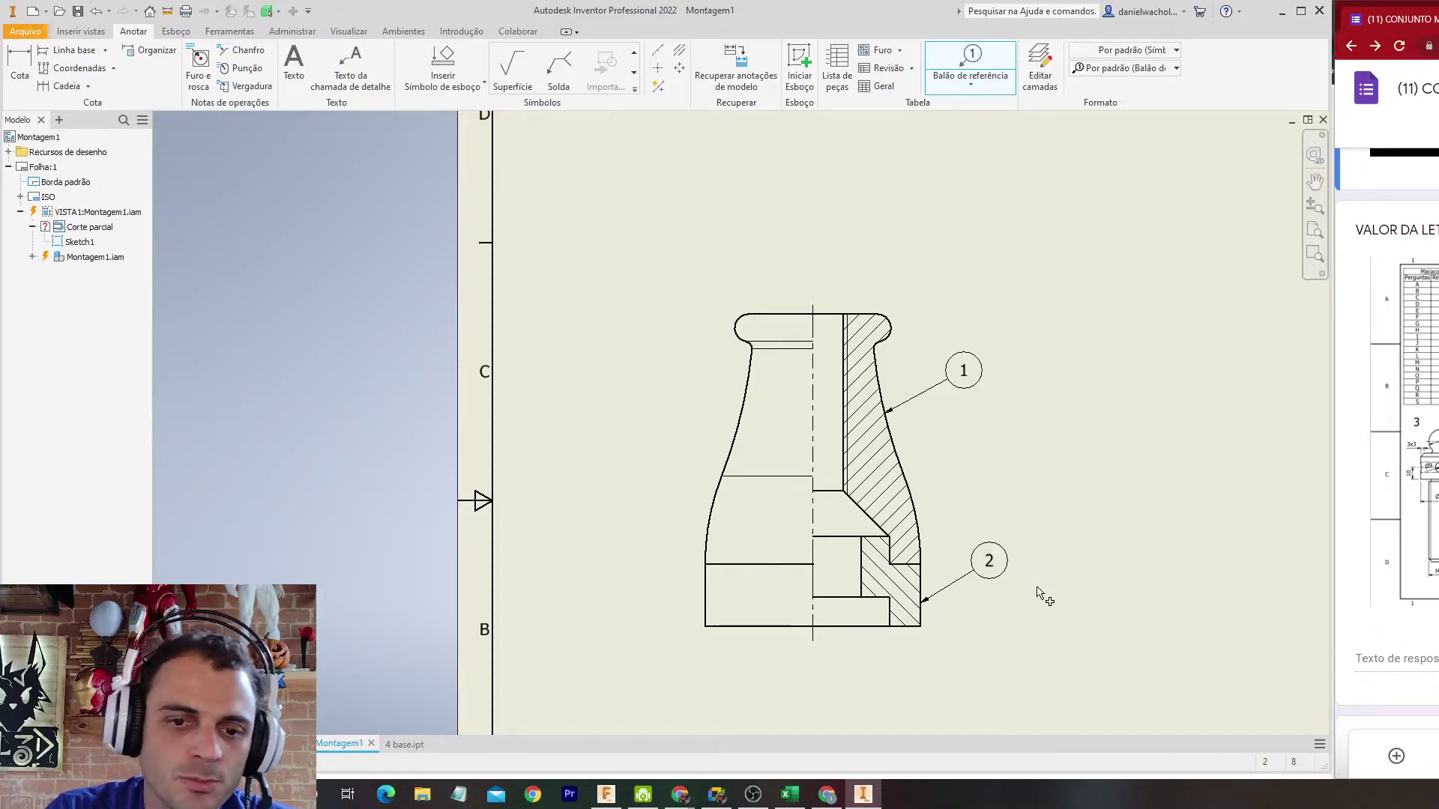
{"action": "key", "text": "Escape"}
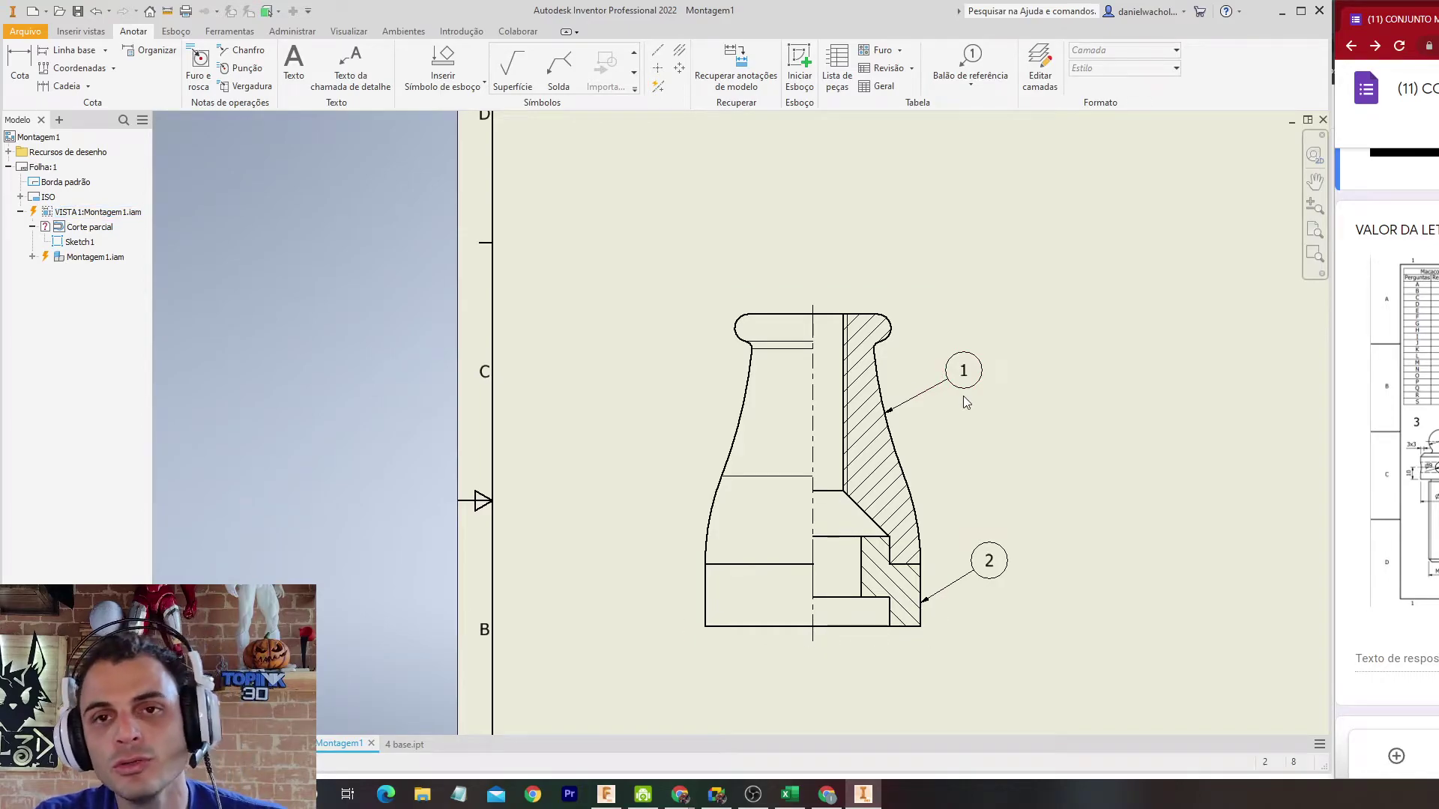
Step: Move the leader end of balloon 1 from the base's contour into its hatched section area
{"action": "scroll", "coordinate": [929, 404], "scroll_direction": "up", "scroll_amount": 3}
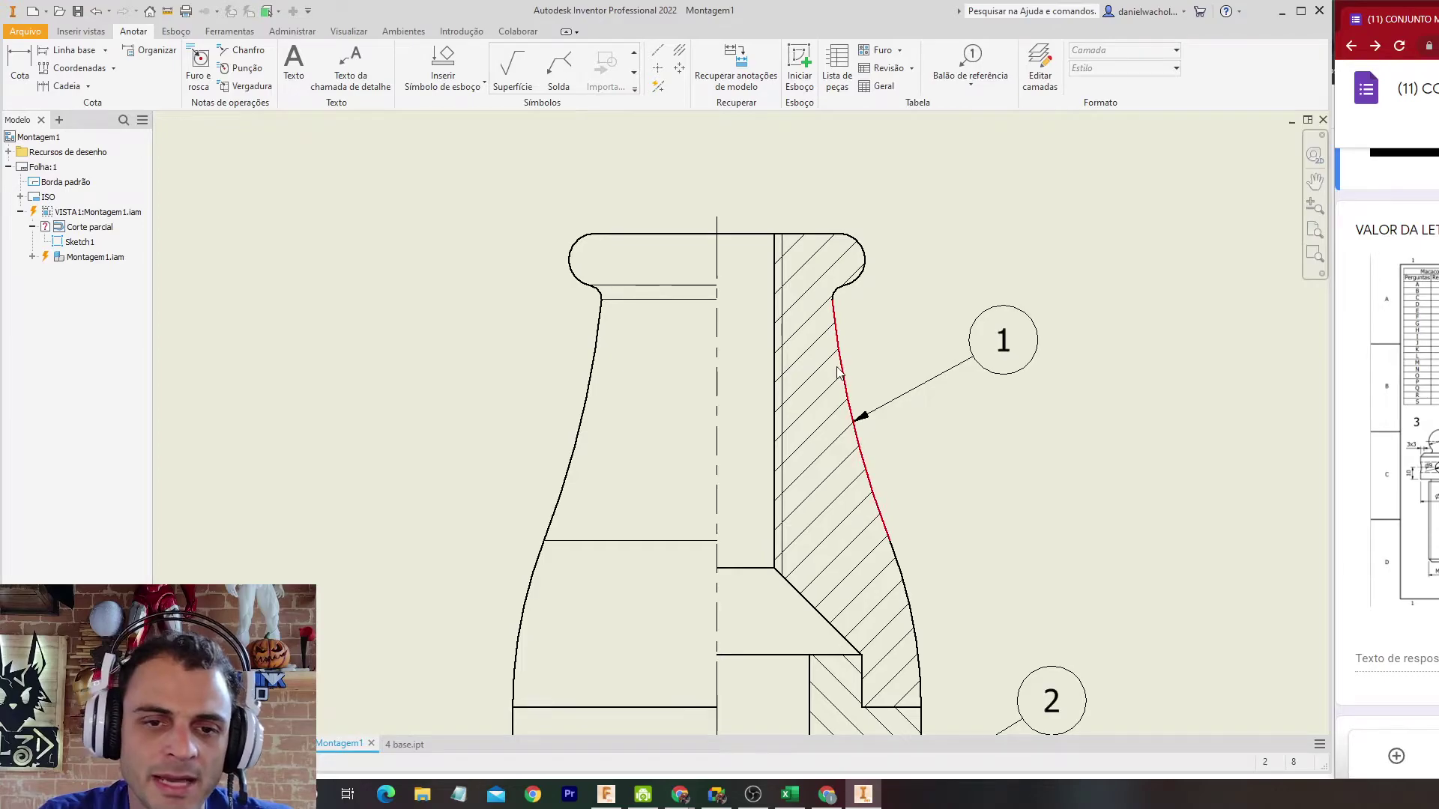
{"action": "left_click", "coordinate": [859, 424]}
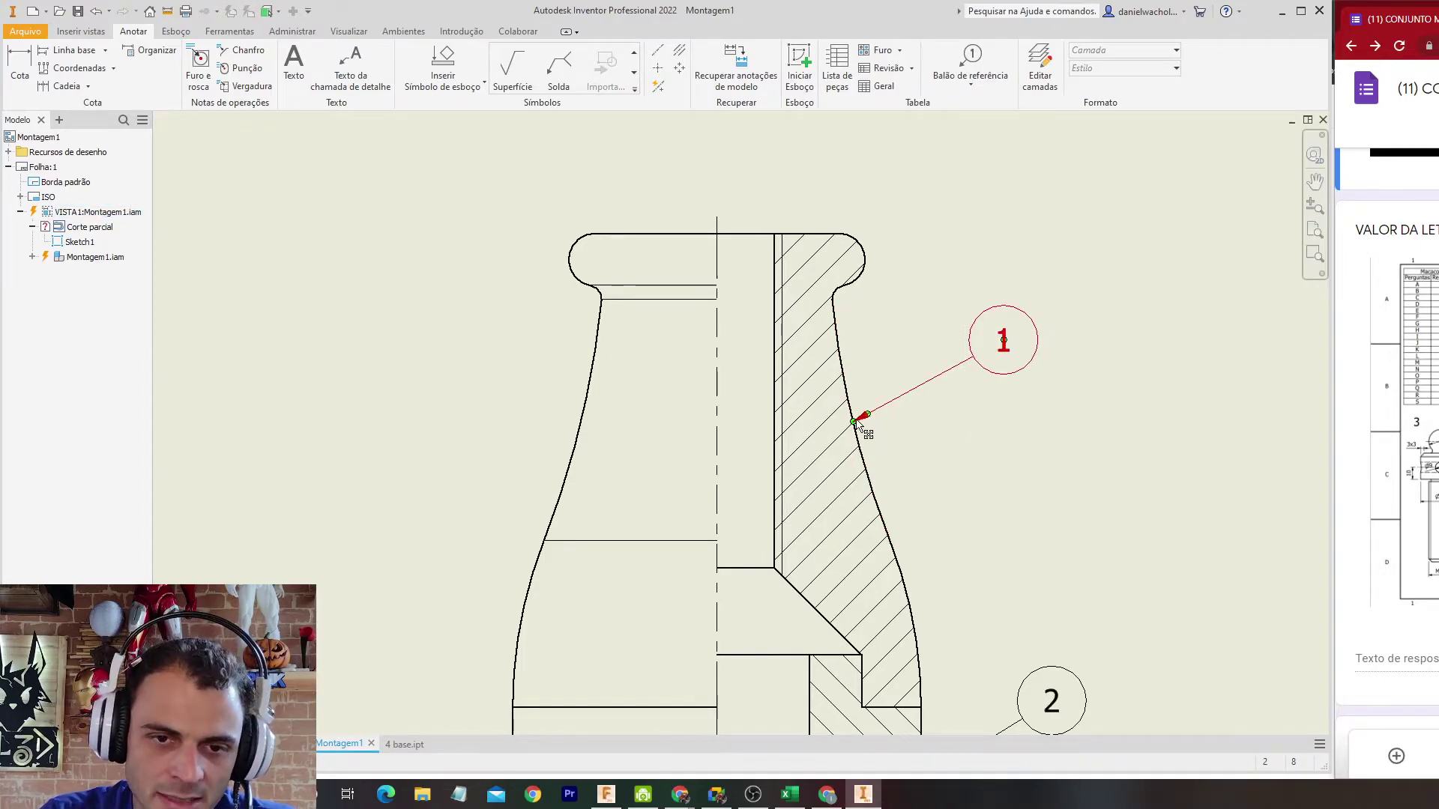
{"action": "left_click", "coordinate": [813, 458]}
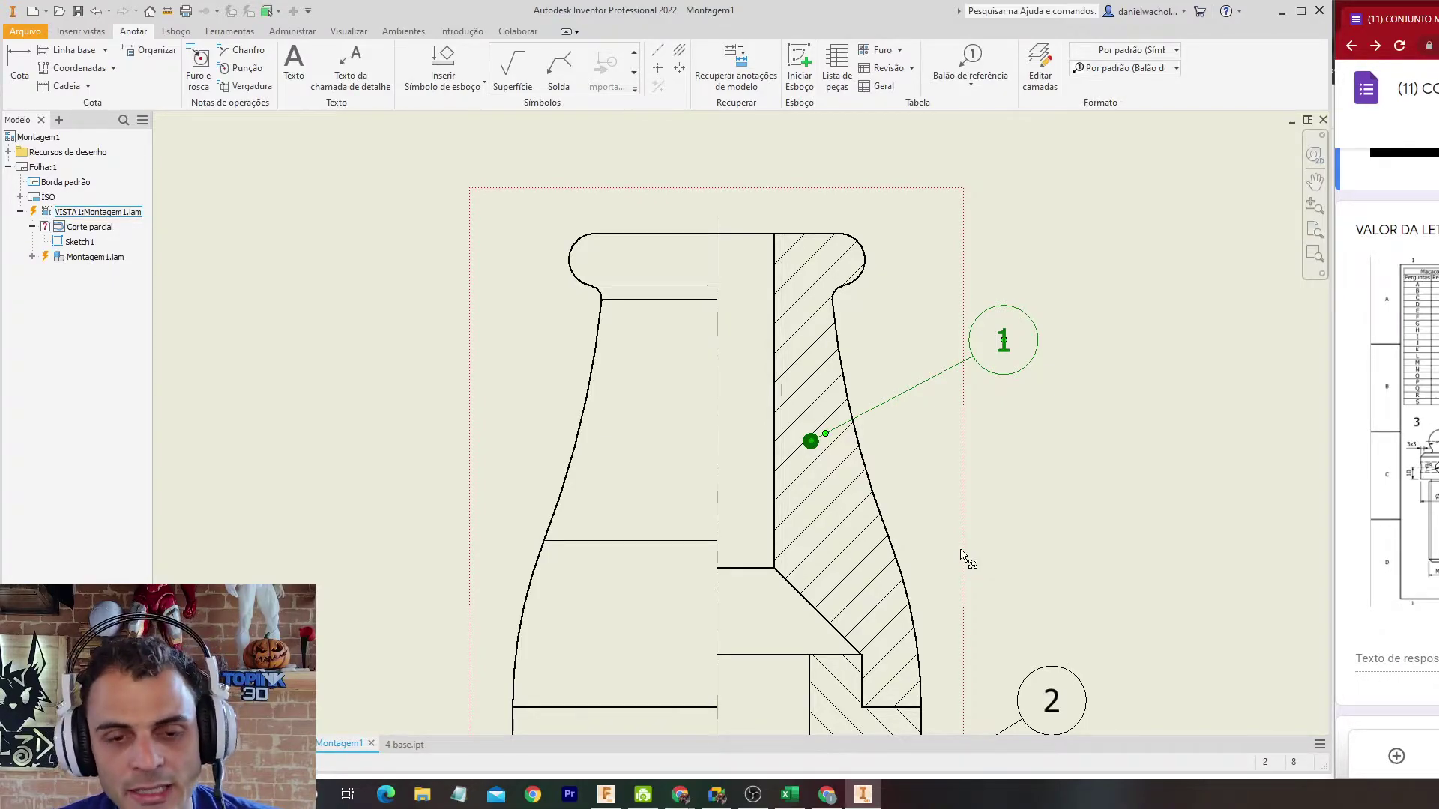
{"action": "left_click", "coordinate": [1038, 517]}
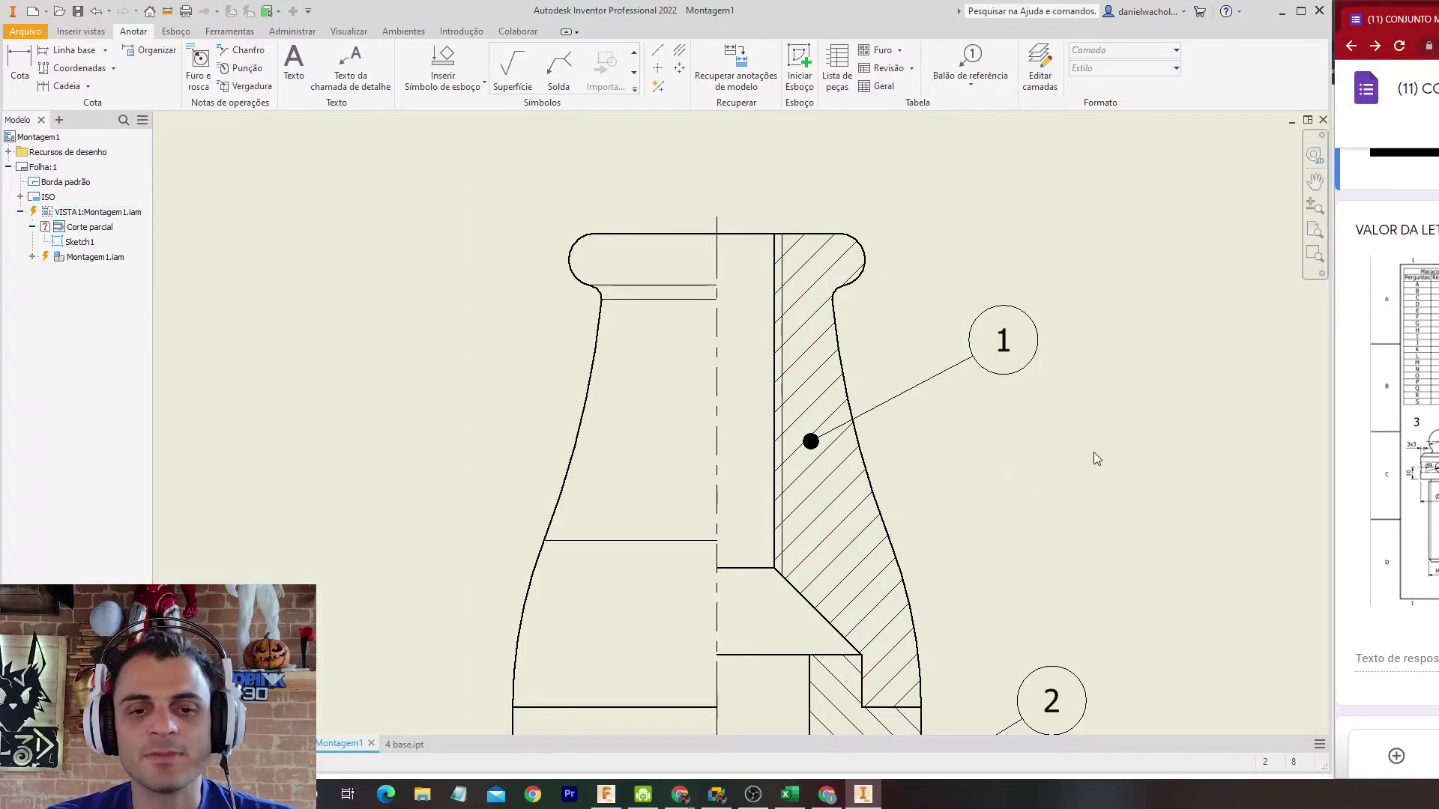
{"action": "scroll", "coordinate": [1087, 450], "scroll_direction": "down", "scroll_amount": 2}
{"action": "left_click", "coordinate": [843, 464]}
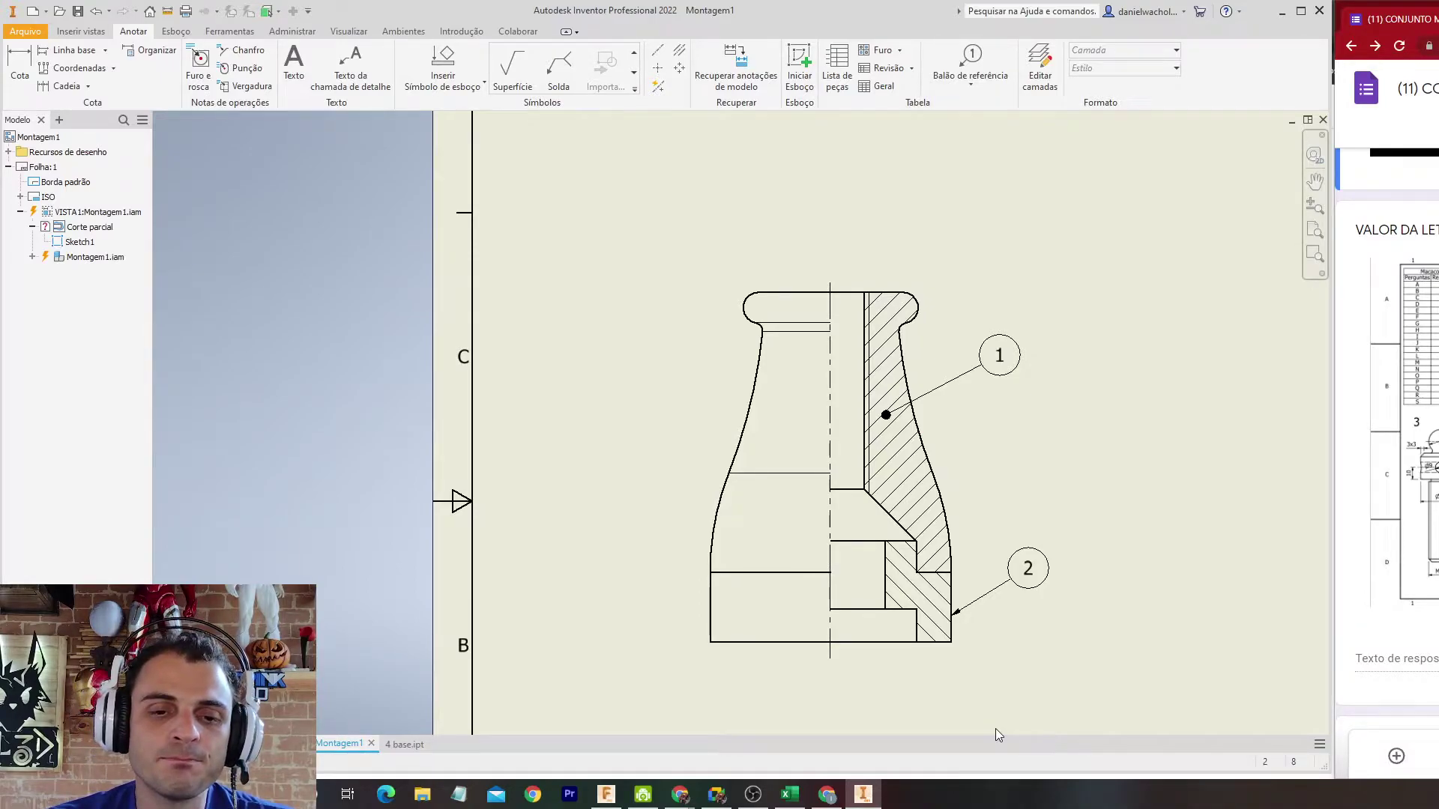
{"action": "left_click", "coordinate": [808, 433]}
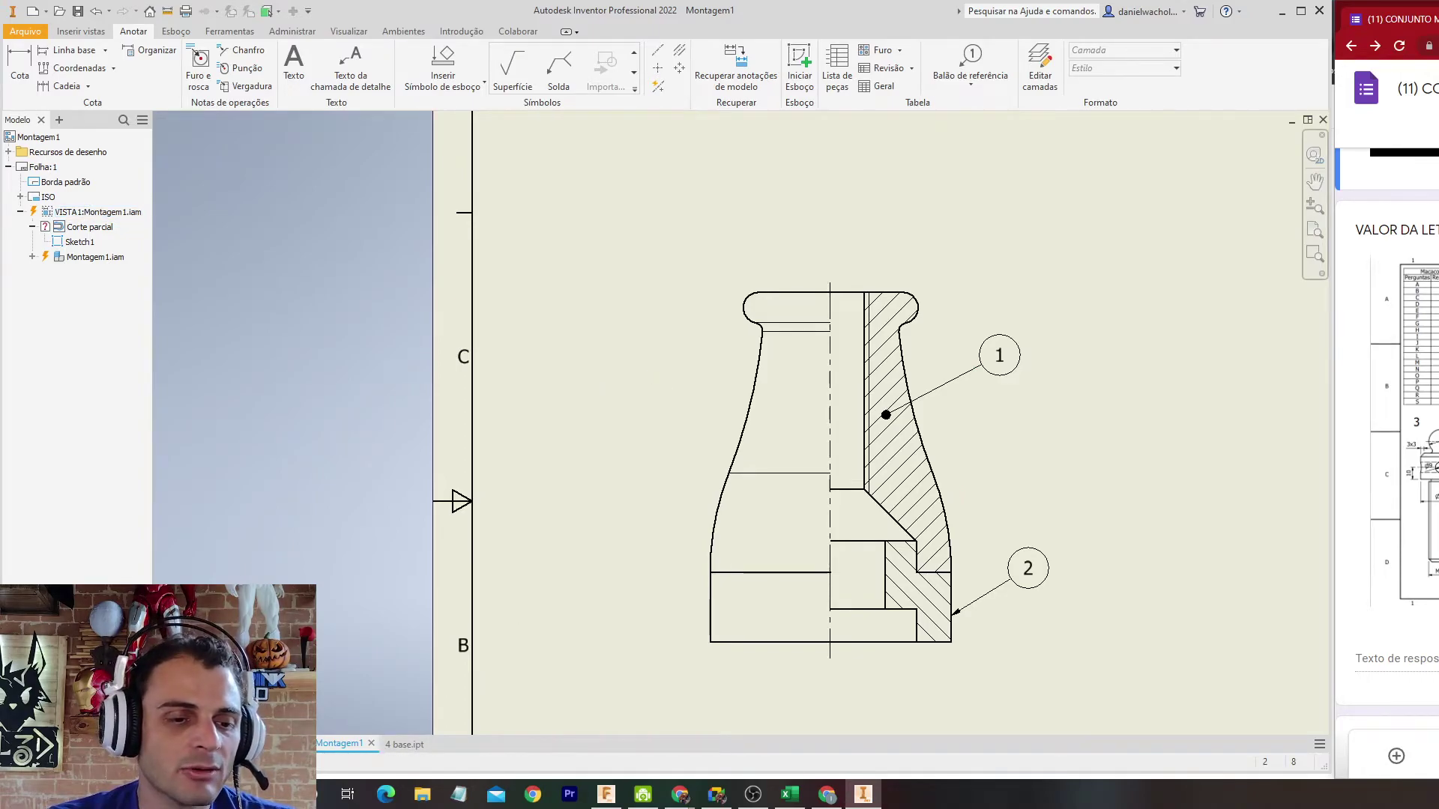
Step: In the assembly, insert the 3 parafuso part and place a single copy beside the base
{"action": "left_click", "coordinate": [279, 744]}
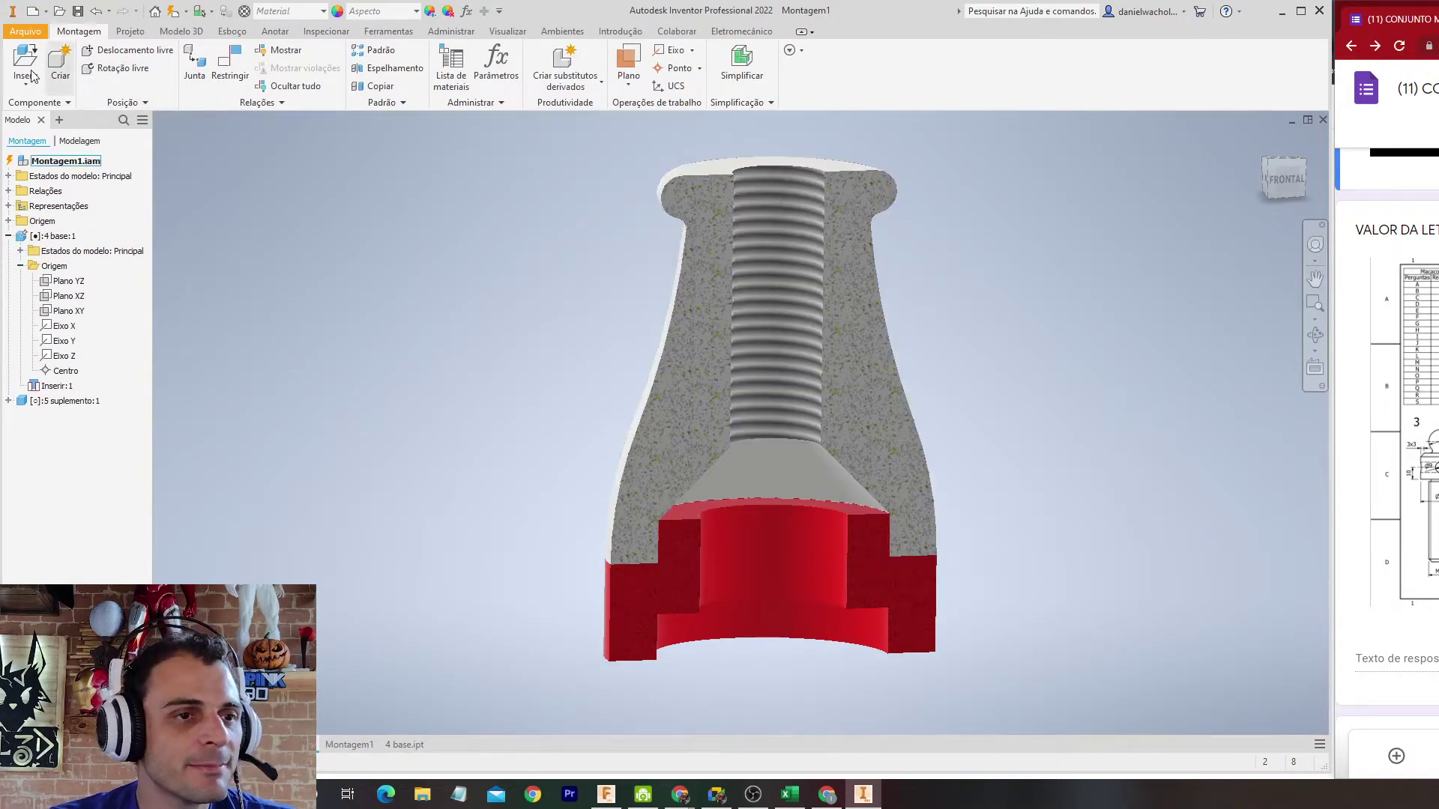
{"action": "left_click", "coordinate": [58, 64]}
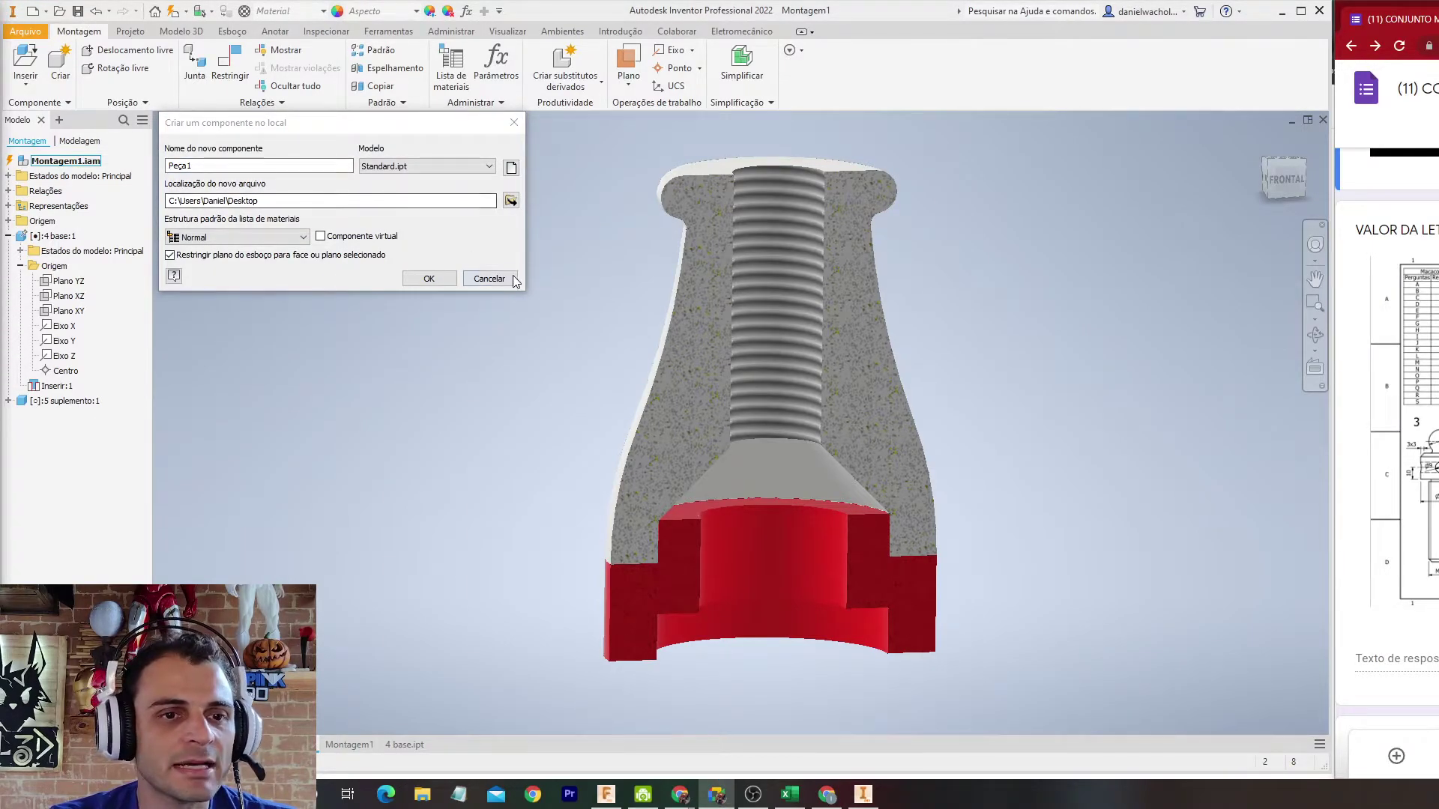
{"action": "left_click", "coordinate": [489, 279]}
{"action": "left_click", "coordinate": [26, 62]}
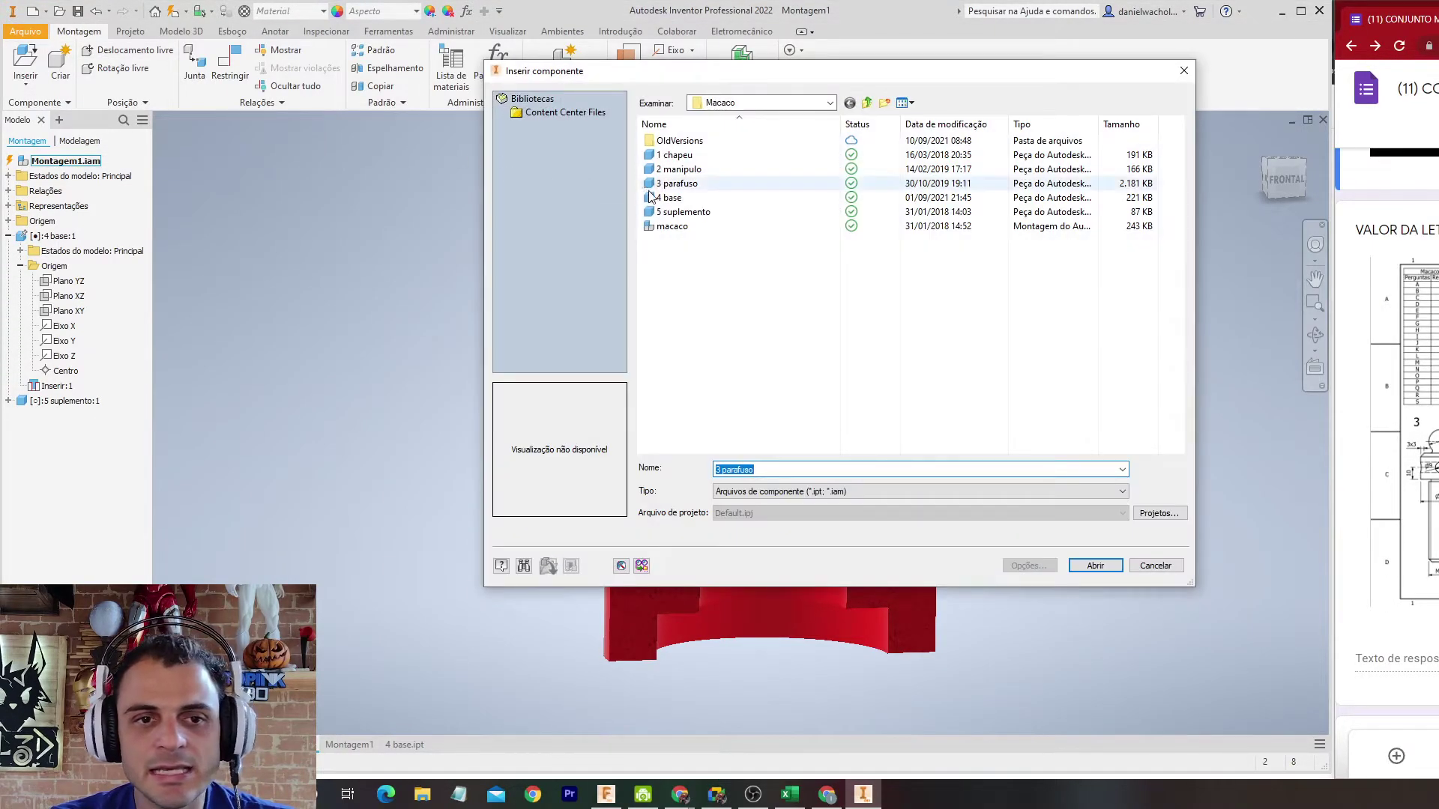
{"action": "double_click", "coordinate": [681, 185]}
{"action": "scroll", "coordinate": [485, 348], "scroll_direction": "down", "scroll_amount": 3}
{"action": "left_click", "coordinate": [469, 320]}
{"action": "key", "text": "Escape"}
Step: Apply the Amarelo appearance to the inserted screw and clear the selection
{"action": "left_click", "coordinate": [428, 203]}
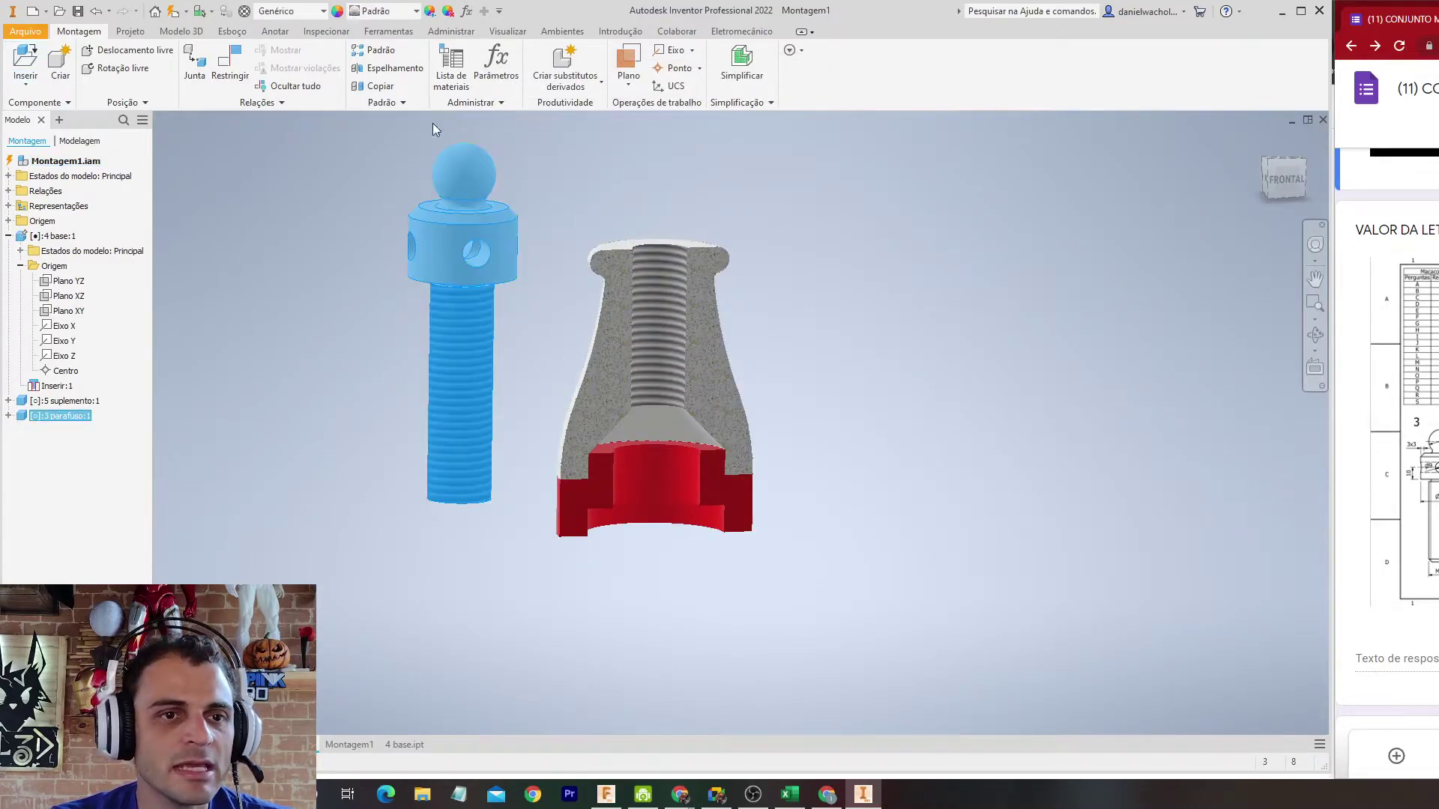
{"action": "left_click", "coordinate": [382, 11]}
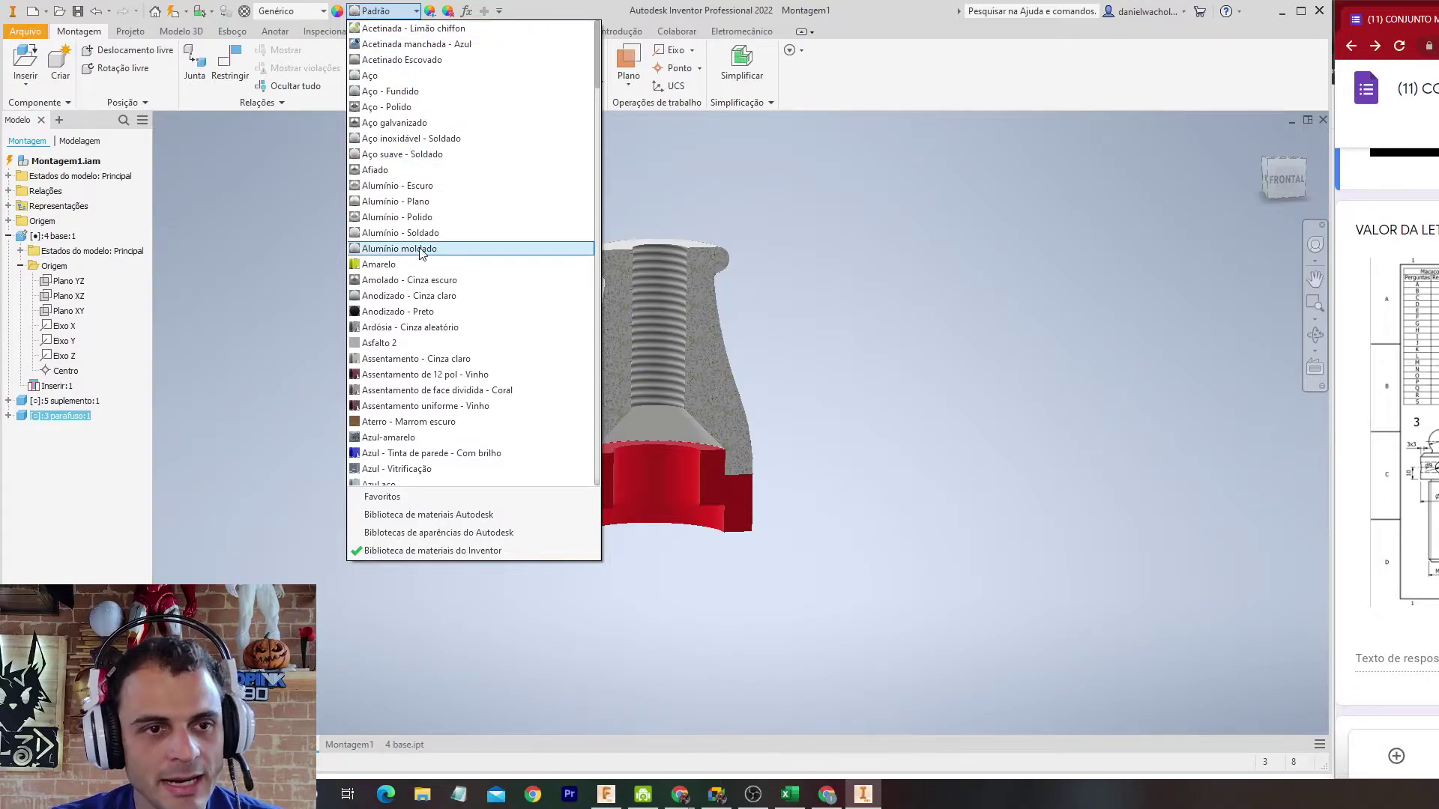
{"action": "left_click", "coordinate": [411, 264]}
{"action": "left_click", "coordinate": [312, 276]}
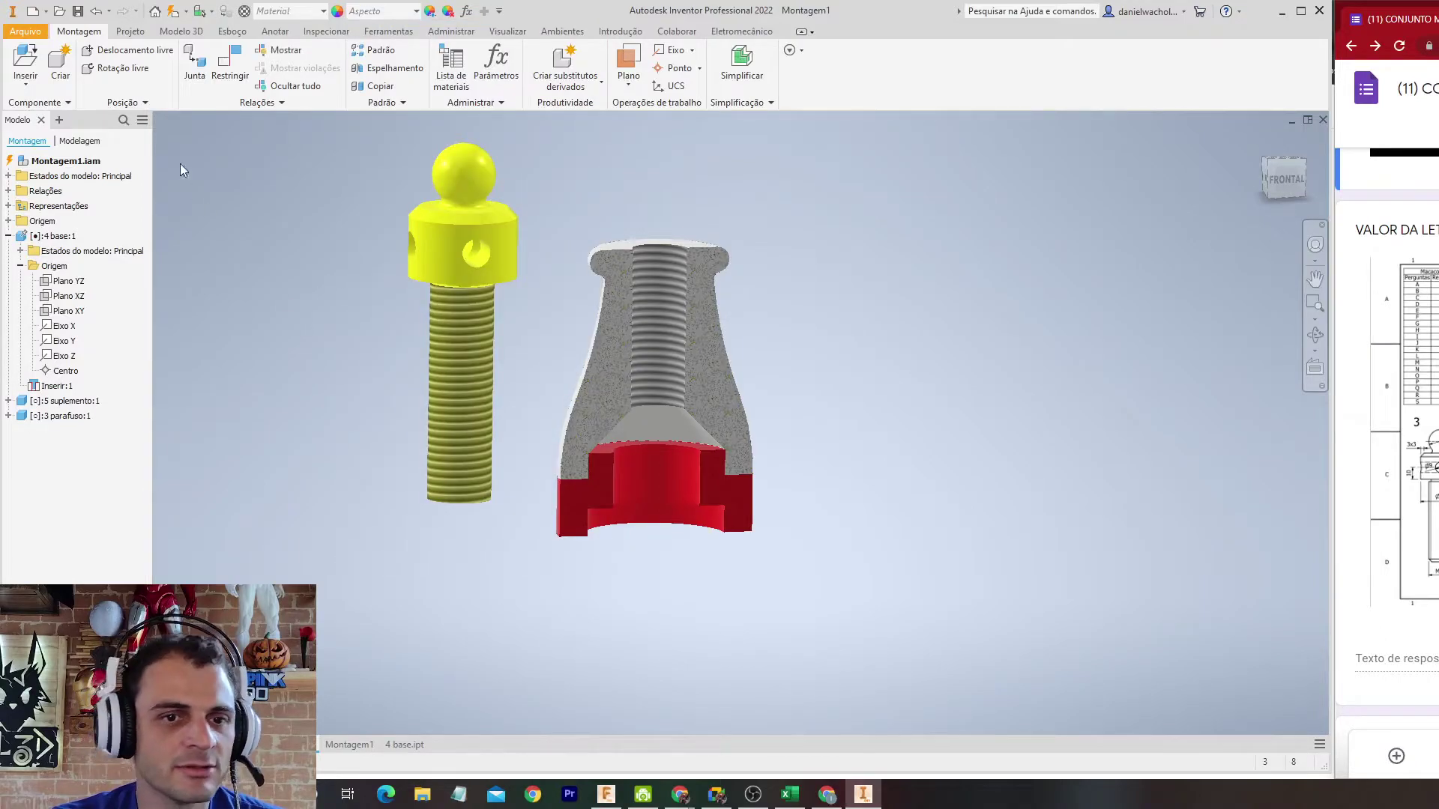
Step: Mate the screw's axis to the base's threaded hole axis with 0 mm offset and slide the screw along the hole
{"action": "left_click", "coordinate": [230, 68]}
{"action": "left_click", "coordinate": [442, 355]}
{"action": "left_click", "coordinate": [667, 290]}
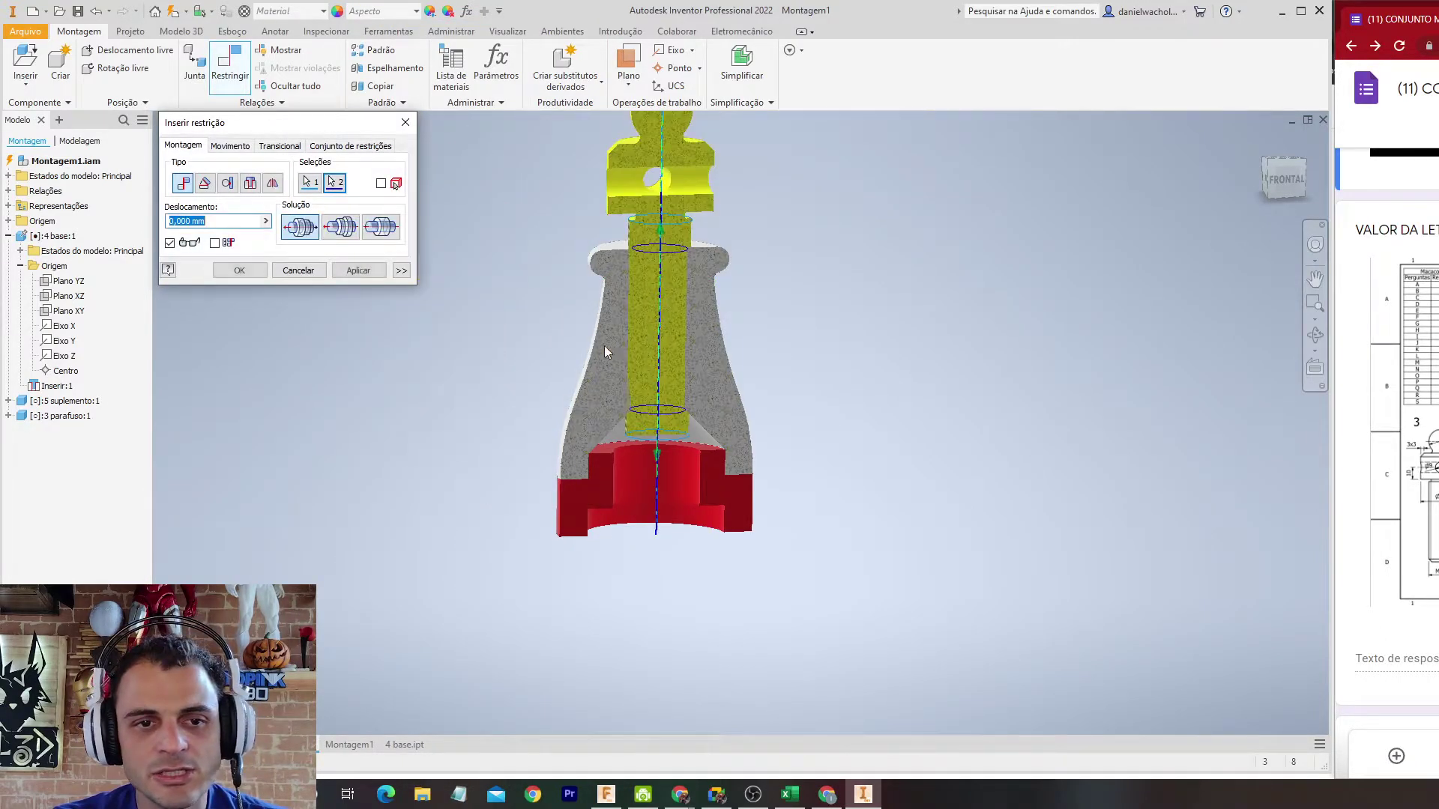
{"action": "left_click", "coordinate": [249, 272]}
{"action": "middle_click_drag", "start_coordinate": [936, 255], "coordinate": [931, 296]}
{"action": "mouse_move", "coordinate": [650, 242]}
{"action": "left_mouse_down"}
{"action": "mouse_move", "coordinate": [649, 255]}
{"action": "mouse_move", "coordinate": [660, 209]}
{"action": "mouse_move", "coordinate": [658, 277]}
{"action": "mouse_move", "coordinate": [650, 123]}
{"action": "mouse_move", "coordinate": [642, 264]}
{"action": "mouse_move", "coordinate": [647, 250]}
{"action": "left_mouse_up"}
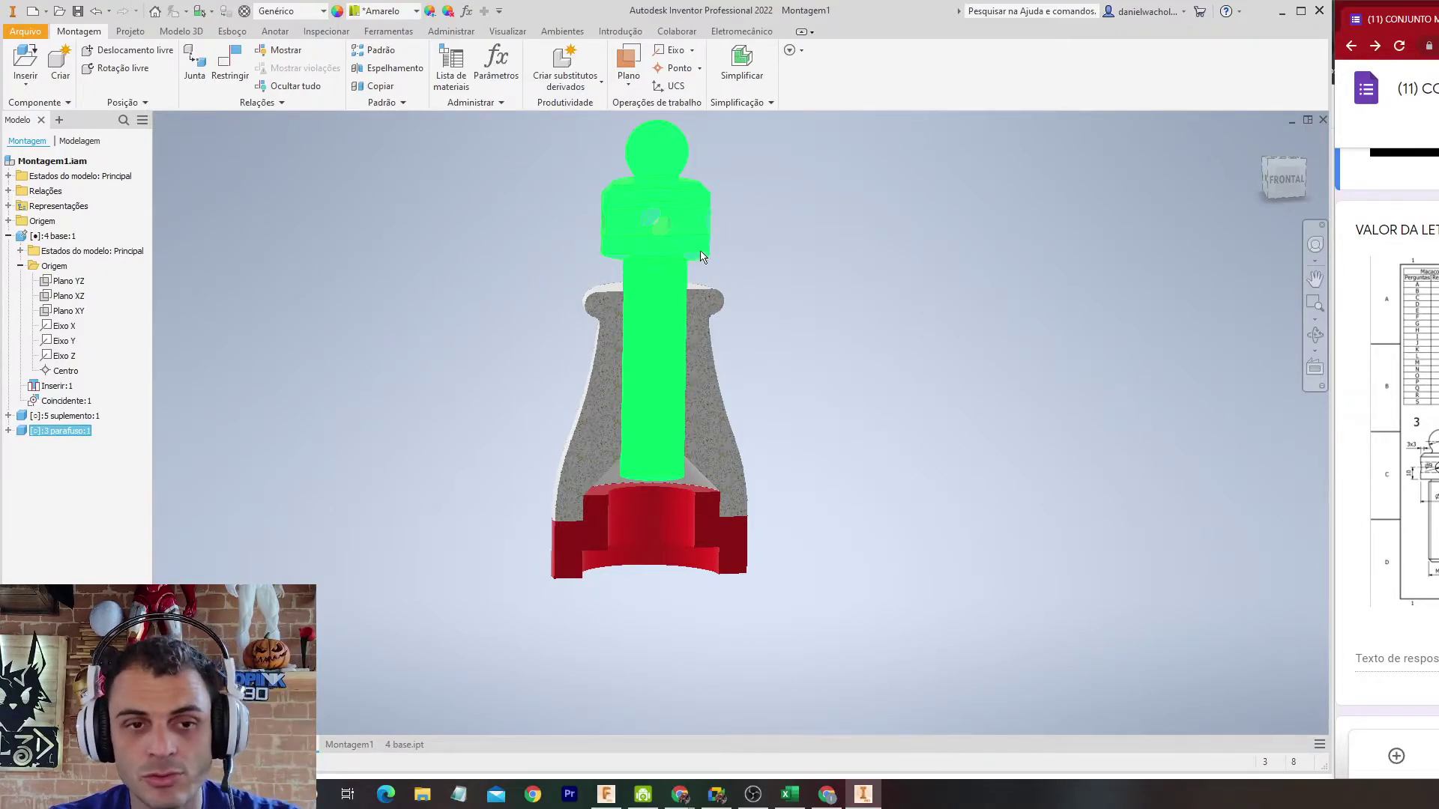
Step: Check how the screw is represented in the drawing's half-sectioned view, looking briefly at the base part file
{"action": "left_click", "coordinate": [852, 348]}
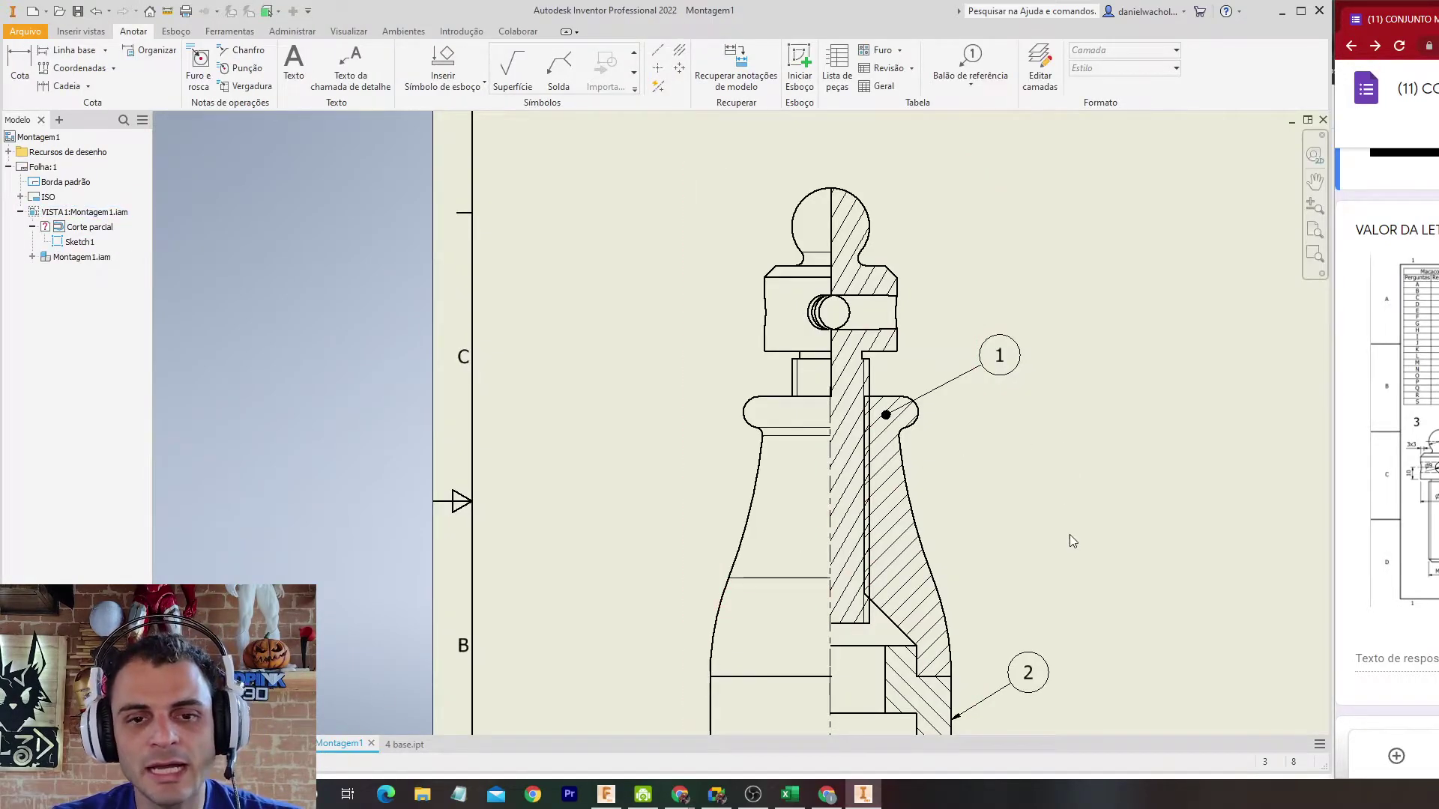
{"action": "middle_click_drag", "start_coordinate": [1068, 530], "coordinate": [1040, 424]}
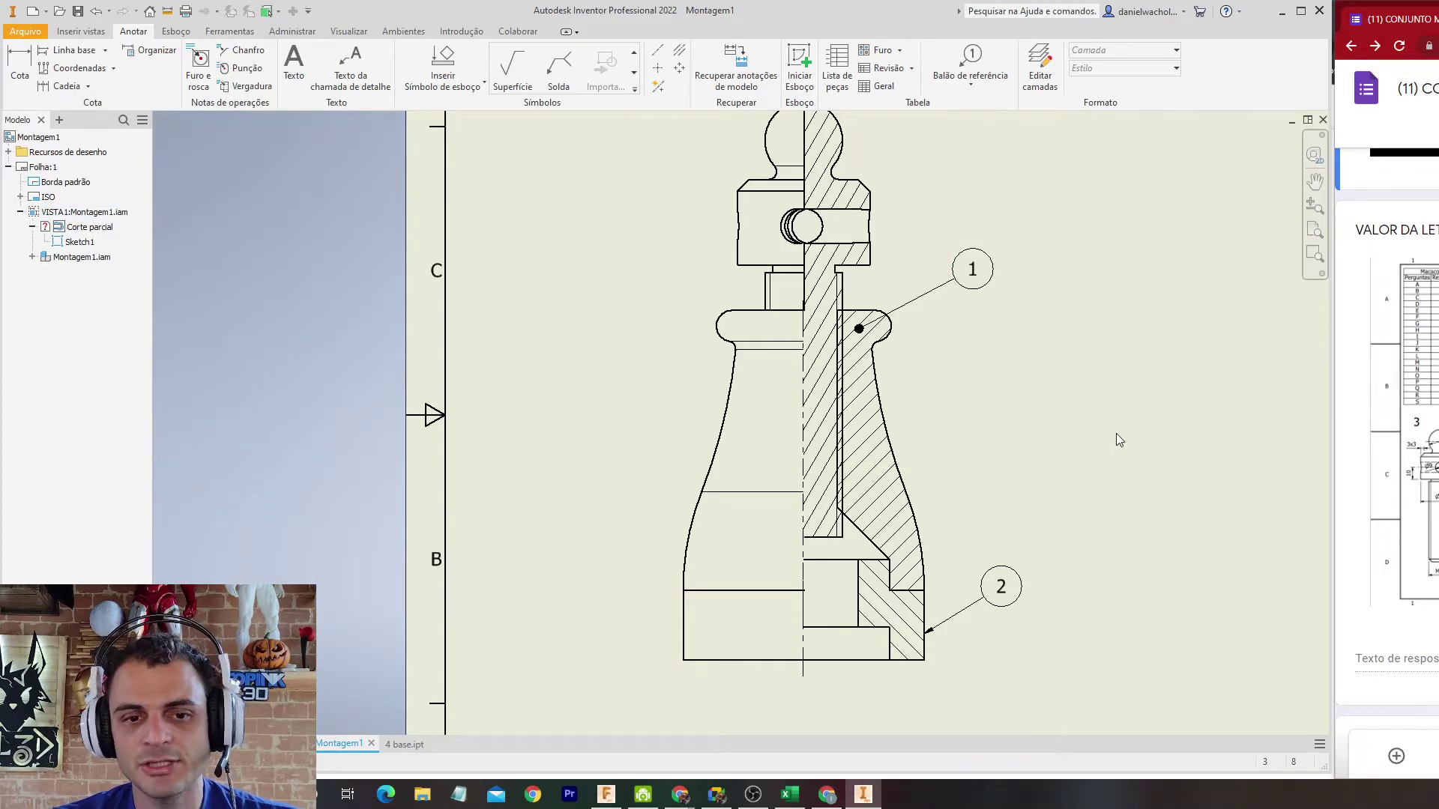
{"action": "middle_click_drag", "start_coordinate": [1142, 382], "coordinate": [1138, 404]}
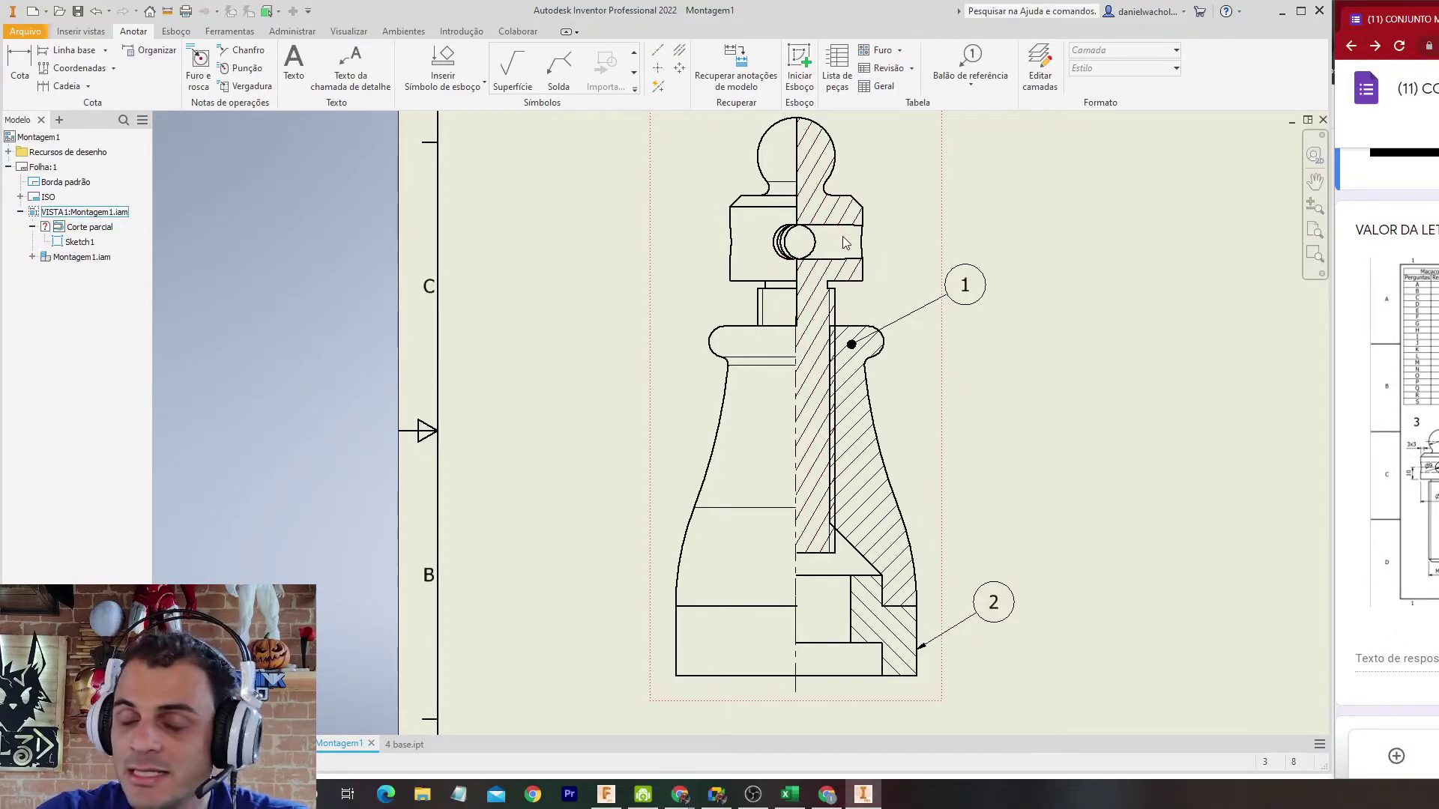
{"action": "left_click", "coordinate": [406, 744]}
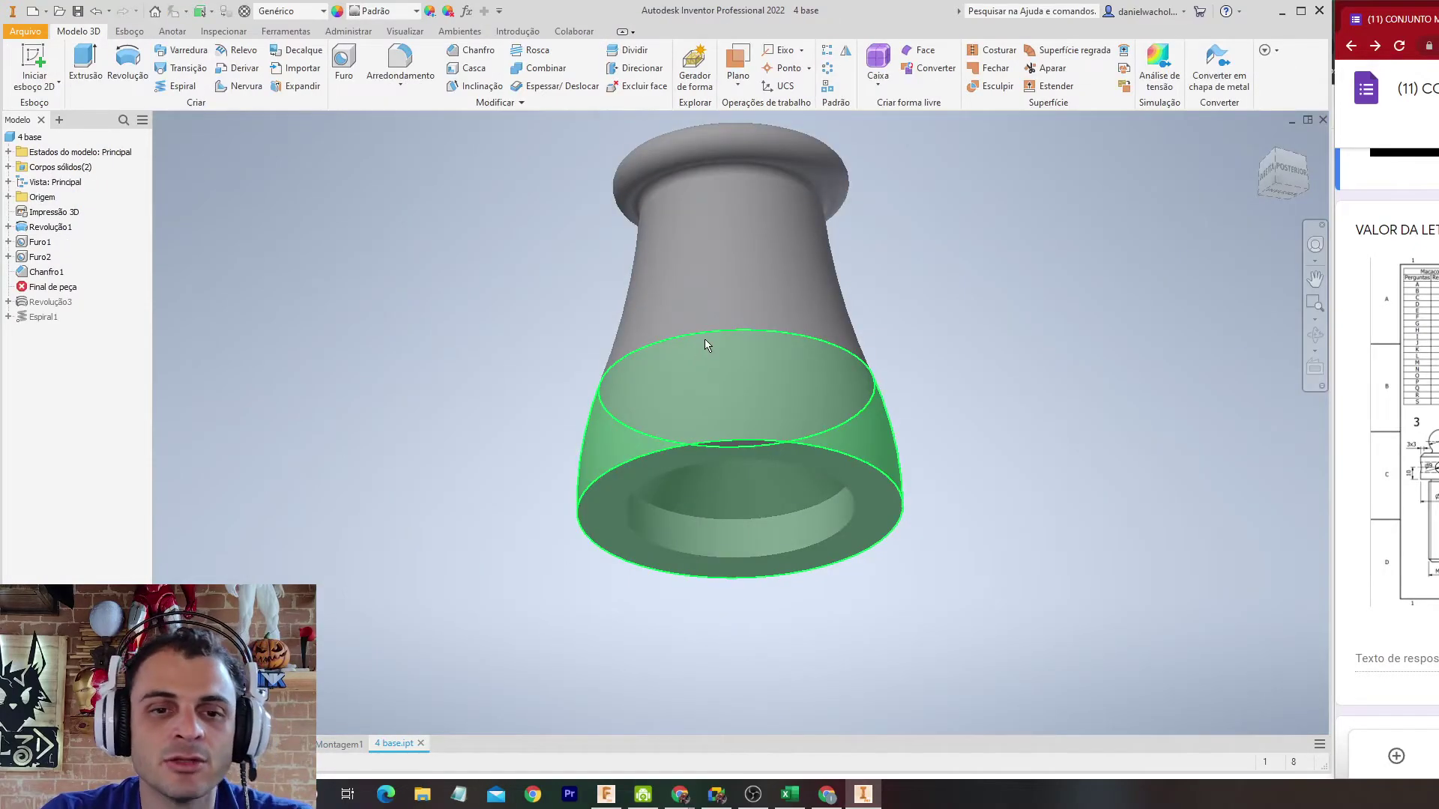
{"action": "left_click", "coordinate": [337, 745]}
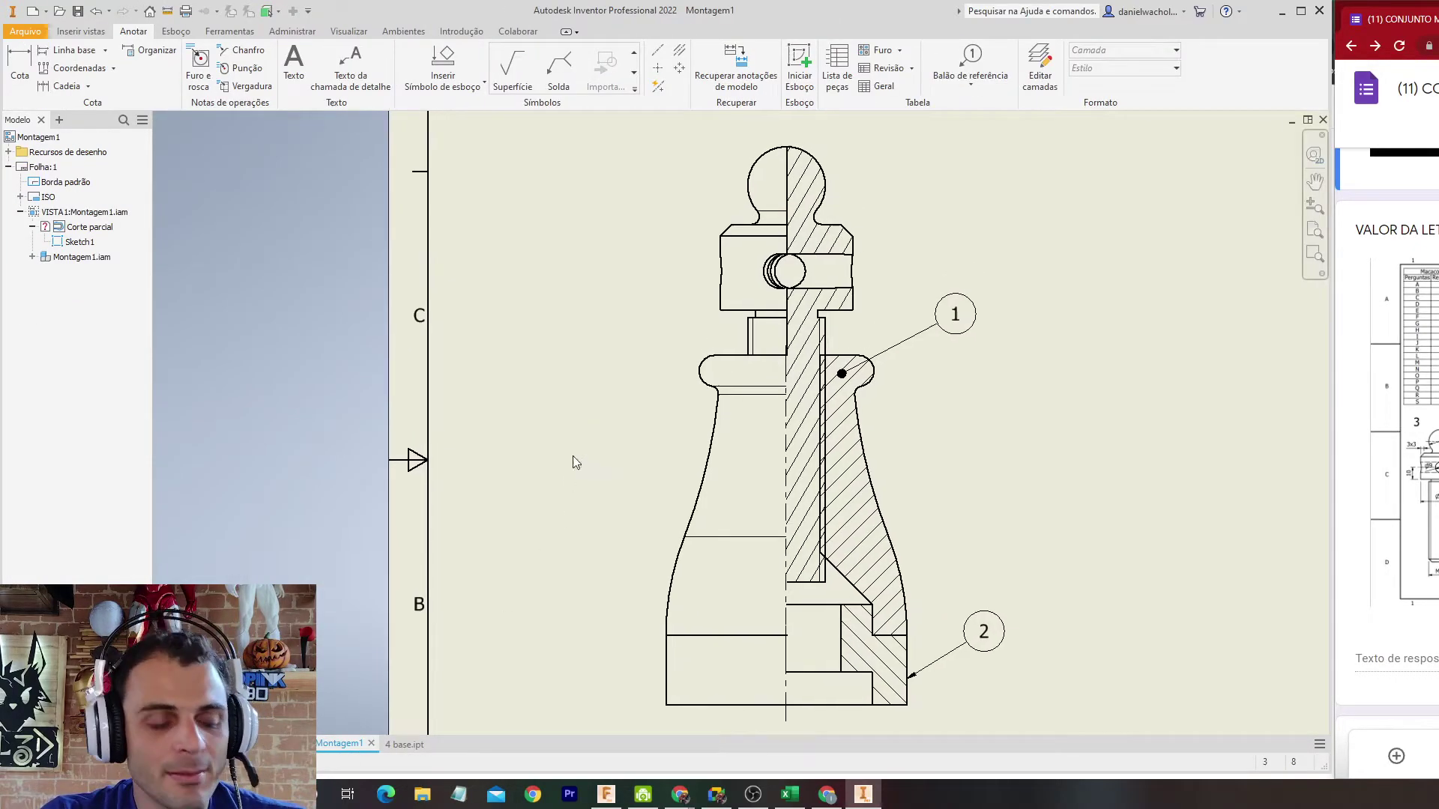
Step: In the assembly, mate the screw's XY plane to the base's XY plane with 0 mm offset and test the screw's movement
{"action": "middle_click_drag", "start_coordinate": [610, 411], "coordinate": [613, 484]}
{"action": "middle_click_drag", "start_coordinate": [613, 484], "coordinate": [654, 420], "text": "shift"}
{"action": "left_click", "coordinate": [658, 334]}
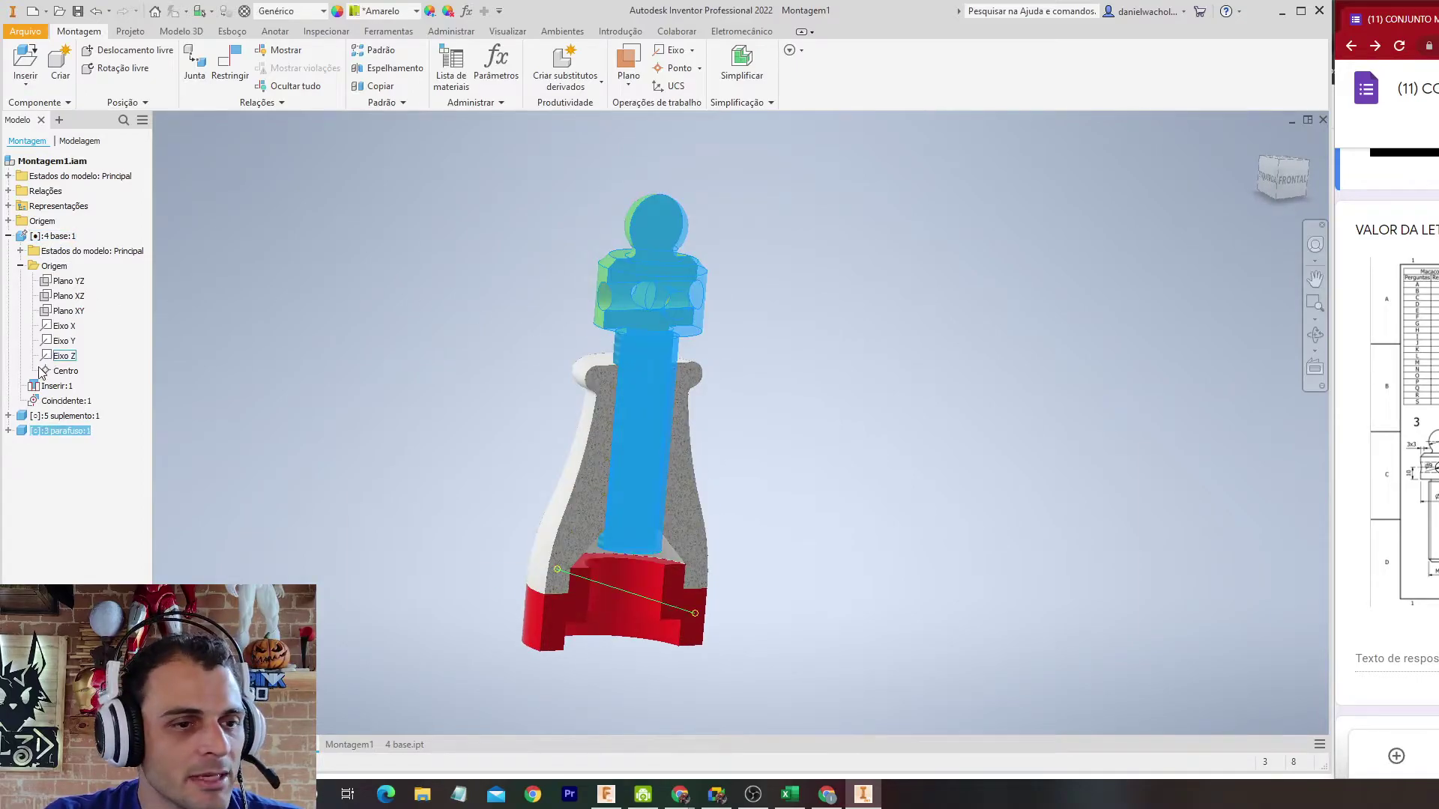
{"action": "left_click", "coordinate": [8, 430]}
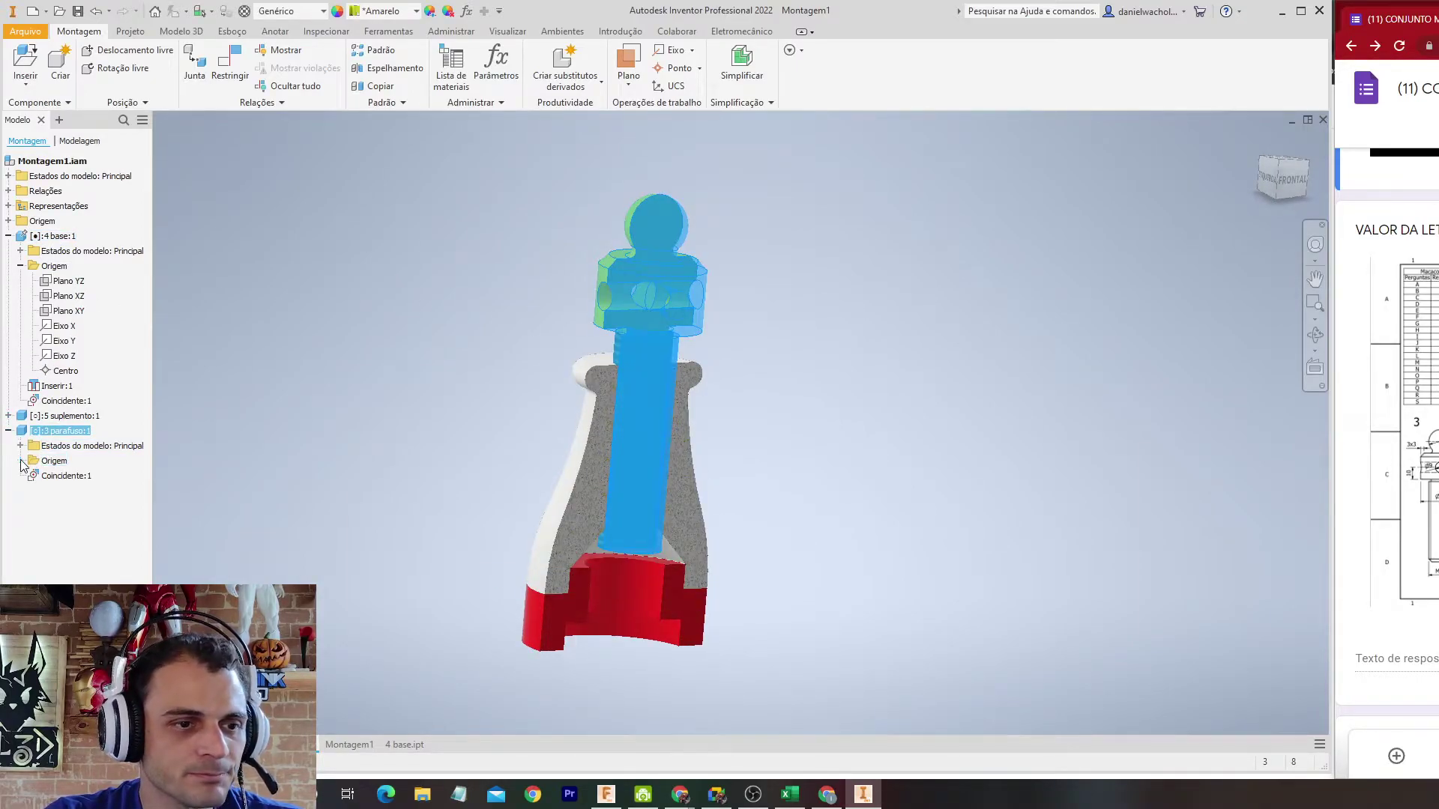
{"action": "left_click", "coordinate": [20, 460]}
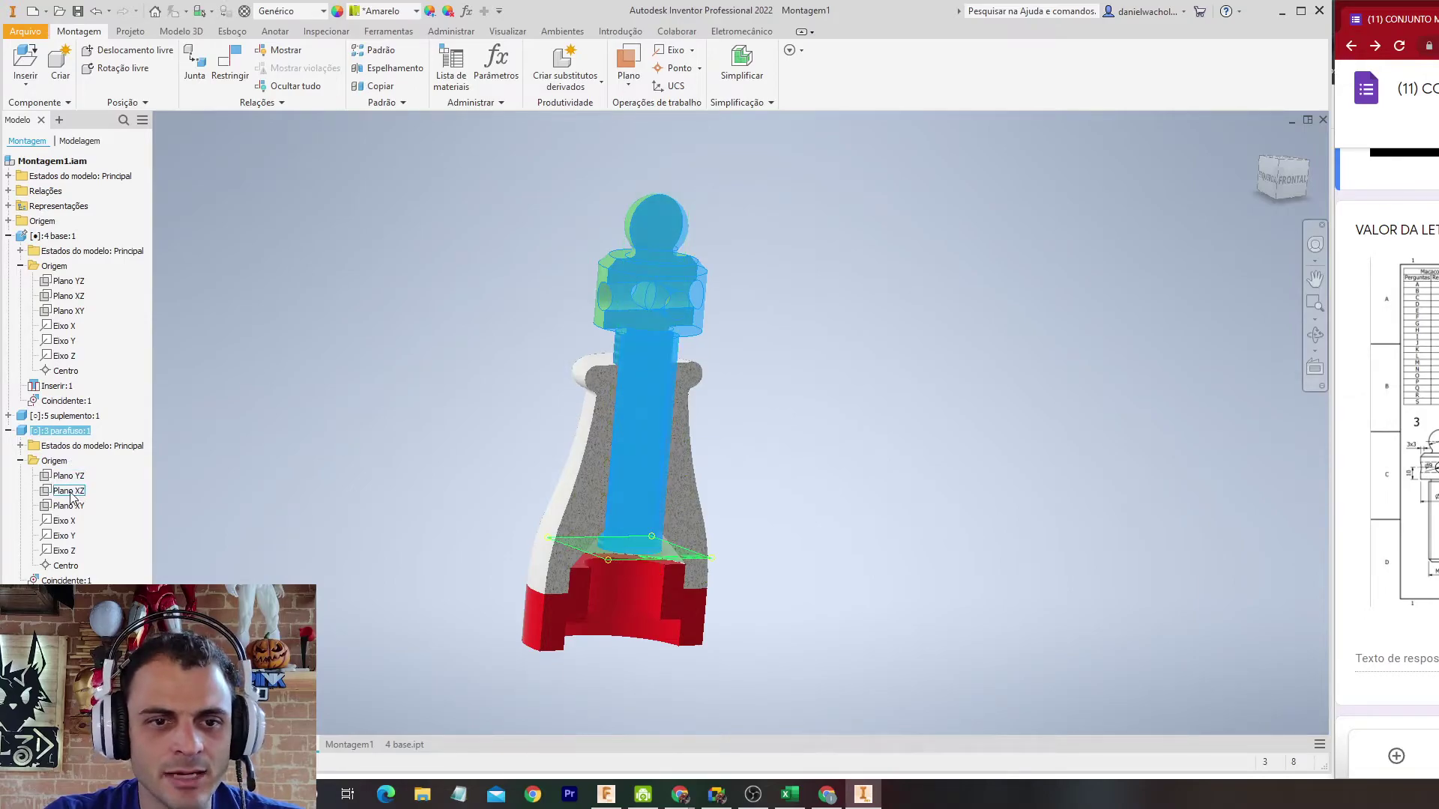
{"action": "left_click", "coordinate": [69, 505]}
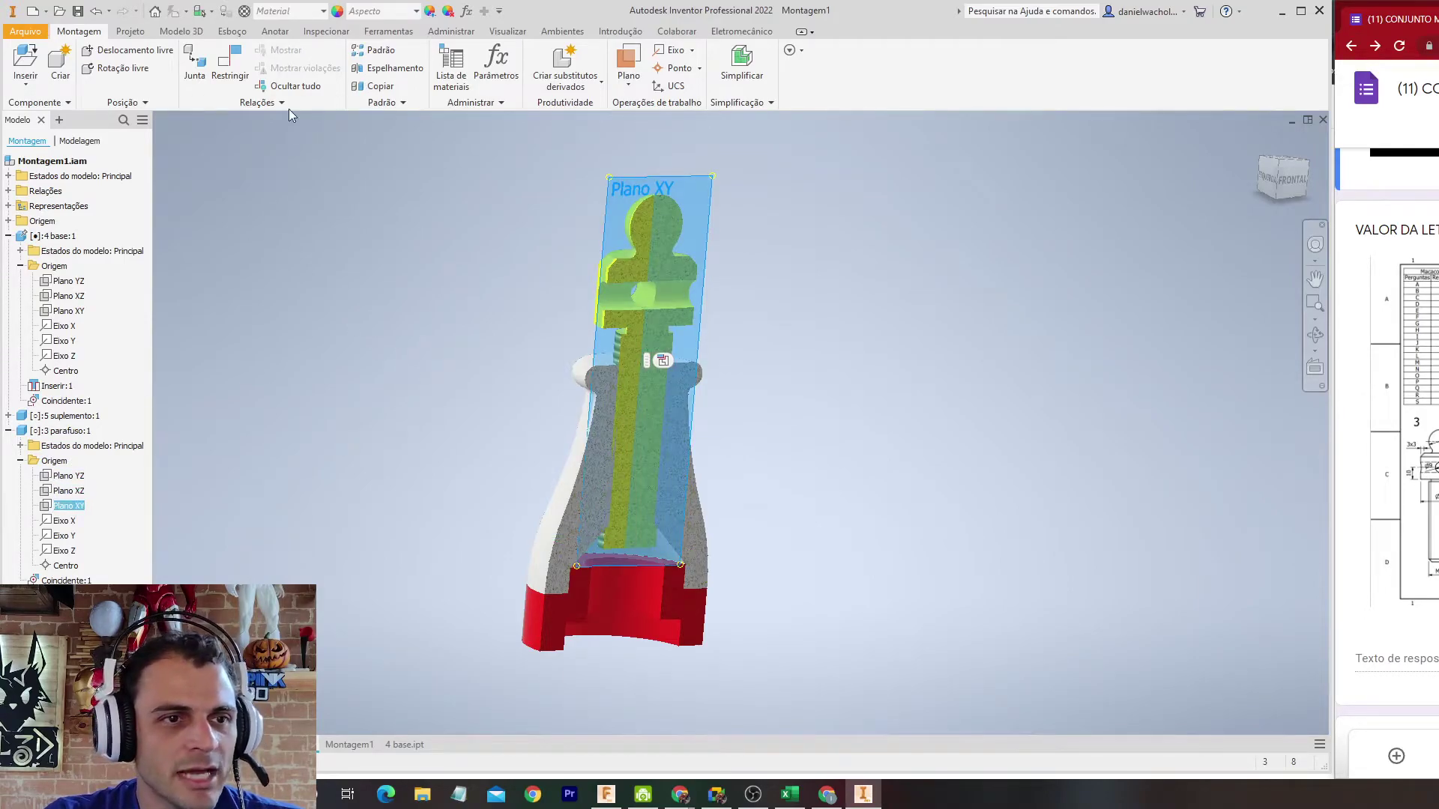
{"action": "left_click", "coordinate": [231, 60]}
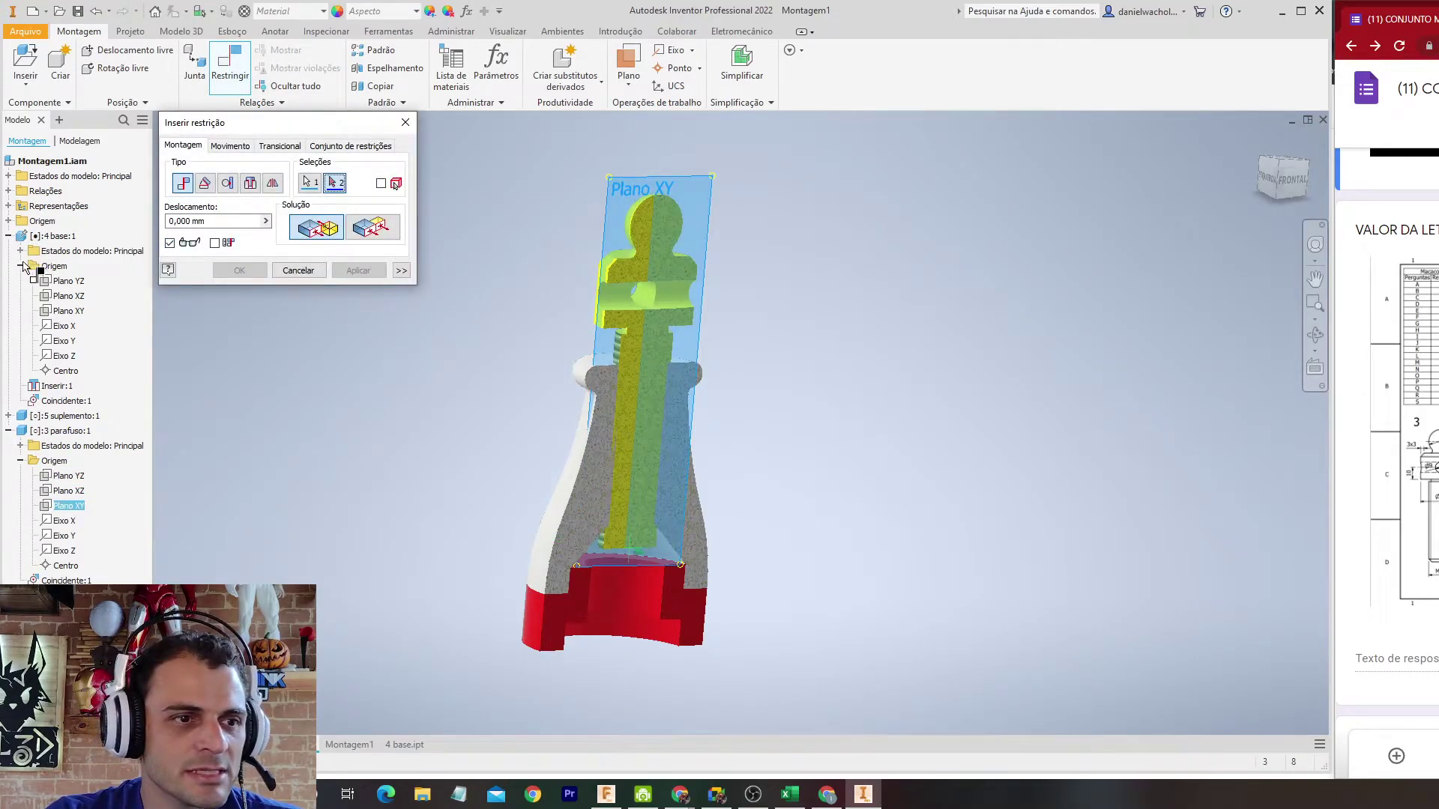
{"action": "left_click", "coordinate": [68, 310]}
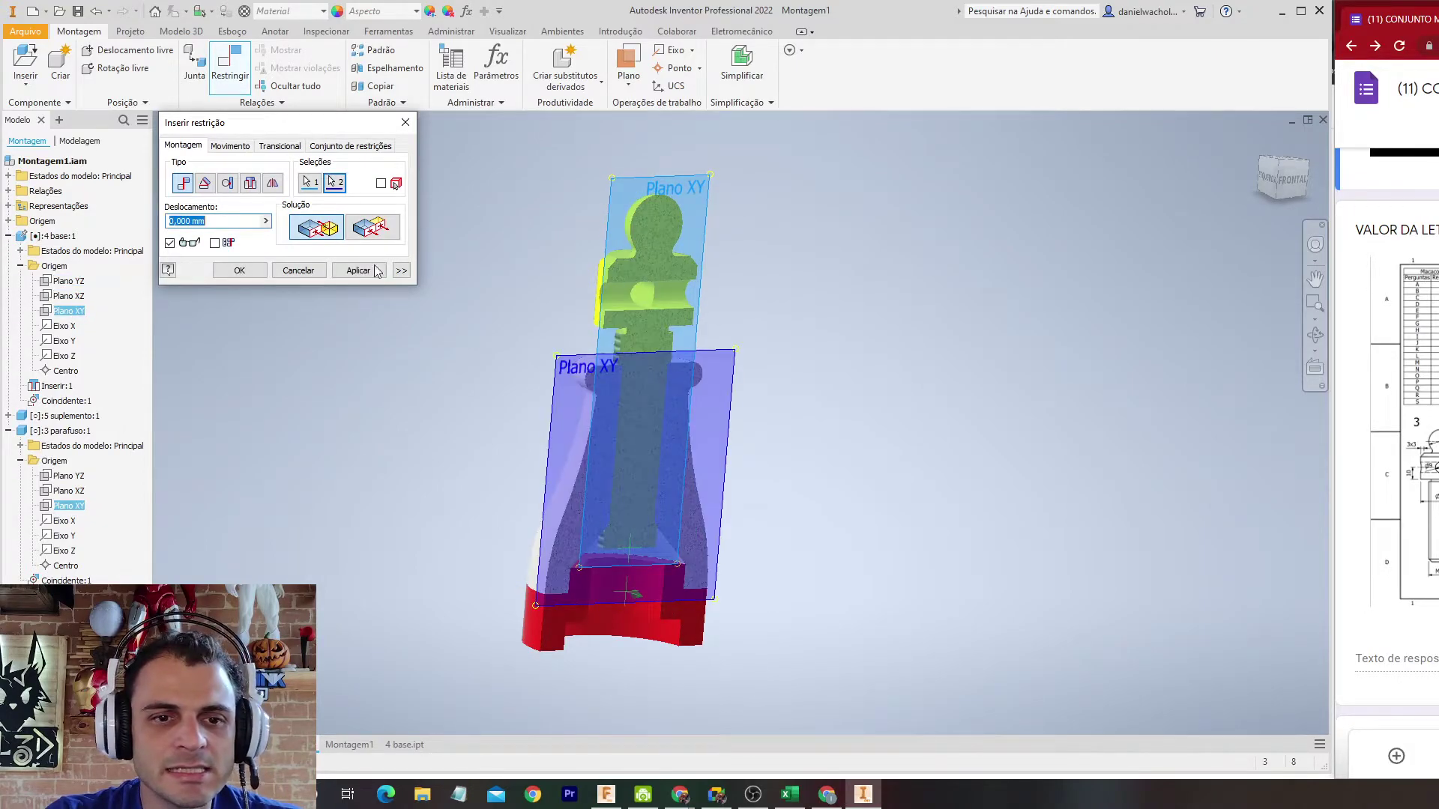
{"action": "left_click", "coordinate": [239, 270]}
{"action": "middle_click_drag", "start_coordinate": [748, 385], "coordinate": [795, 374], "text": "shift"}
{"action": "mouse_move", "coordinate": [661, 323]}
{"action": "left_mouse_down"}
{"action": "mouse_move", "coordinate": [663, 262]}
{"action": "mouse_move", "coordinate": [667, 338]}
{"action": "left_mouse_up"}
{"action": "middle_click_drag", "start_coordinate": [992, 334], "coordinate": [1029, 321], "text": "shift"}
{"action": "key", "text": "Escape"}
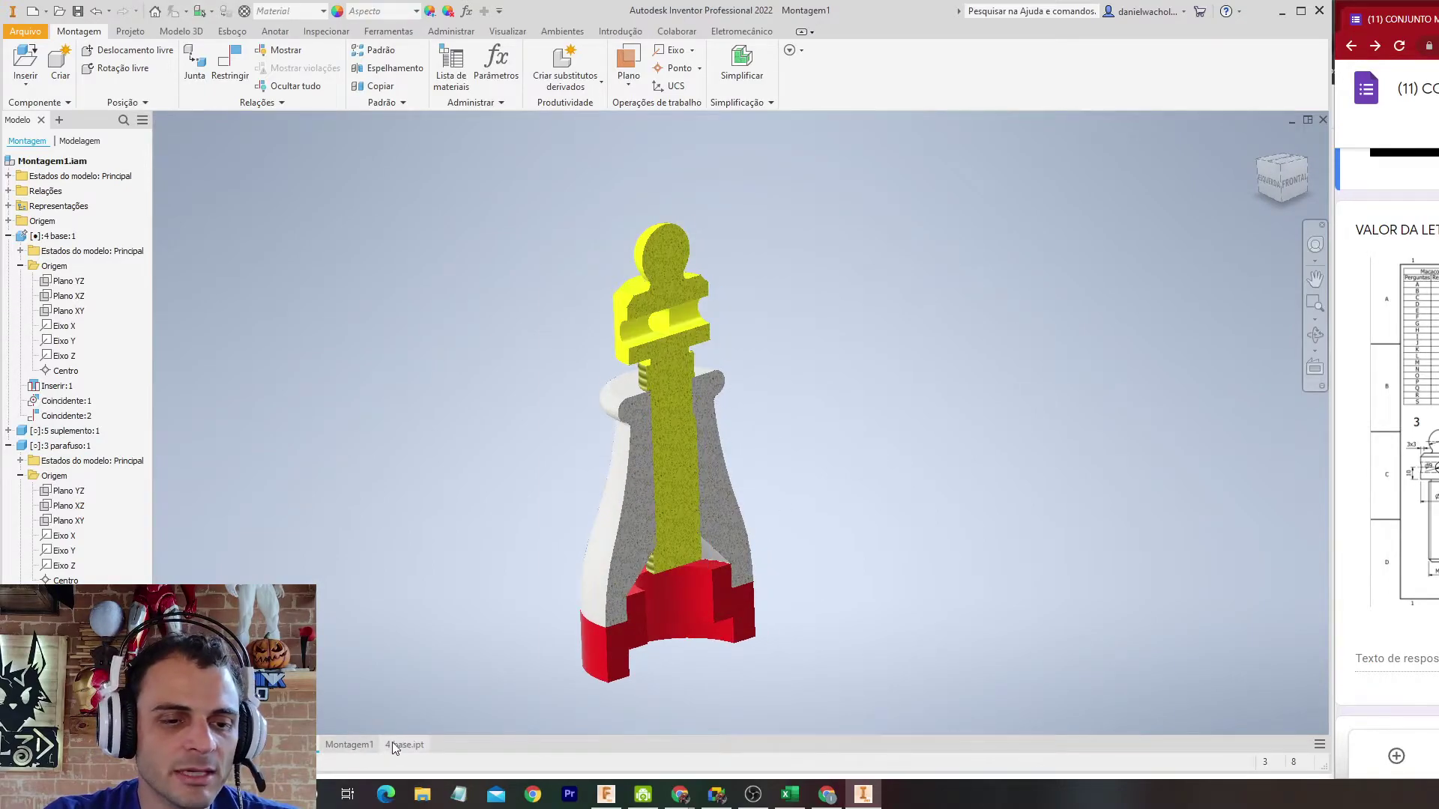
Step: In the drawing, exclude the 3 parafuso component from the section of the assembly view and accept the resulting changes
{"action": "left_click", "coordinate": [346, 744]}
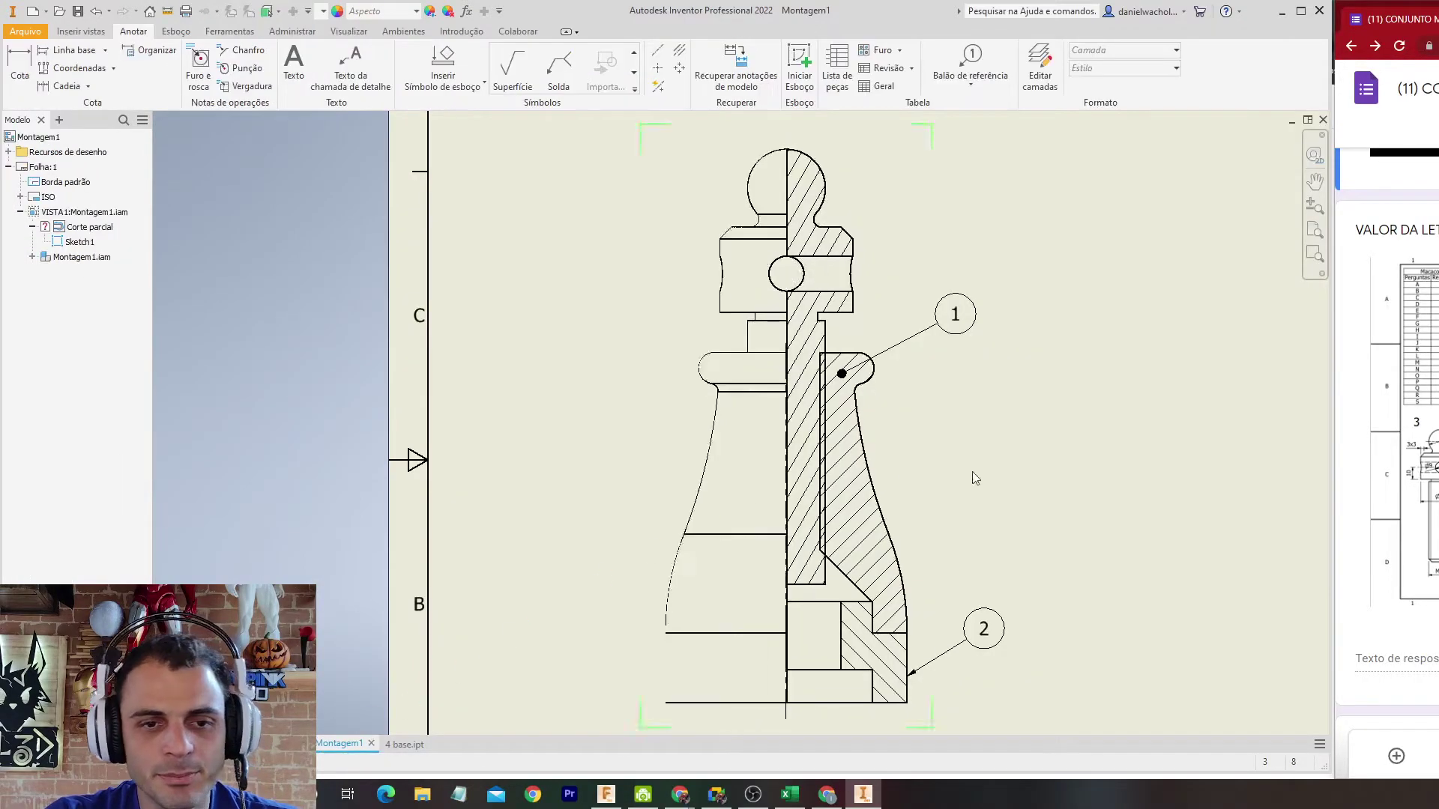
{"action": "scroll", "coordinate": [828, 216], "scroll_direction": "down", "scroll_amount": 2}
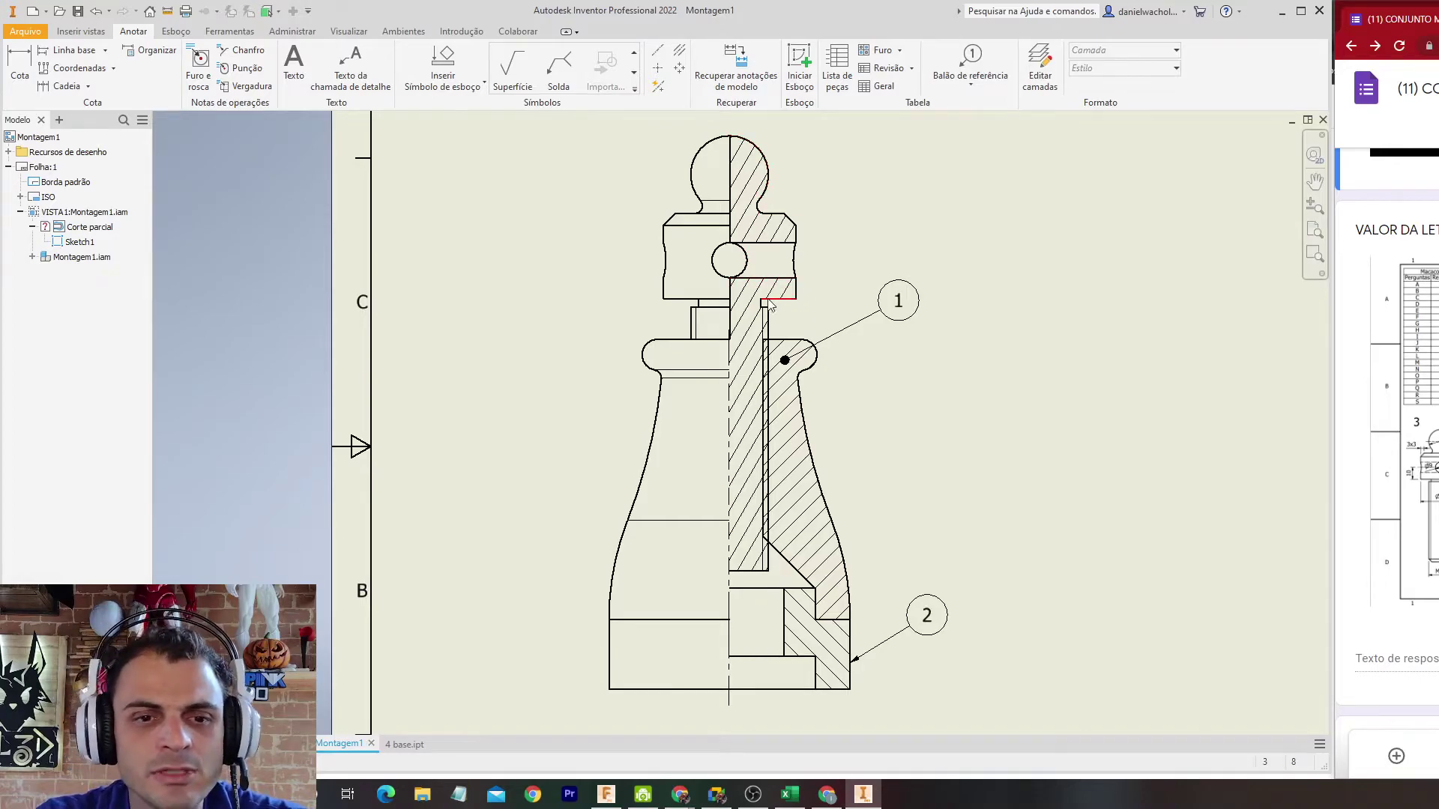
{"action": "middle_click_drag", "start_coordinate": [755, 315], "coordinate": [733, 369]}
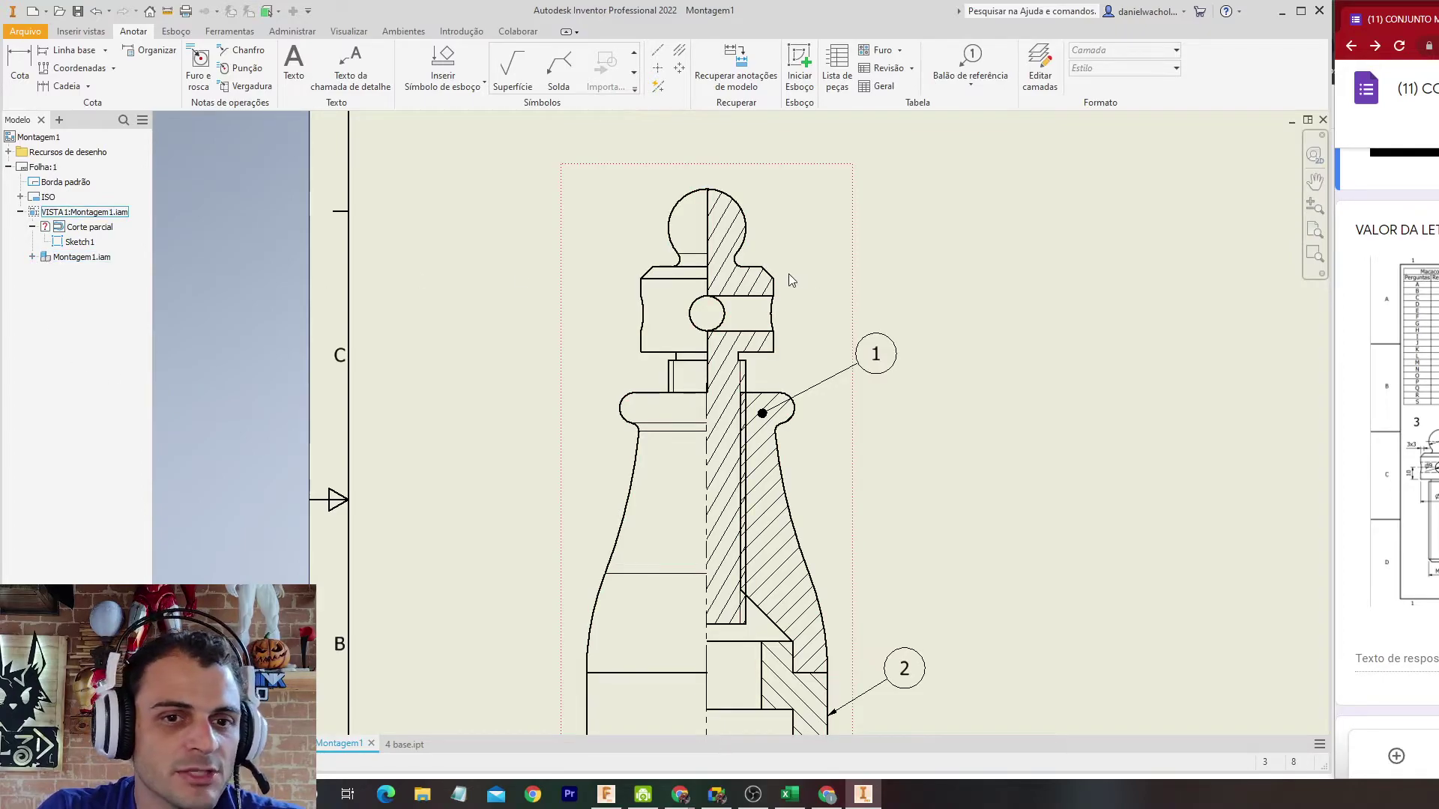
{"action": "left_click", "coordinate": [32, 256]}
{"action": "left_click", "coordinate": [97, 317]}
{"action": "right_click", "coordinate": [101, 323]}
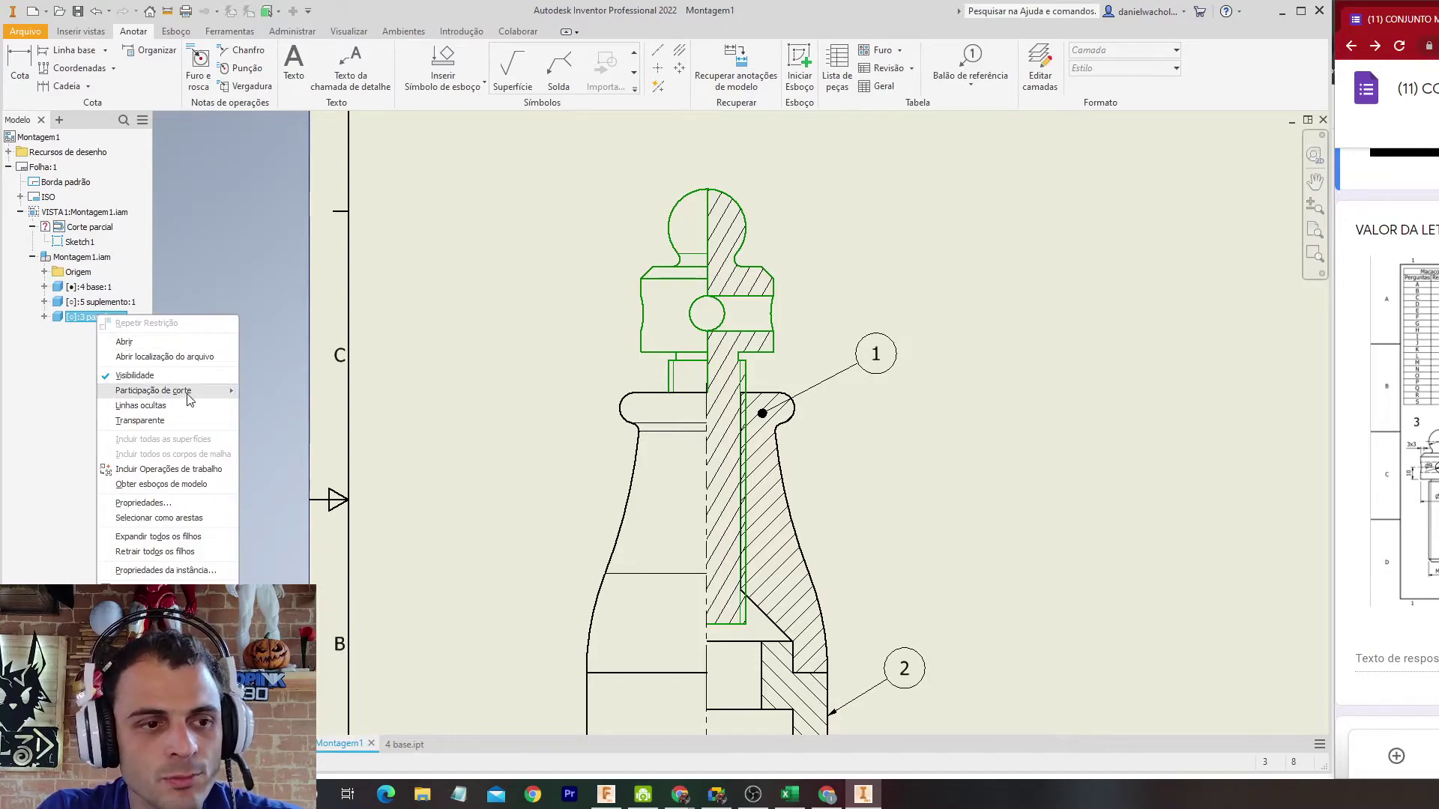
{"action": "mouse_move", "coordinate": [147, 393]}
{"action": "left_click", "coordinate": [274, 420]}
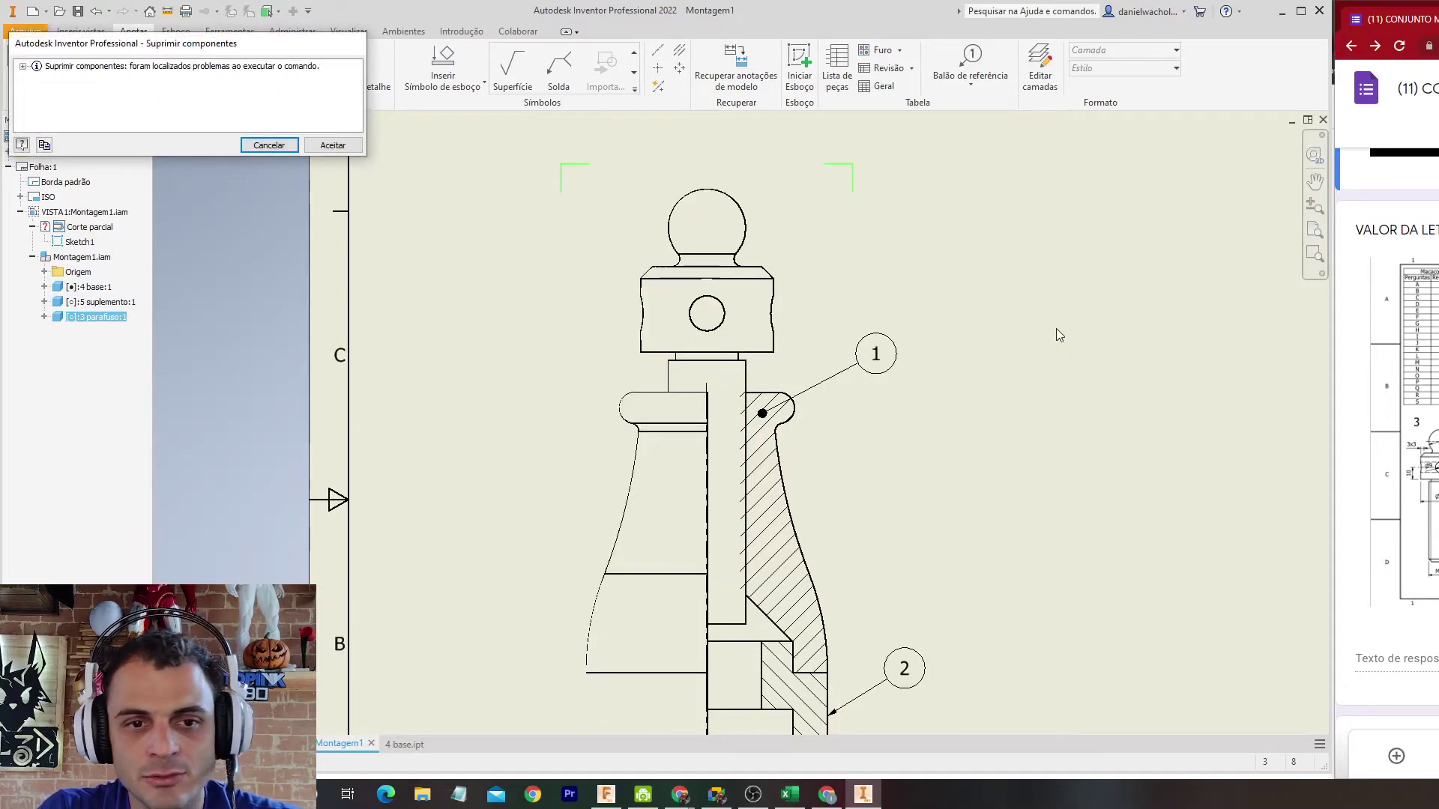
{"action": "left_click", "coordinate": [332, 145]}
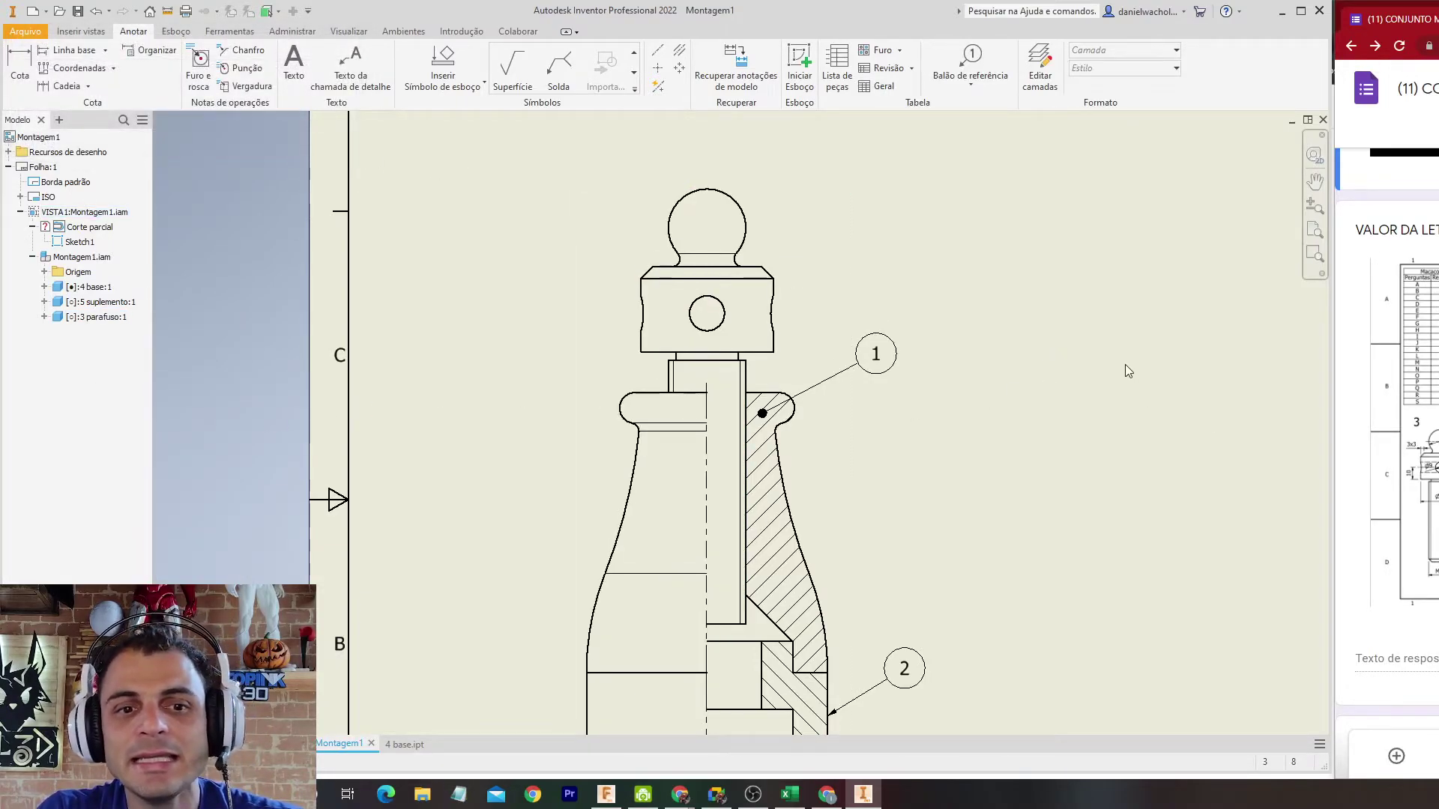
Step: Try extending the centerline above the screw's ball end, and undo back to the sectioned screw for comparison
{"action": "middle_click_drag", "start_coordinate": [1045, 424], "coordinate": [1067, 369]}
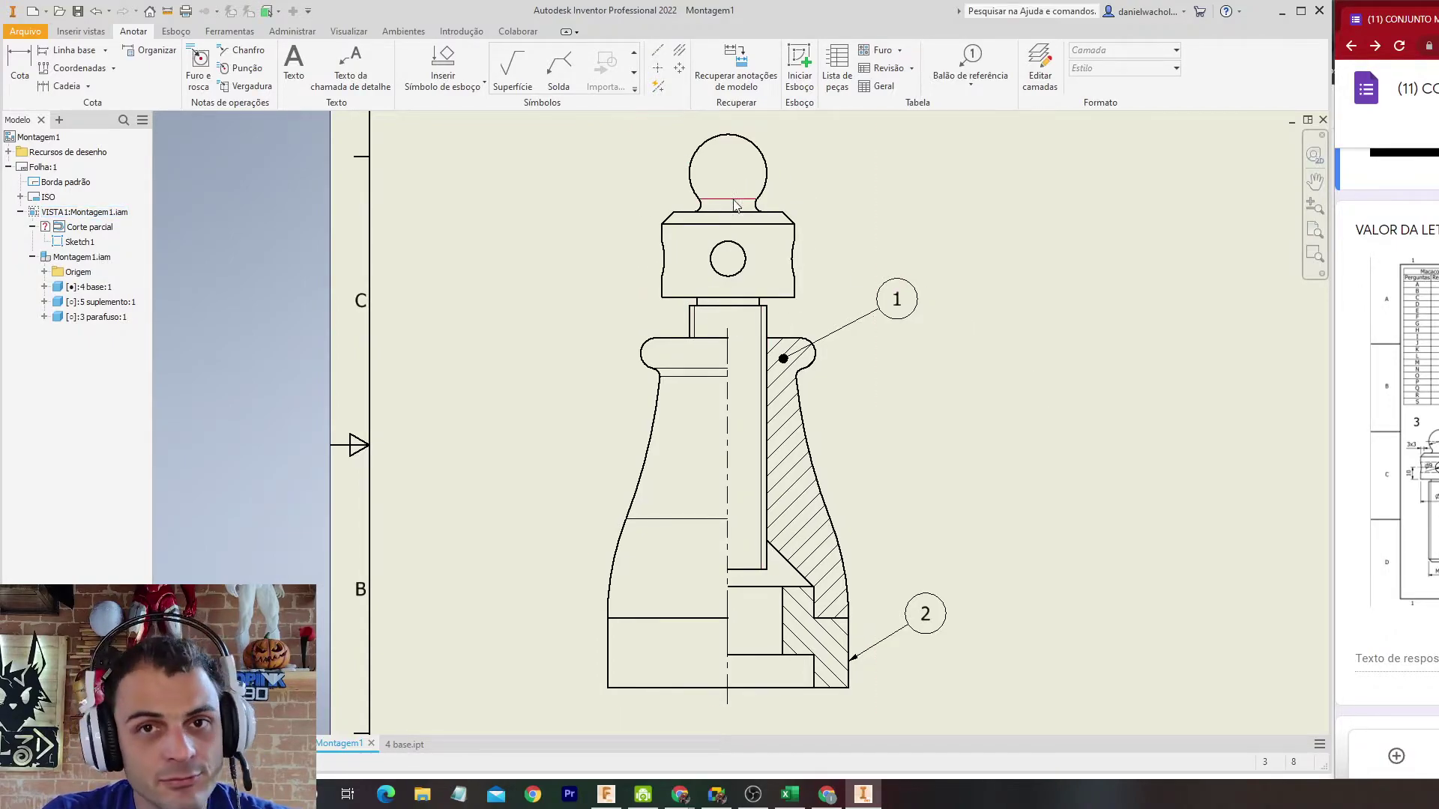
{"action": "middle_click_drag", "start_coordinate": [735, 204], "coordinate": [714, 237]}
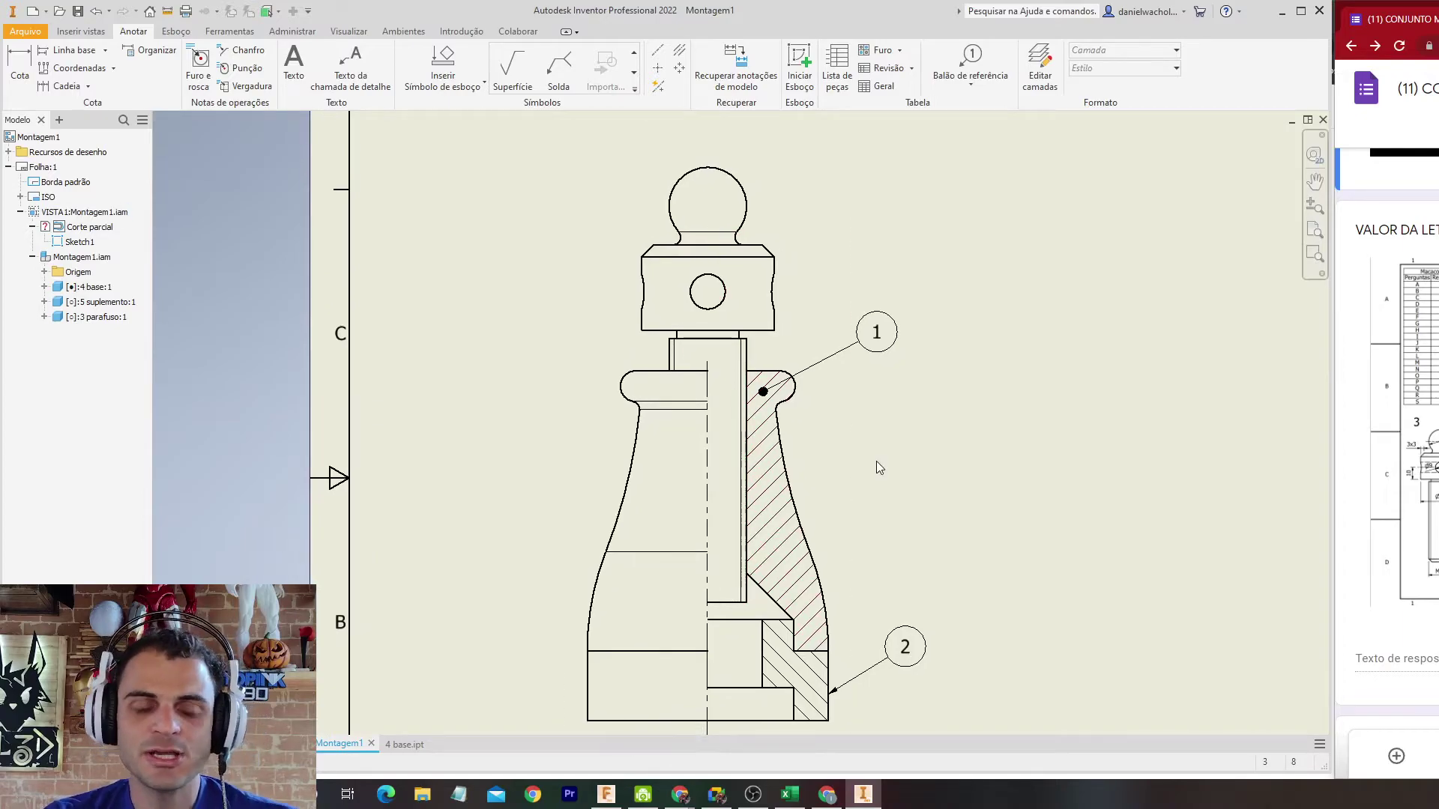
{"action": "left_click", "coordinate": [707, 390]}
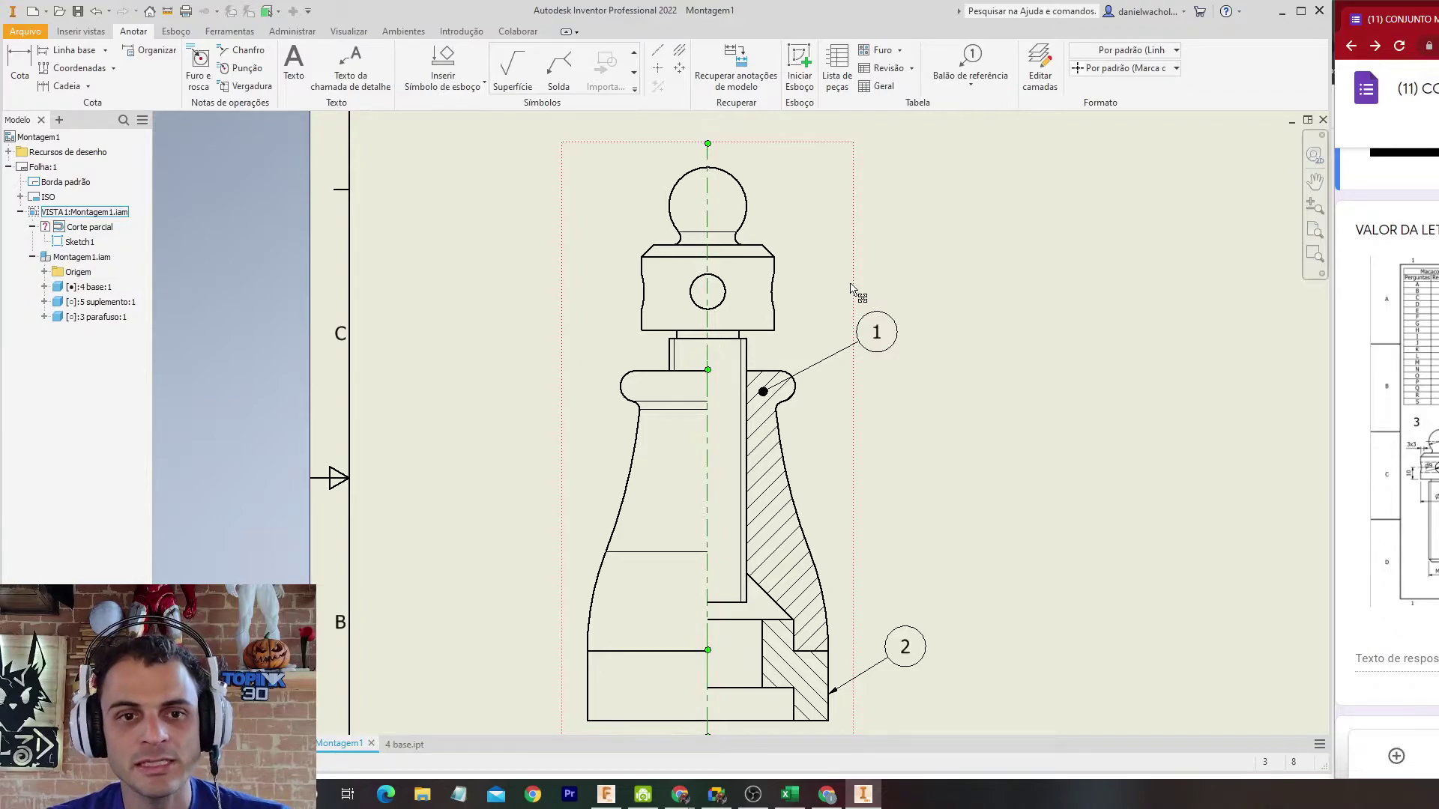
{"action": "key", "text": "Escape"}
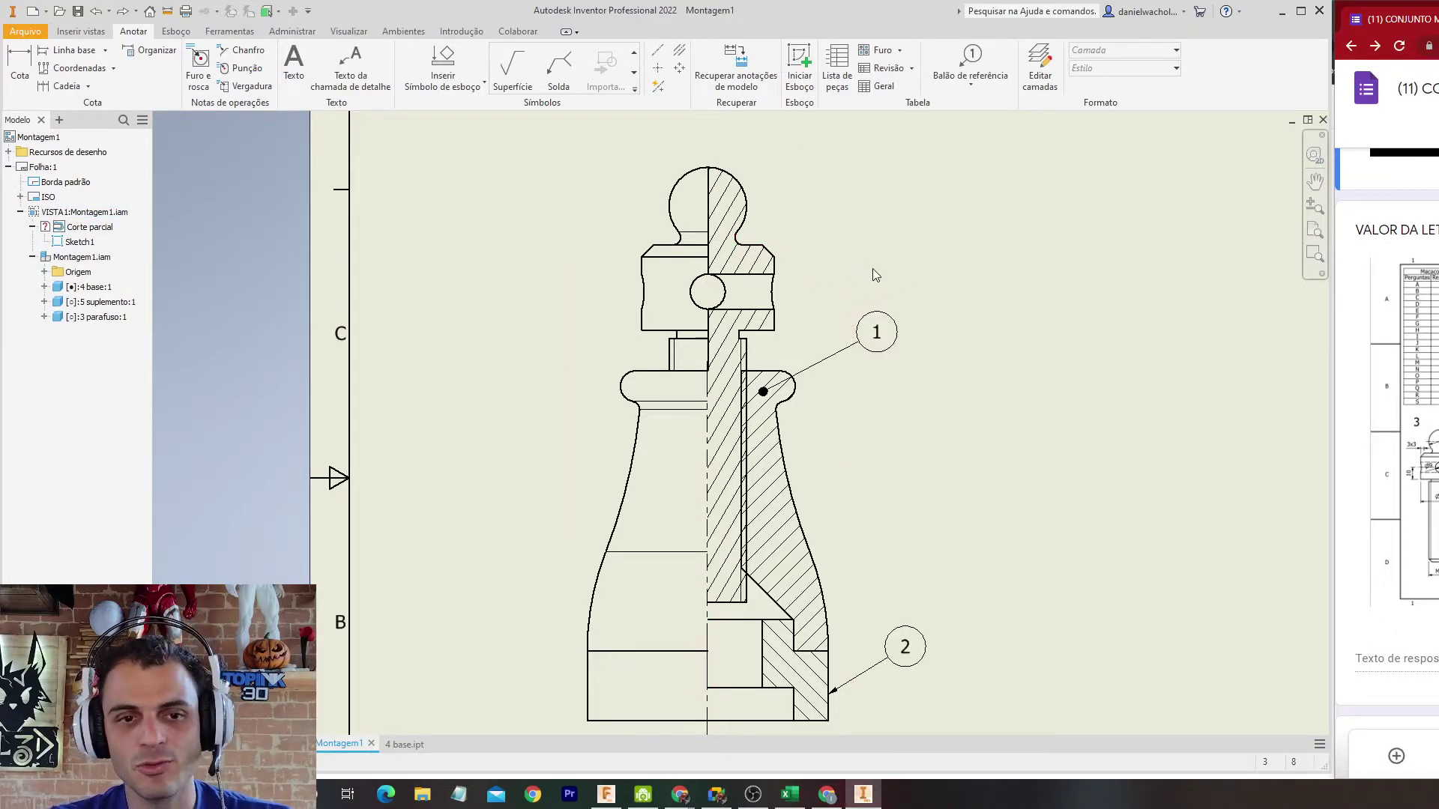
Step: Redo the exclusion of the screw from the section
{"action": "key", "text": "ctrl+y"}
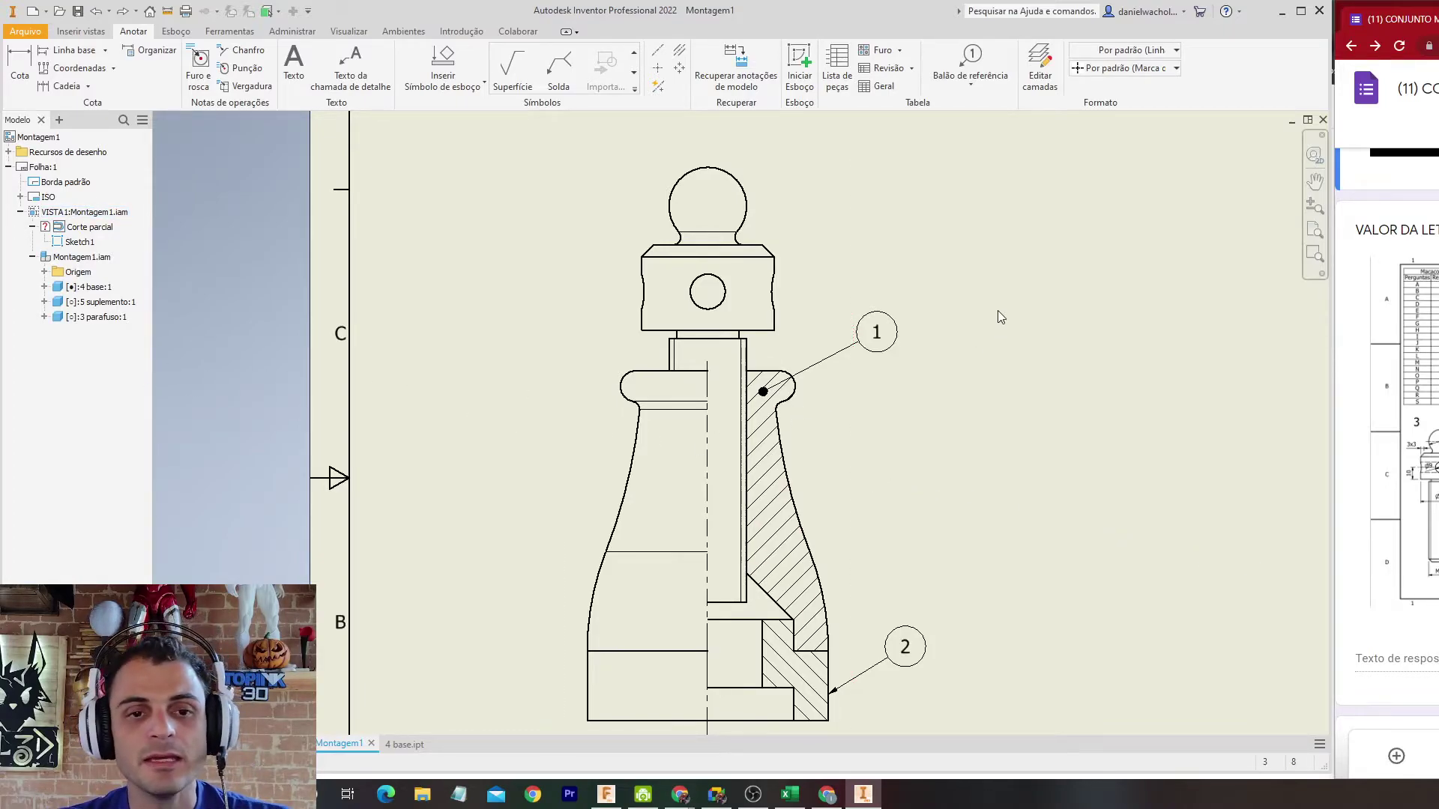
{"action": "scroll", "coordinate": [1004, 322], "scroll_direction": "down", "scroll_amount": 5}
{"action": "middle_click_drag", "start_coordinate": [1043, 375], "coordinate": [997, 342]}
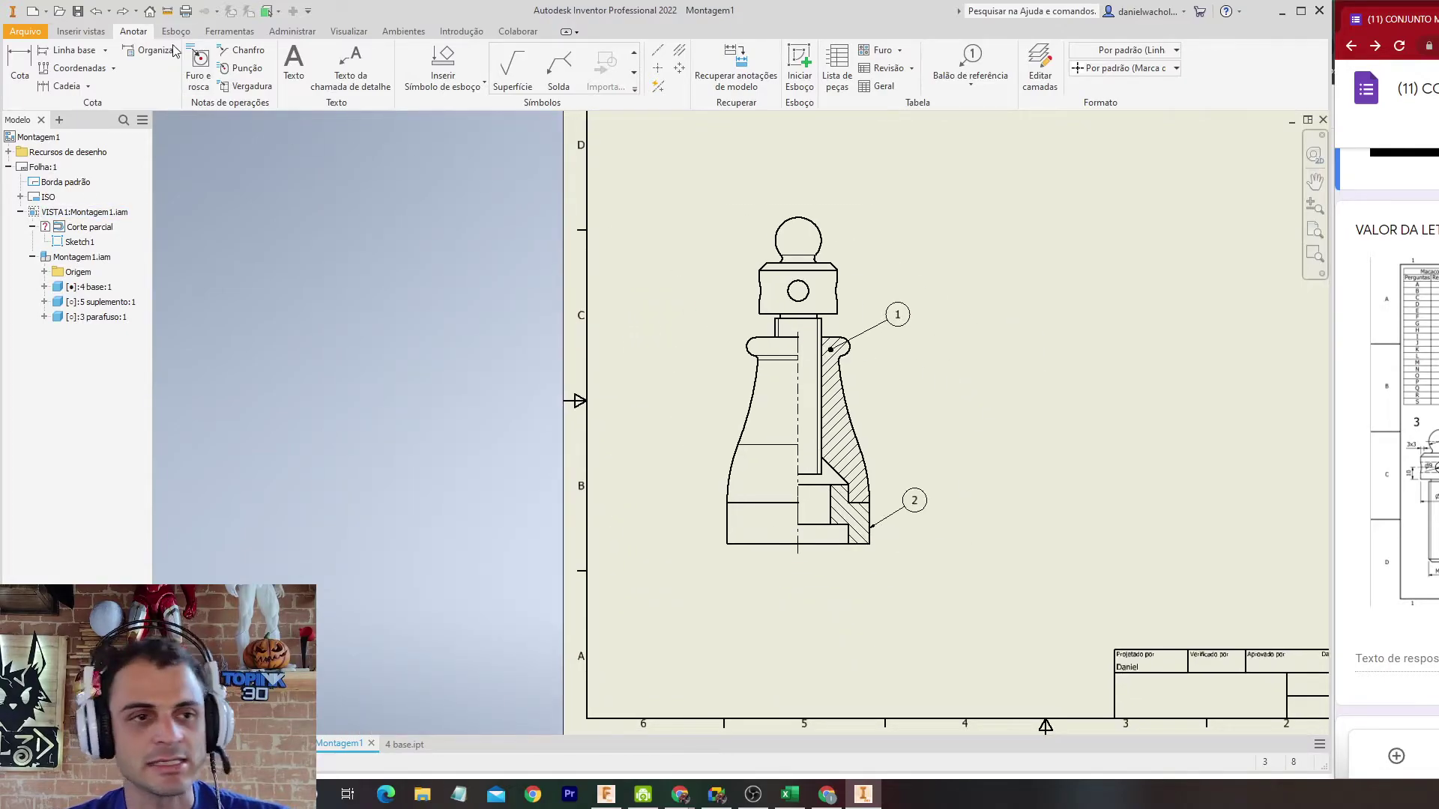
Step: Add a balloon for the screw in the drawing view, attached to its collar and placed above the base's balloon
{"action": "left_click", "coordinate": [971, 63]}
{"action": "left_click", "coordinate": [838, 279]}
{"action": "right_click", "coordinate": [900, 255]}
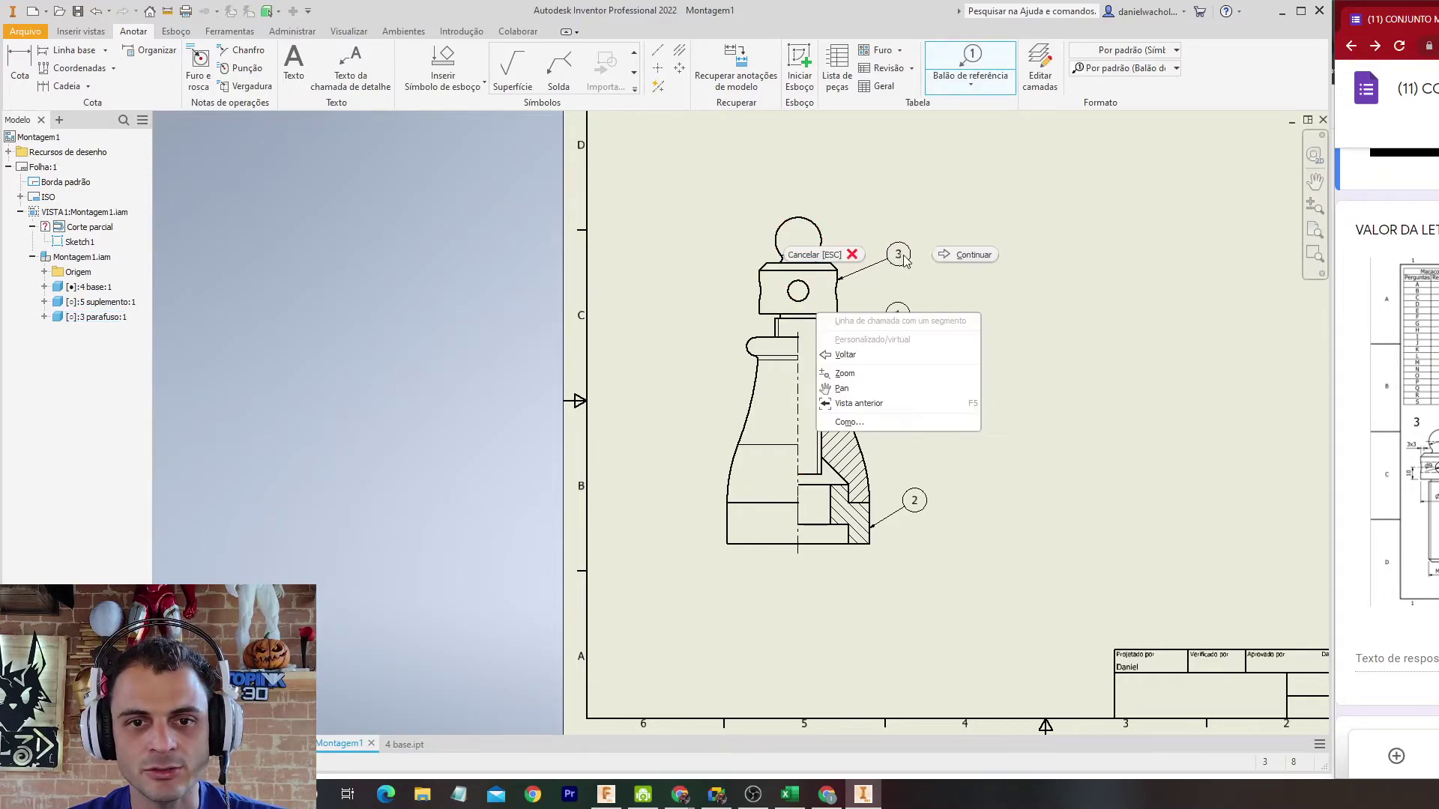
{"action": "left_click", "coordinate": [946, 257]}
{"action": "middle_click_drag", "start_coordinate": [1133, 421], "coordinate": [1000, 445]}
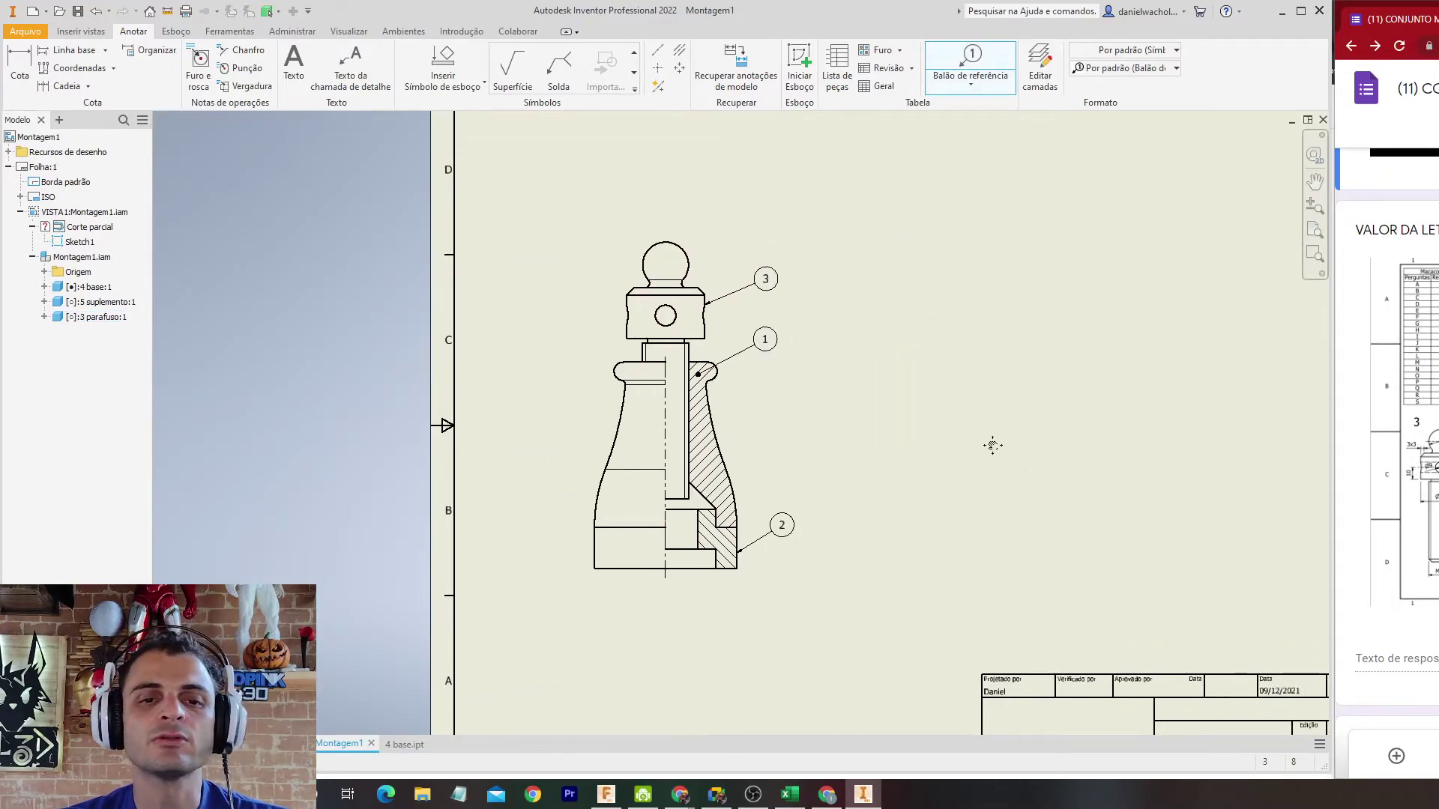
{"action": "key", "text": "Escape"}
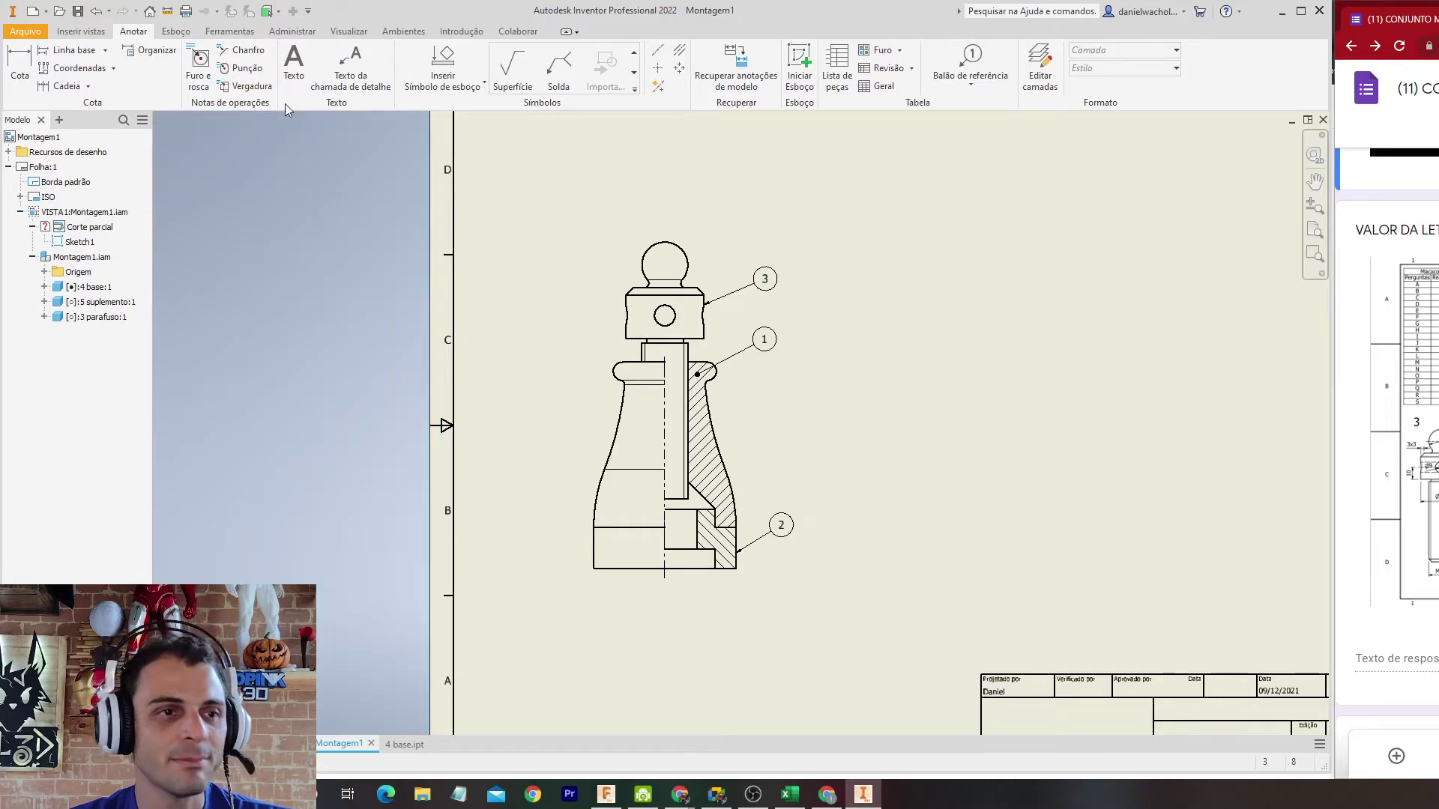
Step: In the assembly, insert one 1 chapeu component from the Macaco folder beside the screw's ball end
{"action": "left_click", "coordinate": [279, 744]}
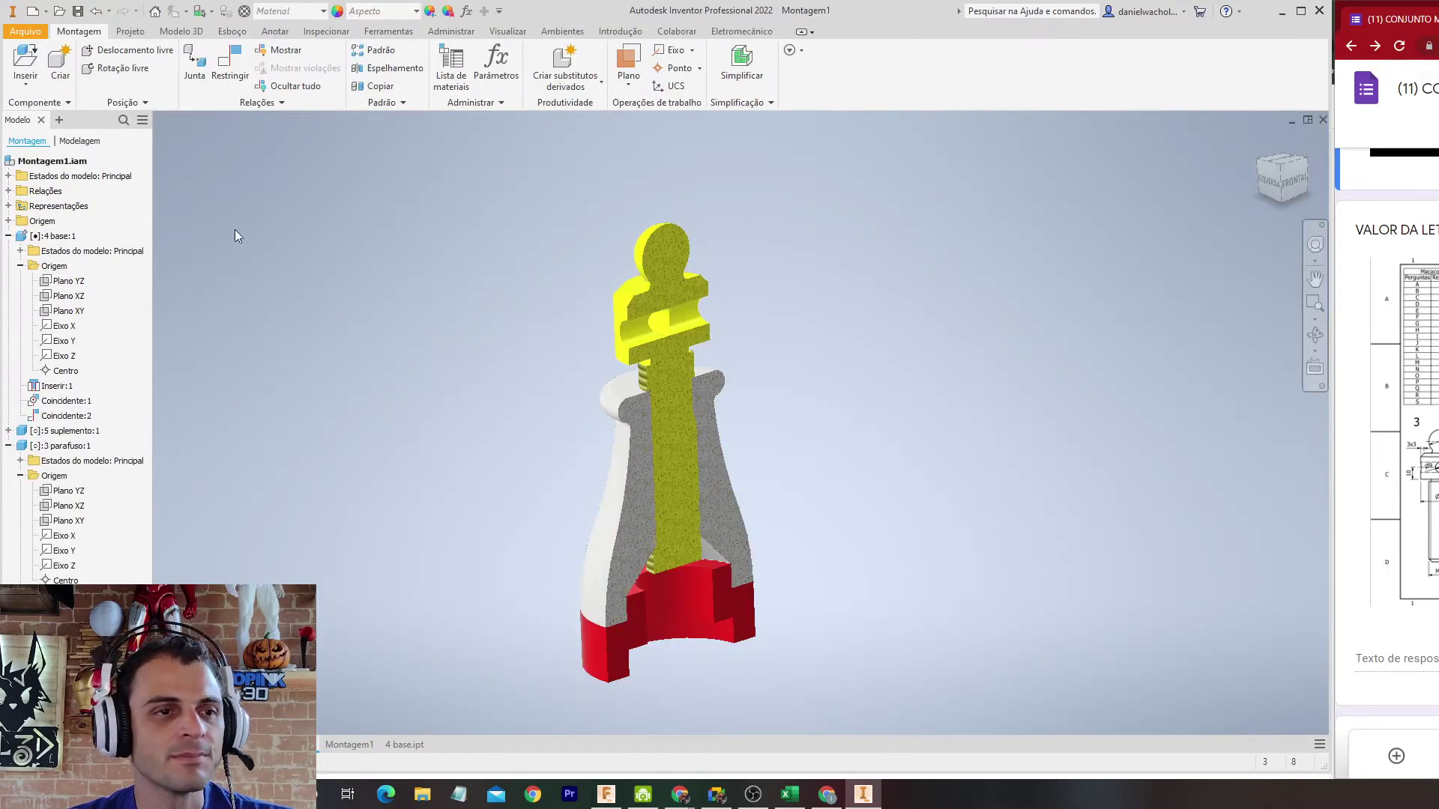
{"action": "left_click", "coordinate": [26, 63]}
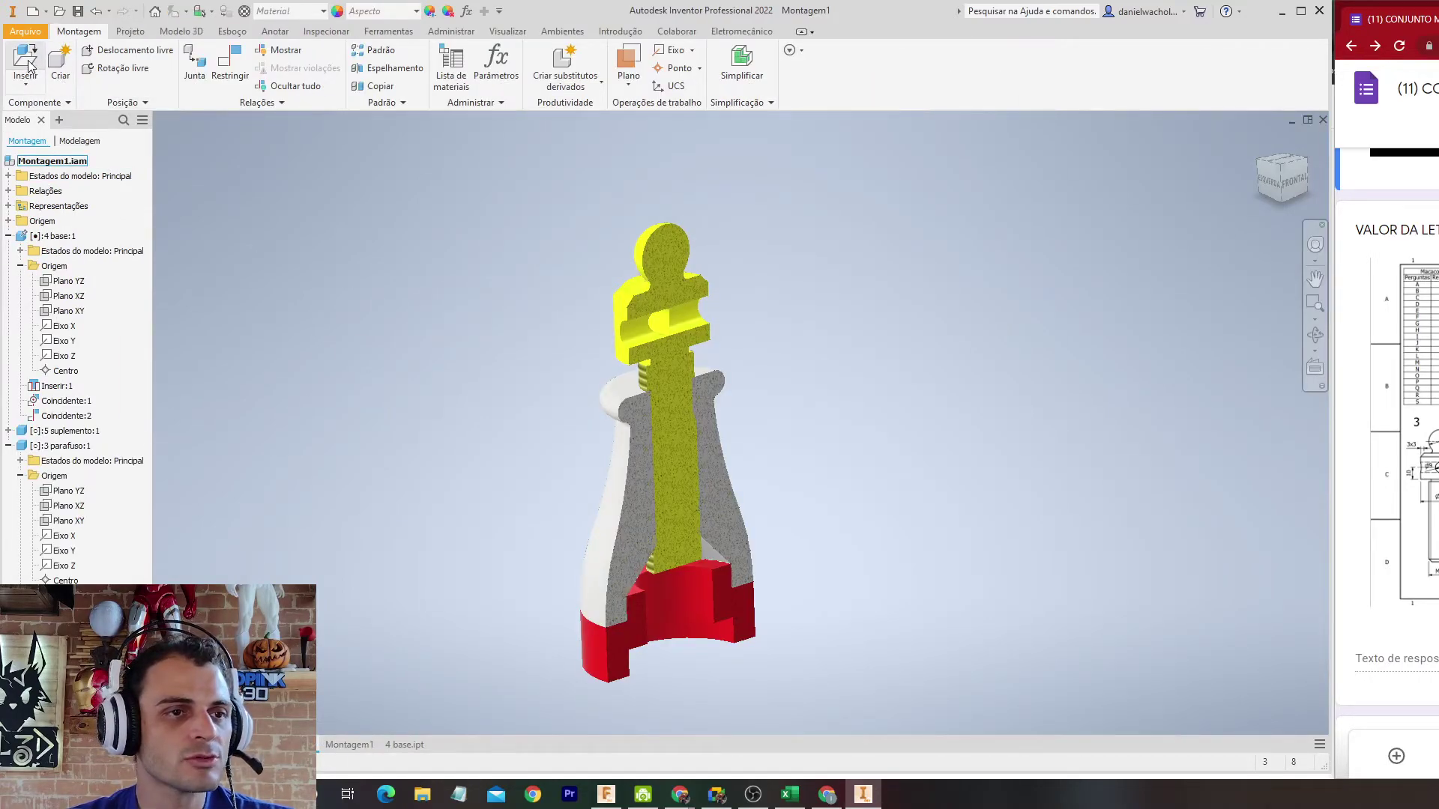
{"action": "left_click", "coordinate": [674, 154]}
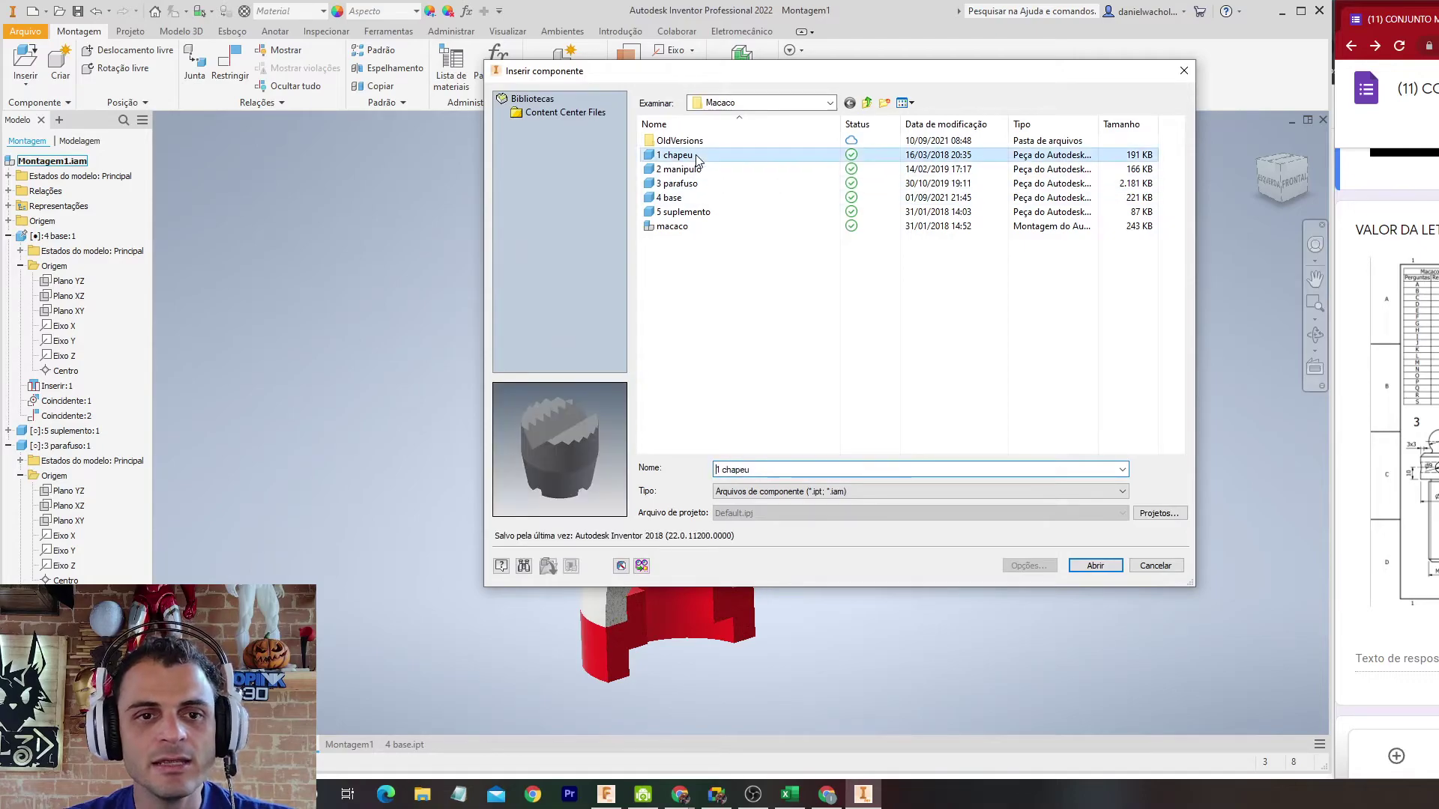
{"action": "left_click", "coordinate": [1095, 565]}
{"action": "left_click", "coordinate": [532, 221]}
{"action": "key", "text": "Escape"}
Step: Apply the blue appearance "Azul - Tinta de parede - Com brilho" to the chapeu component
{"action": "left_click", "coordinate": [535, 225]}
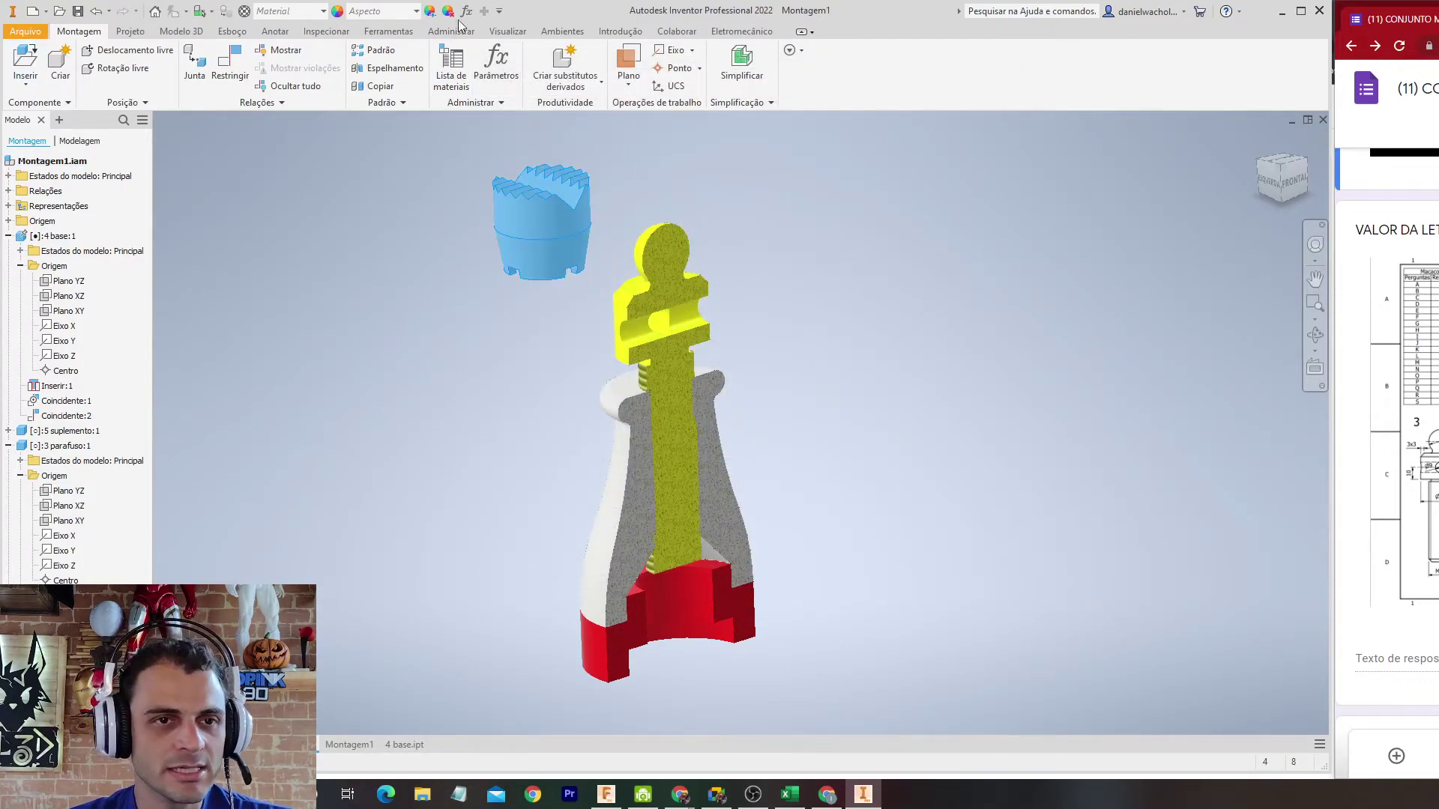
{"action": "left_click", "coordinate": [384, 15]}
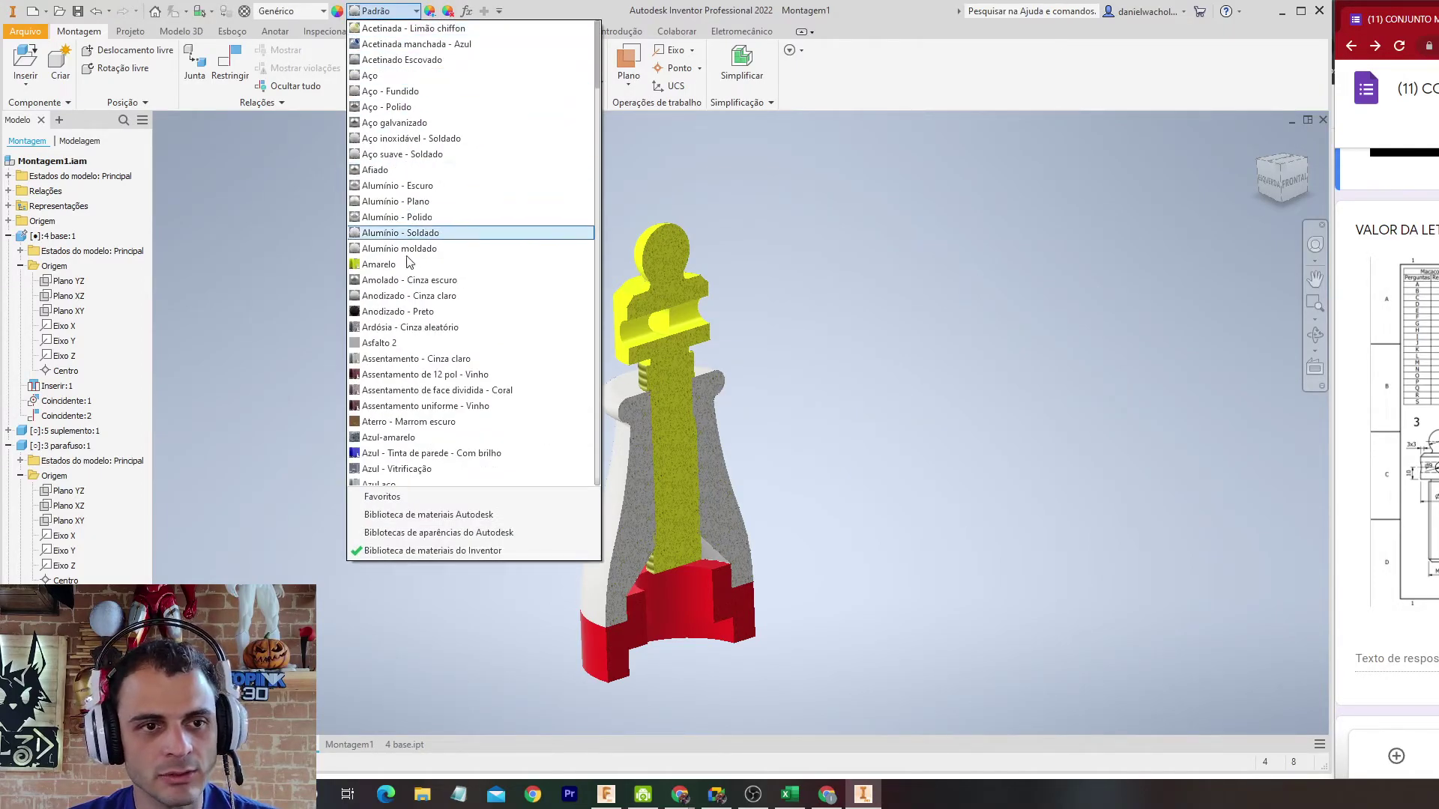
{"action": "left_click", "coordinate": [401, 456]}
{"action": "left_click", "coordinate": [424, 258]}
{"action": "middle_click_drag", "start_coordinate": [509, 296], "coordinate": [498, 359]}
{"action": "middle_click_drag", "start_coordinate": [847, 333], "coordinate": [830, 359], "text": "shift"}
Step: Position the chapeu above the screw and mate its axis to the screw's axis with 0 mm offset
{"action": "left_click_drag", "start_coordinate": [532, 277], "coordinate": [652, 237]}
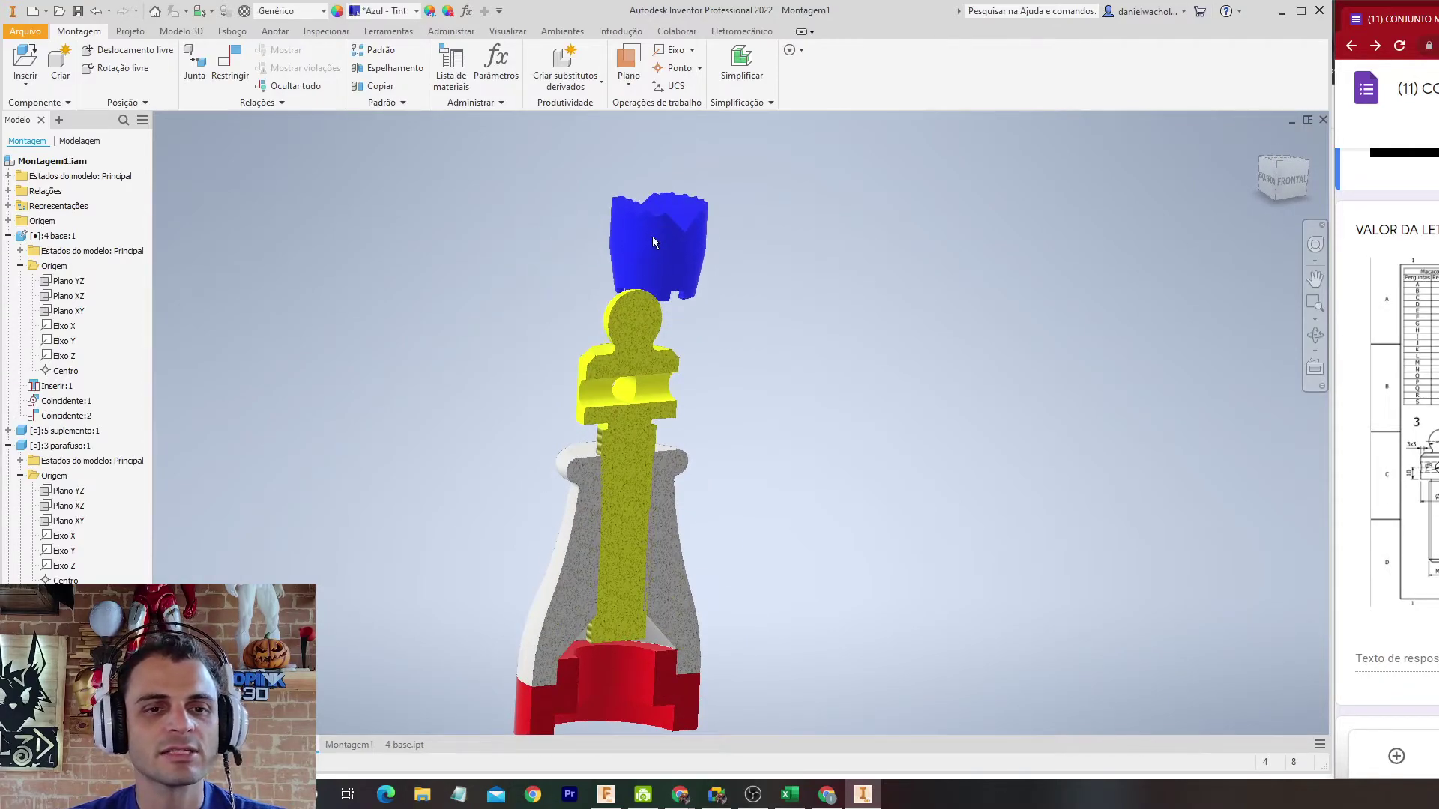
{"action": "middle_click_drag", "start_coordinate": [727, 291], "coordinate": [790, 279], "text": "shift"}
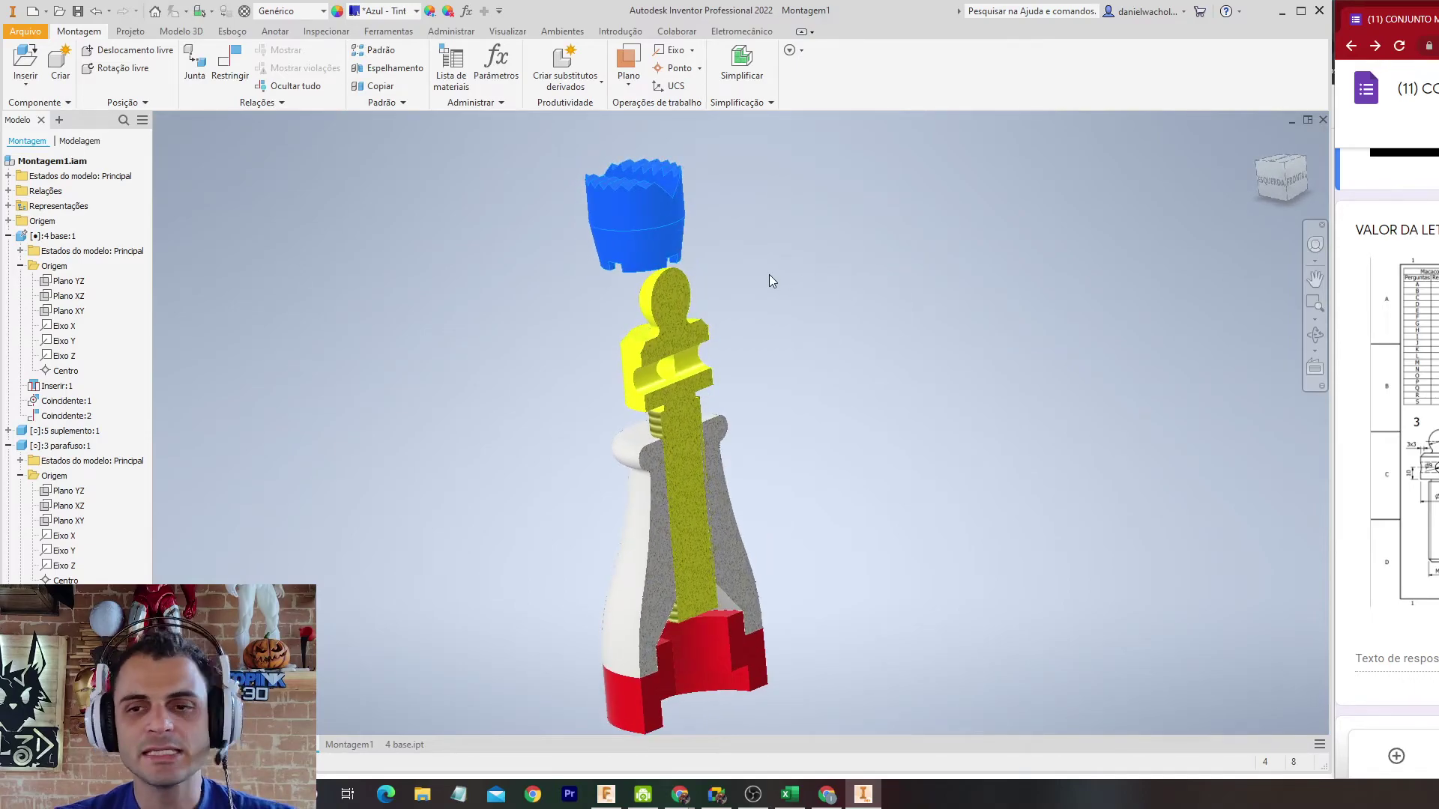
{"action": "left_click_drag", "start_coordinate": [652, 233], "coordinate": [619, 236]}
{"action": "mouse_move", "coordinate": [865, 258]}
{"action": "middle_mouse_down", "text": "shift"}
{"action": "mouse_move", "coordinate": [806, 246]}
{"action": "mouse_move", "coordinate": [852, 270]}
{"action": "middle_mouse_up", "text": "shift"}
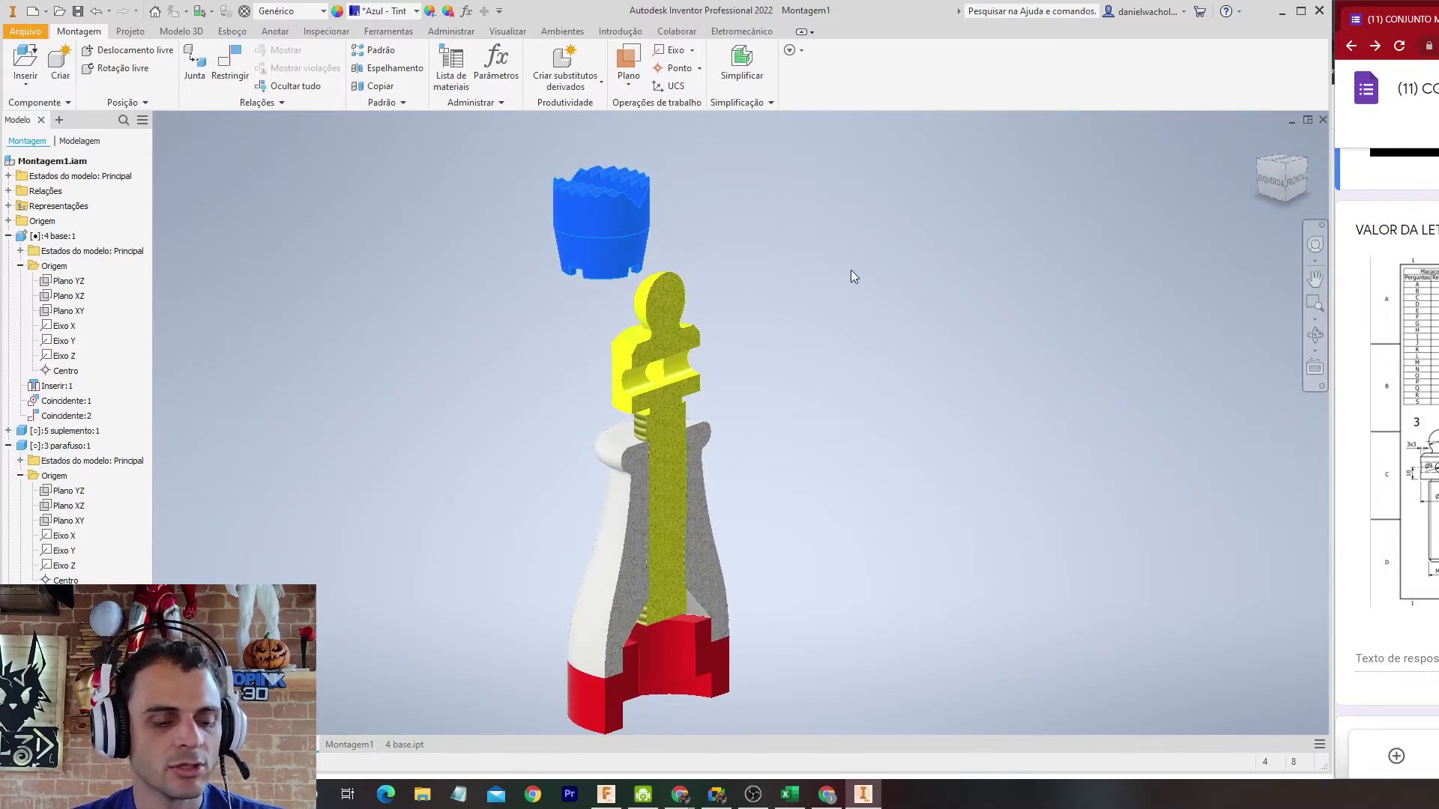
{"action": "key", "text": "c"}
{"action": "left_click", "coordinate": [601, 232]}
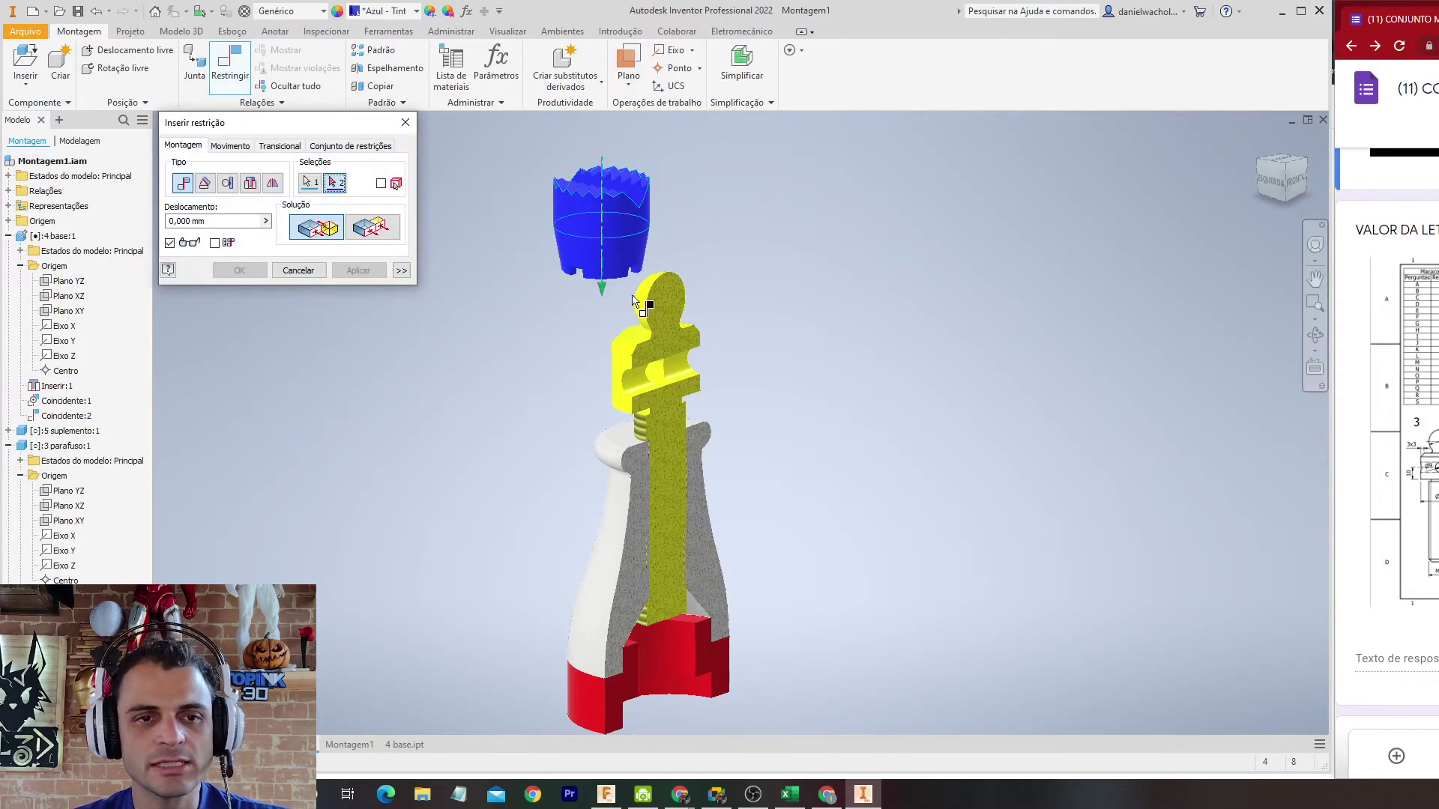
{"action": "left_click", "coordinate": [629, 354]}
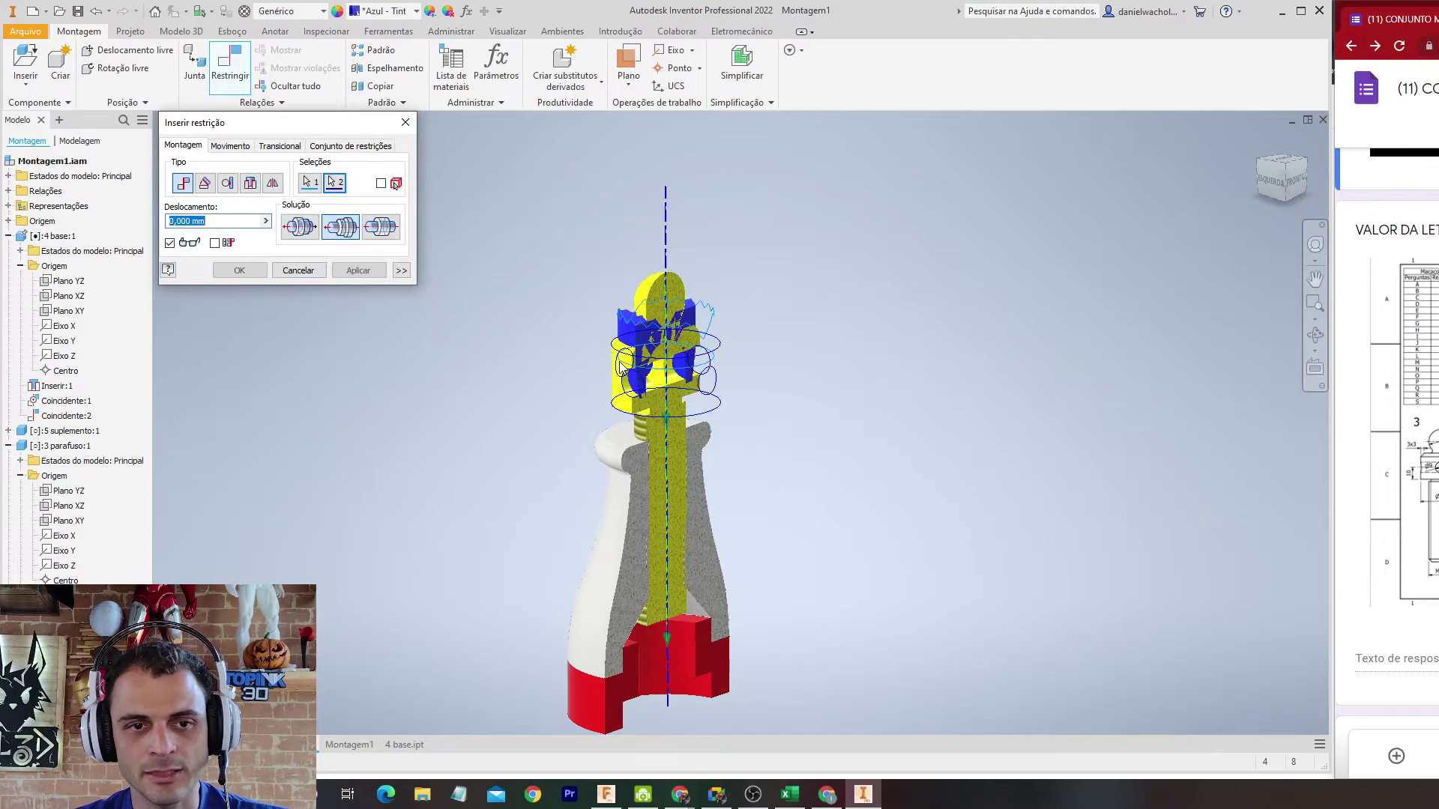
{"action": "left_click", "coordinate": [357, 273]}
{"action": "key", "text": "Escape"}
Step: Lift the chapeu along the screw's axis and rotate it to test its remaining movement
{"action": "left_click_drag", "start_coordinate": [632, 335], "coordinate": [628, 255]}
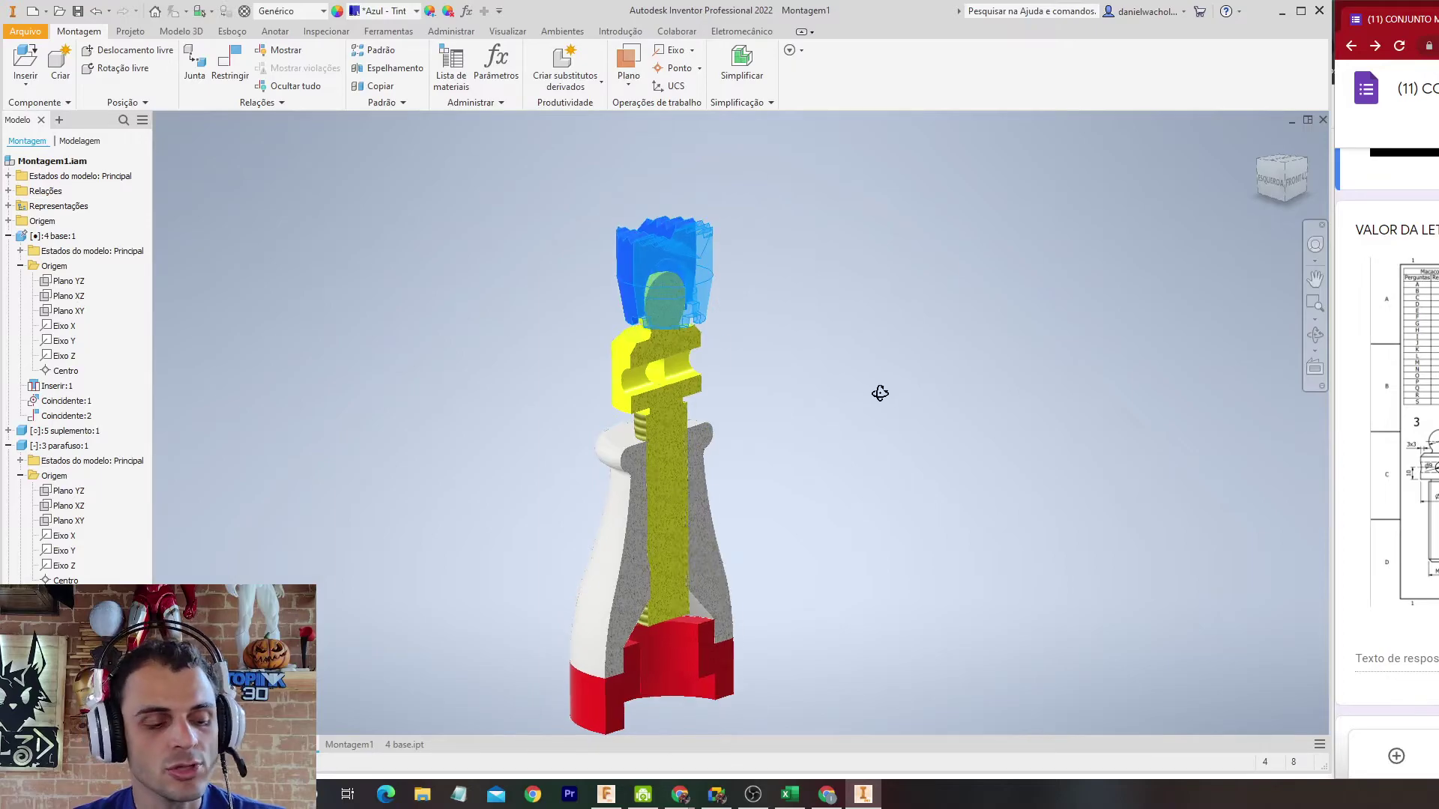
{"action": "middle_click_drag", "start_coordinate": [884, 395], "coordinate": [838, 395], "text": "shift"}
{"action": "scroll", "coordinate": [687, 219], "scroll_direction": "down", "scroll_amount": 4}
{"action": "middle_click_drag", "start_coordinate": [687, 219], "coordinate": [709, 257]}
{"action": "left_click", "coordinate": [805, 313]}
{"action": "left_click_drag", "start_coordinate": [716, 302], "coordinate": [814, 343]}
{"action": "left_click_drag", "start_coordinate": [624, 283], "coordinate": [693, 287]}
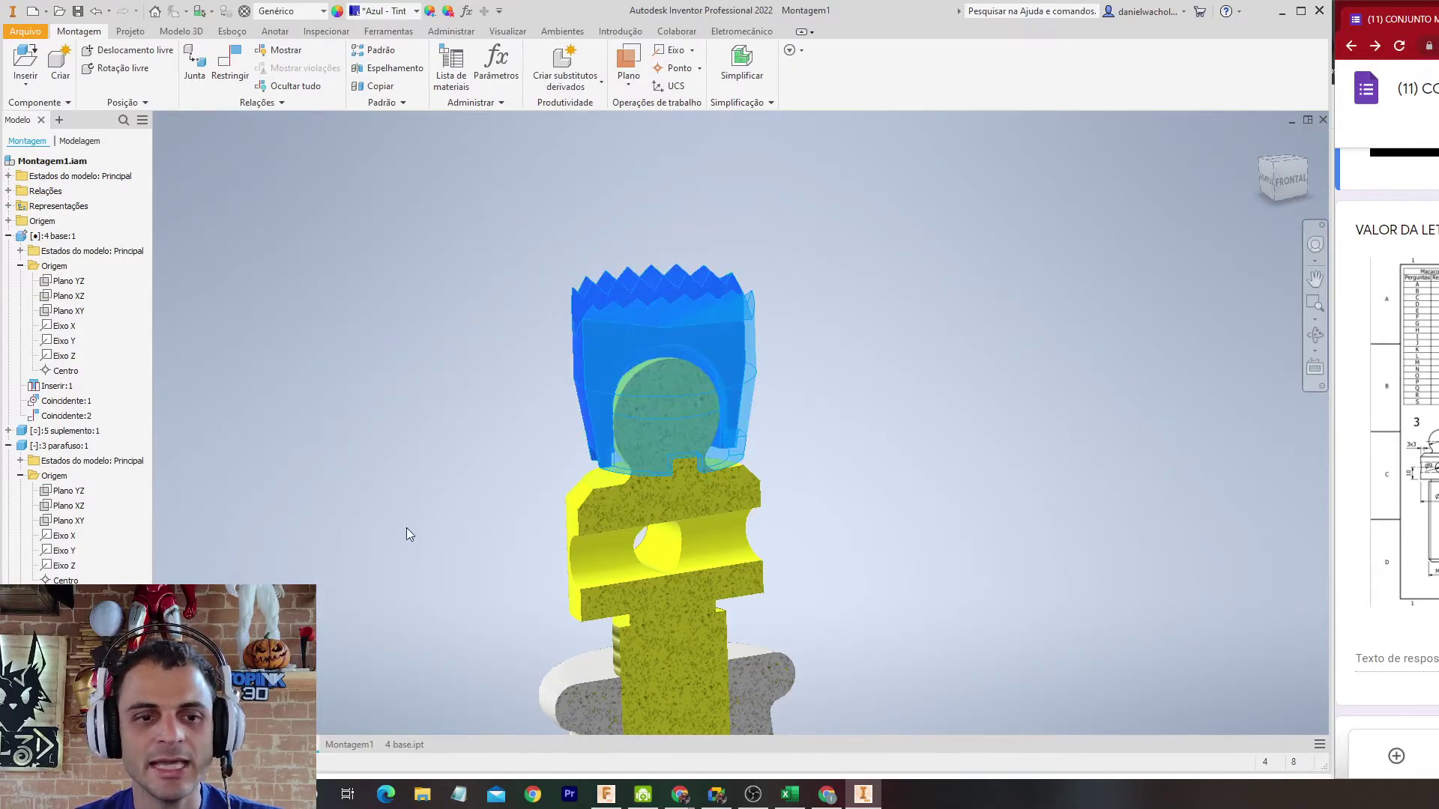
Step: Examine how the rotated chapeu appears in the drawing's half section, and return to the assembly to compare its orientation
{"action": "left_click", "coordinate": [351, 746]}
{"action": "scroll", "coordinate": [671, 224], "scroll_direction": "up", "scroll_amount": 5}
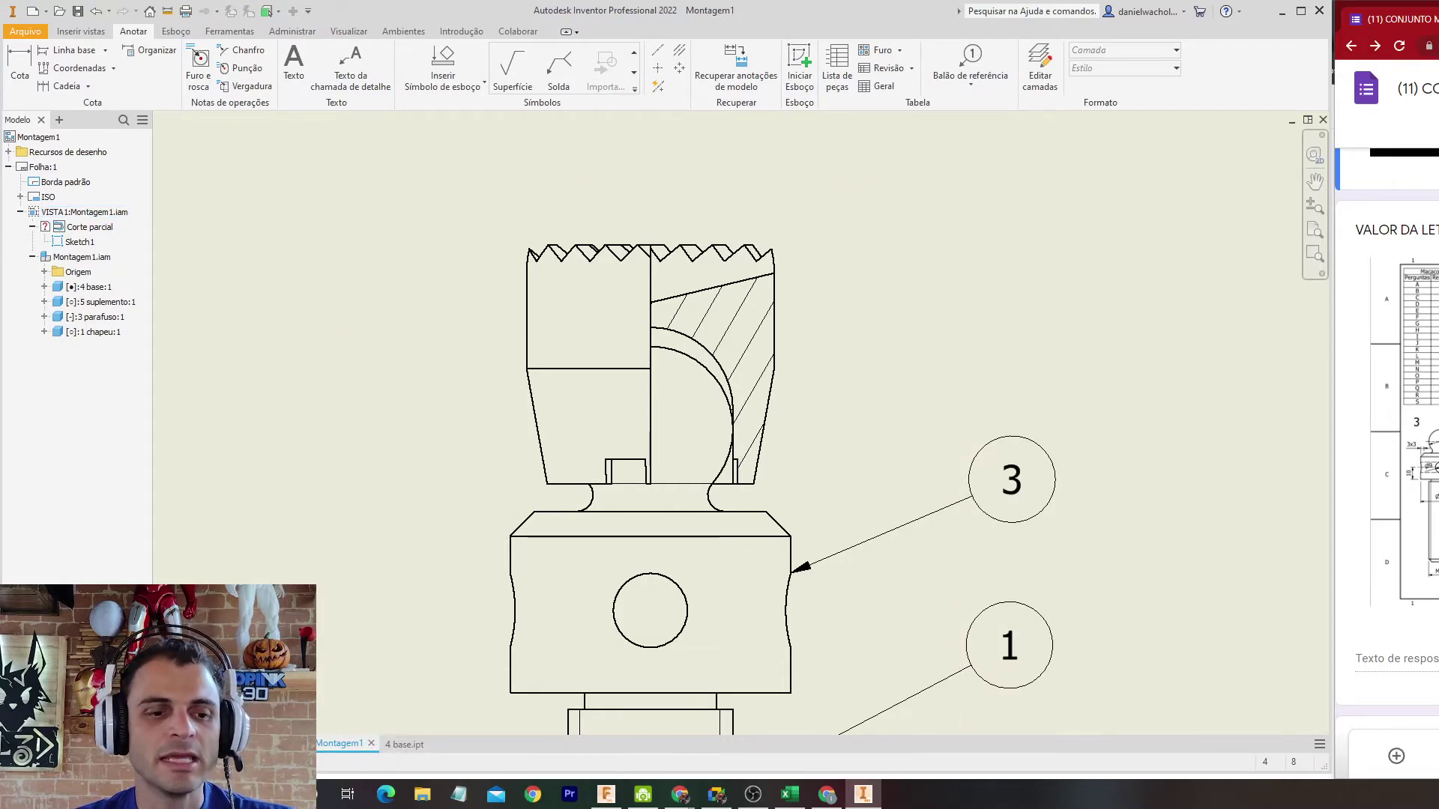
{"action": "left_click", "coordinate": [294, 745]}
{"action": "middle_click_drag", "start_coordinate": [736, 348], "coordinate": [600, 386], "text": "shift"}
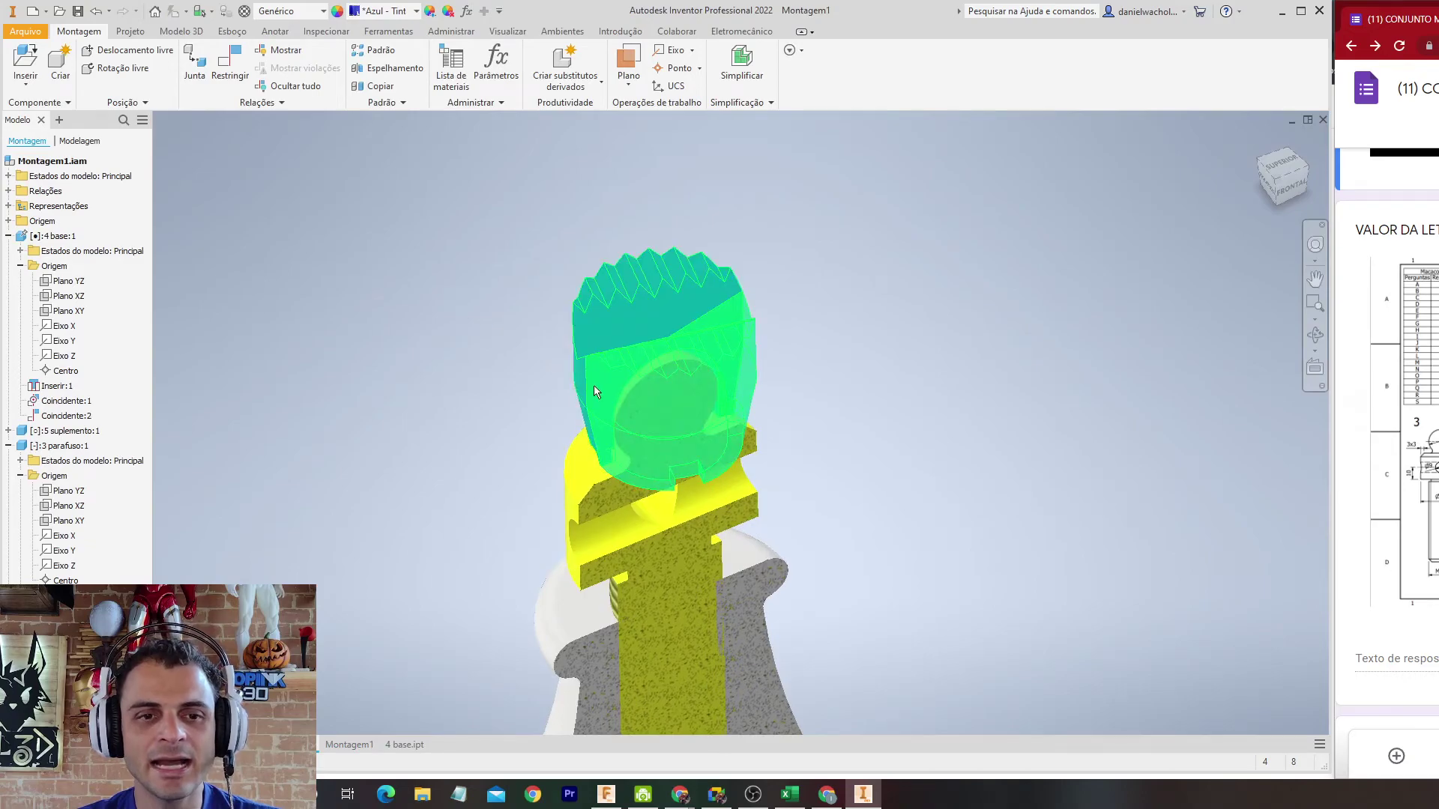
{"action": "left_click_drag", "start_coordinate": [571, 369], "coordinate": [580, 370]}
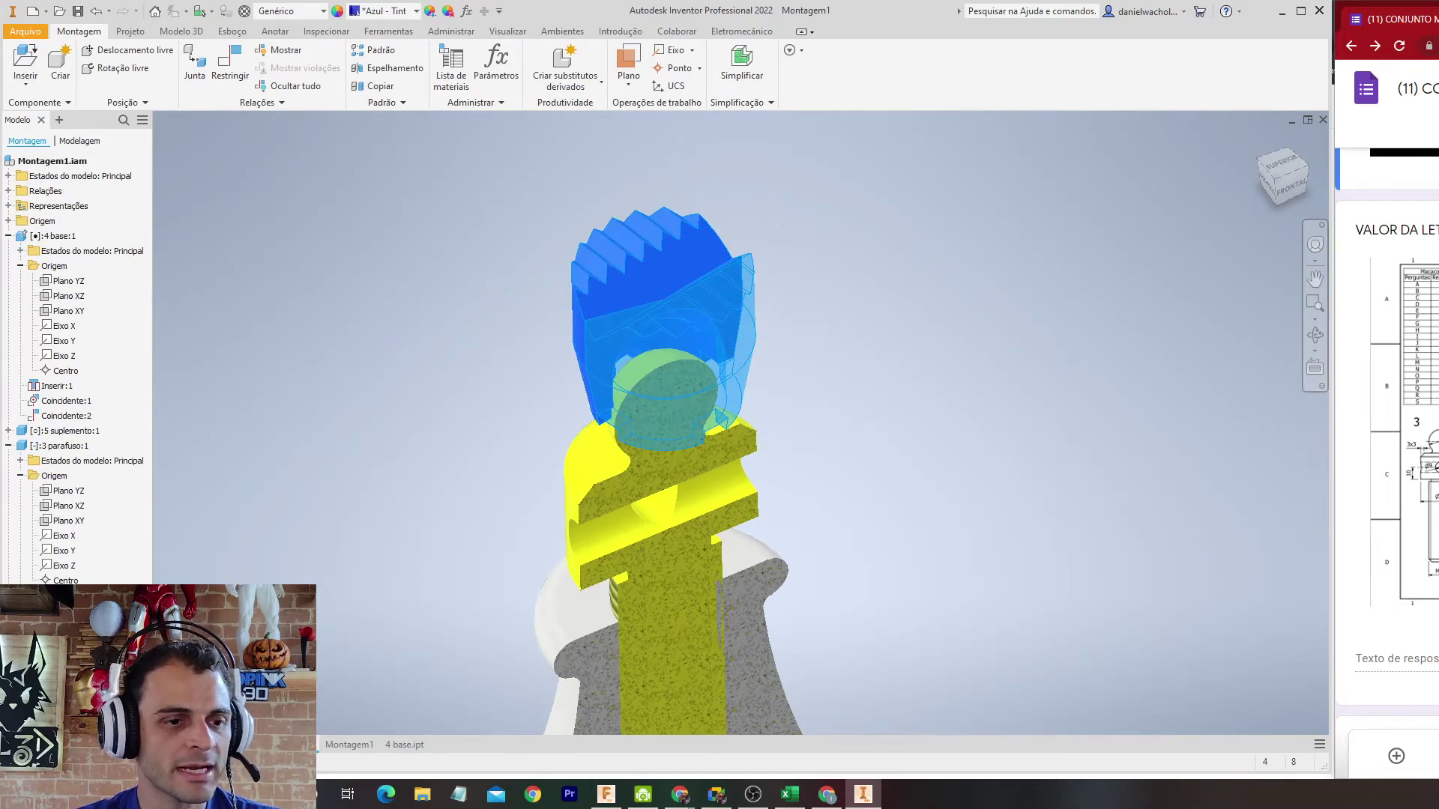
Step: Mate the chapeu's YZ plane to the base's XY plane with 0 mm offset and test its movement
{"action": "left_click", "coordinate": [20, 671]}
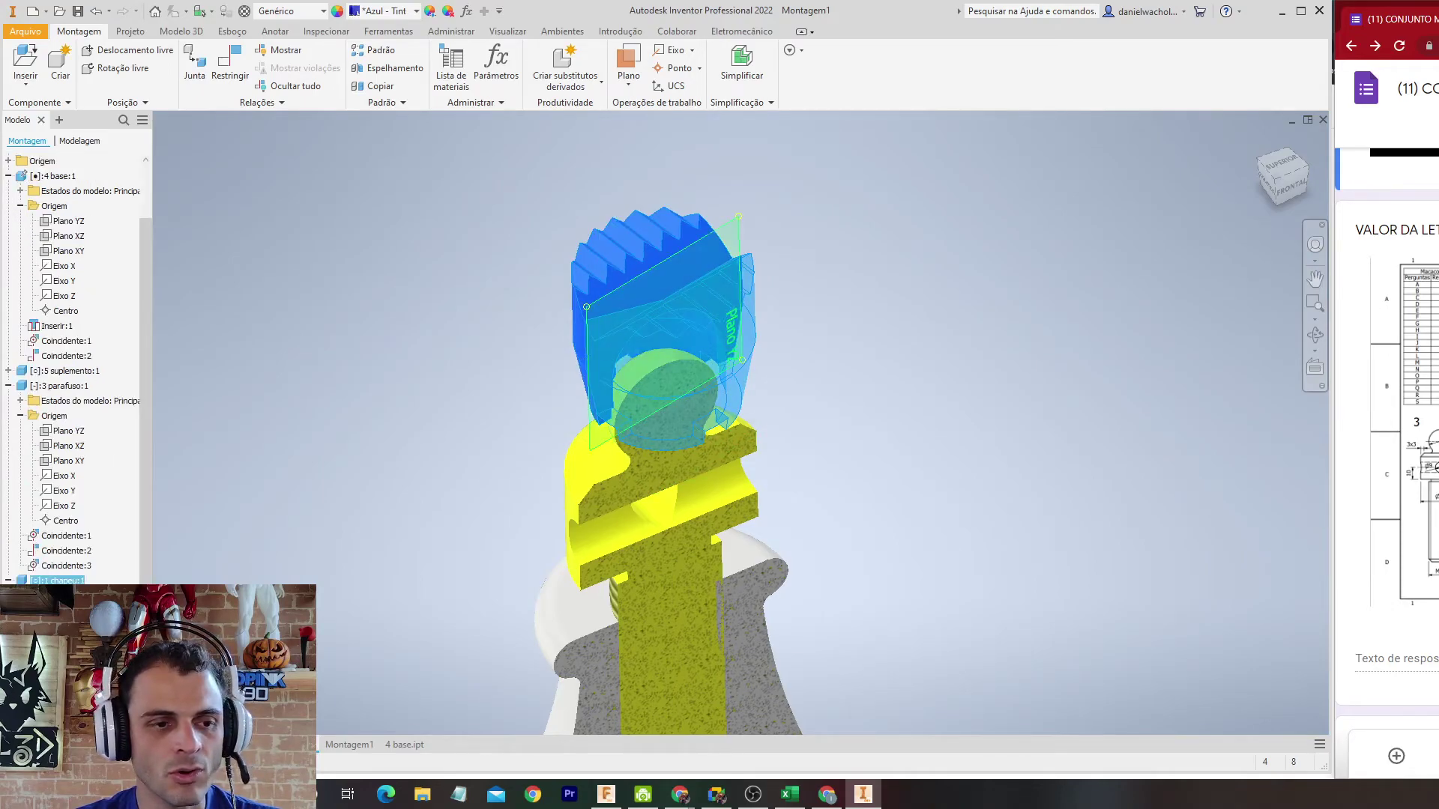
{"action": "mouse_move", "coordinate": [405, 526]}
{"action": "middle_mouse_down", "text": "shift"}
{"action": "mouse_move", "coordinate": [475, 515]}
{"action": "mouse_move", "coordinate": [490, 529]}
{"action": "mouse_move", "coordinate": [440, 507]}
{"action": "mouse_move", "coordinate": [392, 517]}
{"action": "middle_mouse_up", "text": "shift"}
{"action": "left_click", "coordinate": [233, 65]}
{"action": "left_click", "coordinate": [69, 250]}
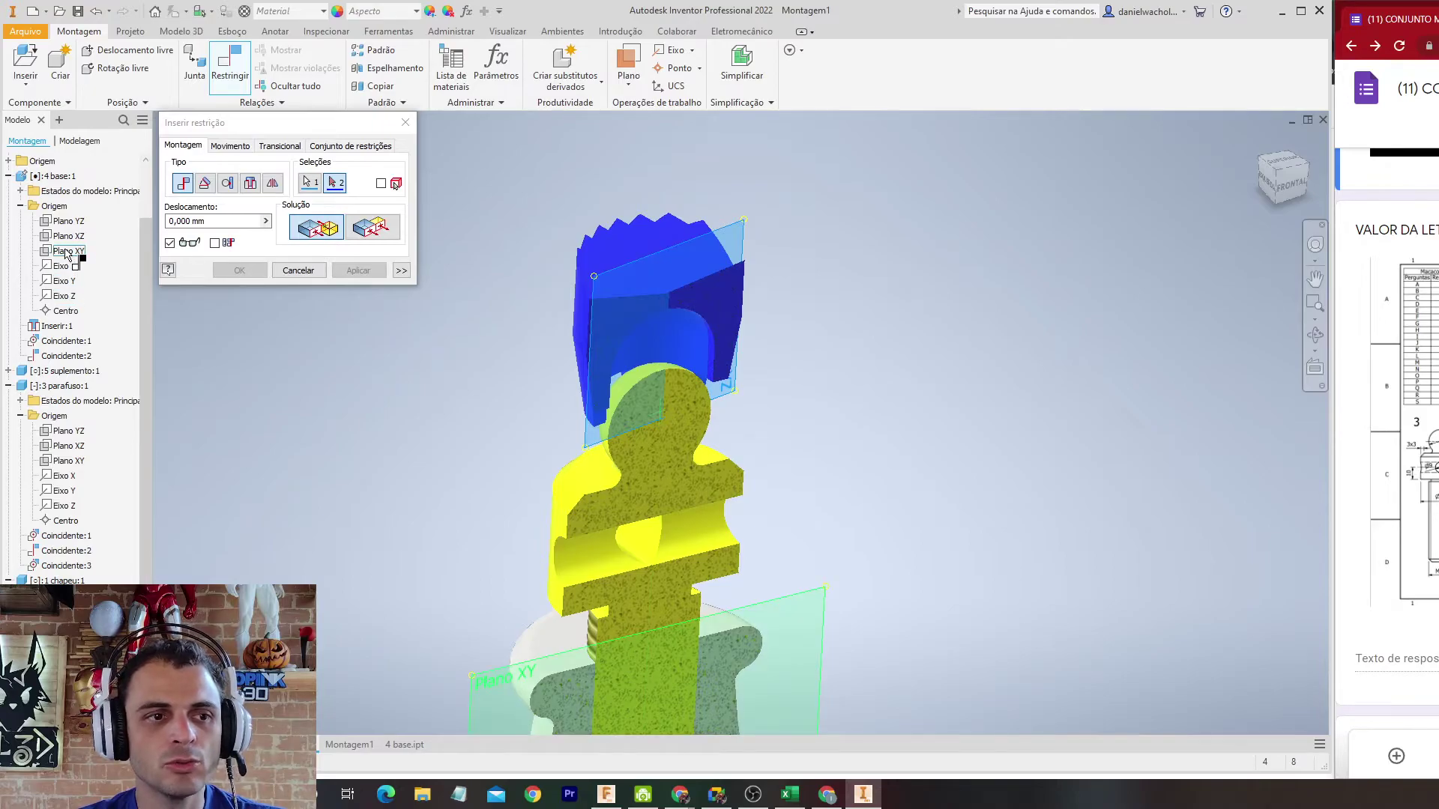
{"action": "left_click", "coordinate": [70, 251]}
{"action": "middle_click_drag", "start_coordinate": [445, 551], "coordinate": [457, 525], "text": "shift"}
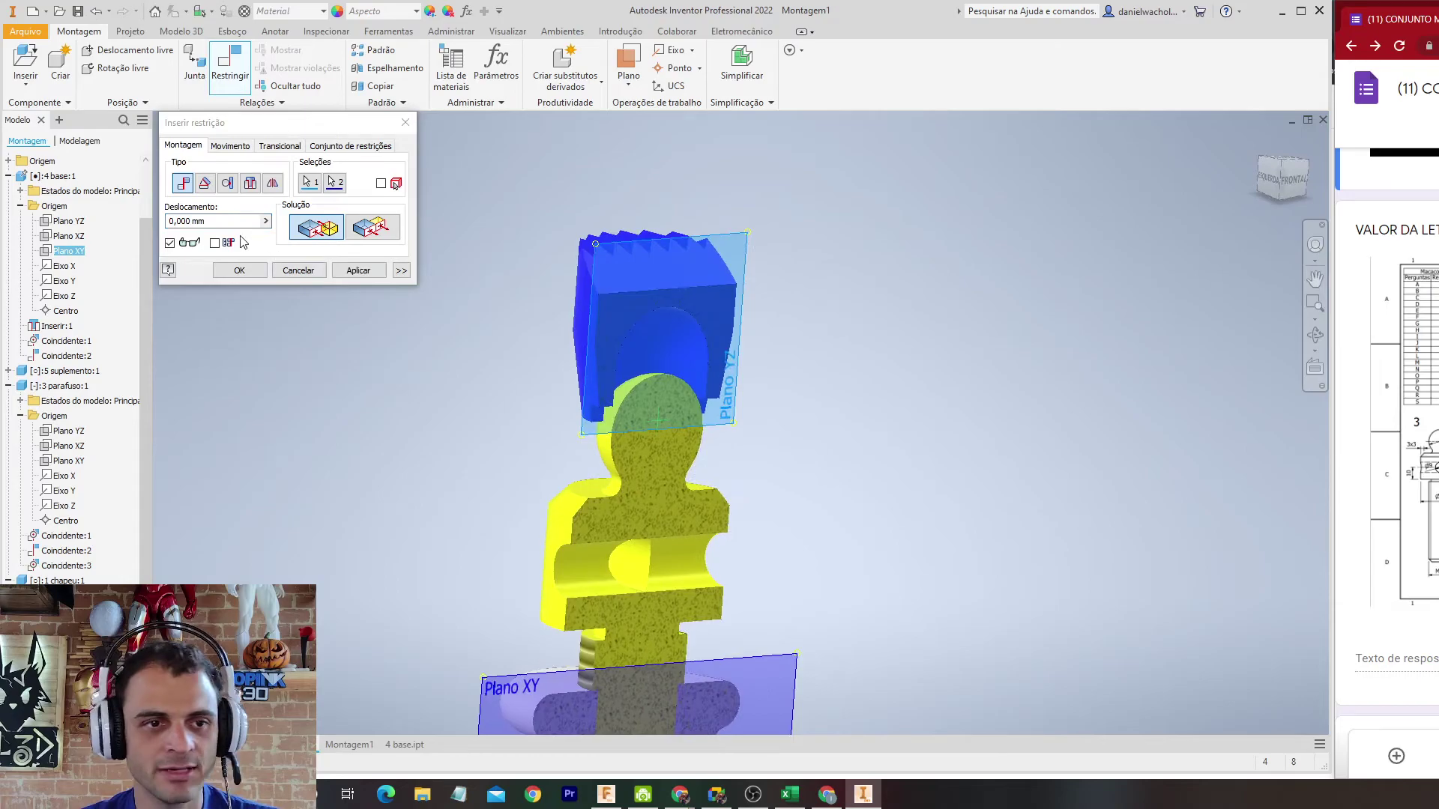
{"action": "left_click", "coordinate": [239, 270]}
{"action": "left_click_drag", "start_coordinate": [651, 313], "coordinate": [604, 343]}
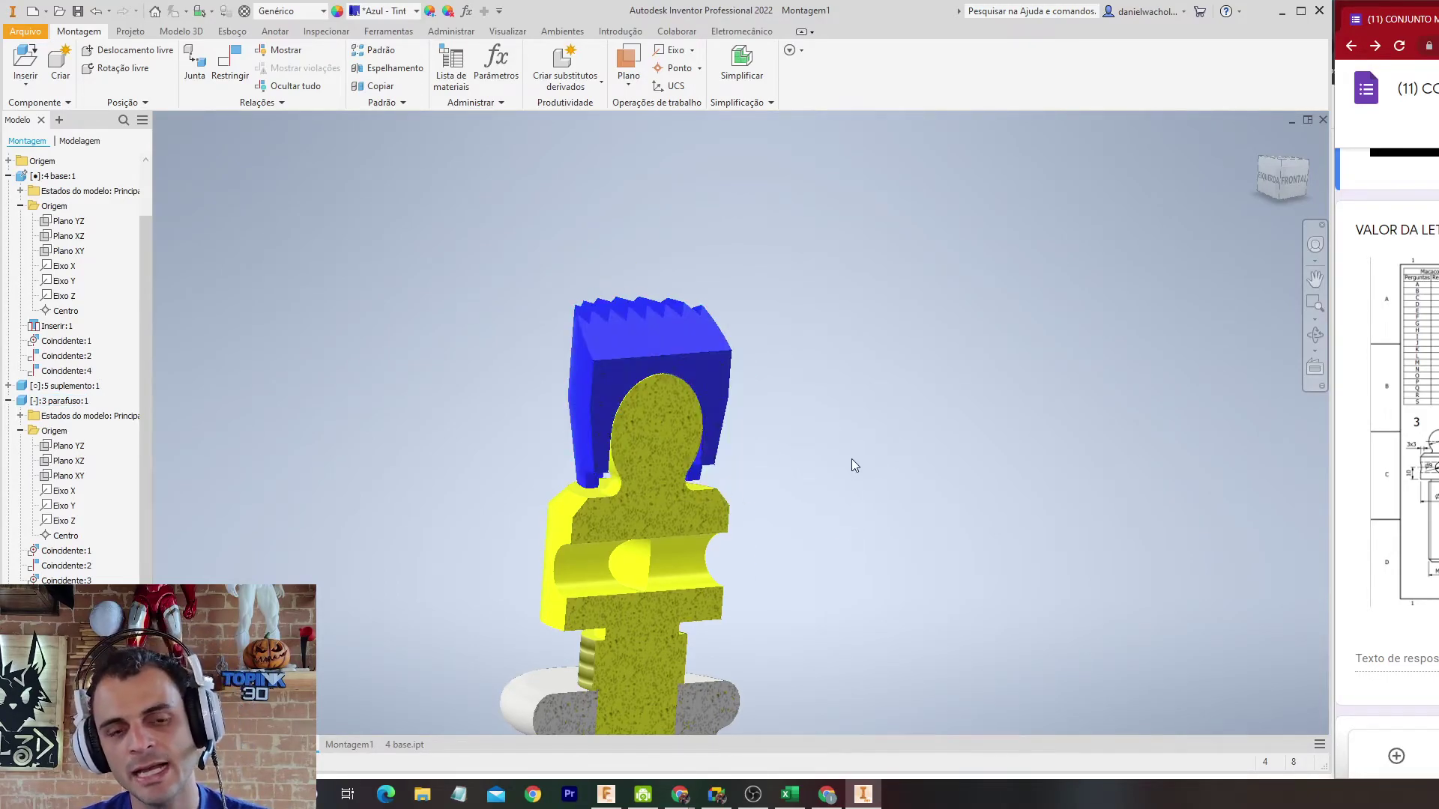
Step: Add an inside tangent constraint between the chapeu's spherical cavity and the screw's ball end with 0 mm offset
{"action": "middle_click_drag", "start_coordinate": [740, 506], "coordinate": [625, 356], "text": "shift"}
{"action": "left_click_drag", "start_coordinate": [625, 357], "coordinate": [627, 298]}
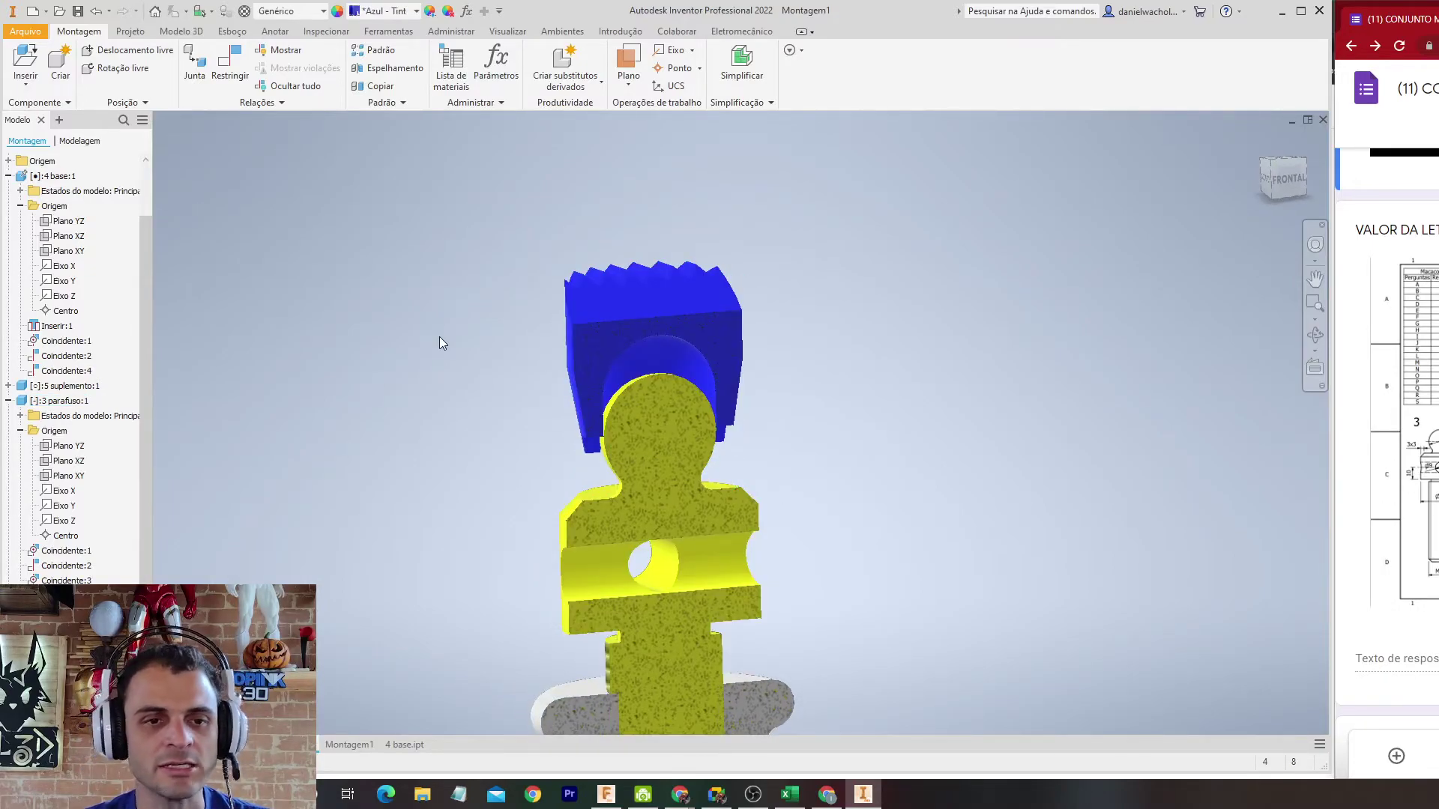
{"action": "left_click", "coordinate": [229, 63]}
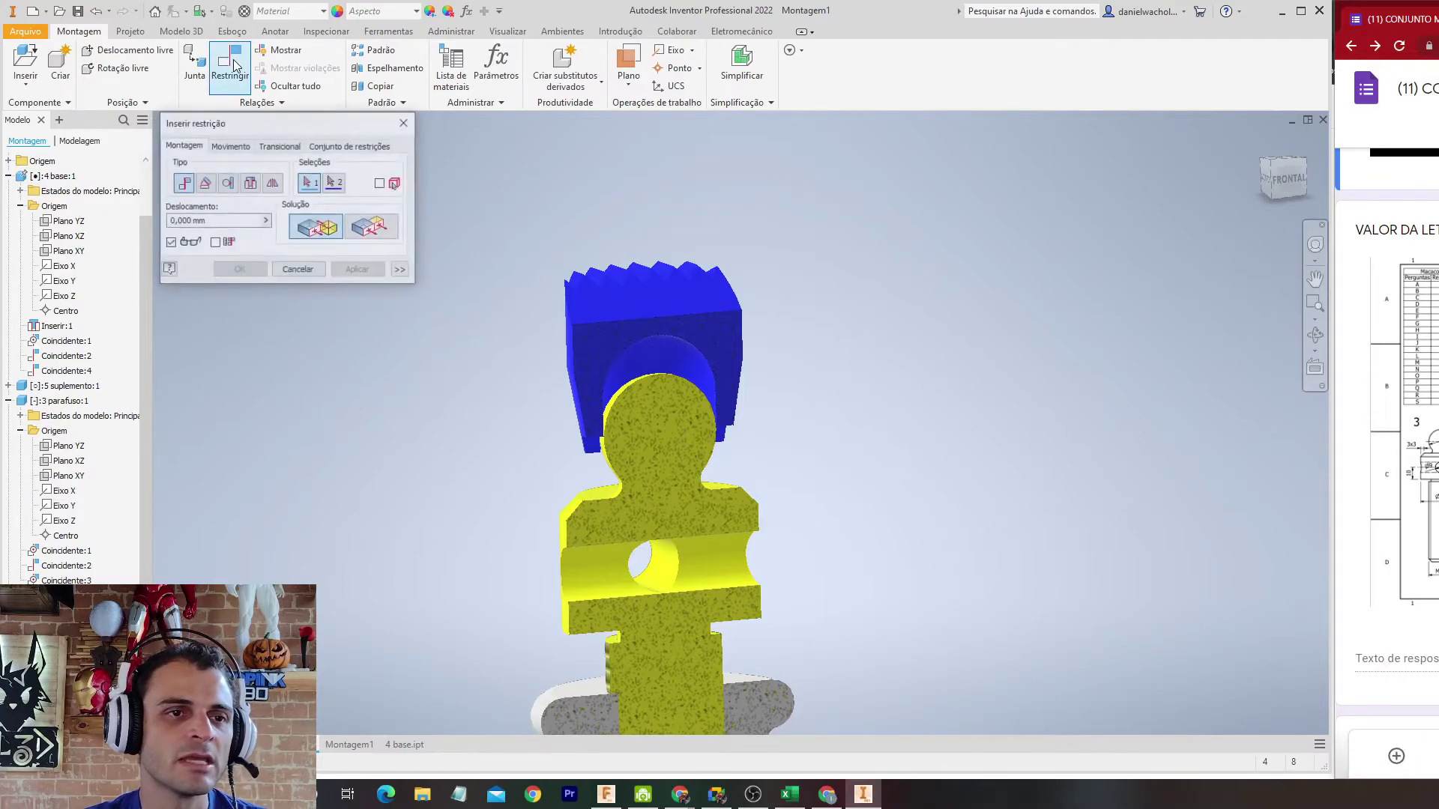
{"action": "left_click", "coordinate": [228, 185]}
{"action": "left_click", "coordinate": [635, 351]}
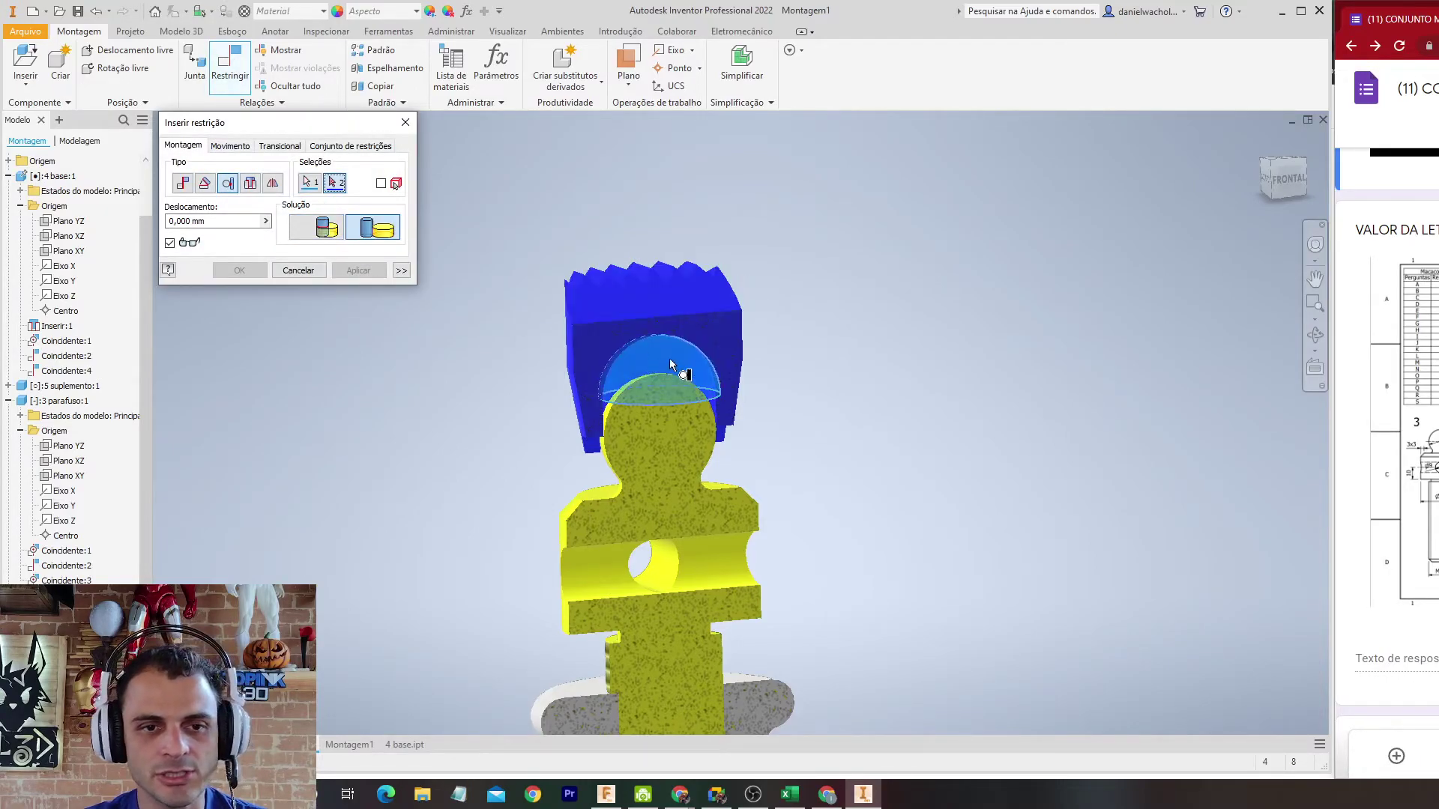
{"action": "left_click", "coordinate": [637, 388]}
{"action": "left_click", "coordinate": [337, 228]}
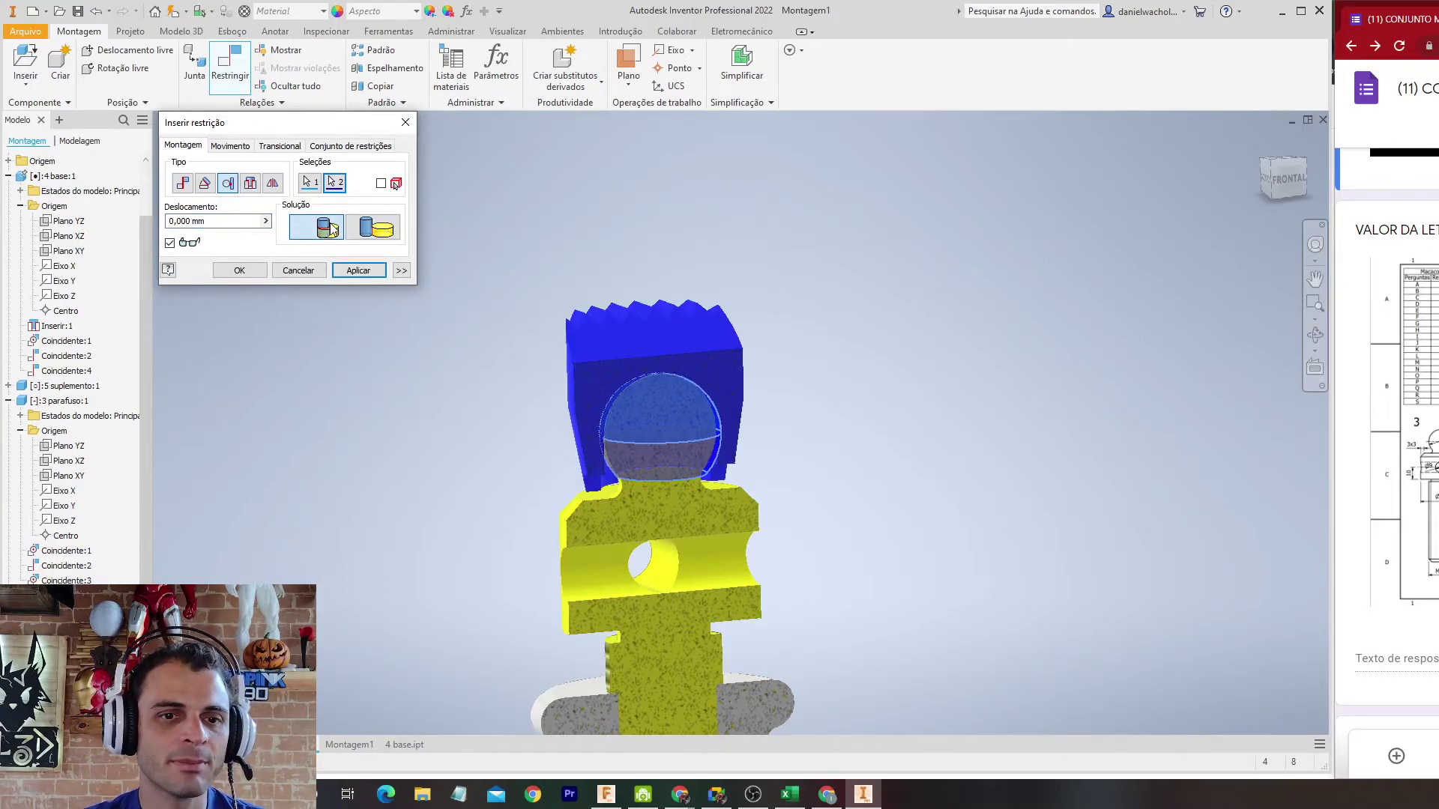
{"action": "left_click", "coordinate": [356, 272]}
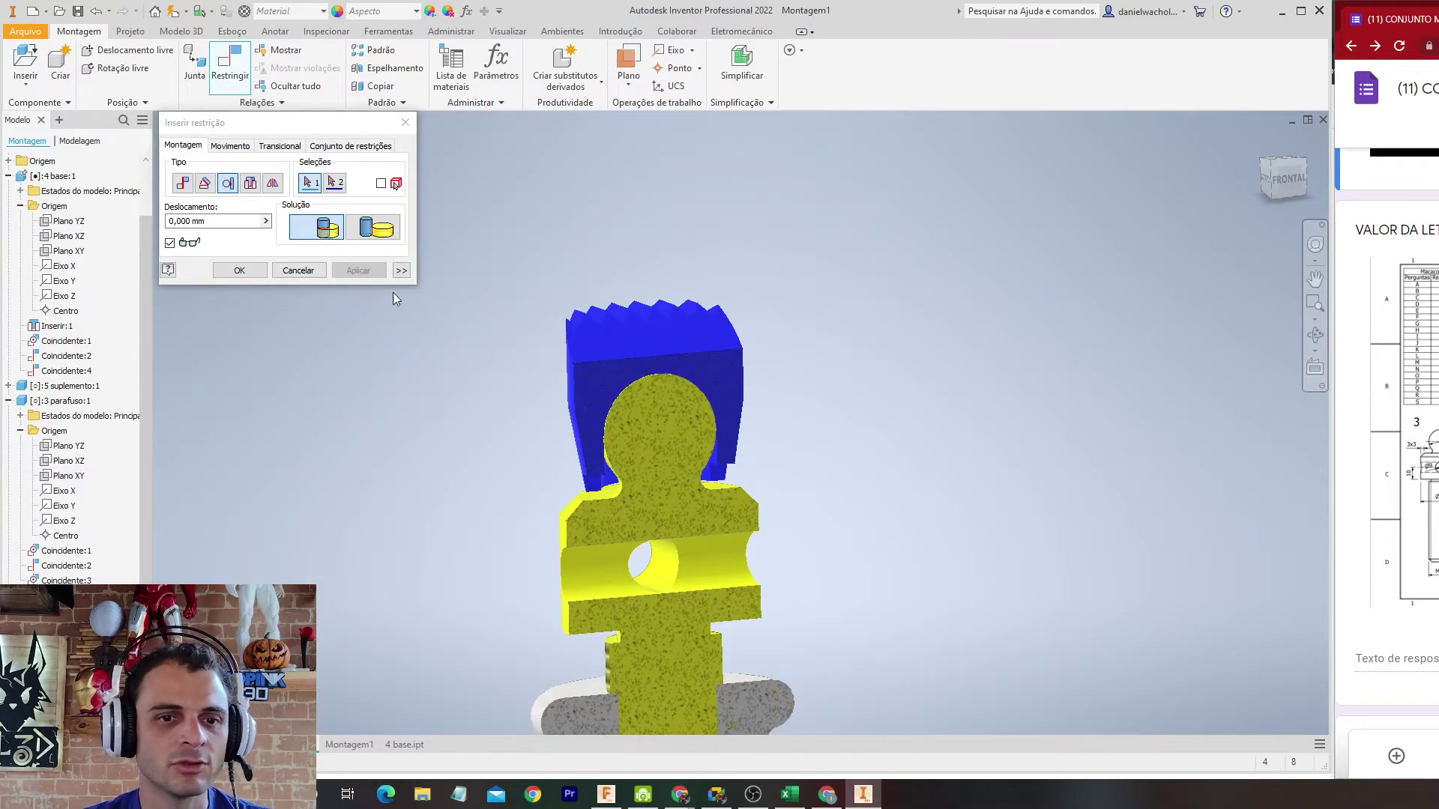
{"action": "mouse_move", "coordinate": [822, 449]}
{"action": "middle_mouse_down", "text": "shift"}
{"action": "mouse_move", "coordinate": [736, 396]}
{"action": "mouse_move", "coordinate": [774, 430]}
{"action": "mouse_move", "coordinate": [813, 431]}
{"action": "middle_mouse_up", "text": "shift"}
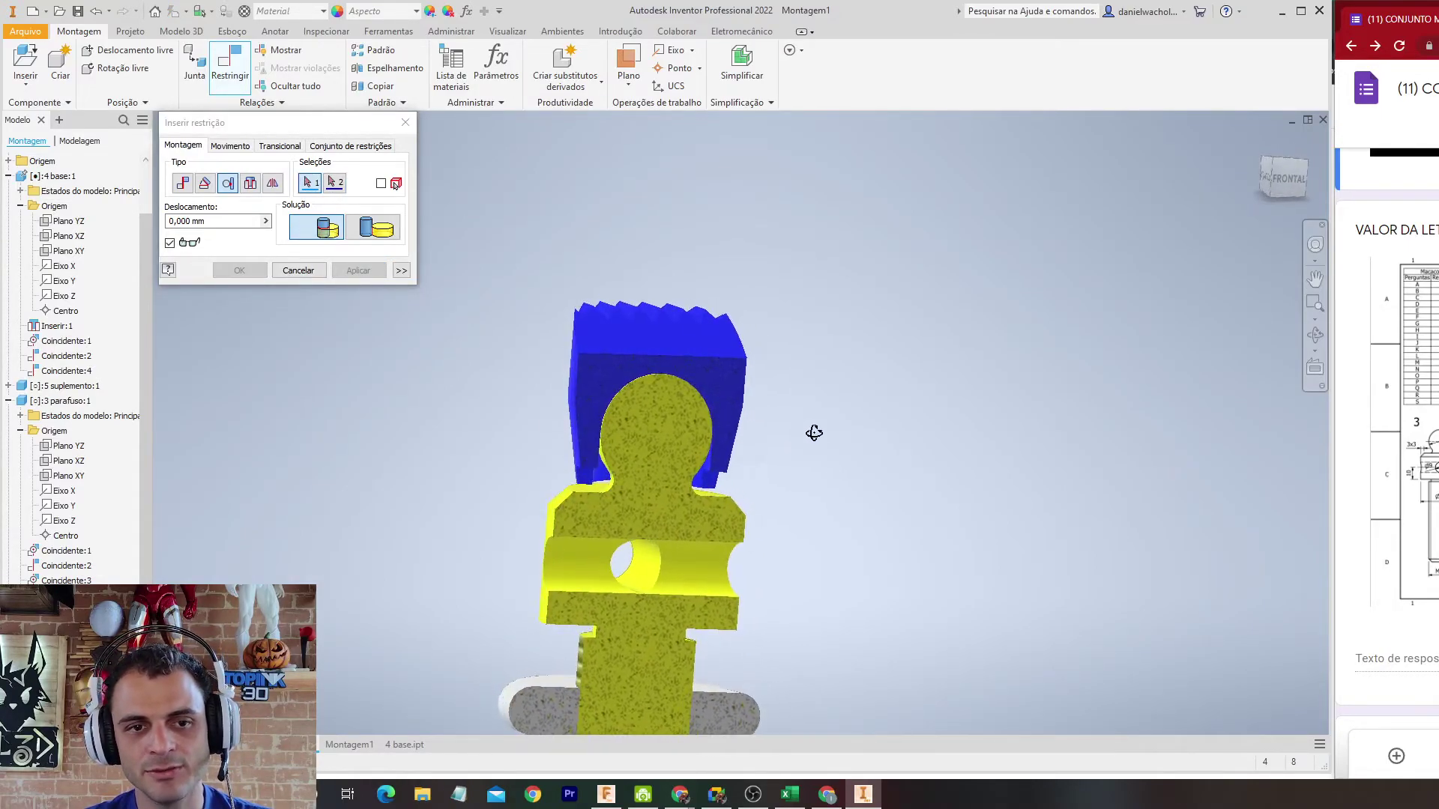
{"action": "left_click", "coordinate": [300, 271]}
{"action": "middle_click_drag", "start_coordinate": [954, 475], "coordinate": [909, 389]}
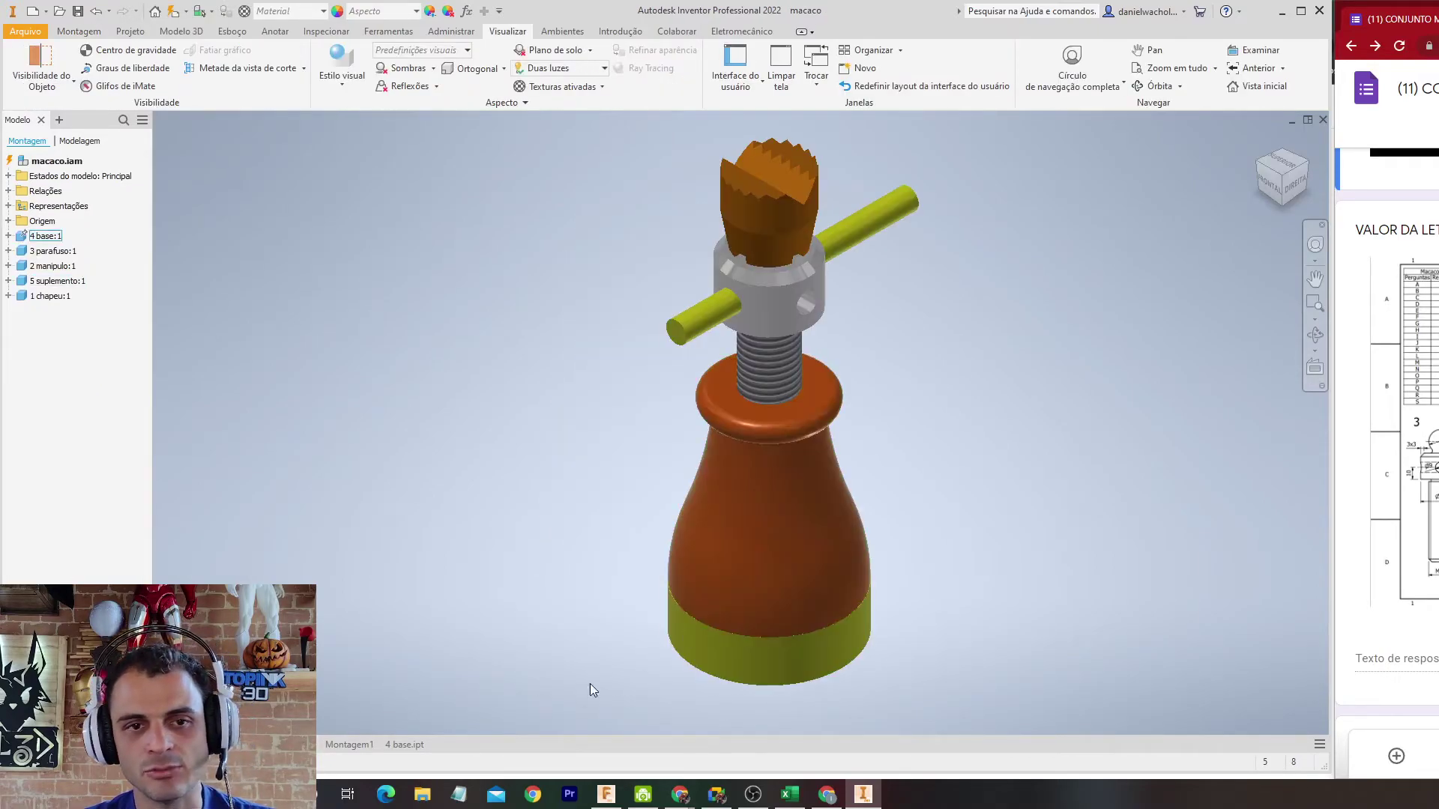
Step: In the drawing, hide the chapeu's vertical edges along the center of the half-sectioned view
{"action": "left_click", "coordinate": [332, 744]}
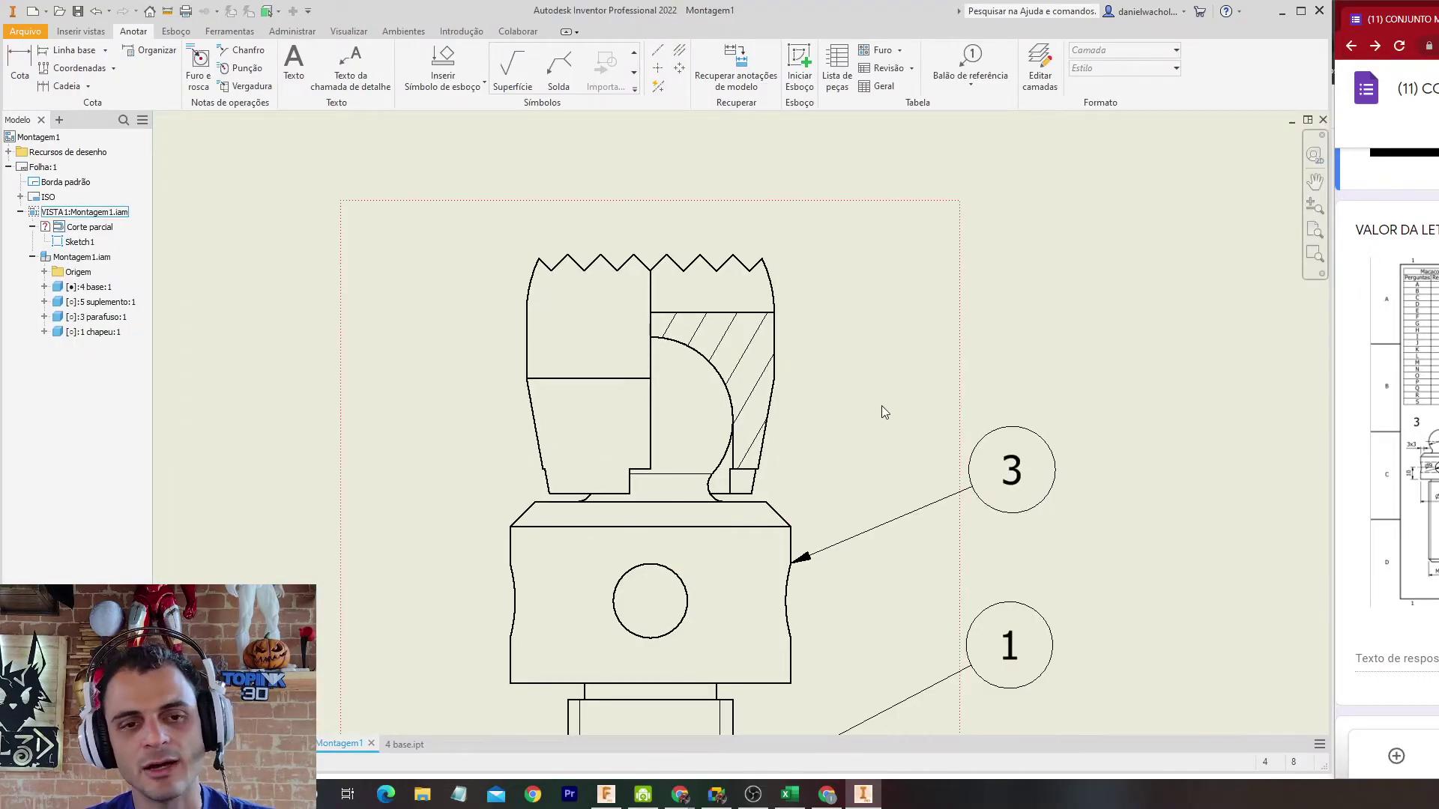
{"action": "scroll", "coordinate": [881, 407], "scroll_direction": "down", "scroll_amount": 2}
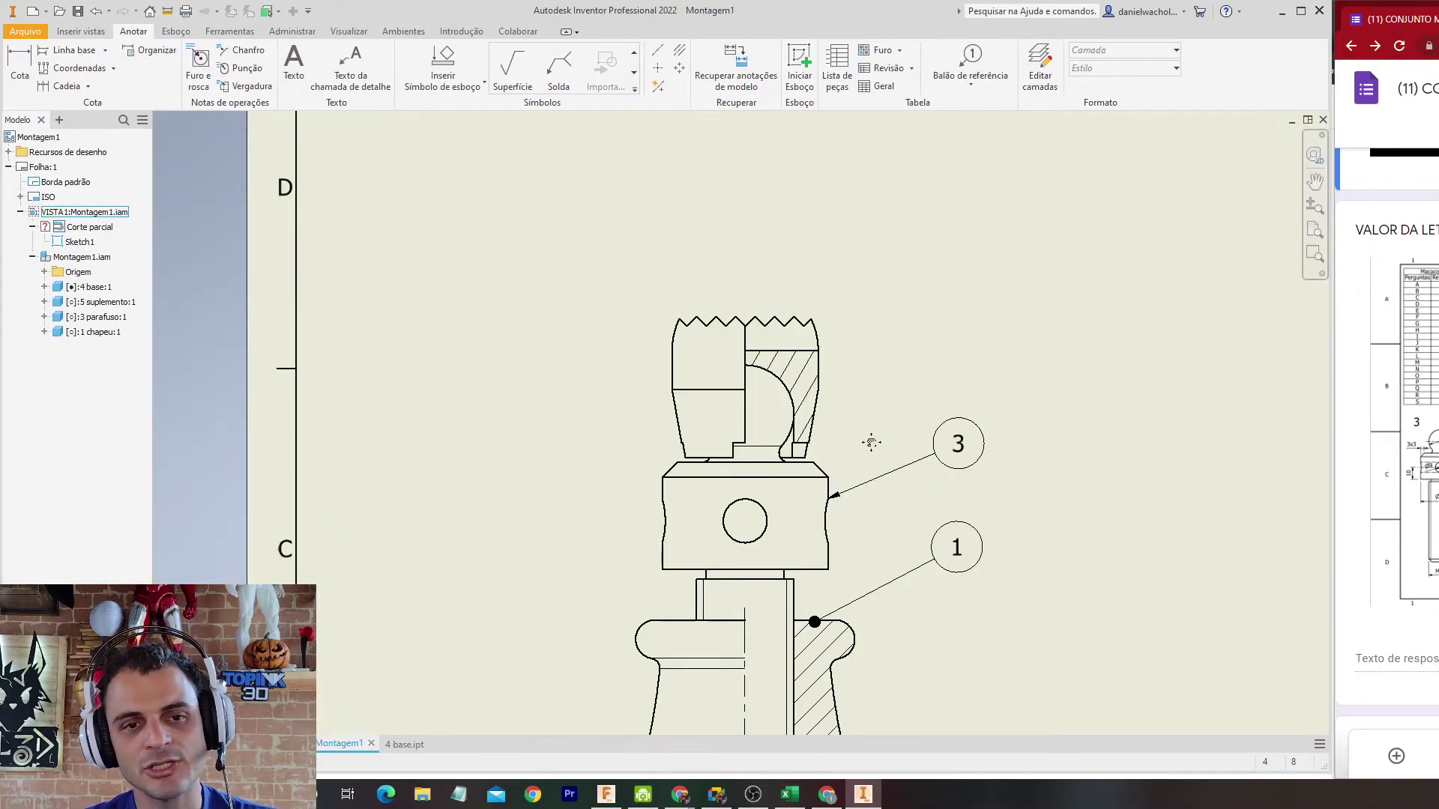
{"action": "middle_click_drag", "start_coordinate": [871, 443], "coordinate": [861, 403]}
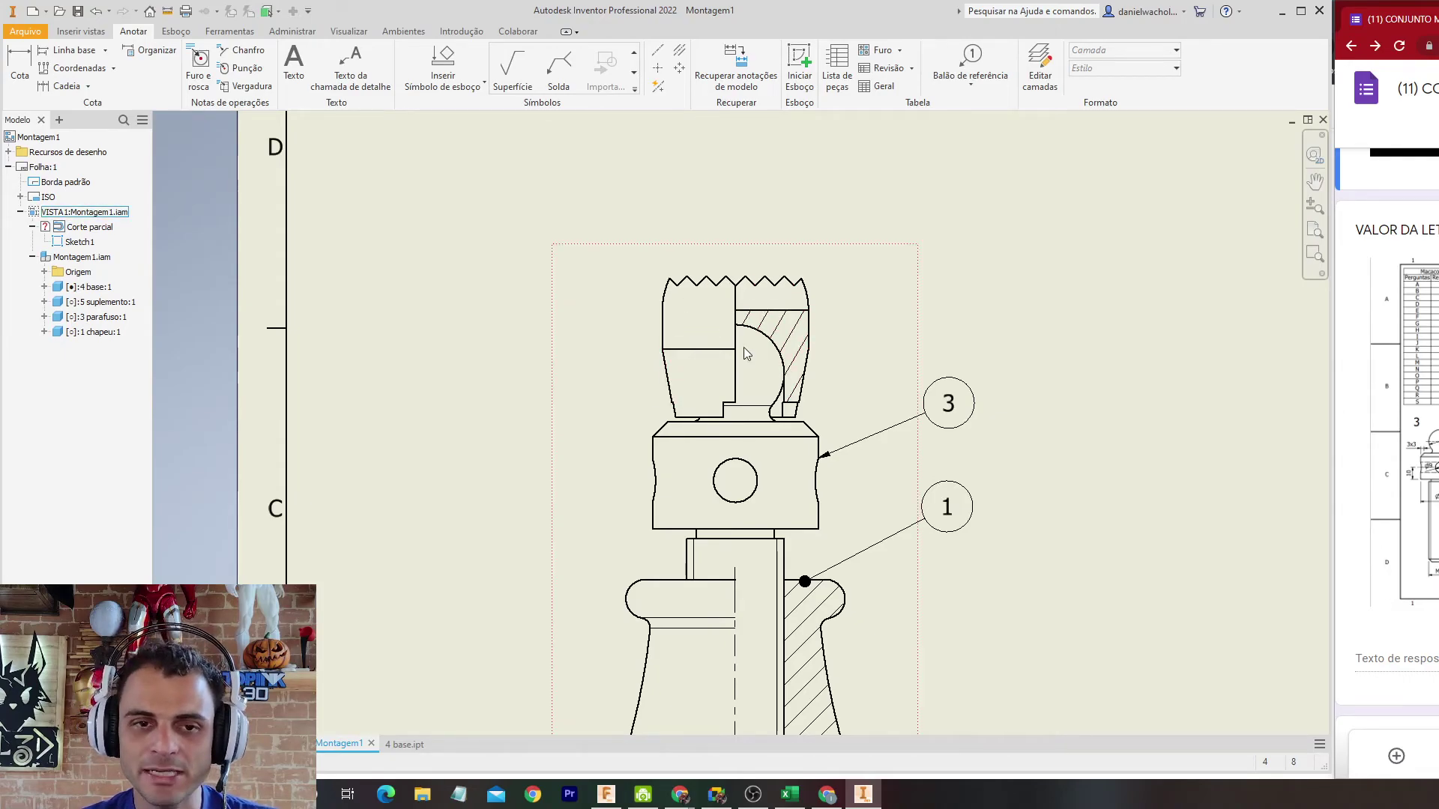
{"action": "scroll", "coordinate": [735, 260], "scroll_direction": "up", "scroll_amount": 7}
{"action": "middle_click_drag", "start_coordinate": [736, 329], "coordinate": [739, 151]}
{"action": "scroll", "coordinate": [739, 192], "scroll_direction": "down", "scroll_amount": 2}
{"action": "left_click_drag", "start_coordinate": [725, 200], "coordinate": [742, 706]}
{"action": "right_click", "coordinate": [737, 580]}
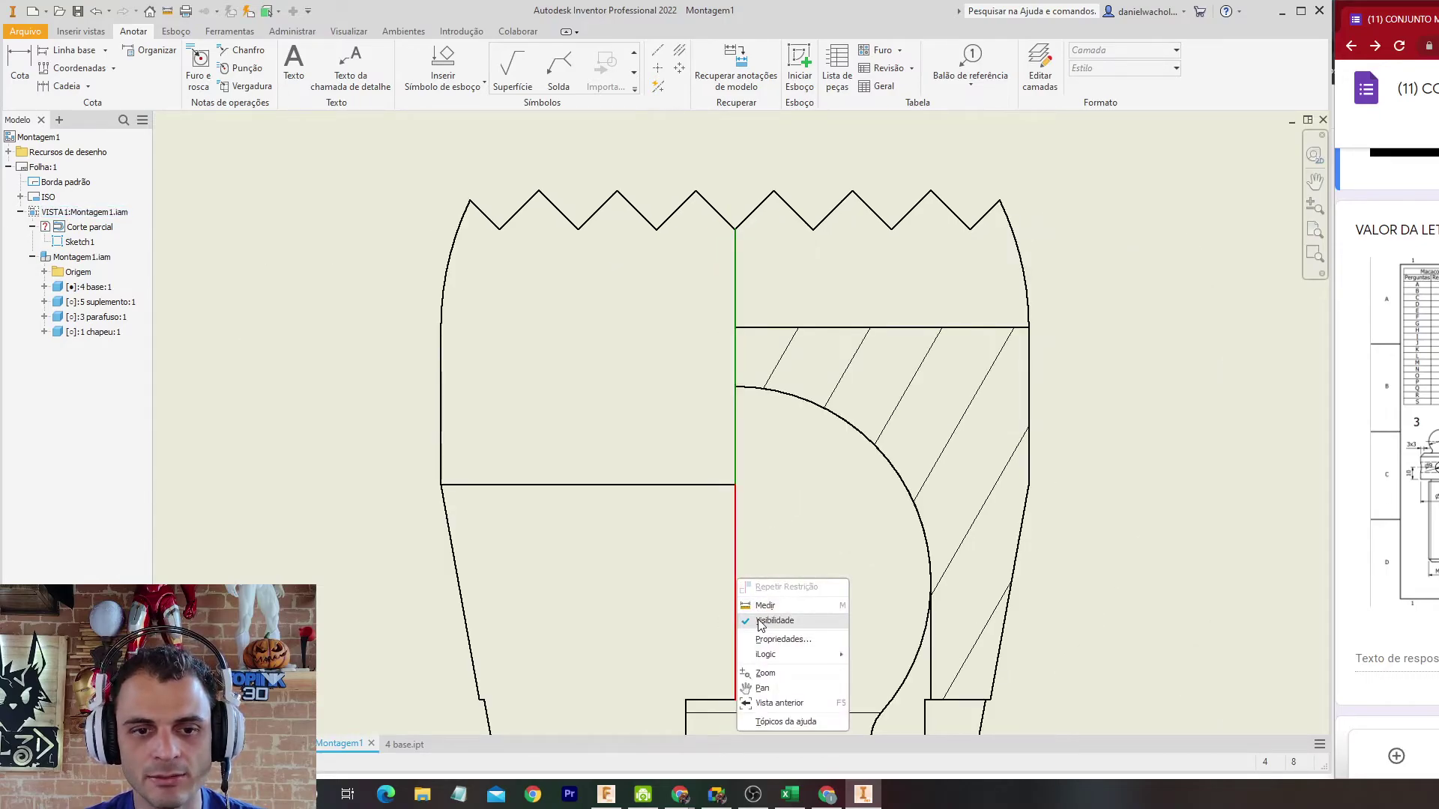
{"action": "left_click", "coordinate": [753, 616]}
Step: Extend the view's centerline upward past the chapeu's toothed top
{"action": "middle_click_drag", "start_coordinate": [749, 587], "coordinate": [751, 442]}
{"action": "scroll", "coordinate": [746, 532], "scroll_direction": "down", "scroll_amount": 2}
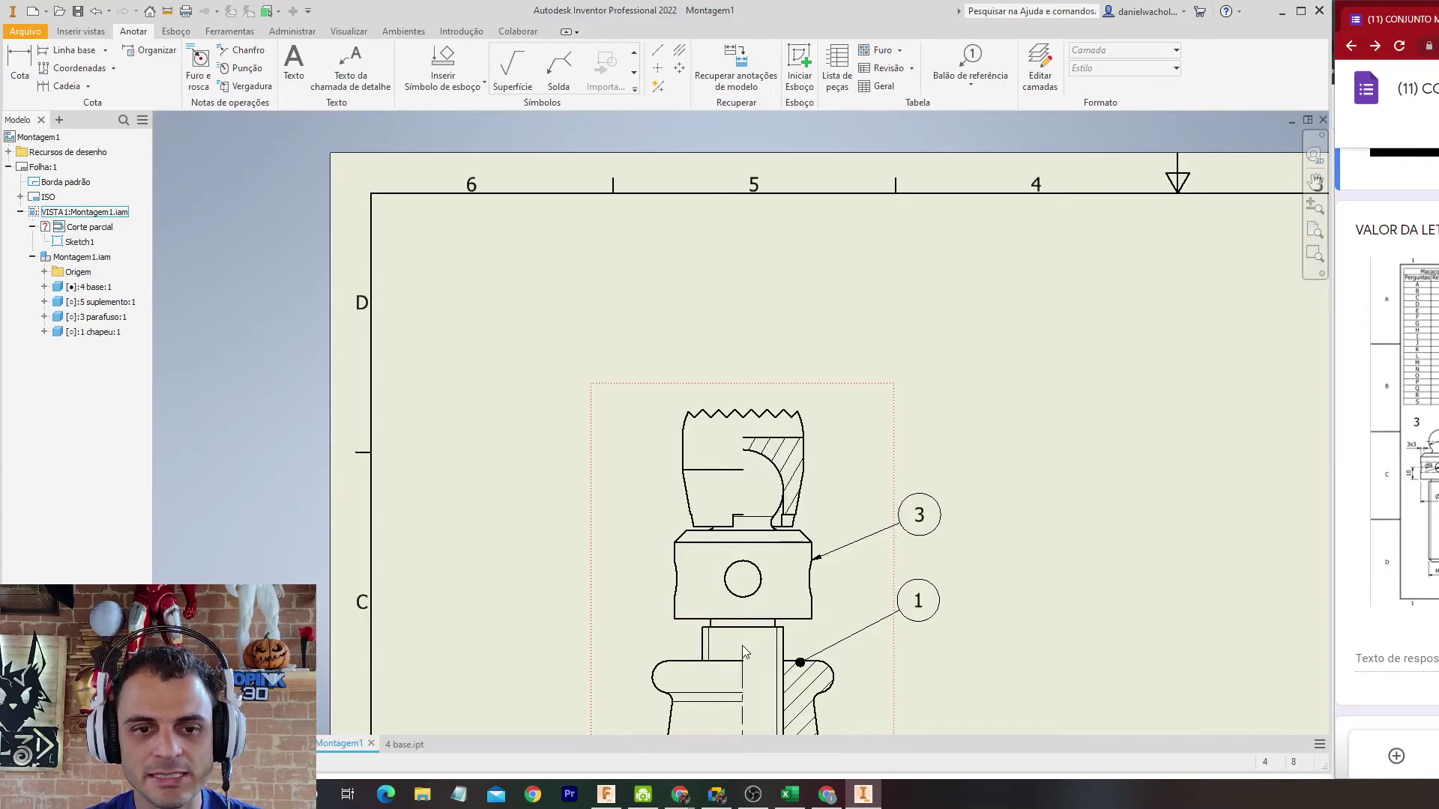
{"action": "left_click_drag", "start_coordinate": [794, 371], "coordinate": [796, 399]}
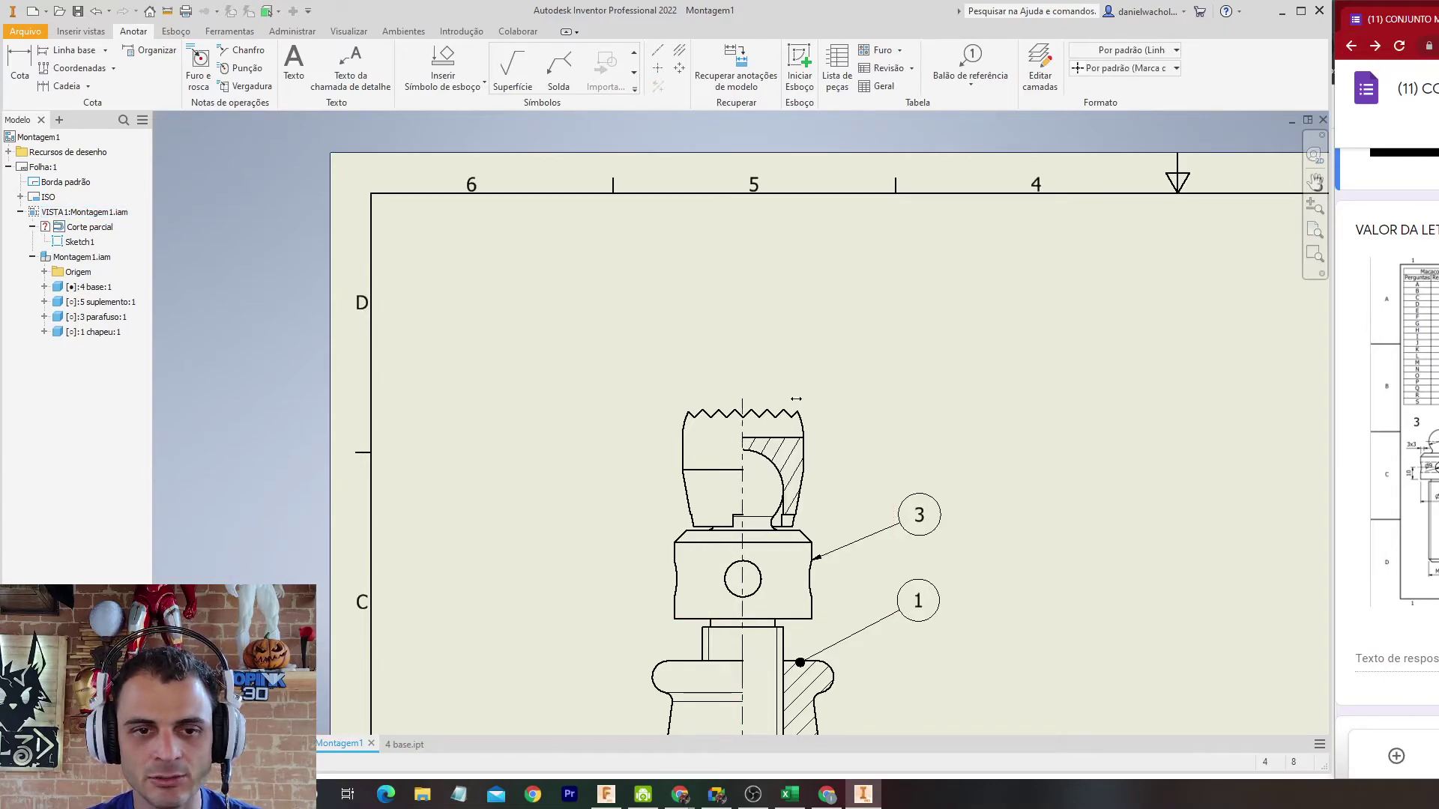
Step: Add a balloon to the right edge of the chapeu, placing its circle up and to the right, above balloon 3
{"action": "left_click", "coordinate": [975, 402]}
{"action": "middle_click_drag", "start_coordinate": [1014, 484], "coordinate": [974, 242]}
{"action": "mouse_move", "coordinate": [1017, 312]}
{"action": "middle_mouse_down"}
{"action": "mouse_move", "coordinate": [1023, 342]}
{"action": "mouse_move", "coordinate": [990, 309]}
{"action": "middle_mouse_up"}
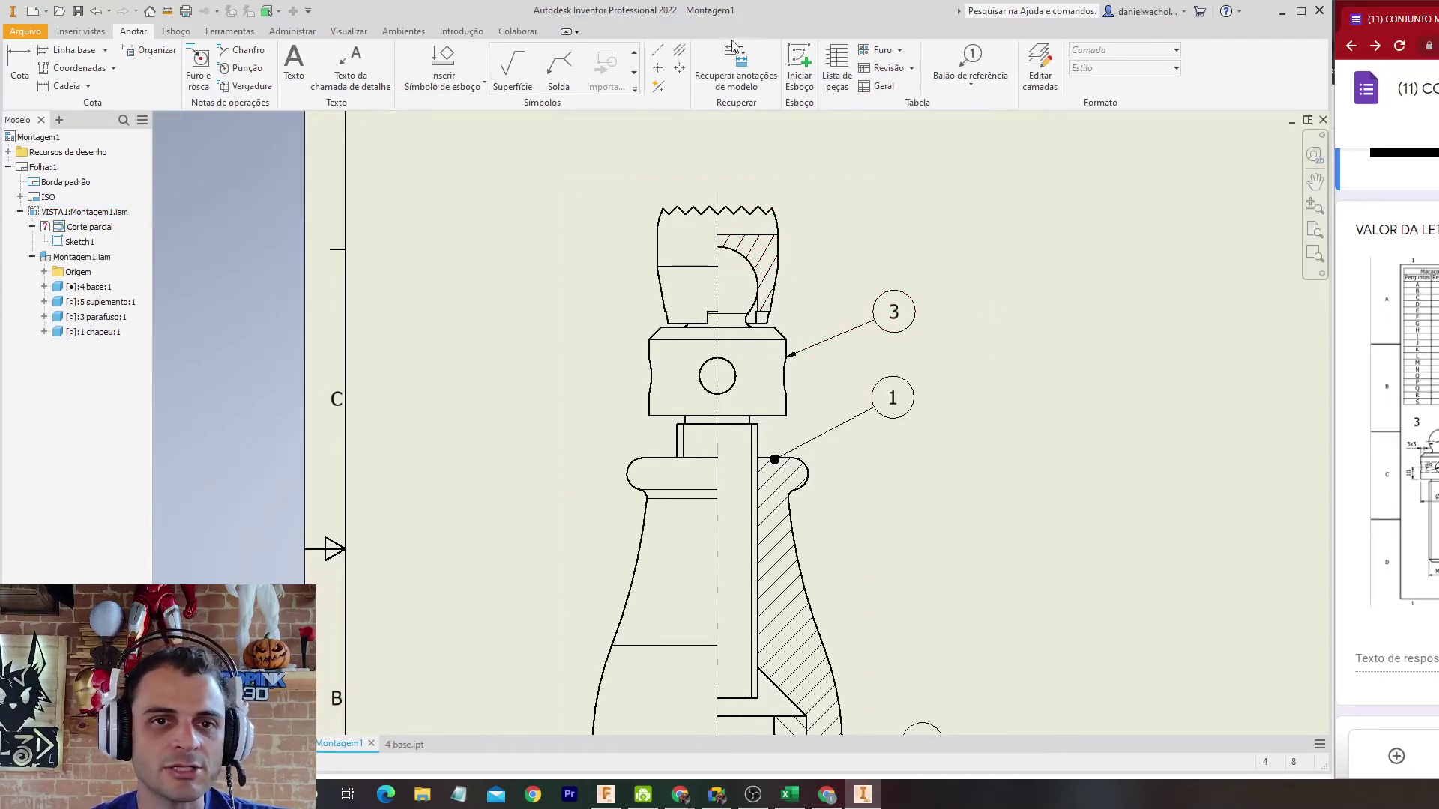
{"action": "left_click", "coordinate": [970, 61]}
{"action": "left_click", "coordinate": [787, 240]}
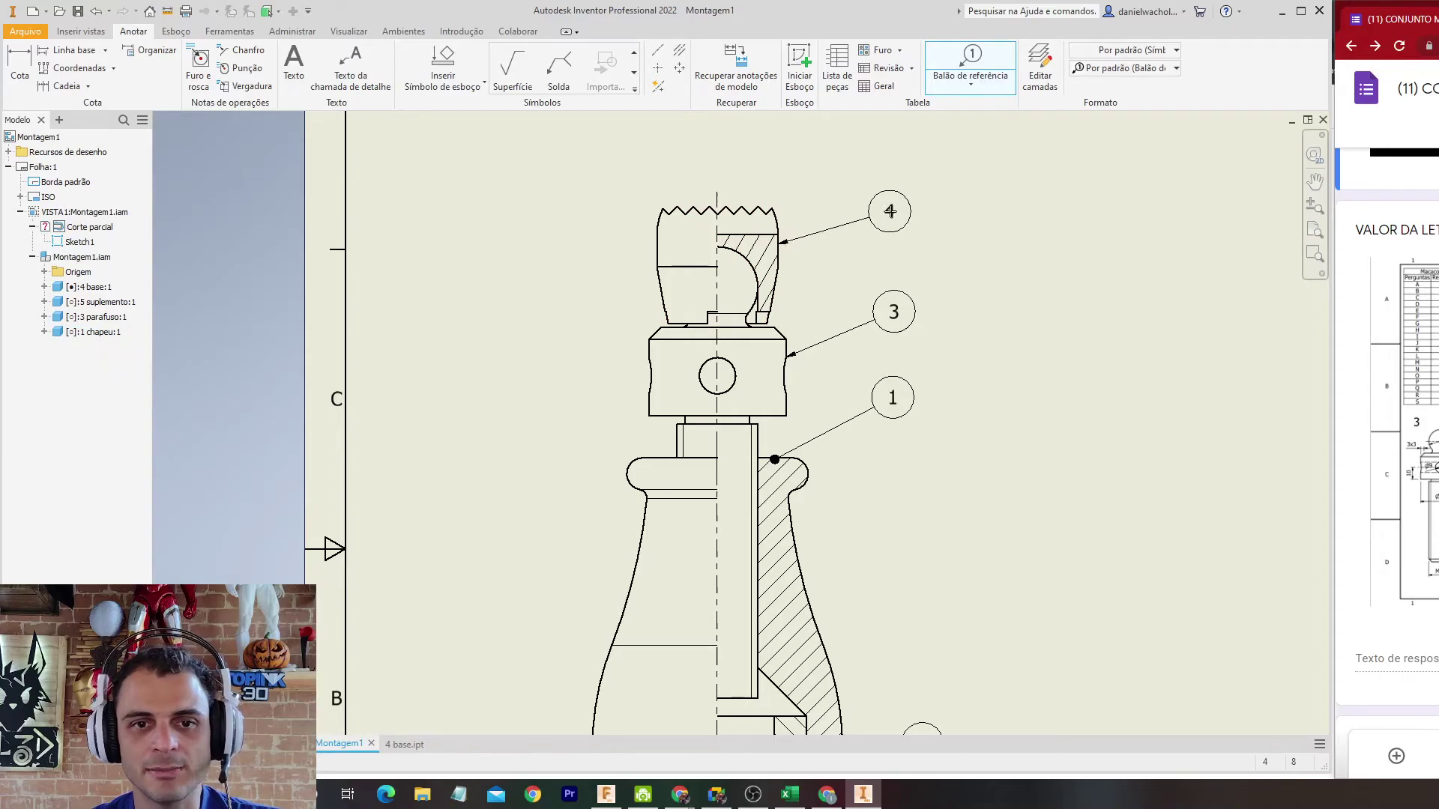
{"action": "right_click", "coordinate": [896, 207]}
{"action": "left_click", "coordinate": [903, 335]}
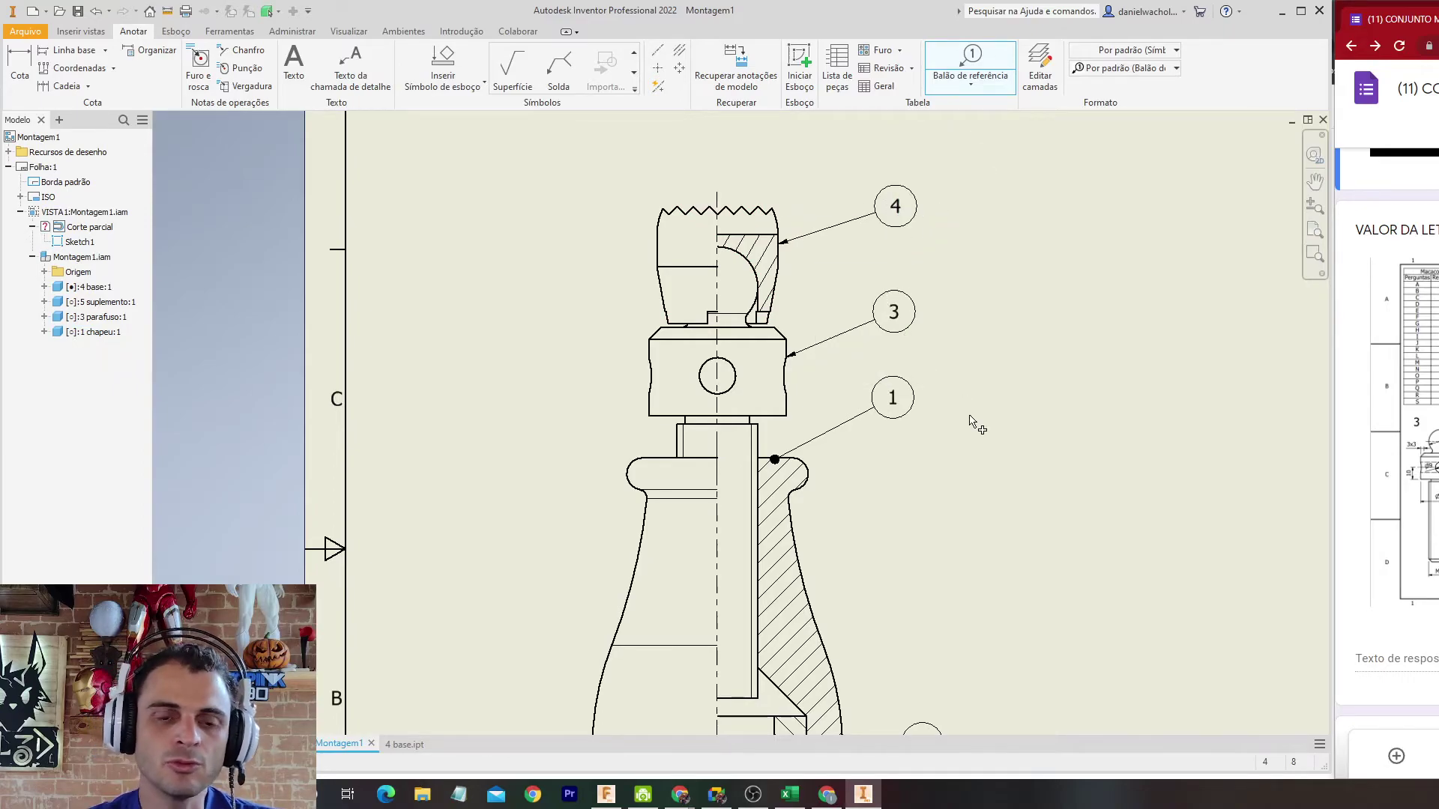
{"action": "scroll", "coordinate": [810, 409], "scroll_direction": "up", "scroll_amount": 3}
{"action": "middle_click_drag", "start_coordinate": [815, 539], "coordinate": [817, 495]}
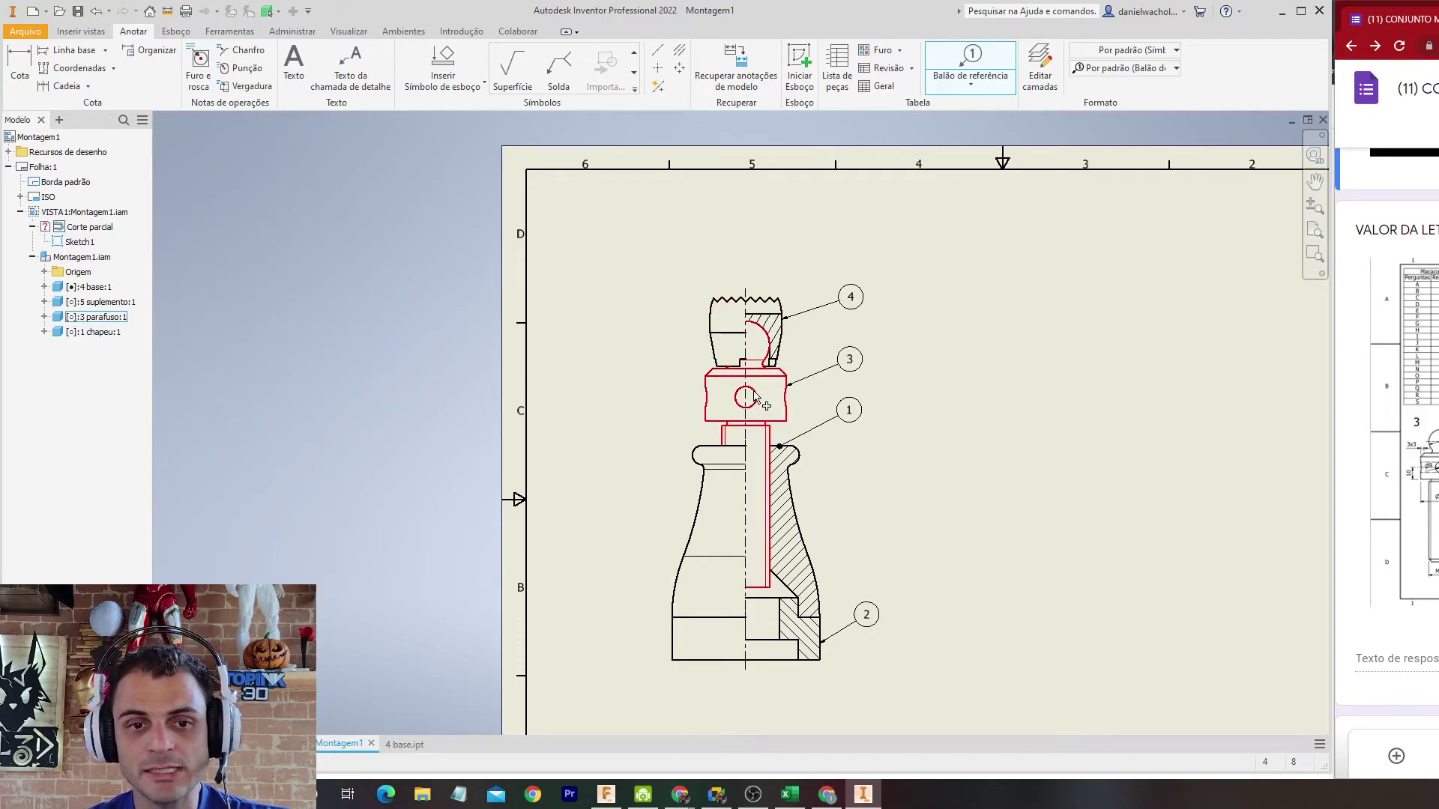
{"action": "key", "text": "Escape"}
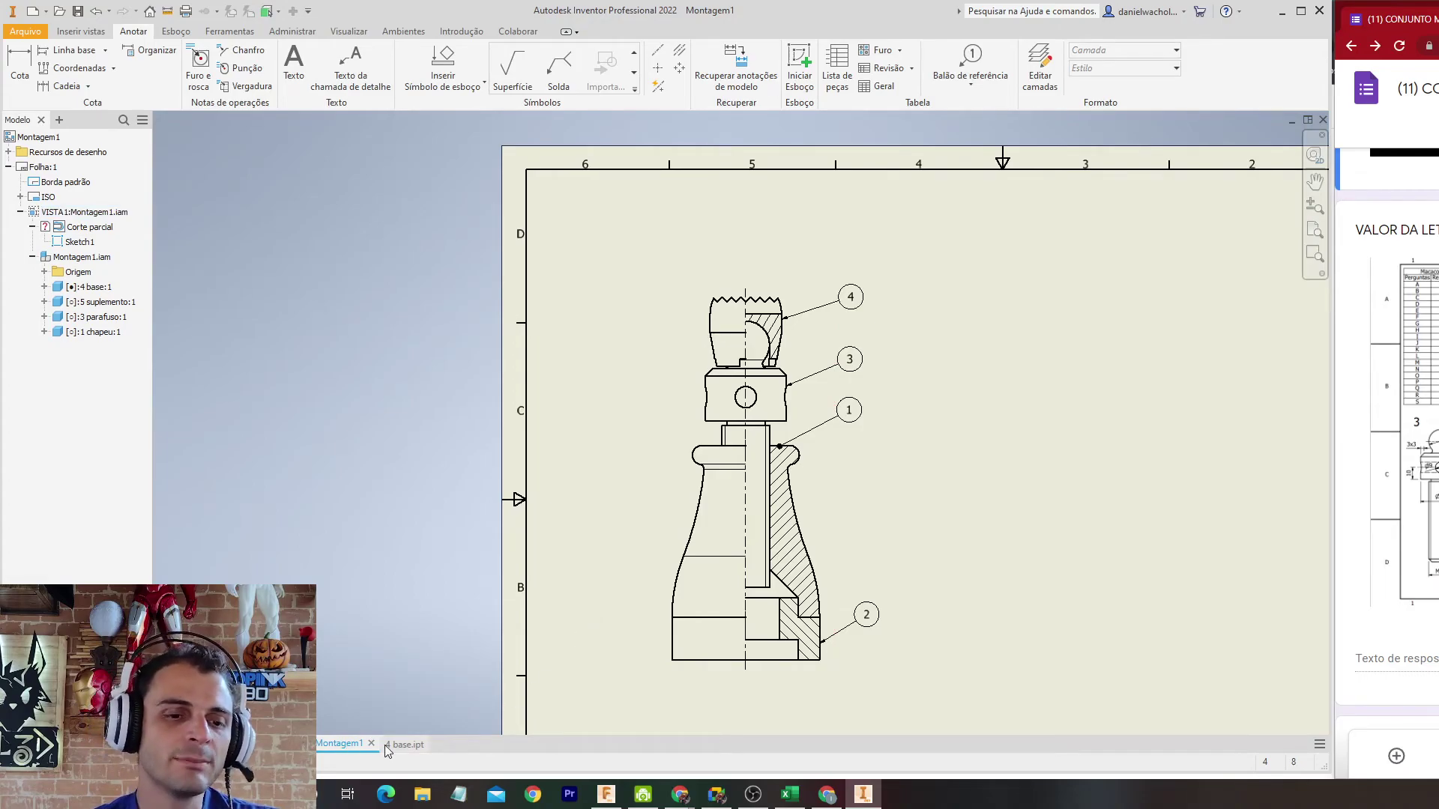
Step: Return to the assembly and insert one instance of the 2 manipulo part to the right of the screw
{"action": "left_click", "coordinate": [277, 745]}
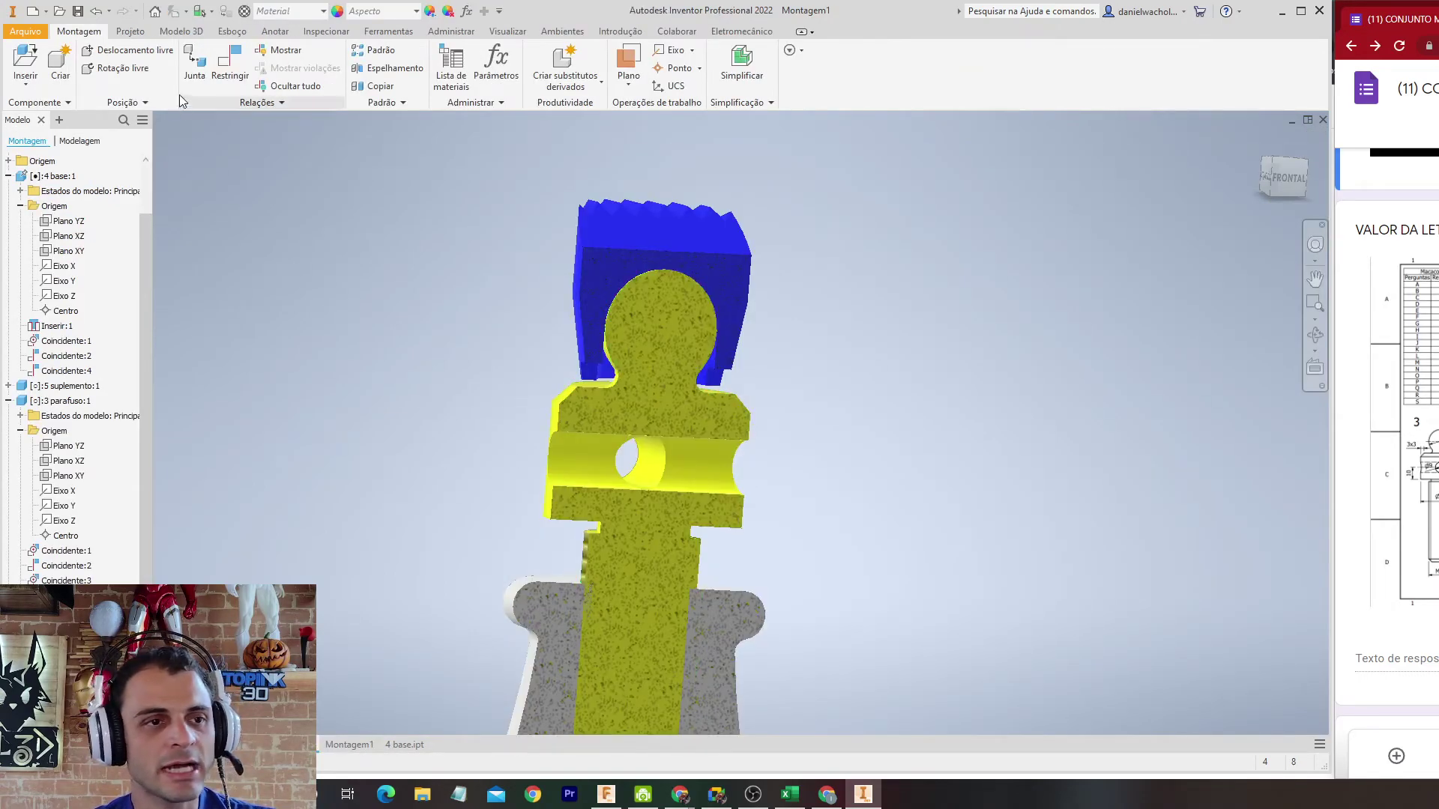
{"action": "left_click", "coordinate": [26, 60]}
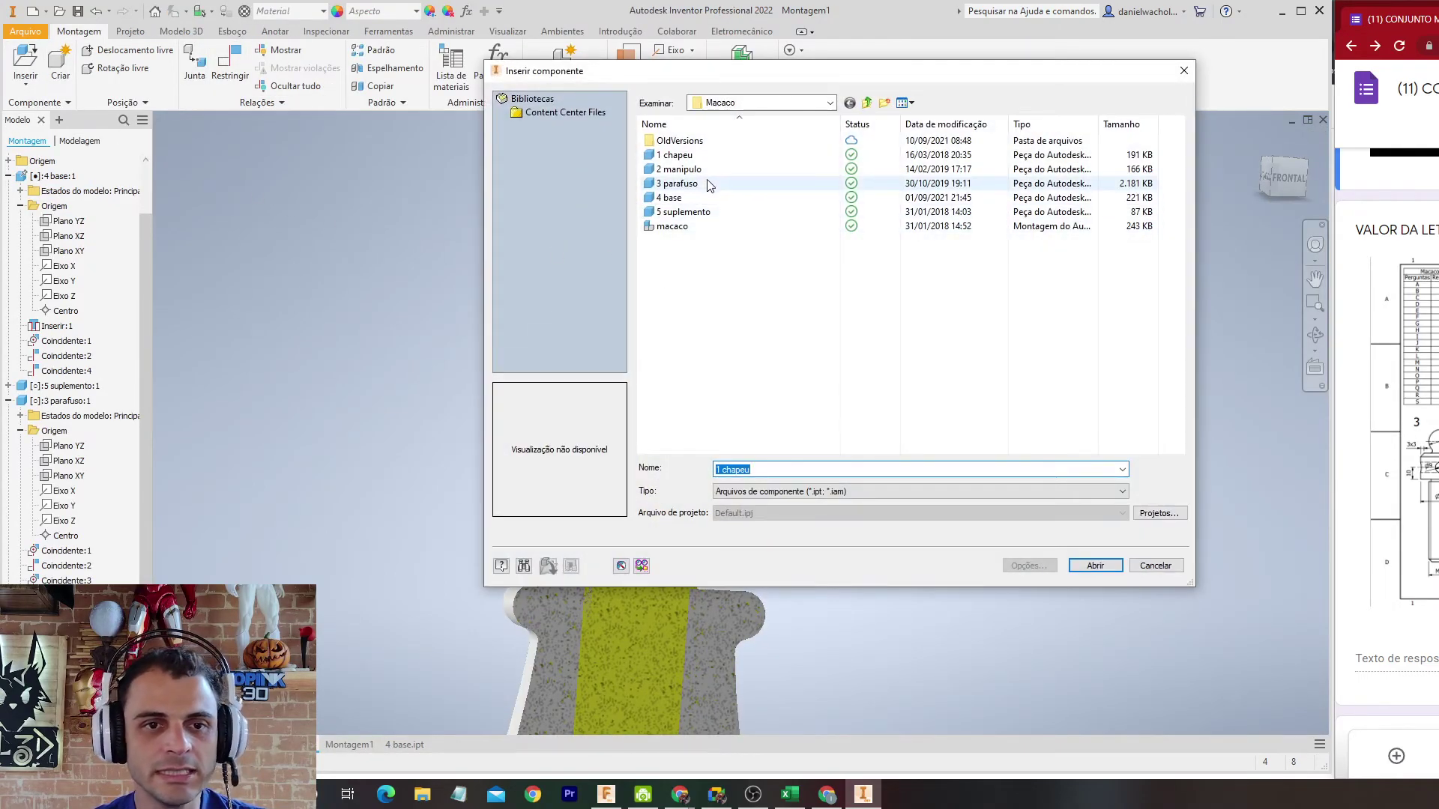
{"action": "double_click", "coordinate": [689, 170]}
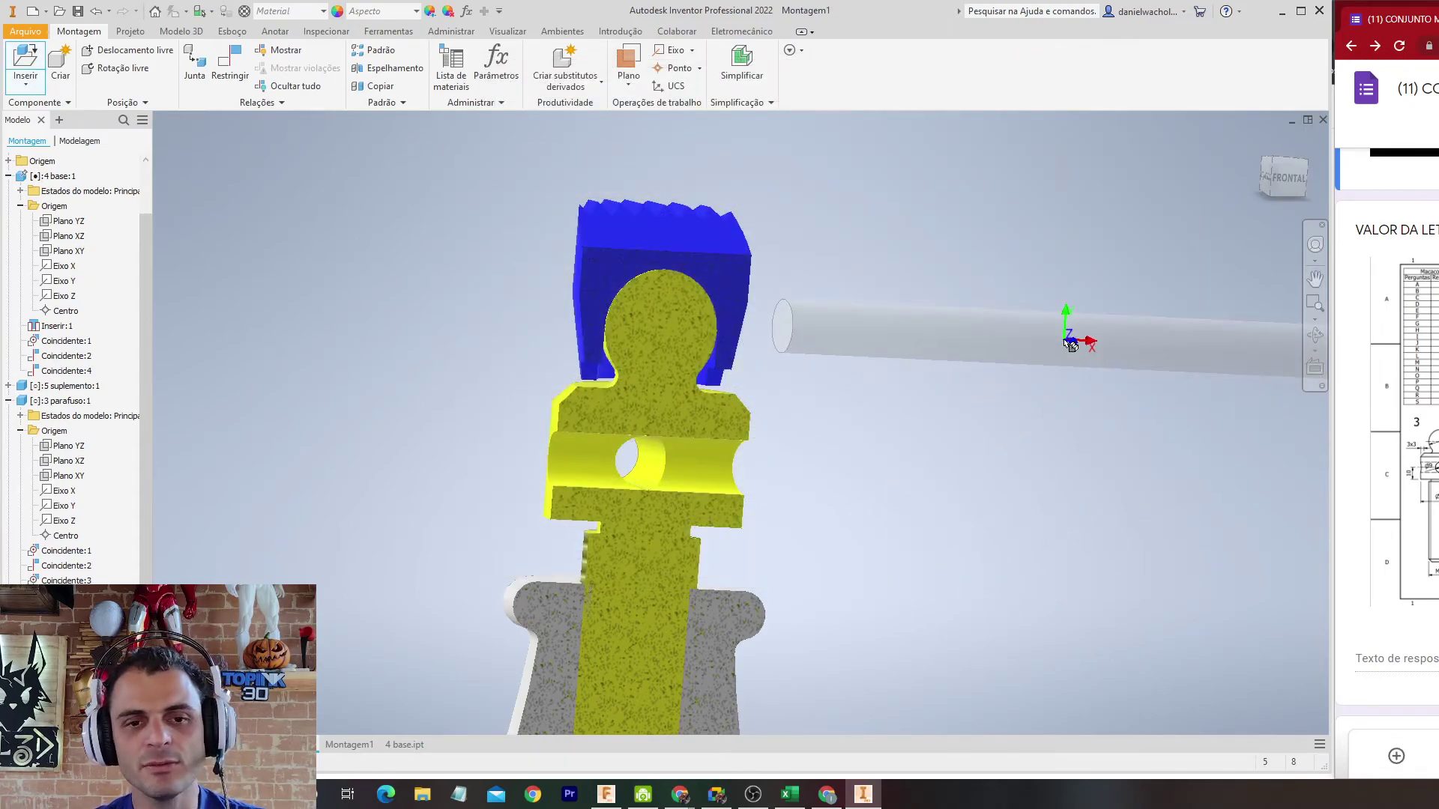
{"action": "middle_click_drag", "start_coordinate": [1088, 483], "coordinate": [871, 456]}
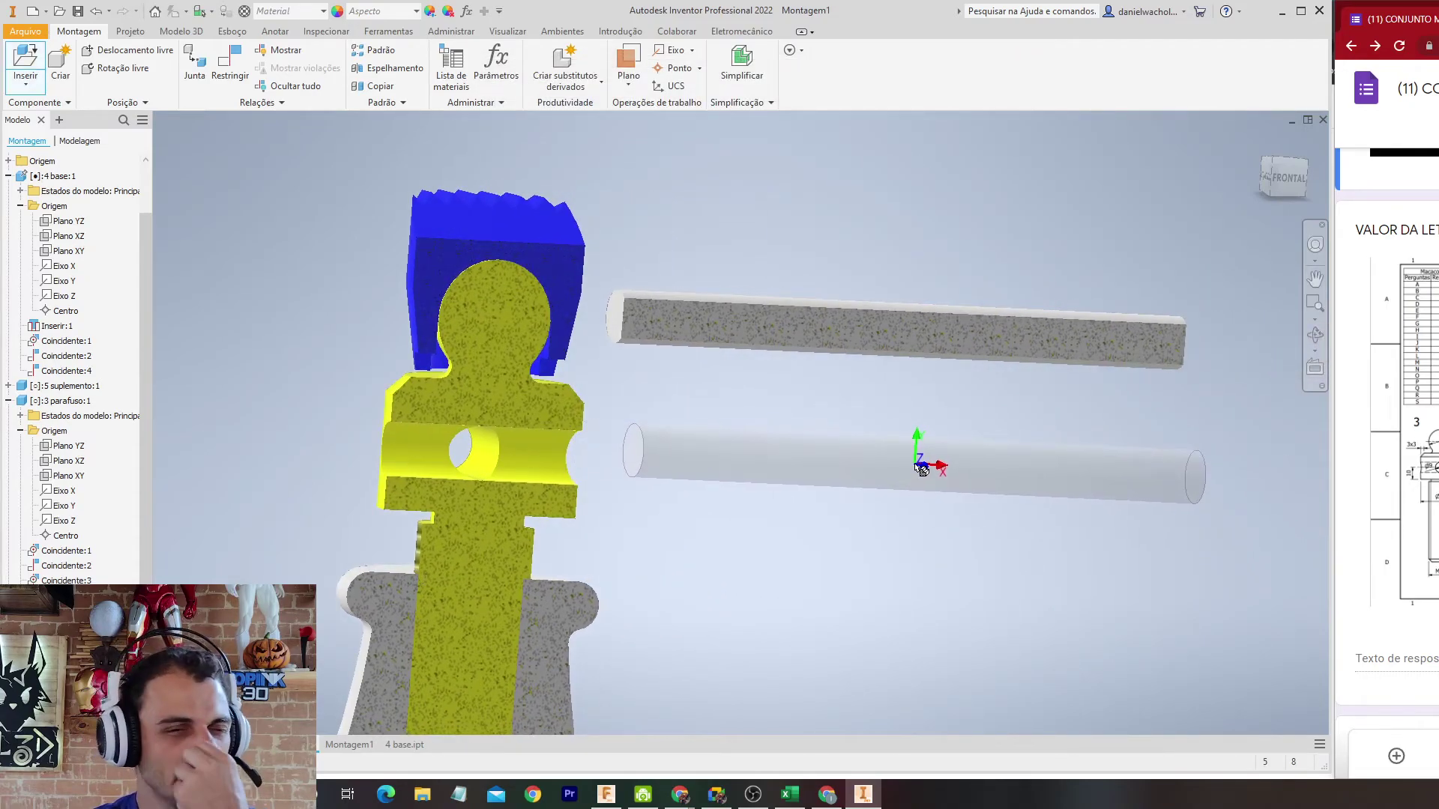
{"action": "key", "text": "Escape"}
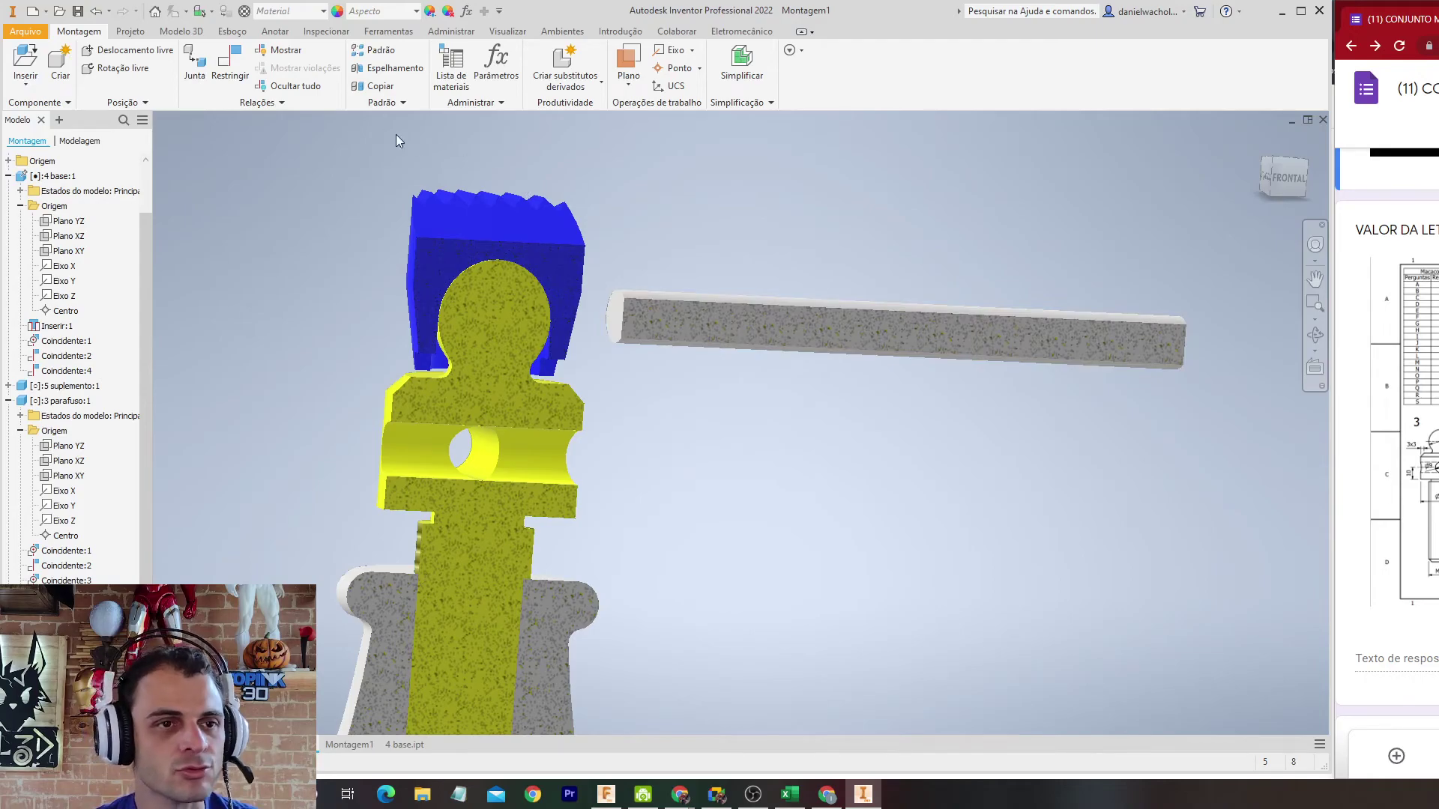
Step: Mate the manipulo's axis with the screw head's cross hole axis and slide the bar through the hole
{"action": "left_click", "coordinate": [219, 56]}
{"action": "left_click", "coordinate": [768, 330]}
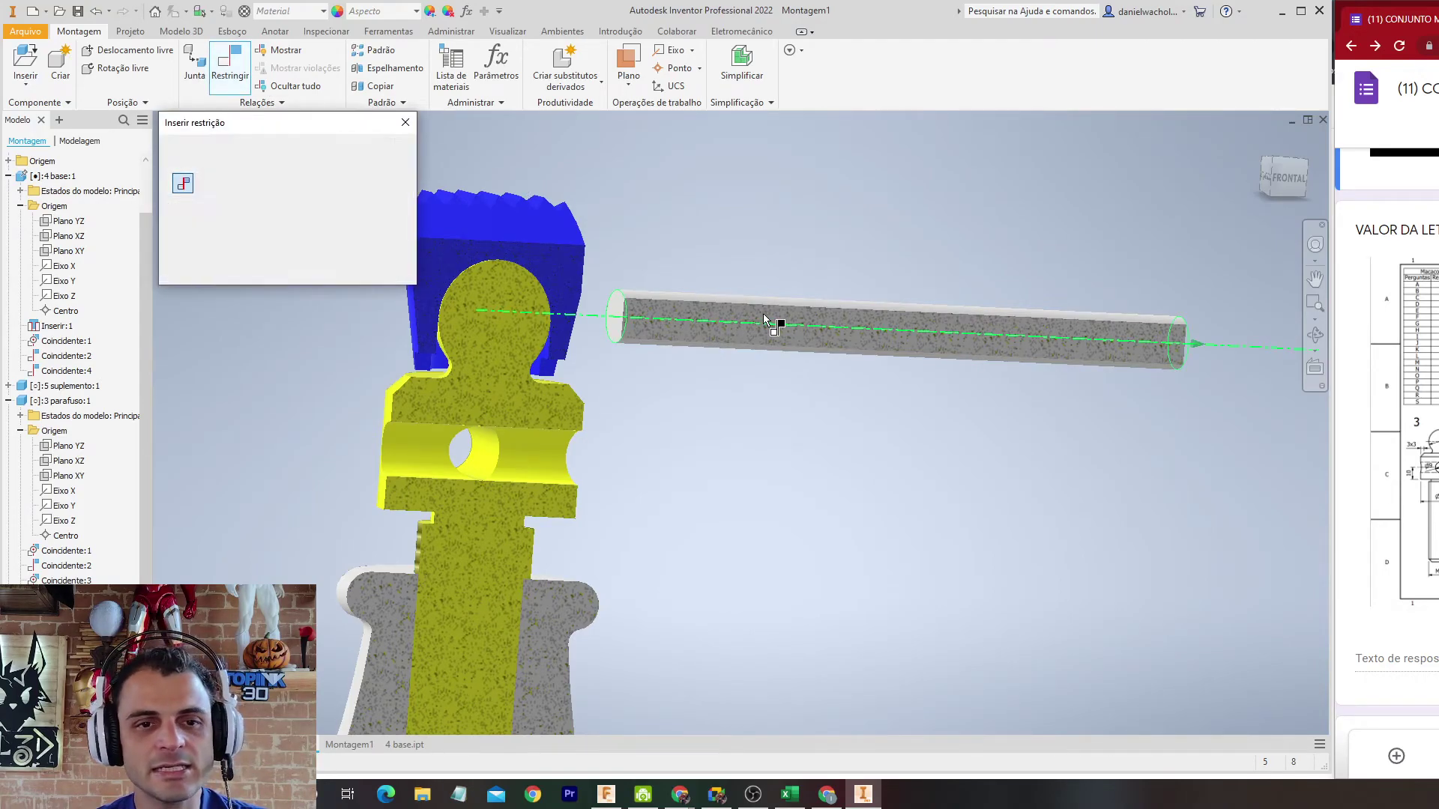
{"action": "left_click", "coordinate": [534, 472]}
{"action": "left_click", "coordinate": [358, 270]}
{"action": "key", "text": "Escape"}
{"action": "left_click_drag", "start_coordinate": [712, 457], "coordinate": [596, 456]}
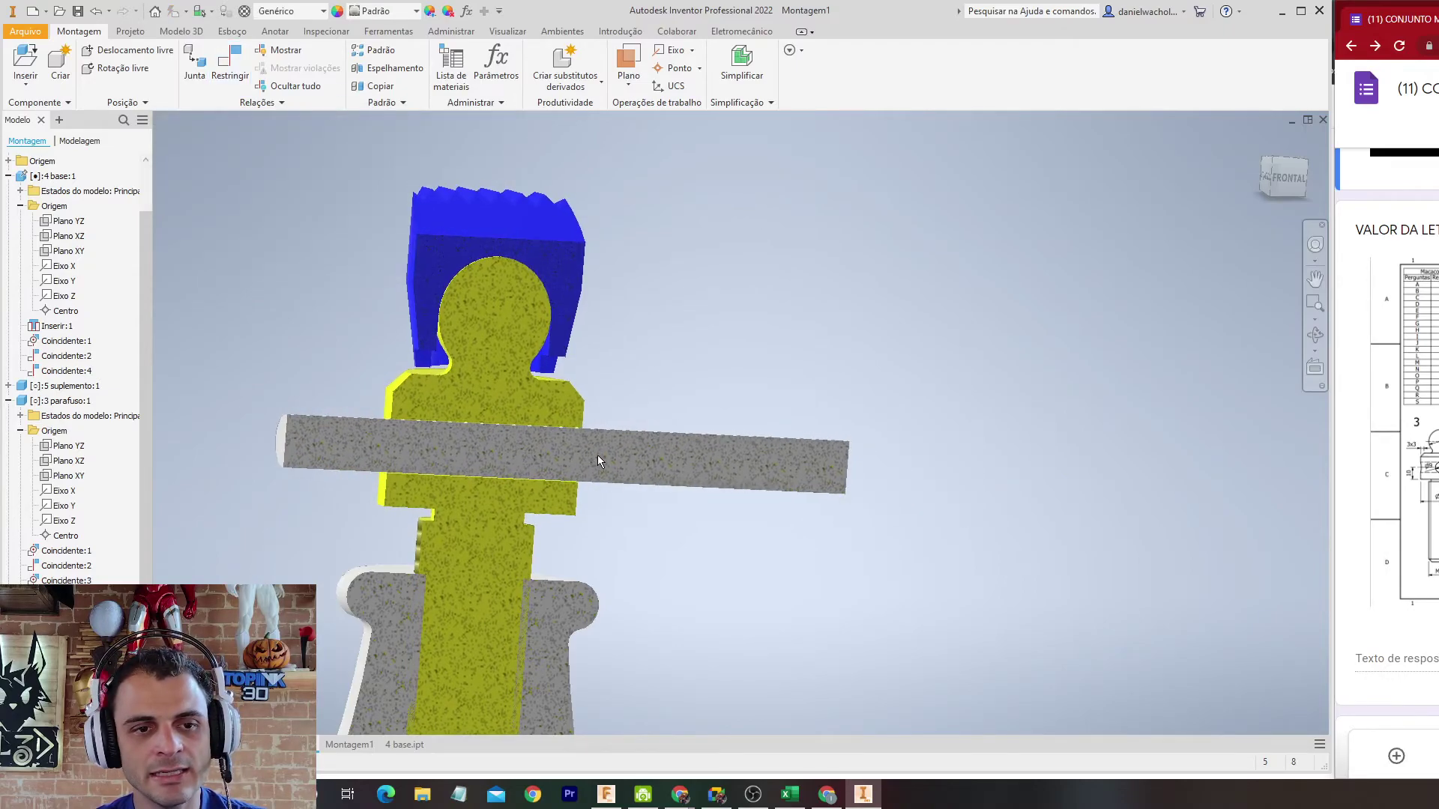
{"action": "left_click", "coordinate": [820, 383]}
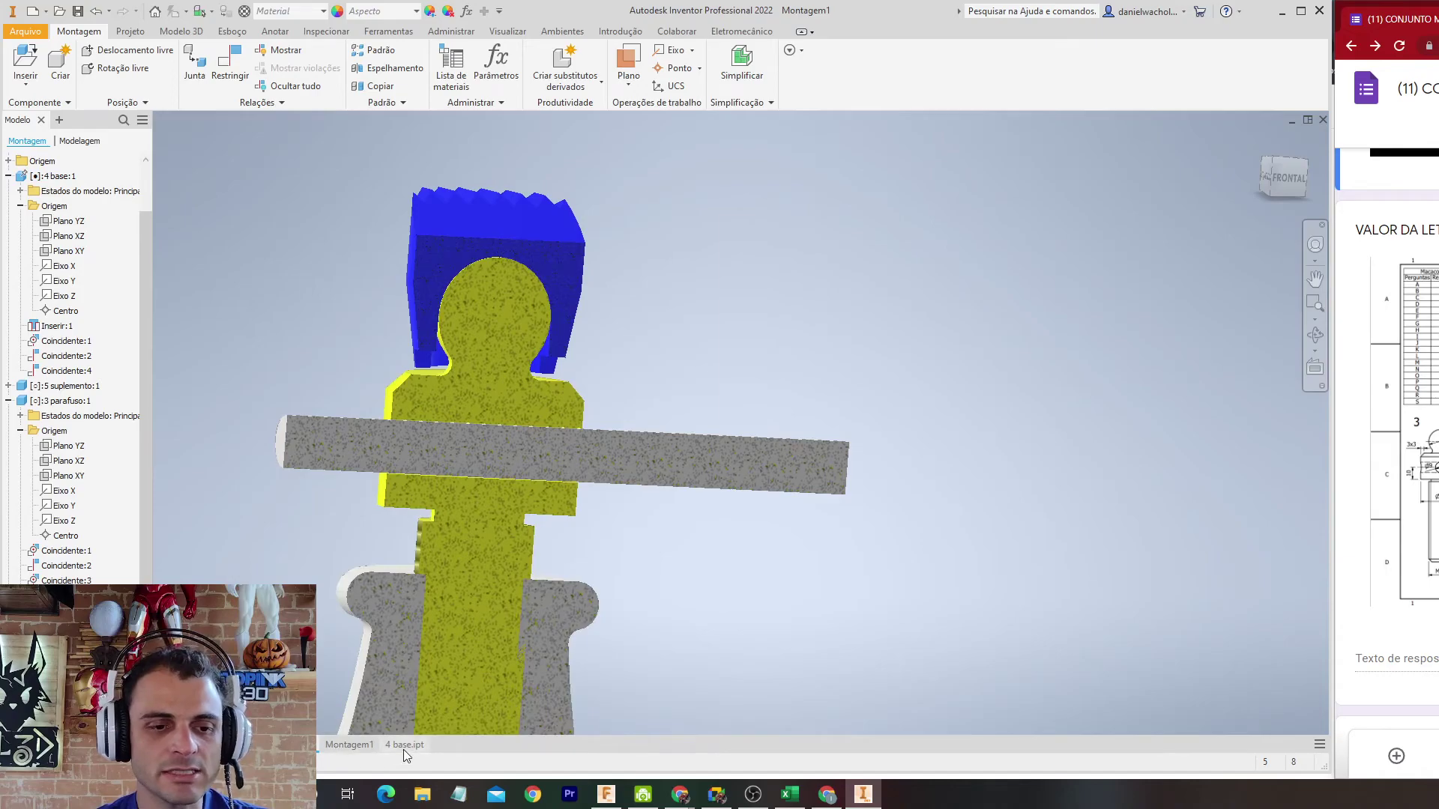
Step: In the drawing, widen the partial section's sketch rectangle beyond the manipulo's right end and finish the sketch, accepting the warning
{"action": "left_click", "coordinate": [348, 745]}
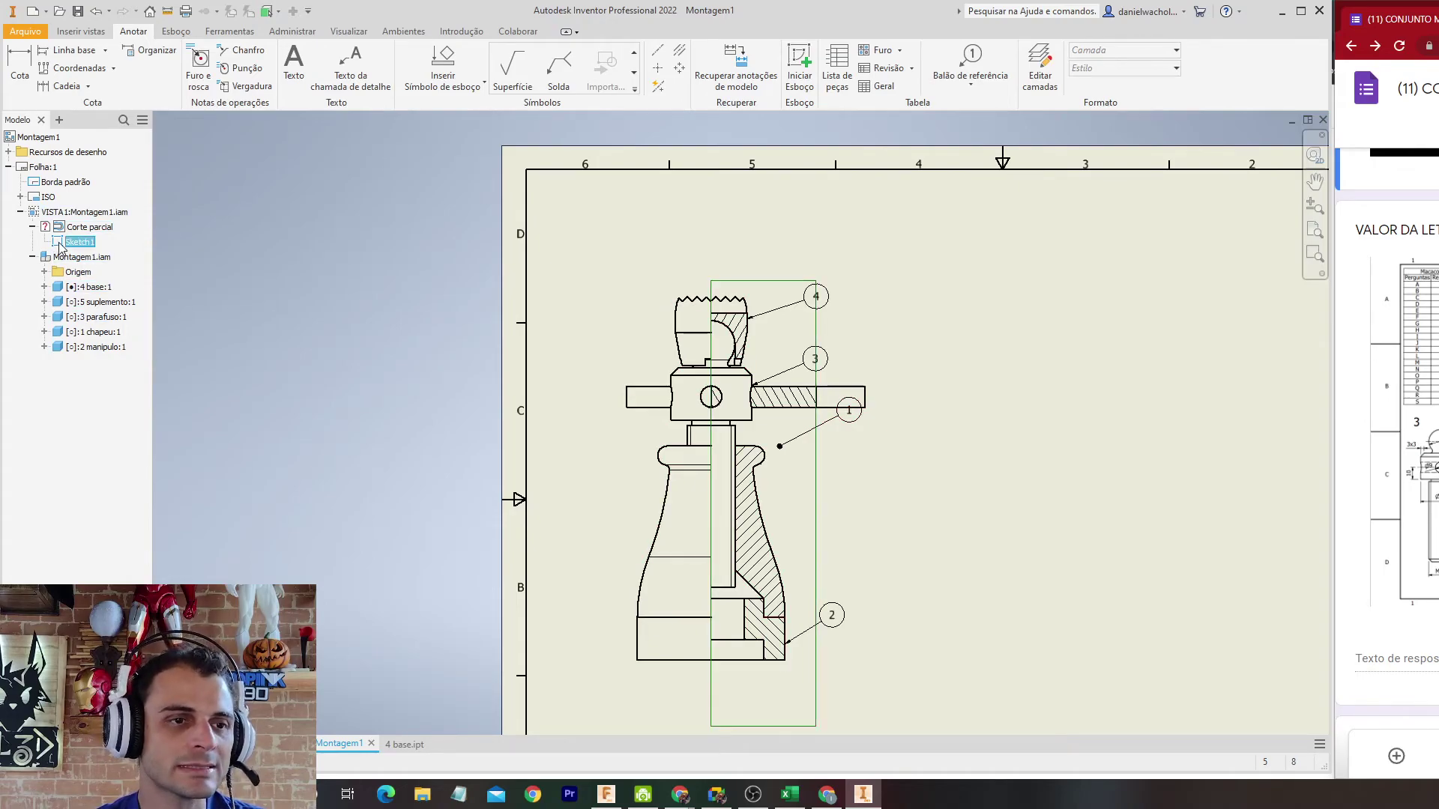
{"action": "double_click", "coordinate": [78, 241]}
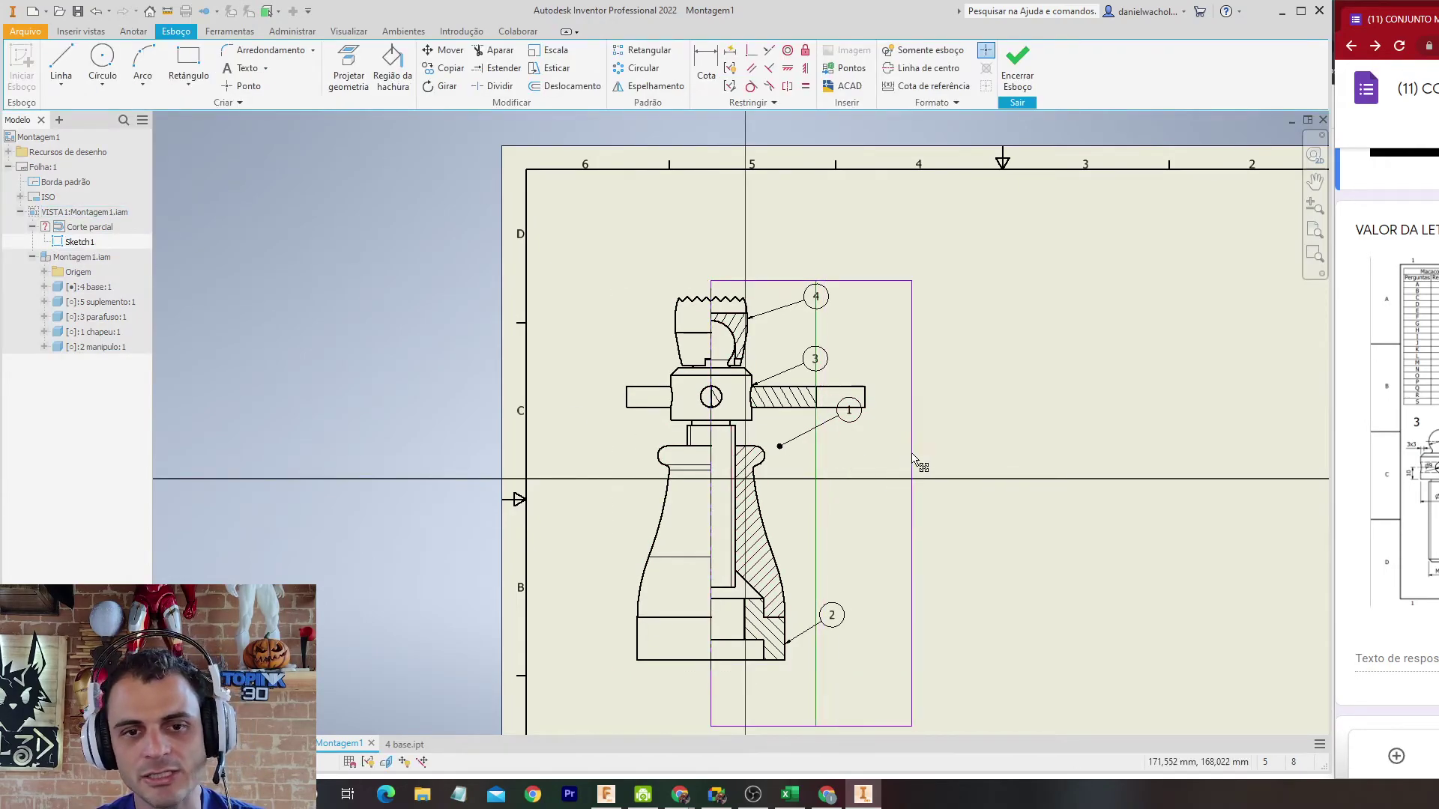
{"action": "left_click", "coordinate": [1017, 67]}
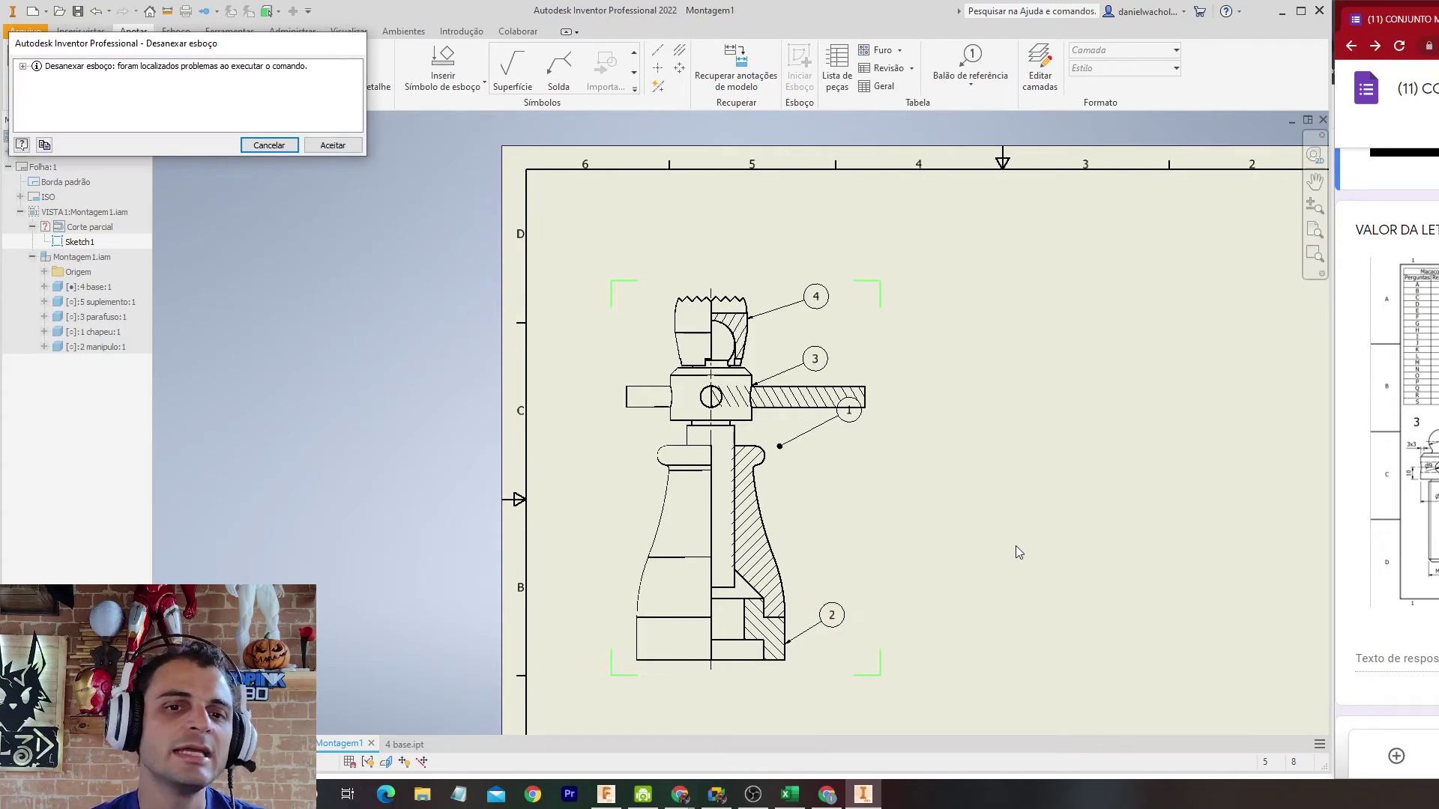
{"action": "left_click", "coordinate": [332, 145]}
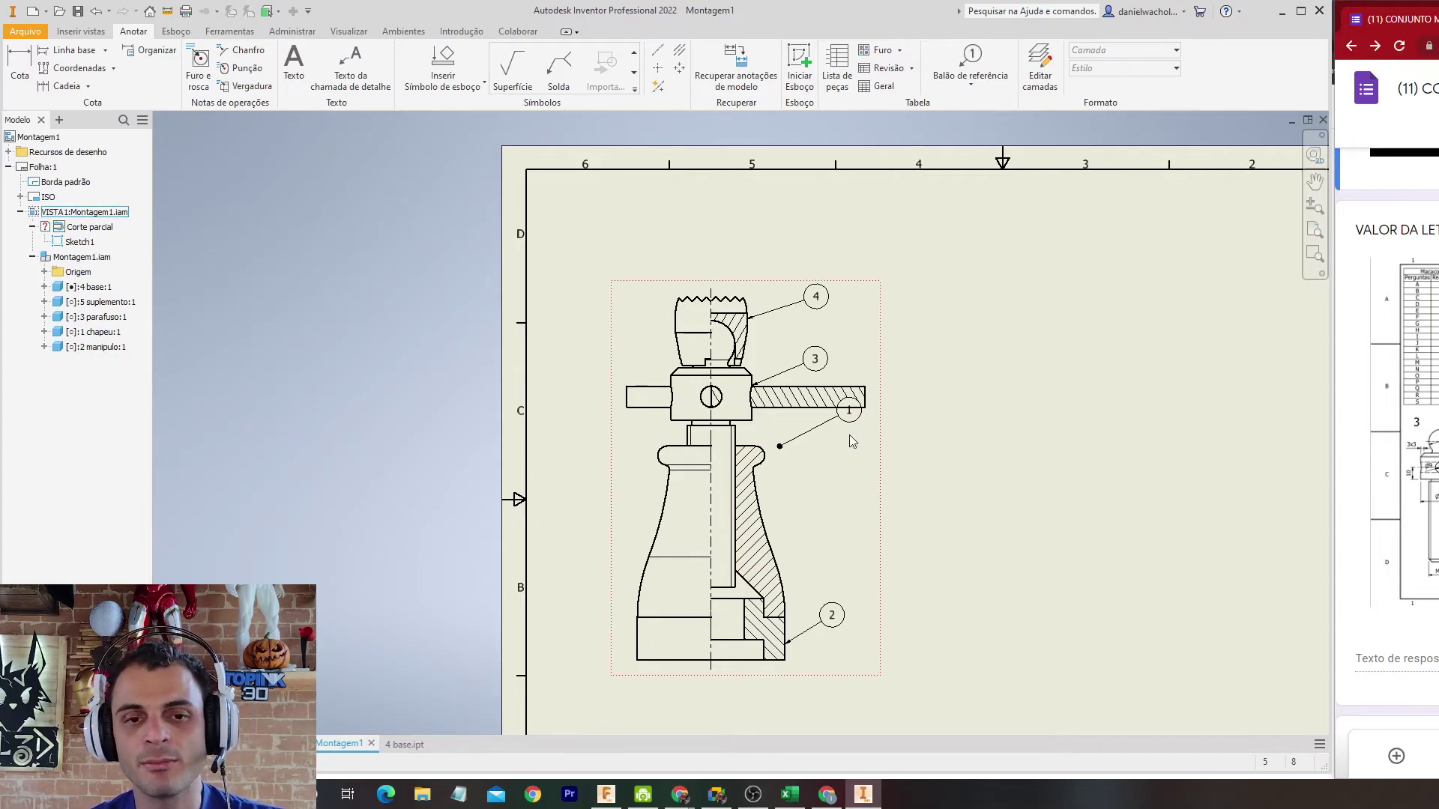
Step: Reattach the leader of balloon 1 to the hatched wall of the base
{"action": "left_click_drag", "start_coordinate": [853, 413], "coordinate": [730, 525]}
{"action": "left_click", "coordinate": [778, 465]}
{"action": "scroll", "coordinate": [778, 465], "scroll_direction": "down", "scroll_amount": 3}
{"action": "scroll", "coordinate": [978, 431], "scroll_direction": "up", "scroll_amount": 3}
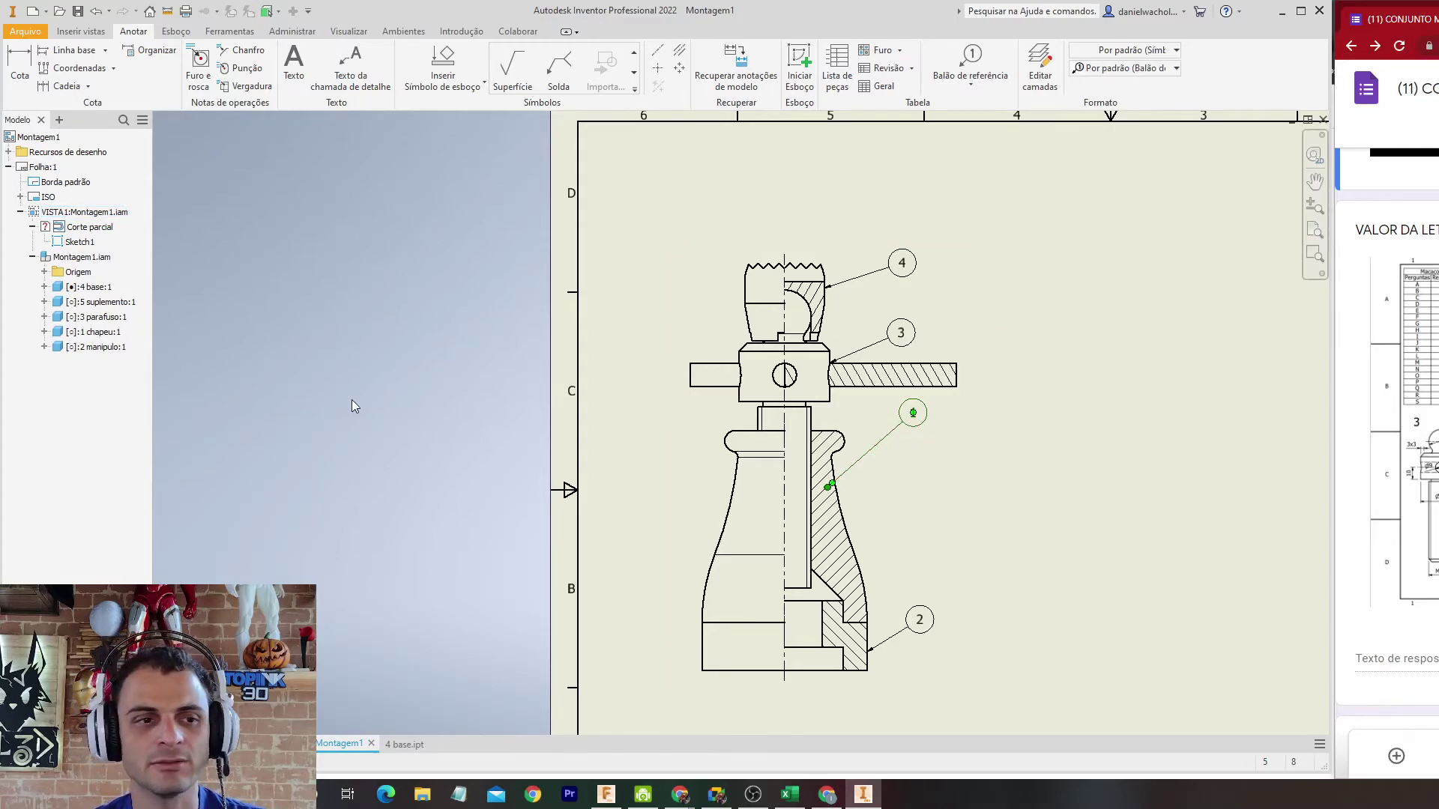
Step: Exclude the manipulo from sectioning in the drawing view, accepting the warning
{"action": "right_click", "coordinate": [89, 349]}
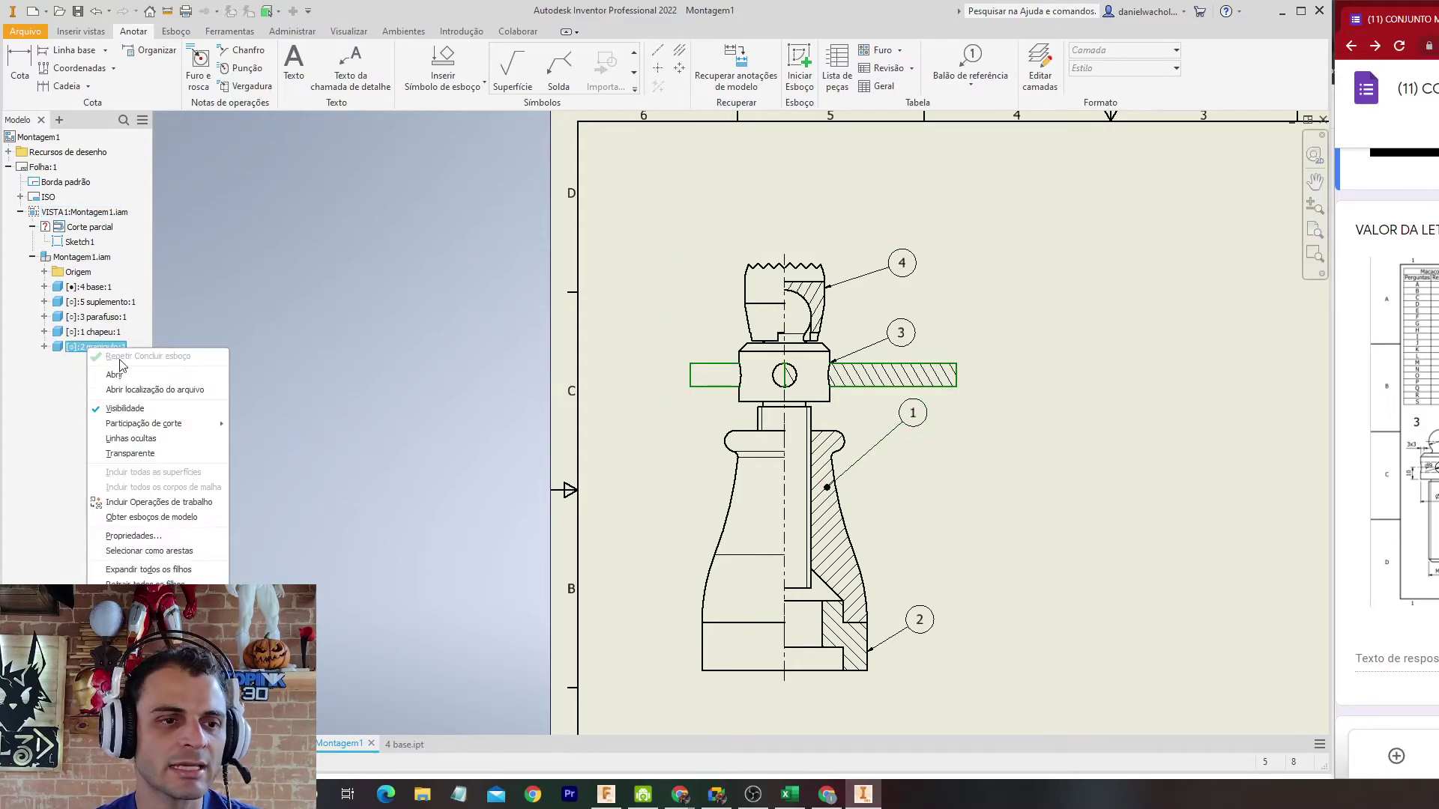
{"action": "mouse_move", "coordinate": [157, 423]}
{"action": "left_click", "coordinate": [277, 453]}
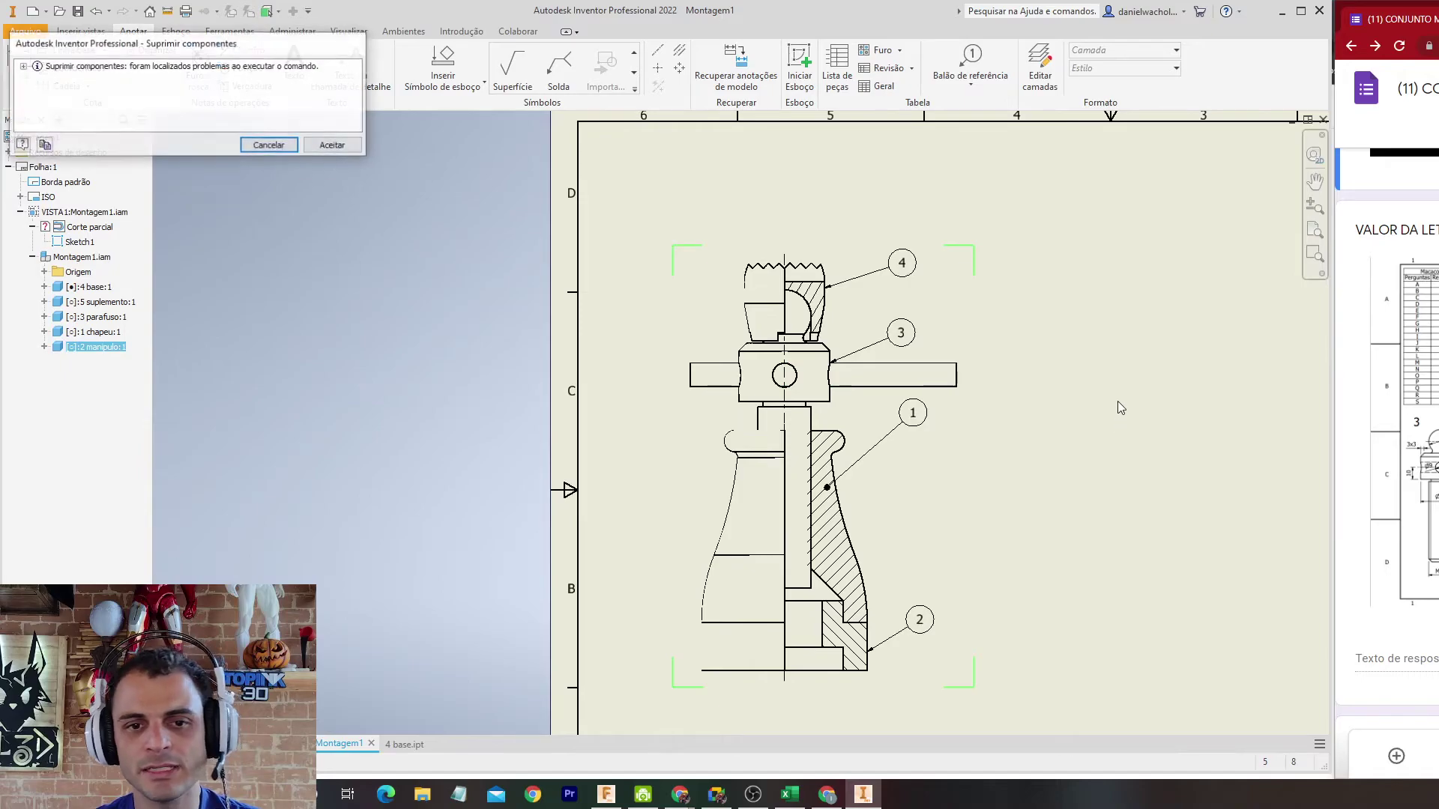
{"action": "left_click", "coordinate": [332, 145]}
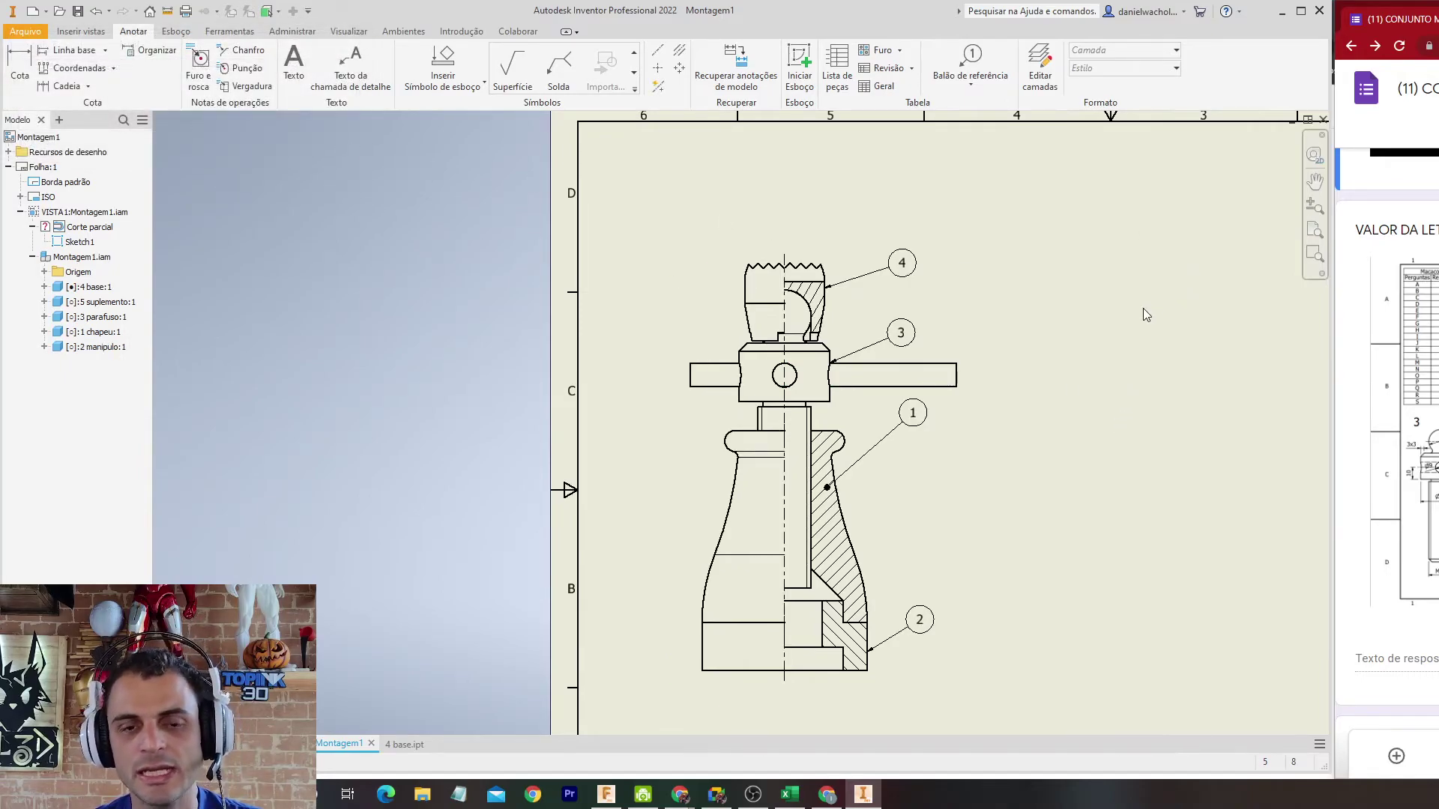
Step: Move balloon 1 slightly lower and add a balloon to the top edge of the manipulo's right arm
{"action": "middle_click_drag", "start_coordinate": [1148, 307], "coordinate": [1078, 299]}
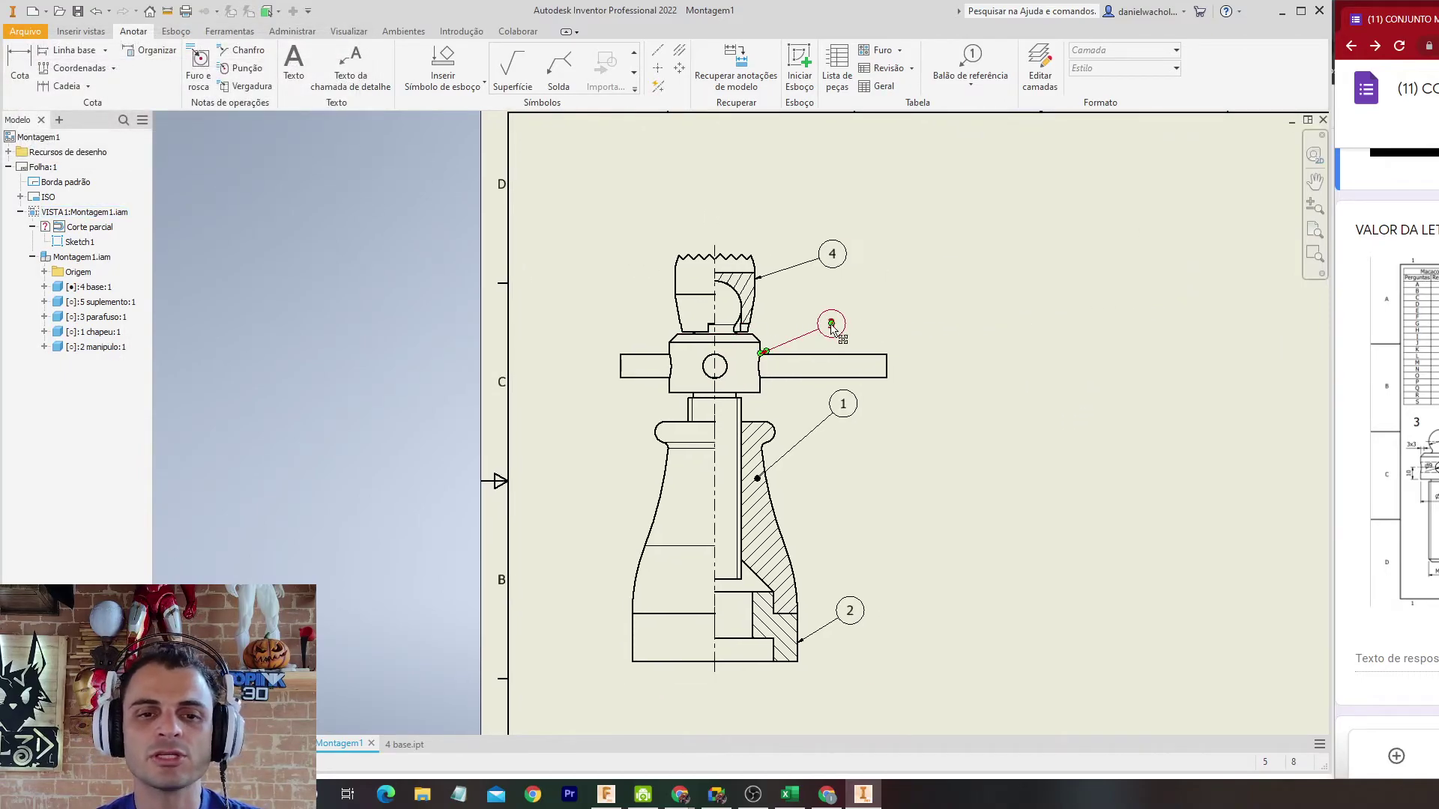
{"action": "left_click_drag", "start_coordinate": [843, 405], "coordinate": [837, 431]}
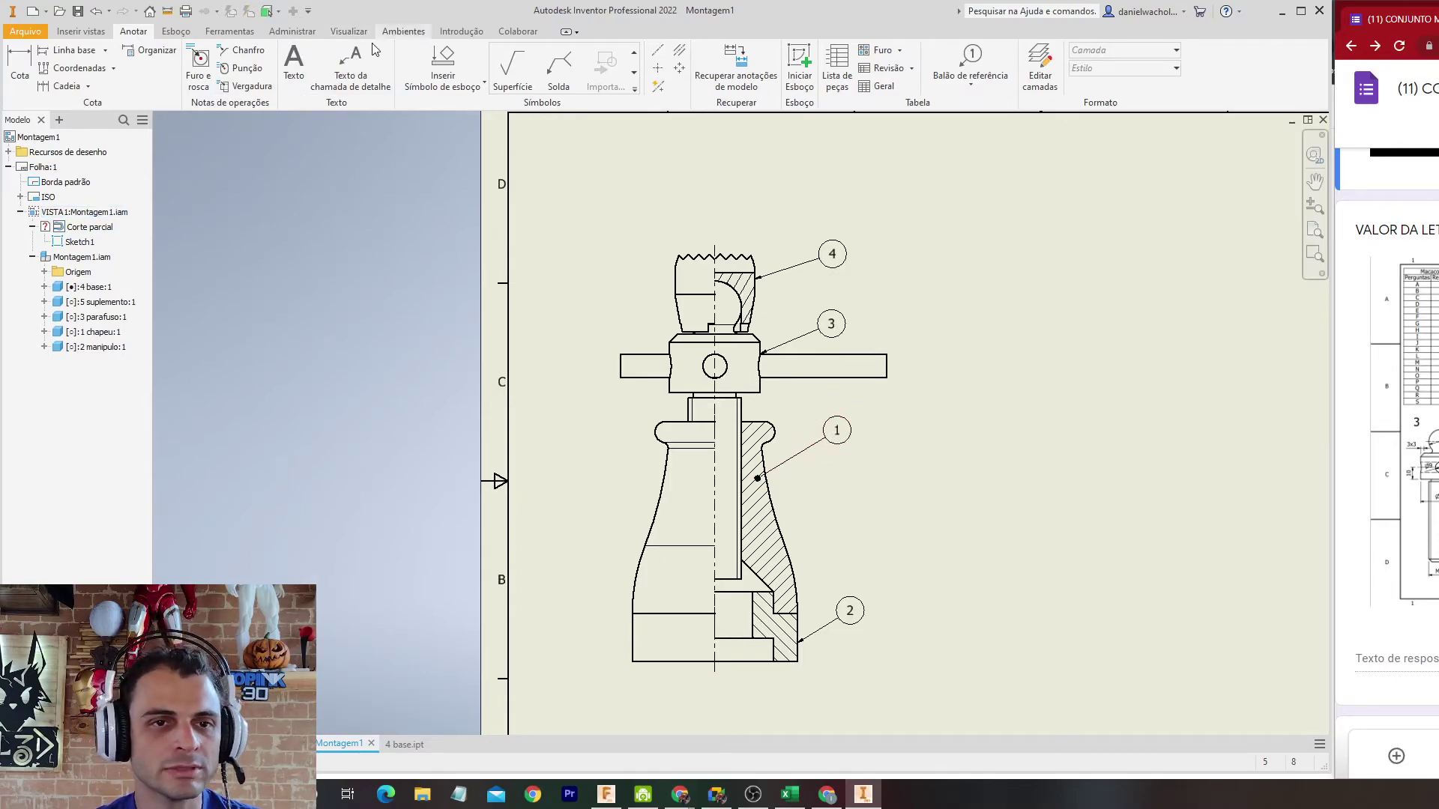
{"action": "left_click", "coordinate": [967, 60]}
{"action": "left_click", "coordinate": [853, 353]}
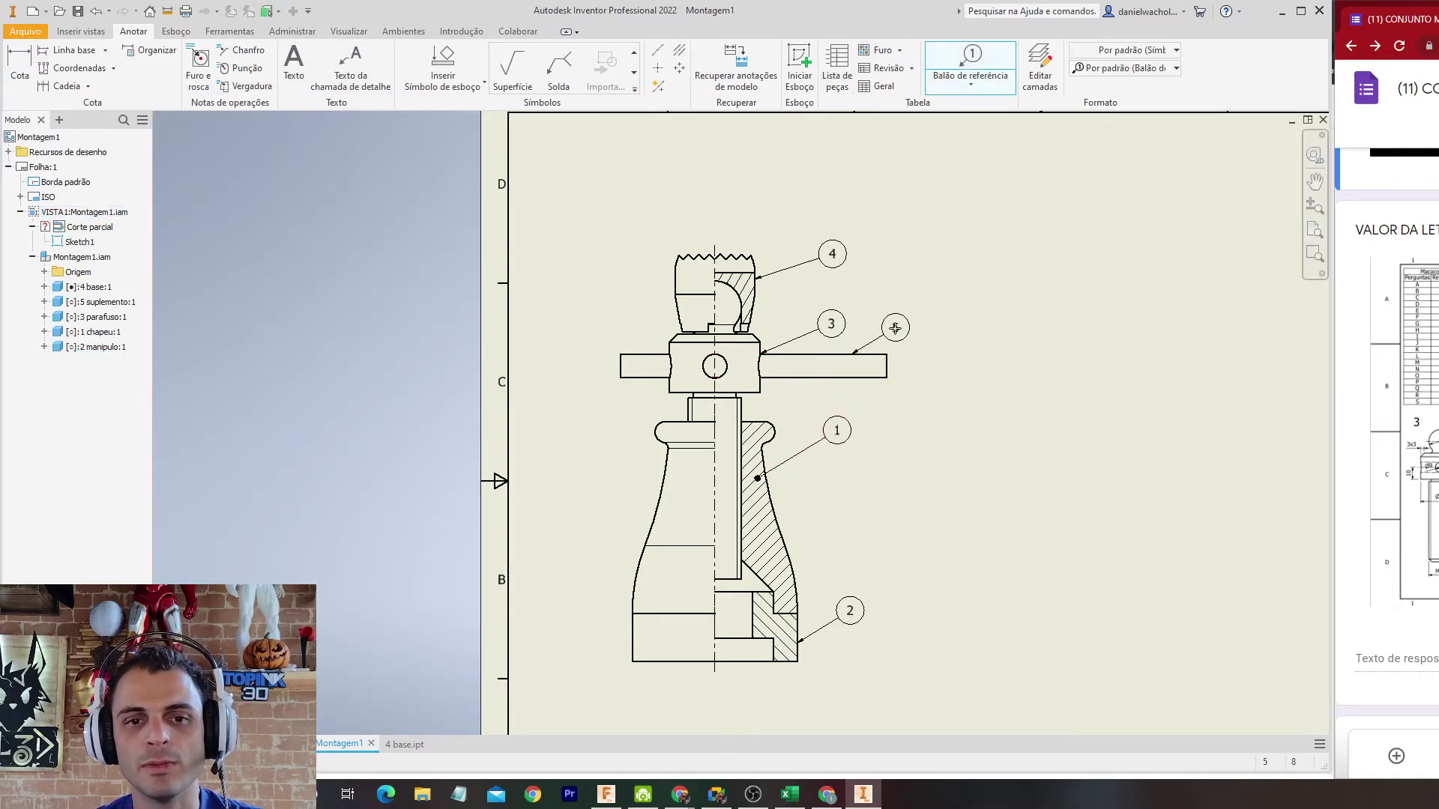
{"action": "right_click", "coordinate": [956, 309]}
{"action": "left_click", "coordinate": [991, 255]}
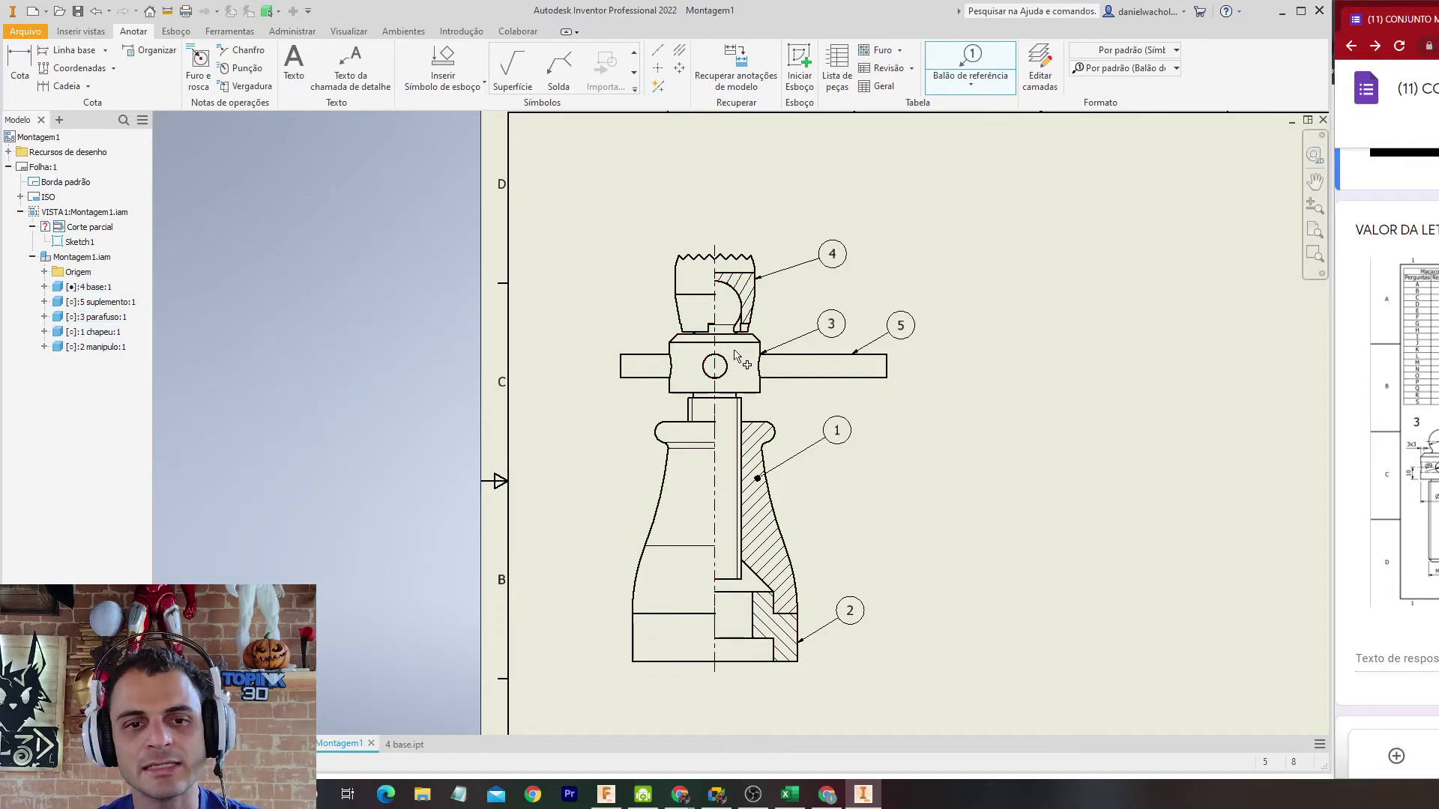
Step: Move the arrowhead of the screw's balloon leader up to the chamfer corner of the screw head
{"action": "scroll", "coordinate": [742, 345], "scroll_direction": "up", "scroll_amount": 5}
{"action": "key", "text": "Escape"}
{"action": "left_click_drag", "start_coordinate": [776, 359], "coordinate": [774, 315]}
{"action": "left_click", "coordinate": [847, 221]}
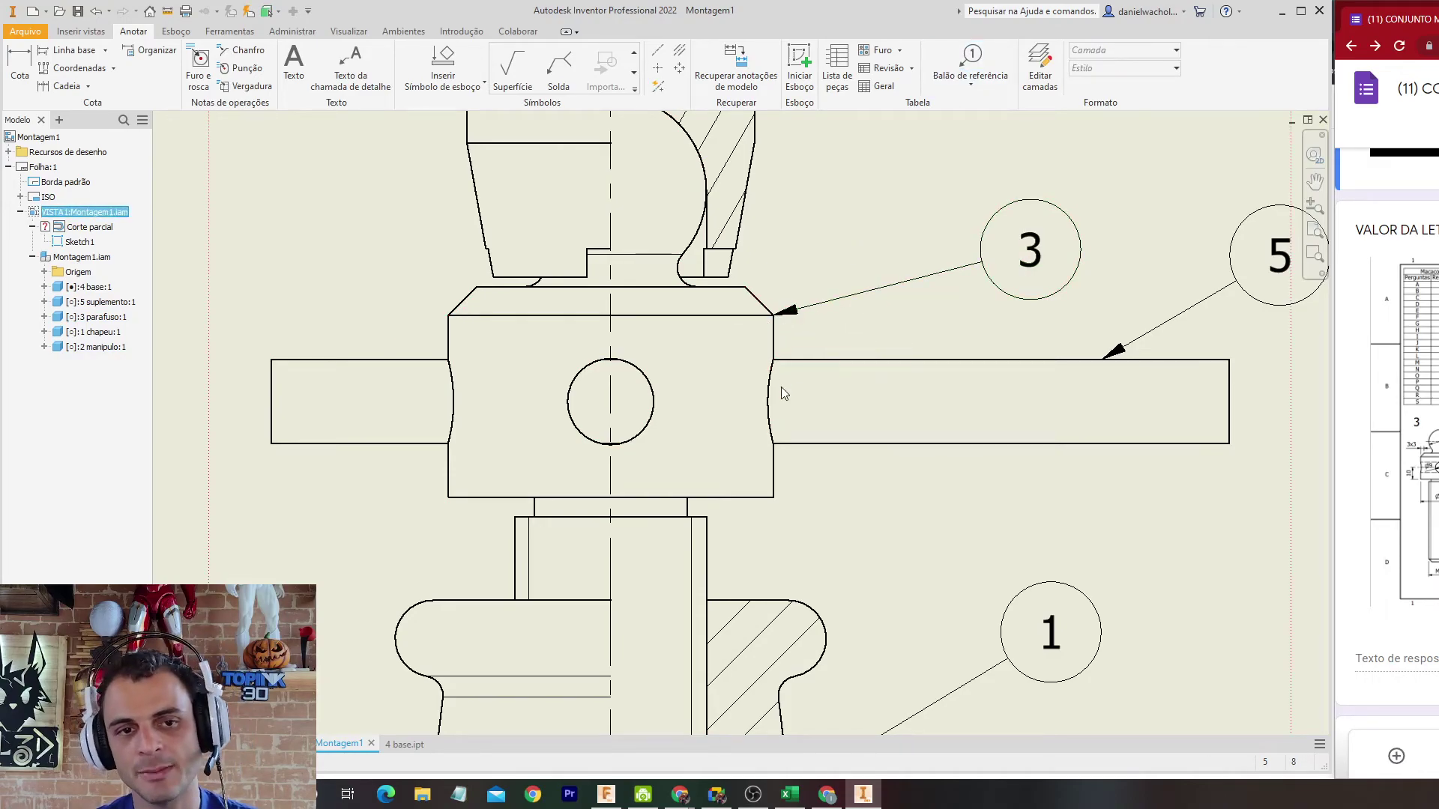
{"action": "scroll", "coordinate": [826, 362], "scroll_direction": "down", "scroll_amount": 2}
{"action": "middle_click_drag", "start_coordinate": [807, 311], "coordinate": [718, 417]}
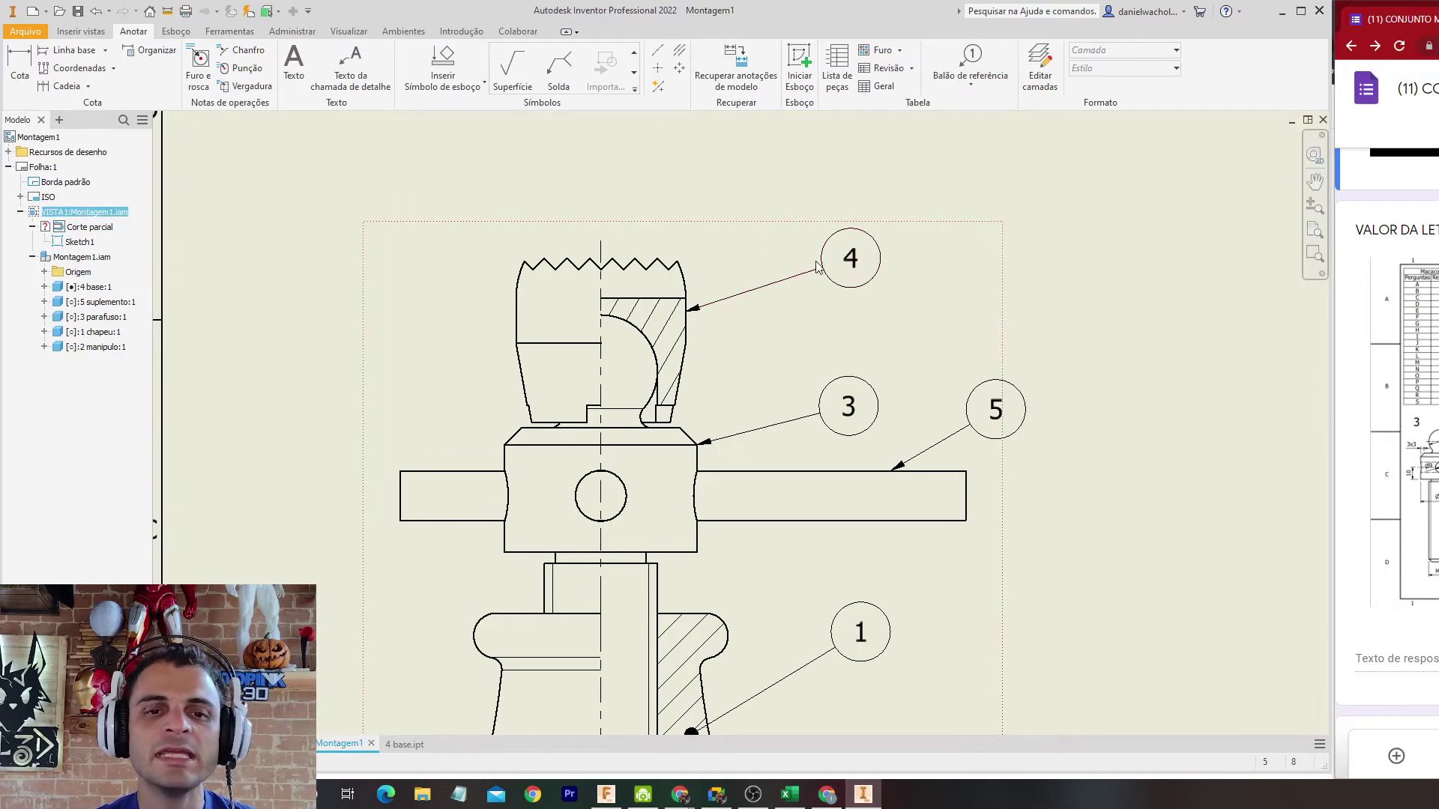
{"action": "scroll", "coordinate": [830, 347], "scroll_direction": "down", "scroll_amount": 1}
{"action": "scroll", "coordinate": [759, 314], "scroll_direction": "up", "scroll_amount": 2}
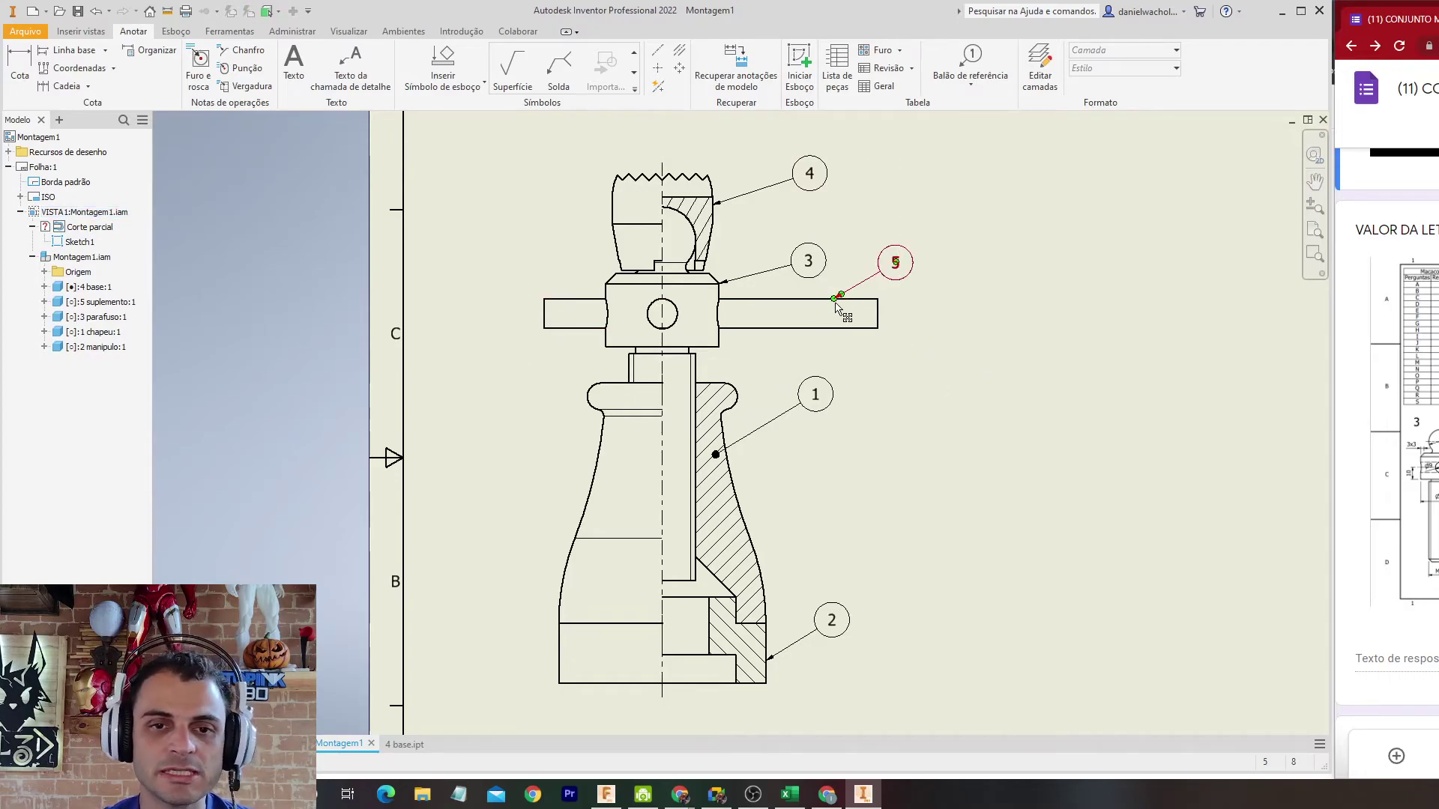
{"action": "middle_click_drag", "start_coordinate": [996, 368], "coordinate": [1001, 394]}
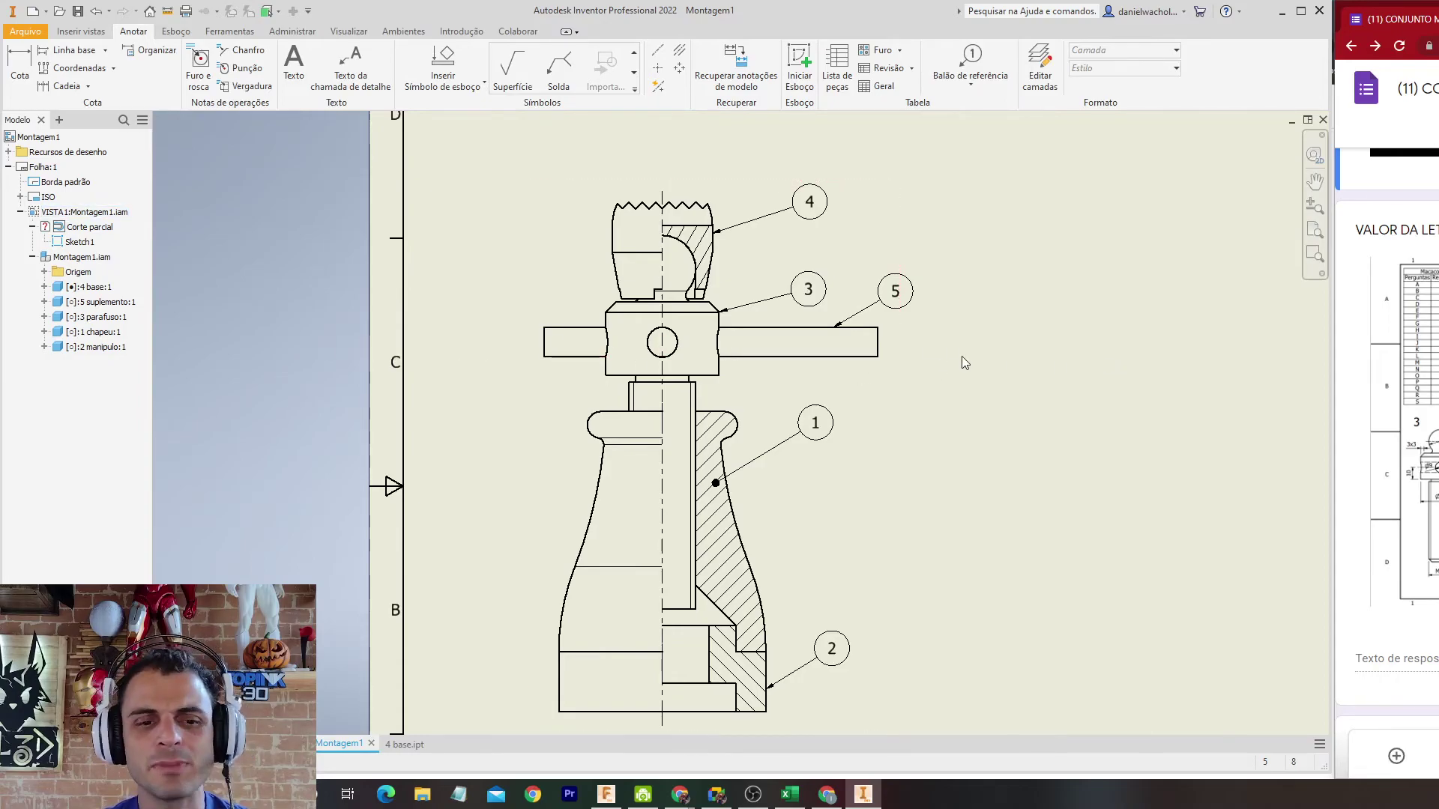
Step: Return to the assembly and open the manipulo part in its own window
{"action": "left_click", "coordinate": [284, 744]}
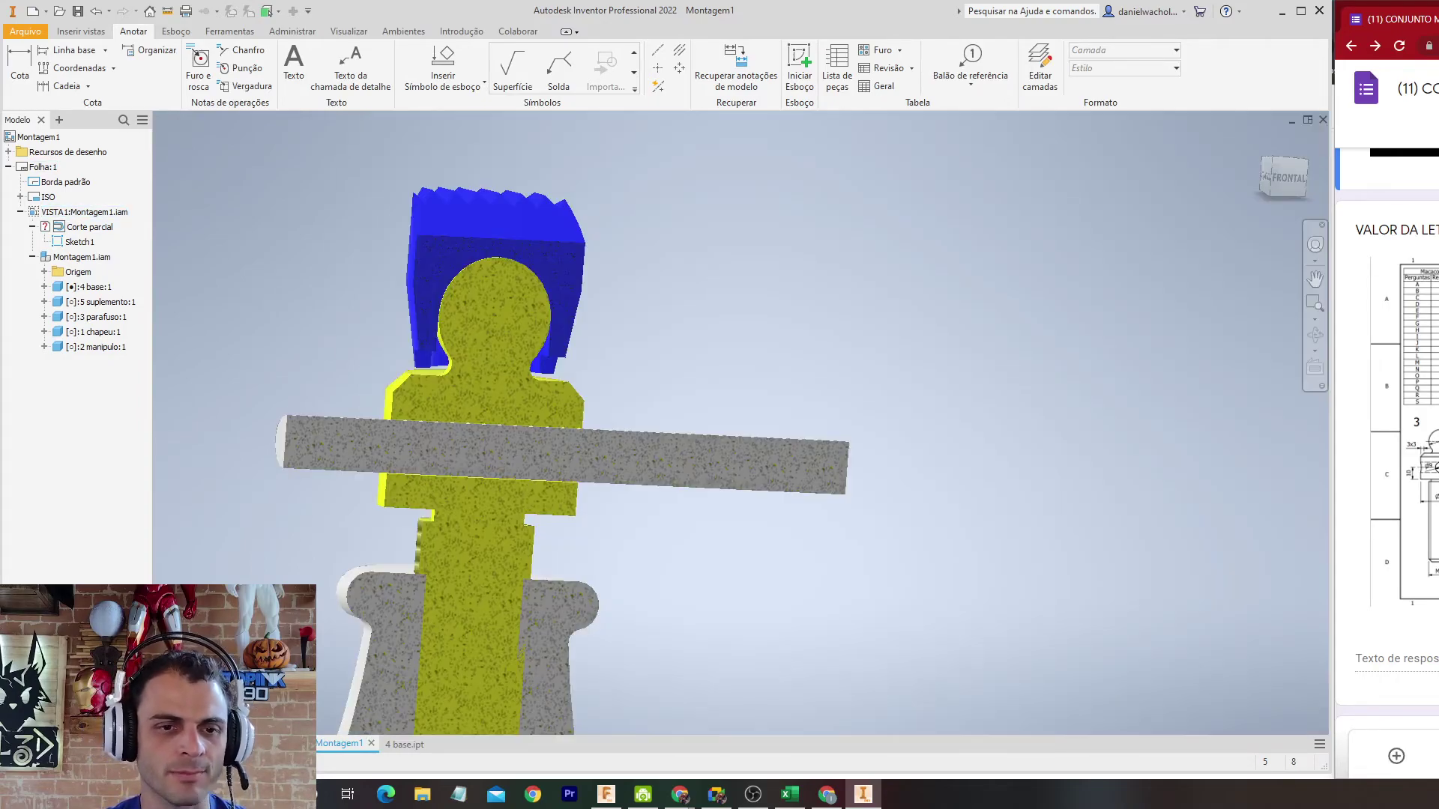
{"action": "right_click", "coordinate": [750, 461]}
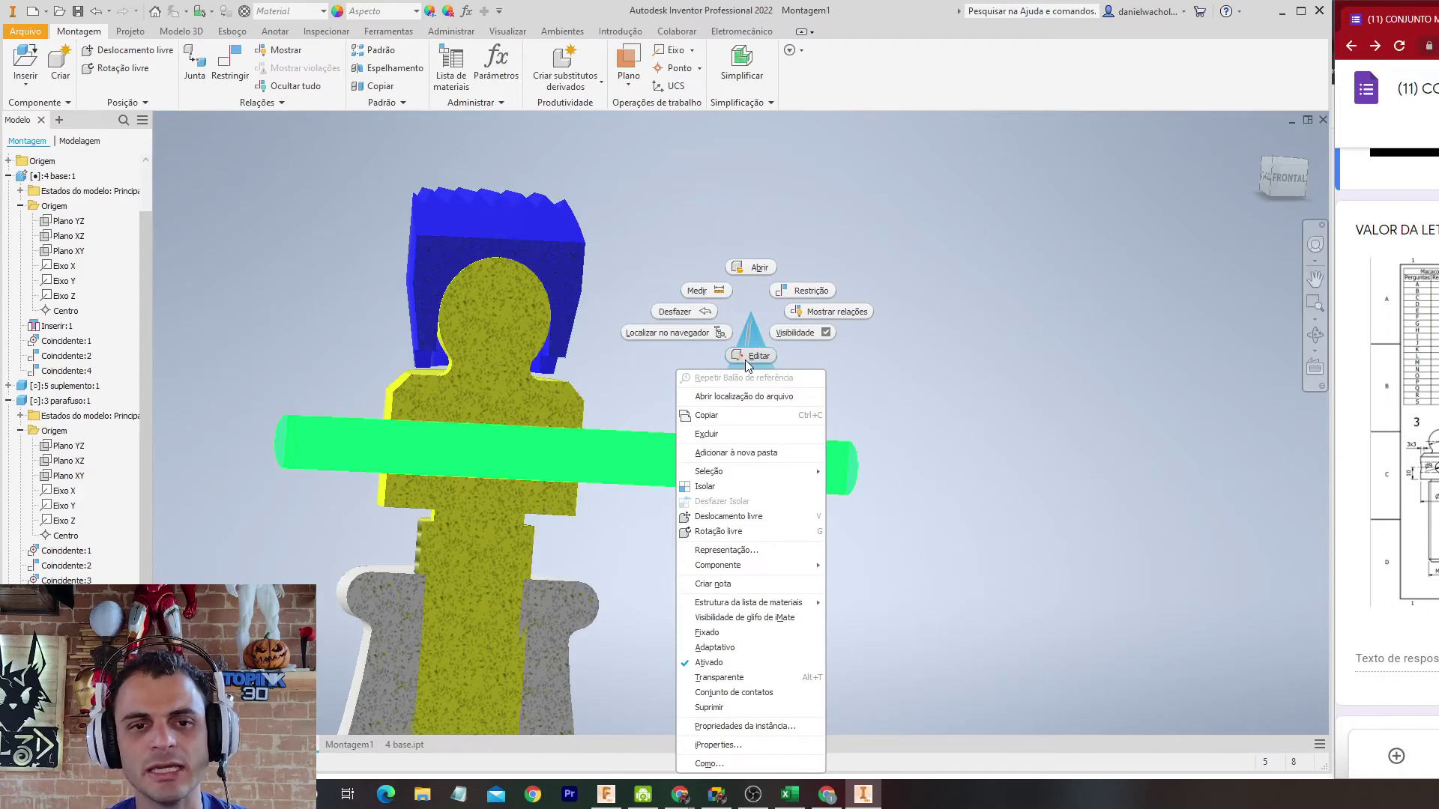
{"action": "left_click", "coordinate": [753, 268]}
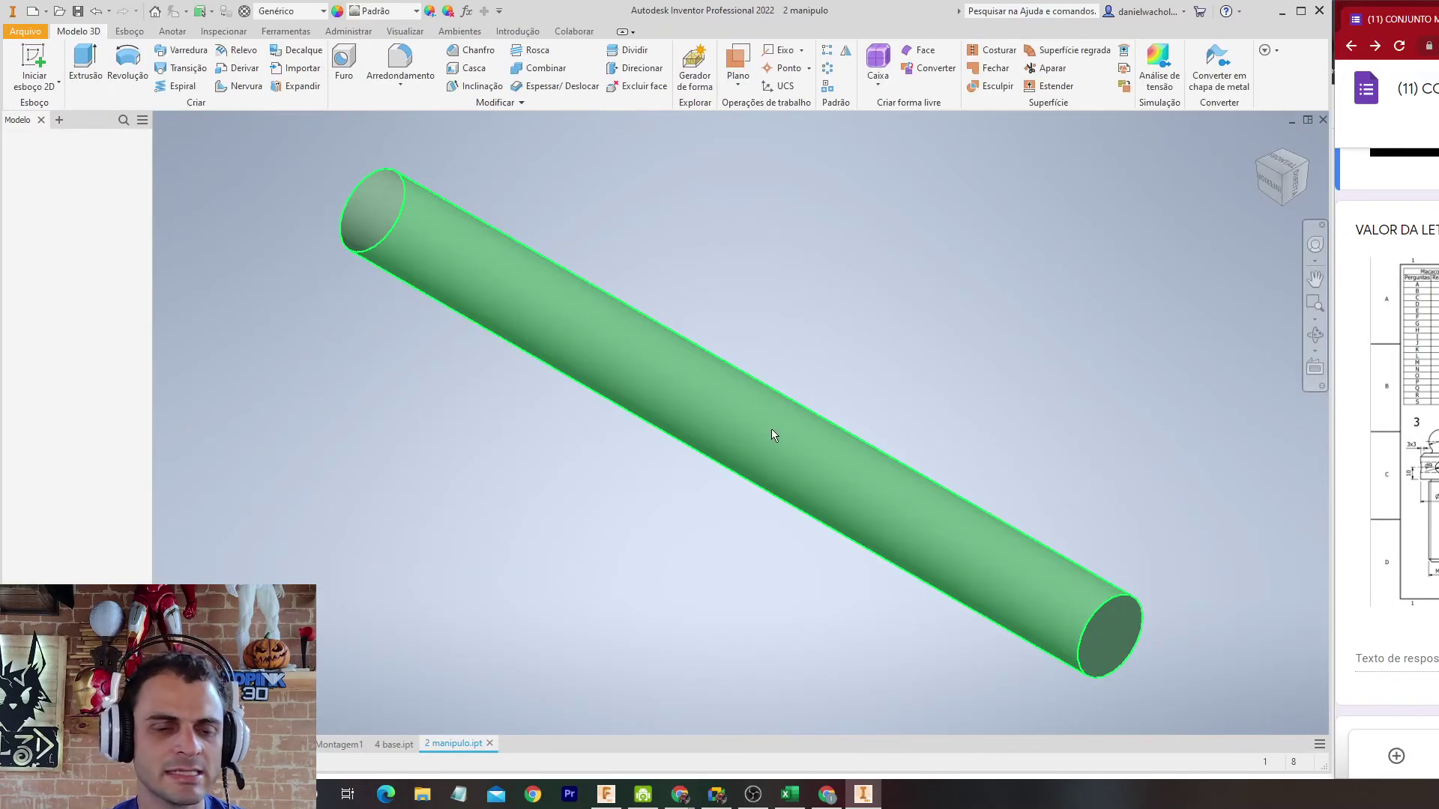
Step: Edit the manipulo's revolve sketch and set the horizontal dimension from the center to the right end to 100 mm
{"action": "left_click", "coordinate": [654, 325]}
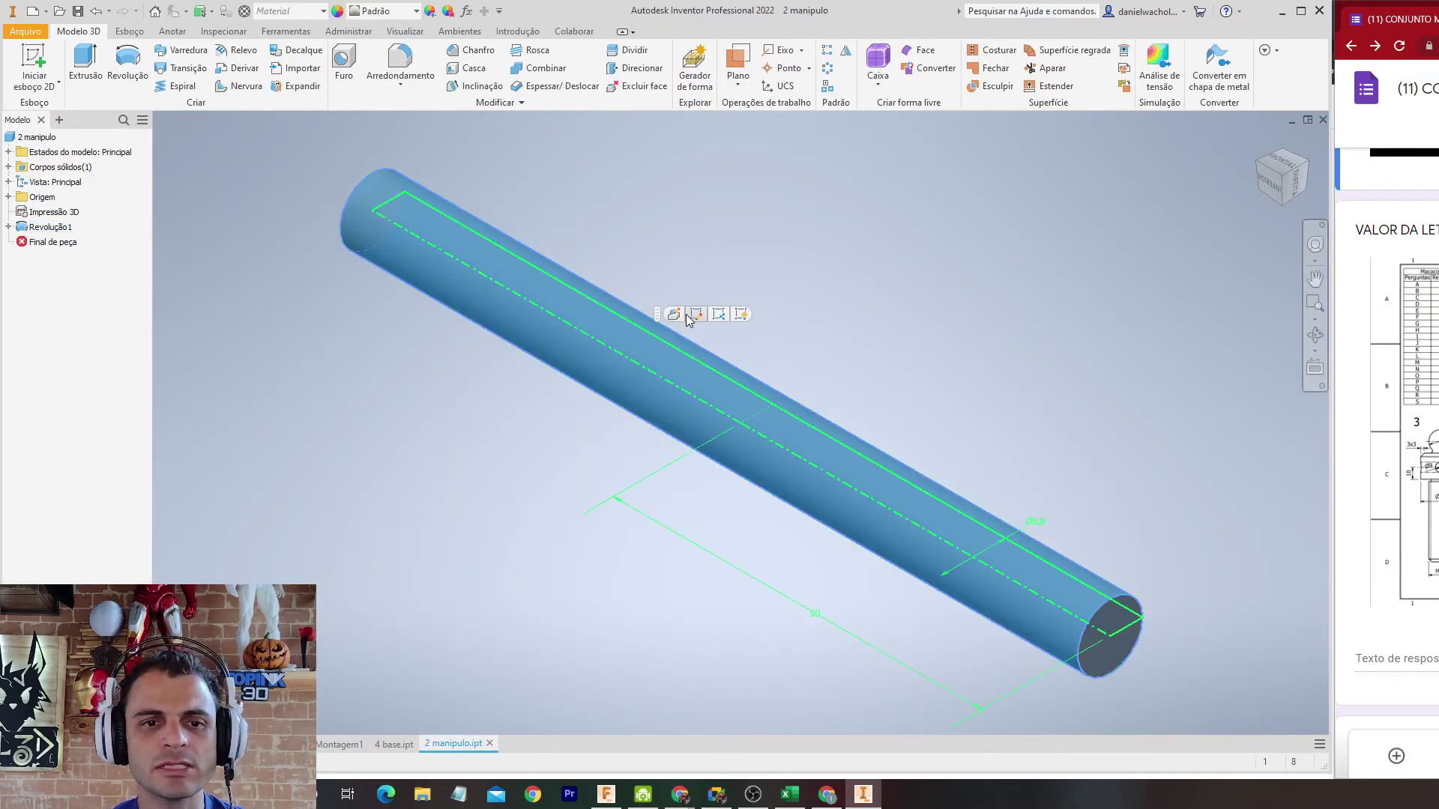
{"action": "left_click", "coordinate": [697, 315]}
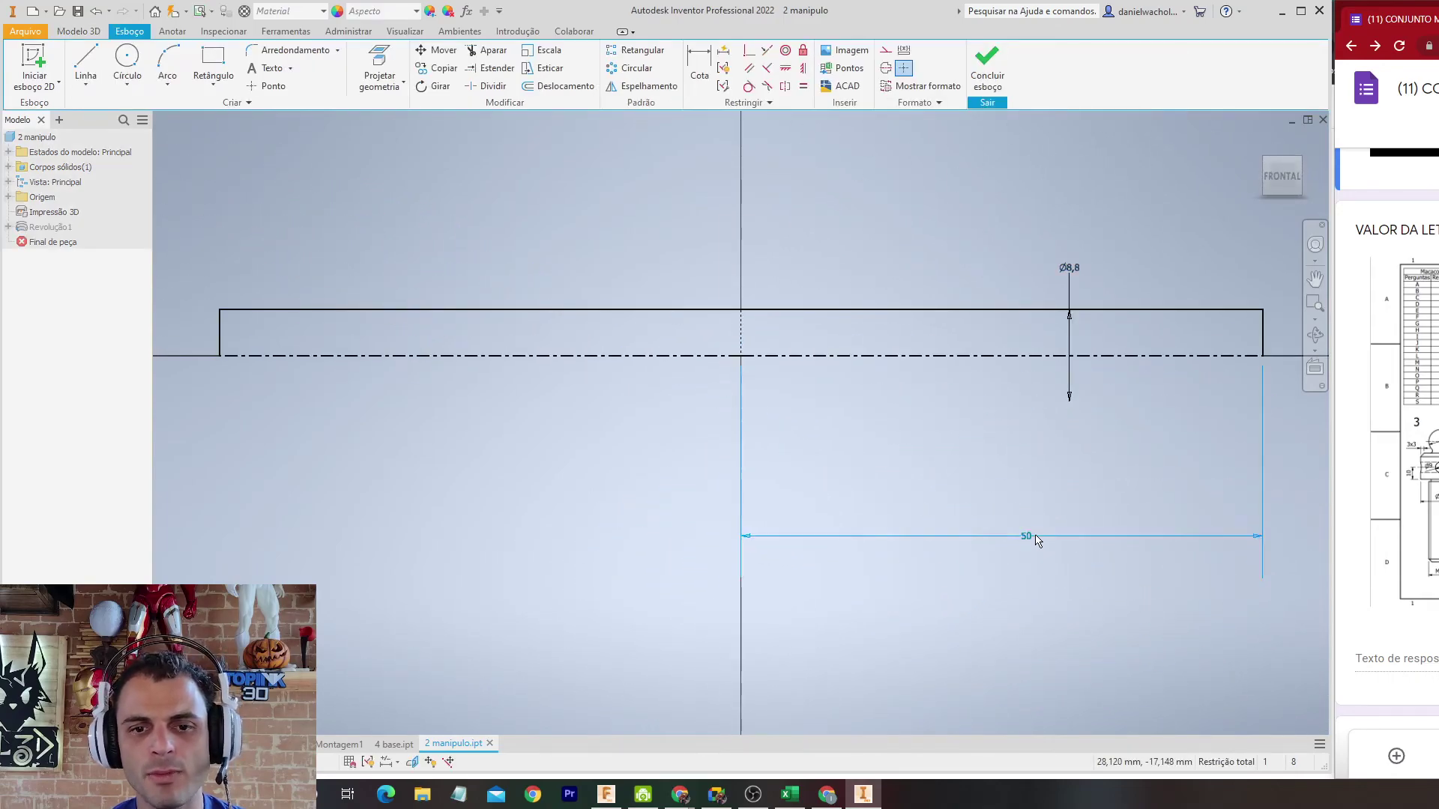
{"action": "double_click", "coordinate": [1035, 538]}
{"action": "type", "text": "100"}
{"action": "key", "text": "Return"}
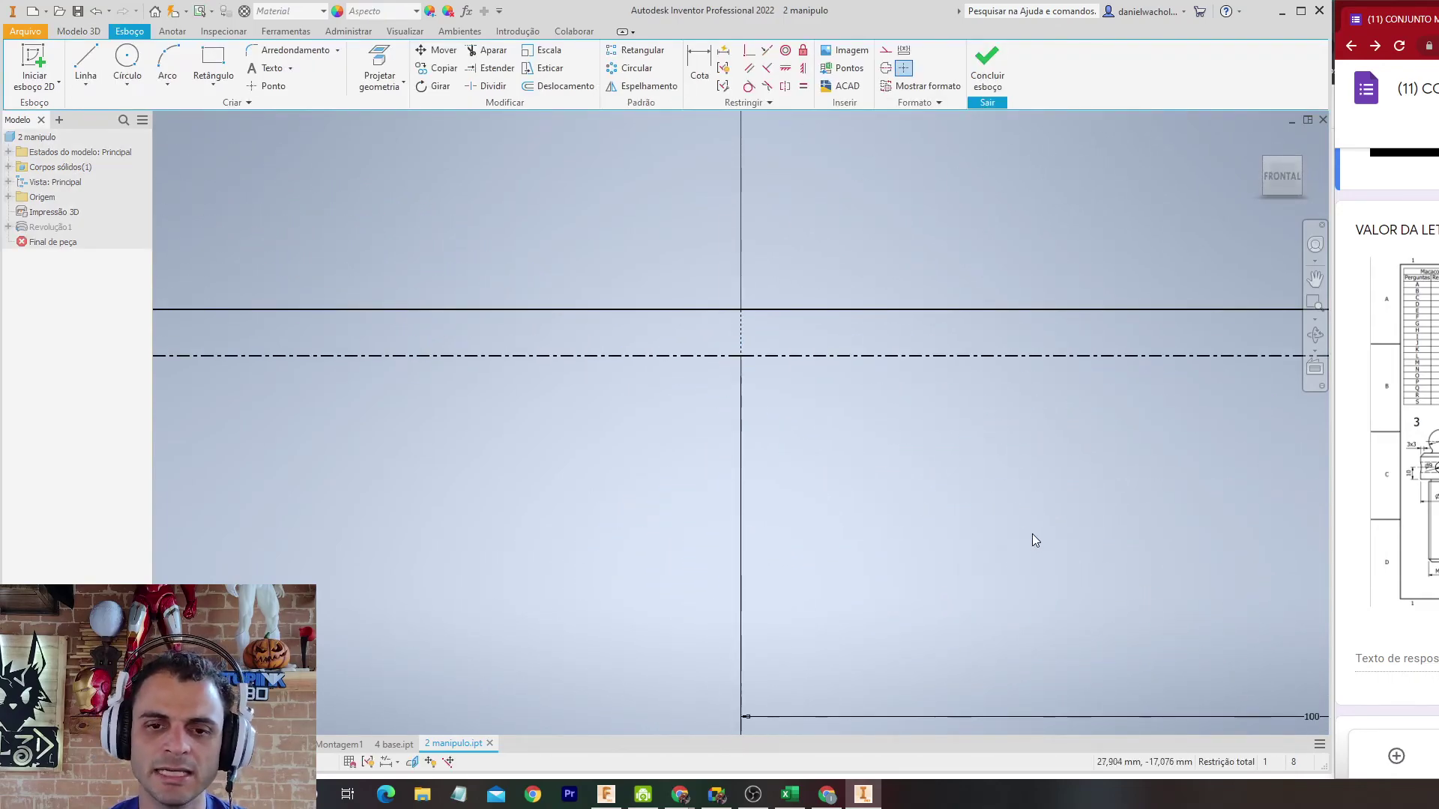
Step: Finish editing the manipulo's sketch, return to the assembly and slide the manipulo rightward through the screw head
{"action": "left_click", "coordinate": [987, 66]}
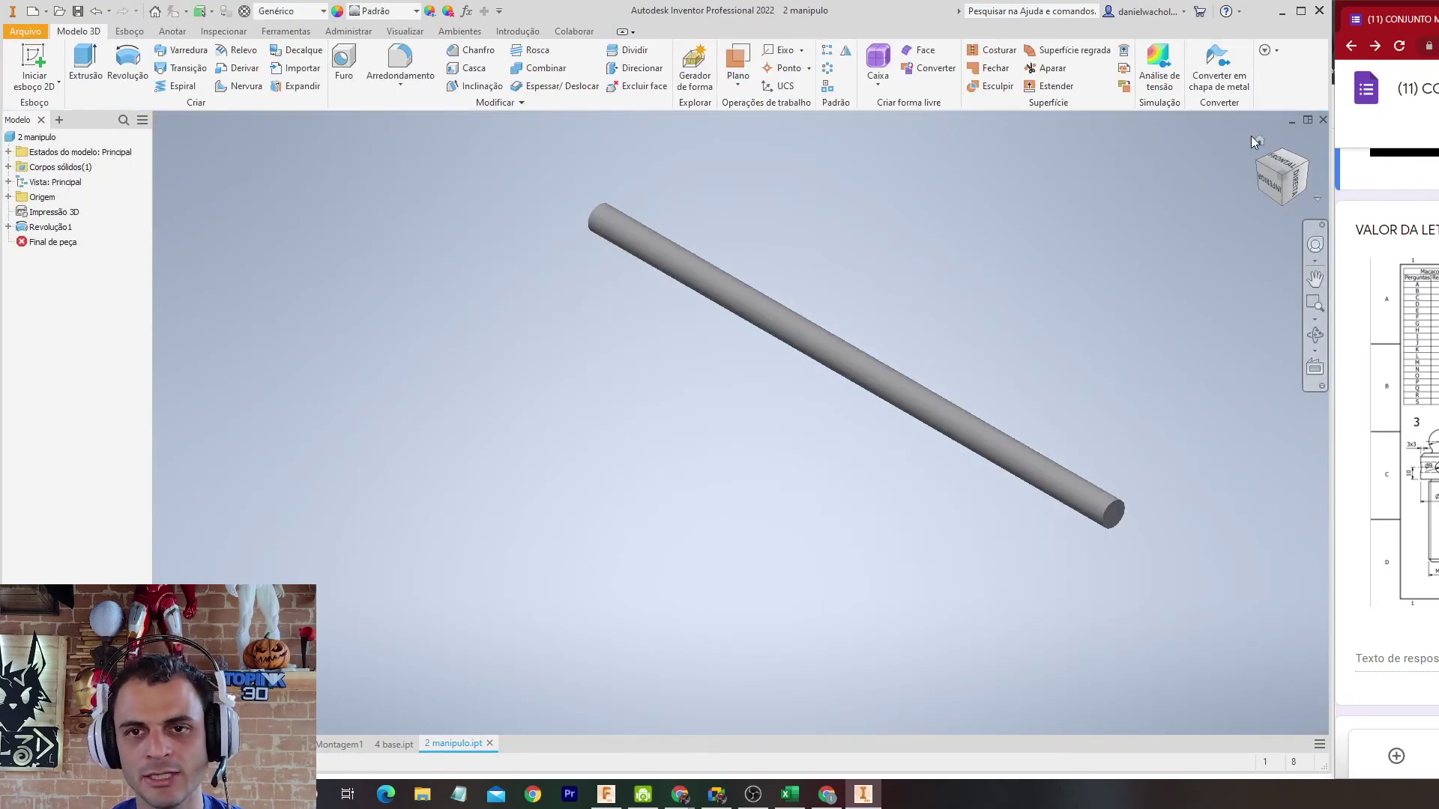
{"action": "left_click", "coordinate": [339, 744]}
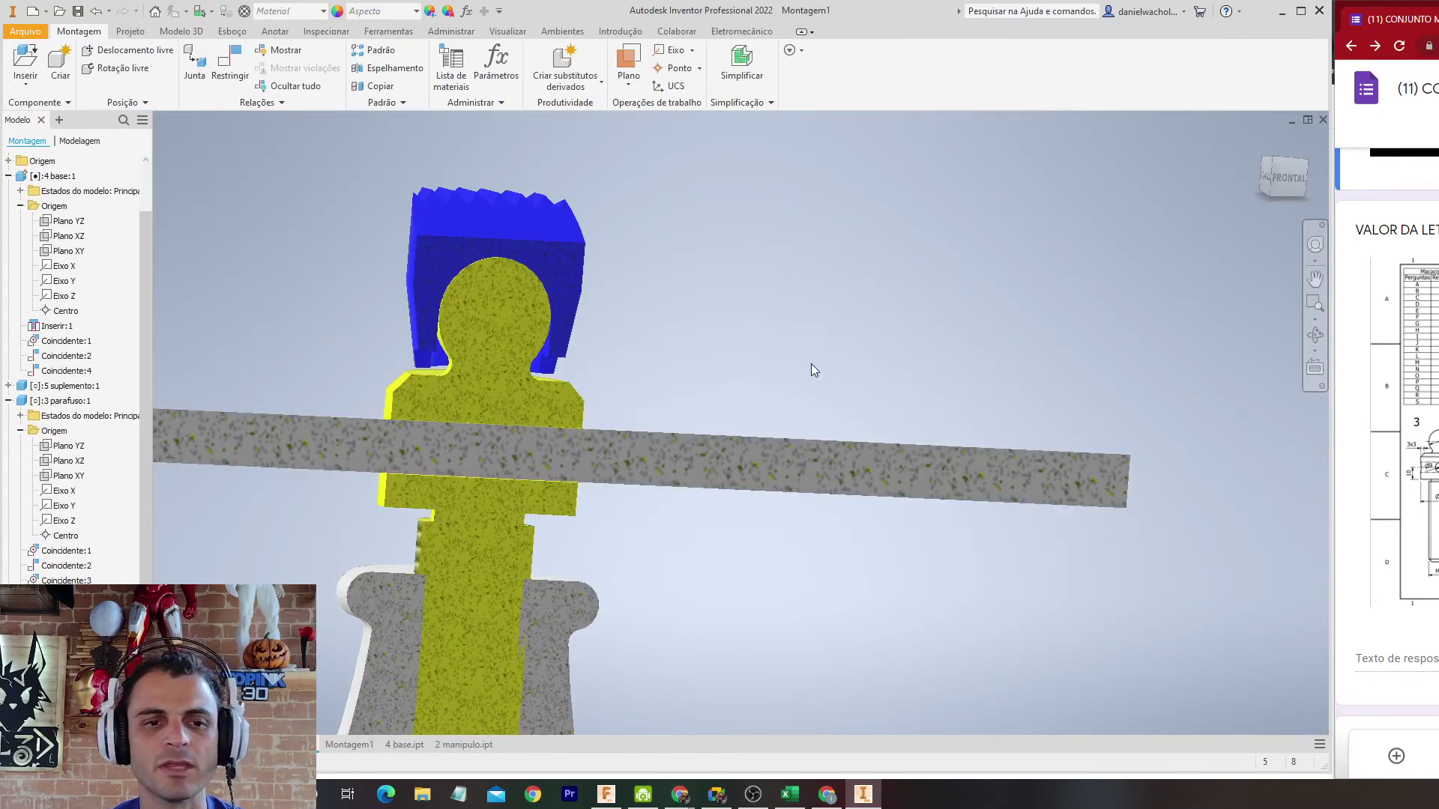
{"action": "left_click_drag", "start_coordinate": [712, 425], "coordinate": [900, 441]}
{"action": "left_click", "coordinate": [879, 367]}
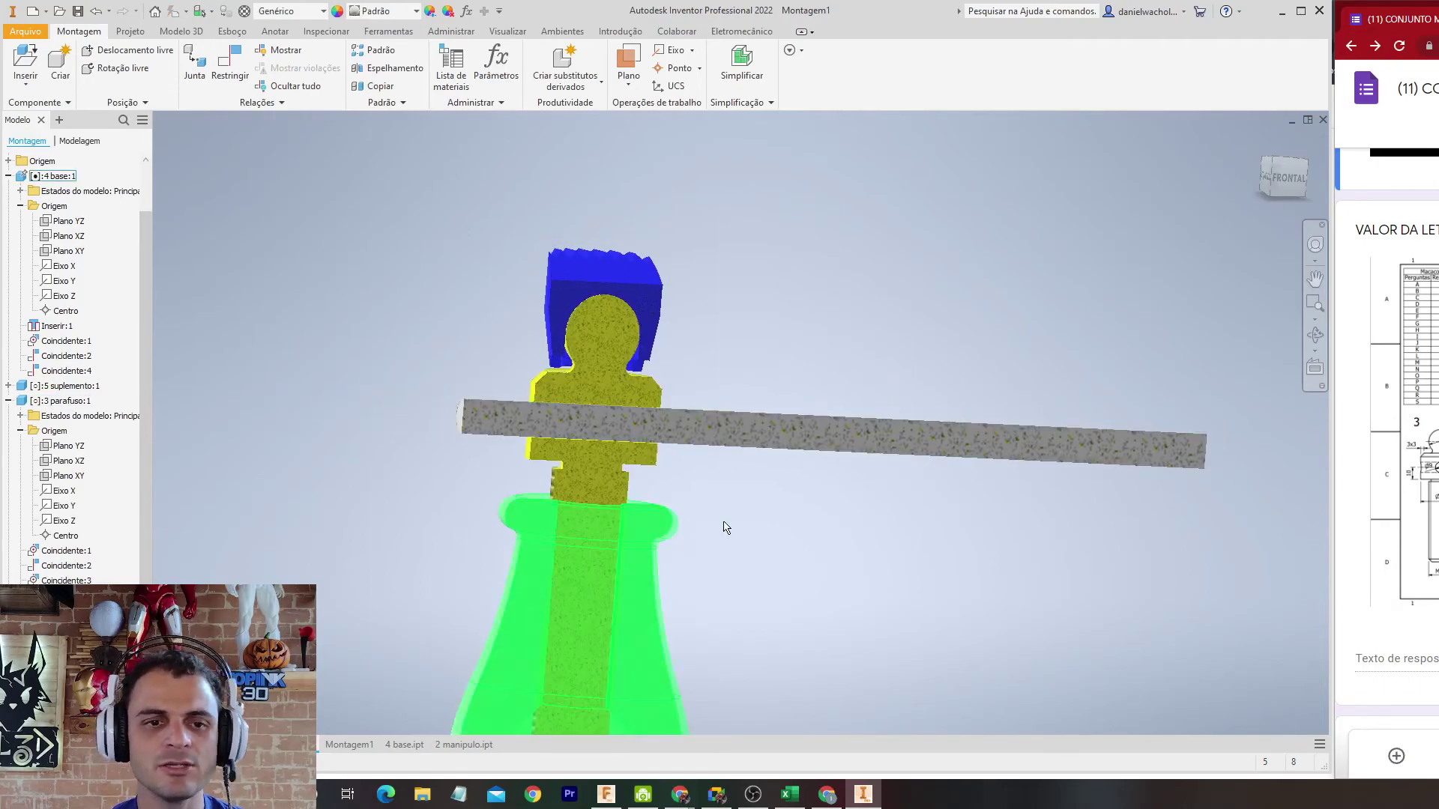
Step: In the drawing, move the jack view farther right and attach balloon 1's leader to the base's right outer contour
{"action": "left_click", "coordinate": [326, 741]}
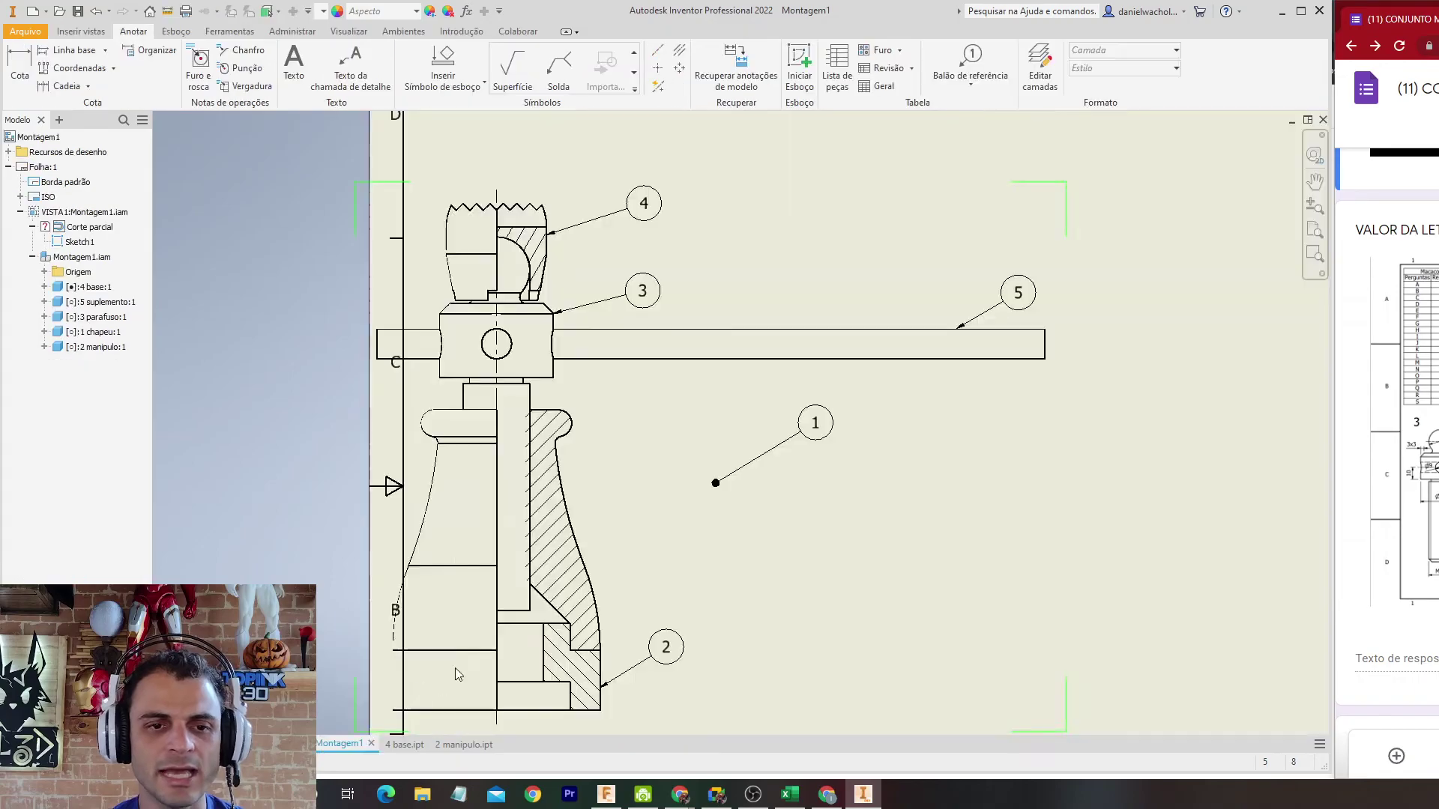
{"action": "left_click_drag", "start_coordinate": [735, 189], "coordinate": [921, 161]}
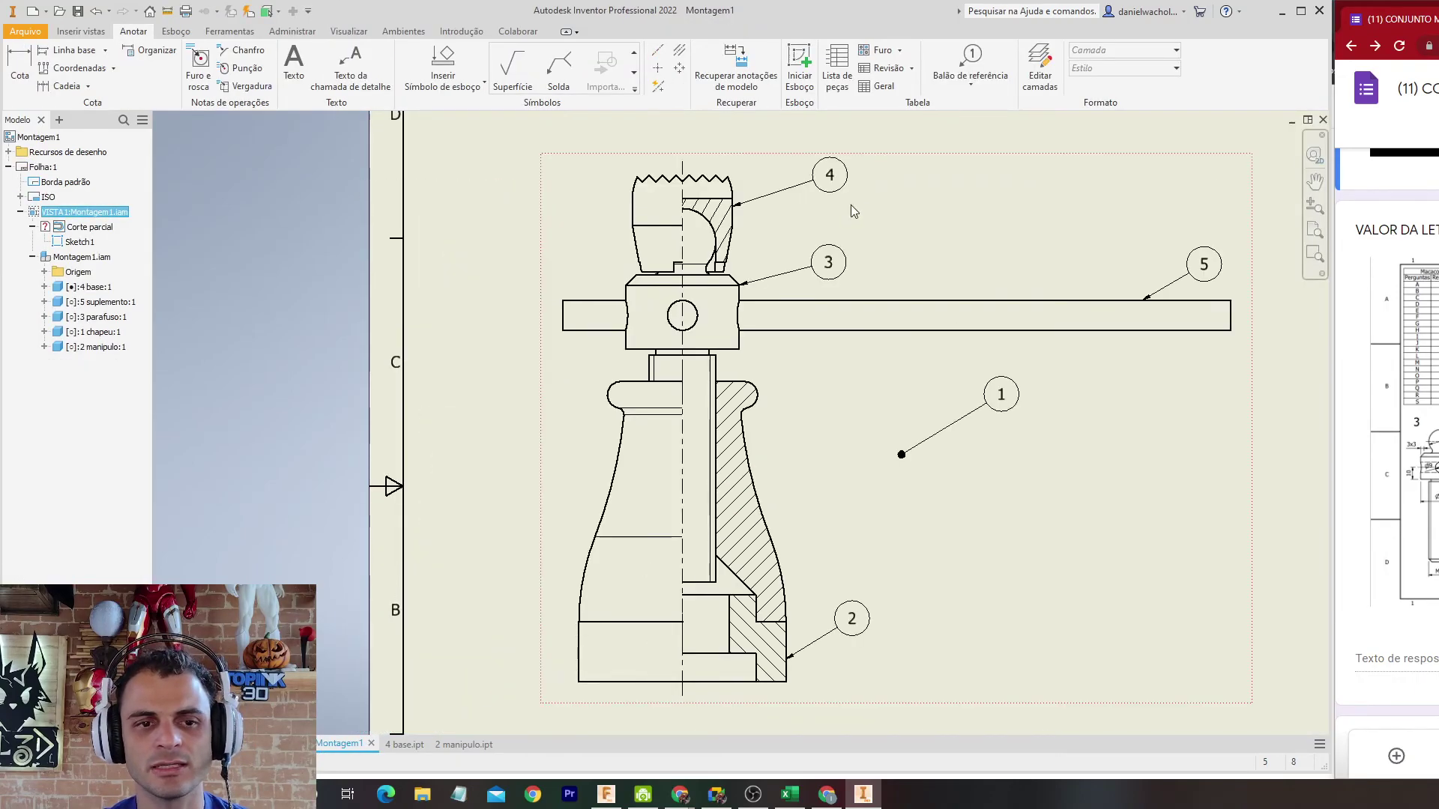
{"action": "left_click_drag", "start_coordinate": [916, 458], "coordinate": [756, 487]}
{"action": "scroll", "coordinate": [943, 484], "scroll_direction": "down", "scroll_amount": 3}
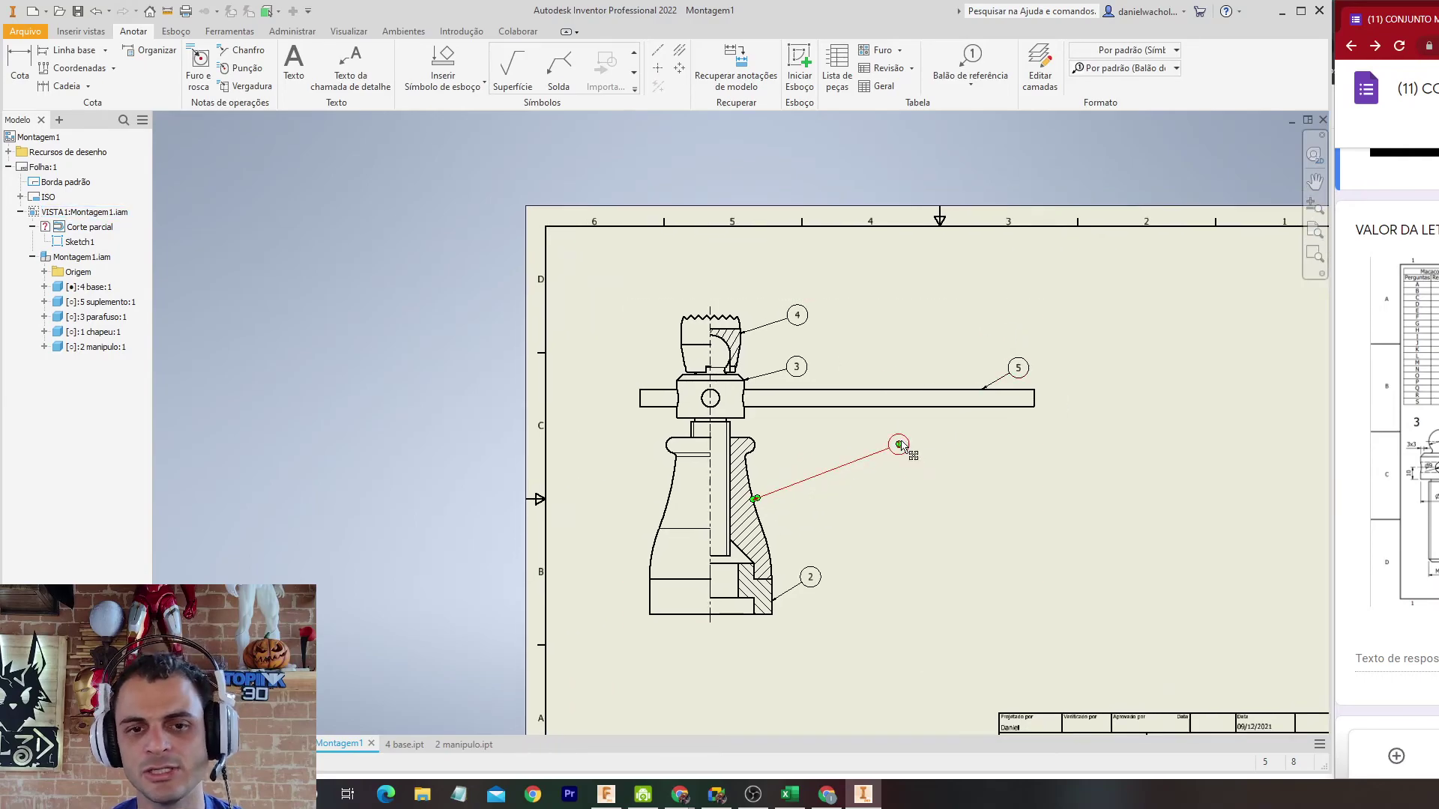
{"action": "left_click", "coordinate": [901, 471]}
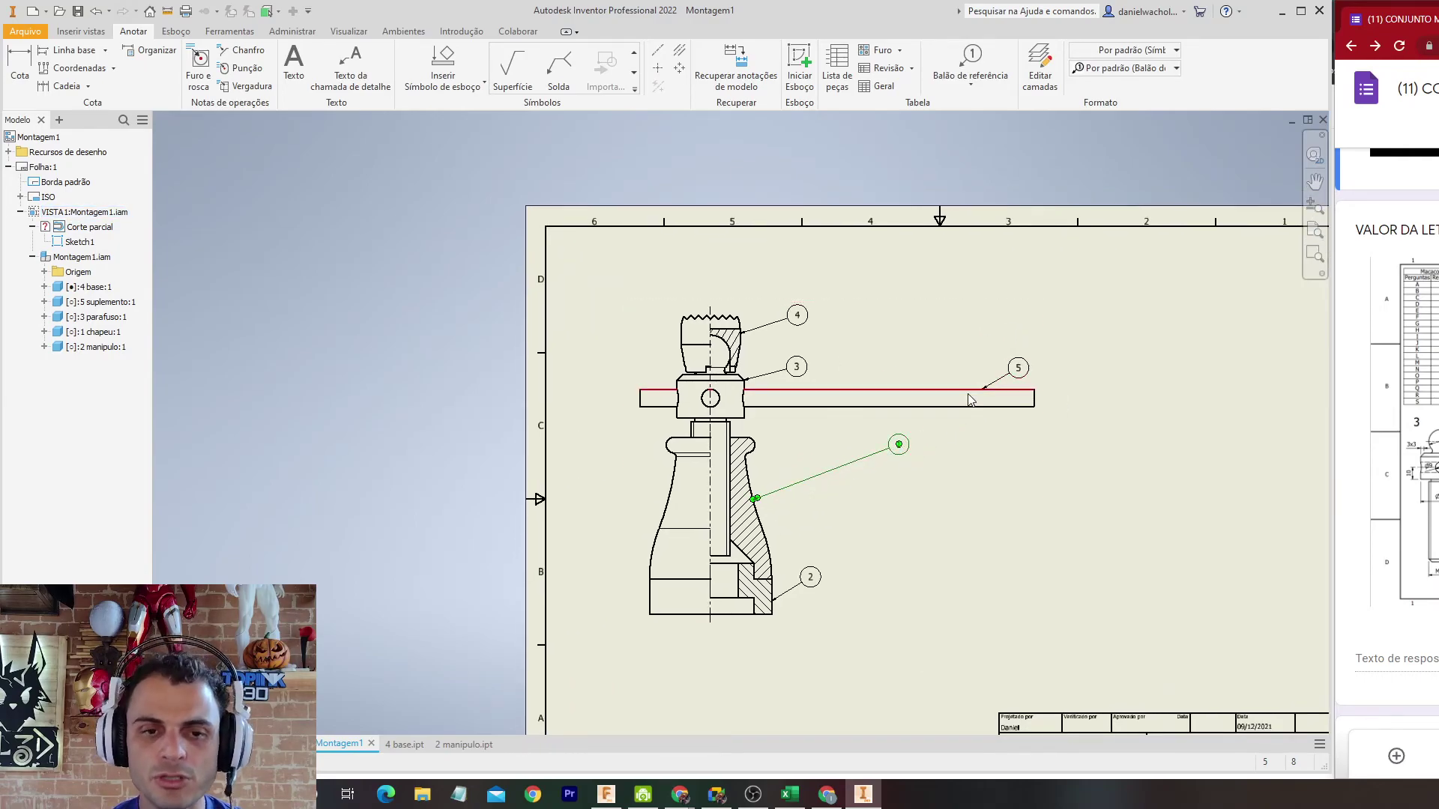
{"action": "left_click", "coordinate": [432, 257]}
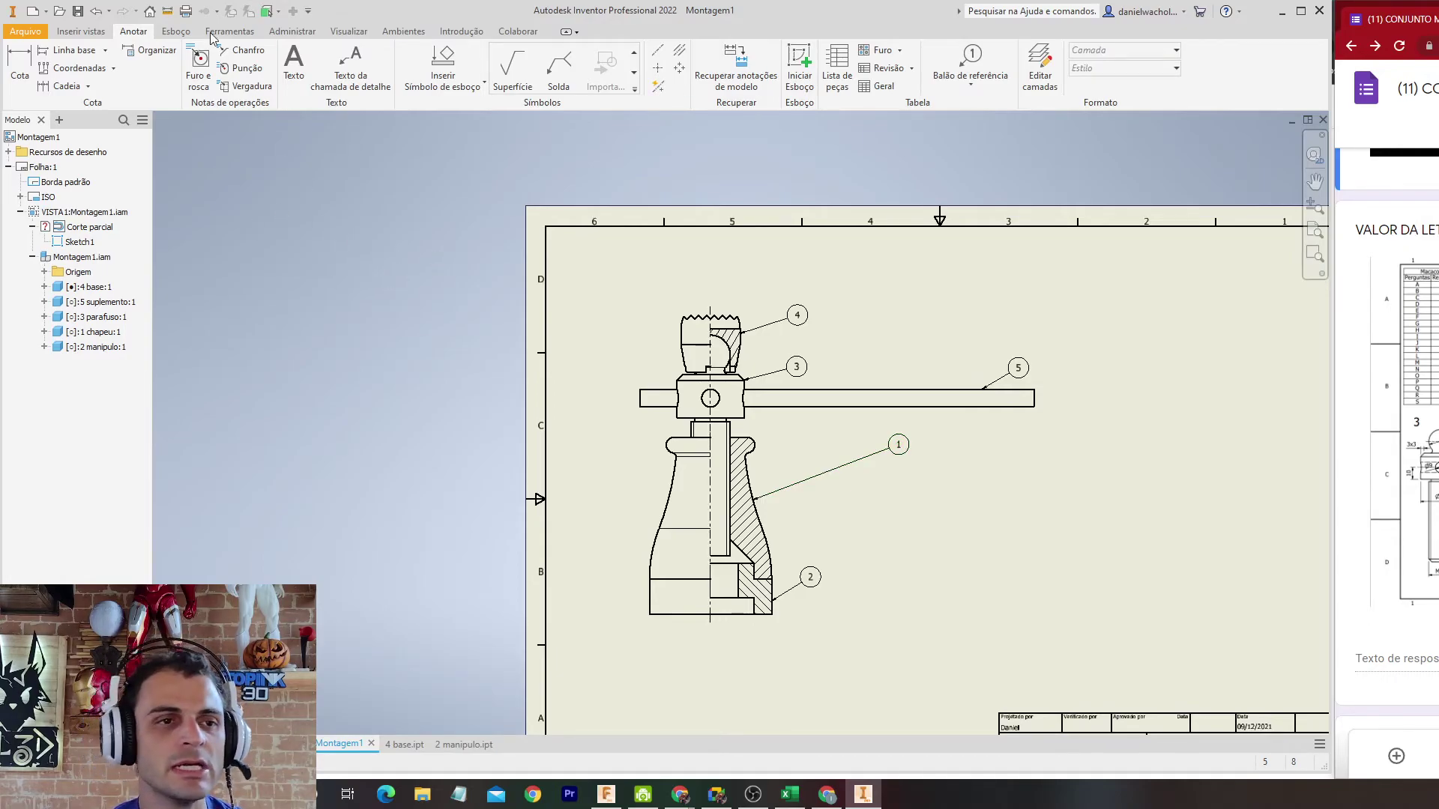
Step: Break the jack view horizontally across the manipulo's right arm with a 6 mm gap and one symbol, accepting the warning
{"action": "left_click", "coordinate": [74, 34]}
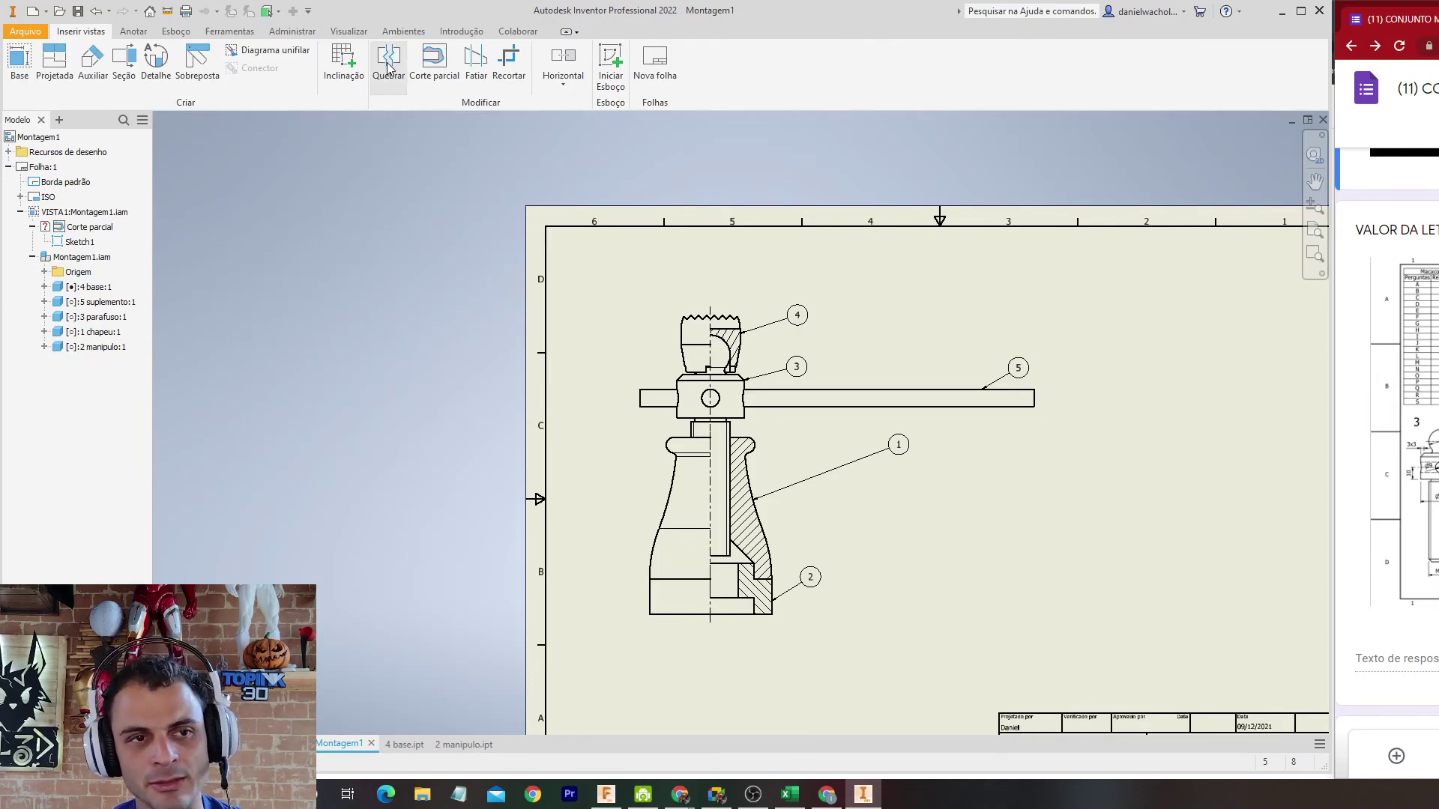
{"action": "left_click", "coordinate": [988, 413]}
{"action": "left_click", "coordinate": [980, 413]}
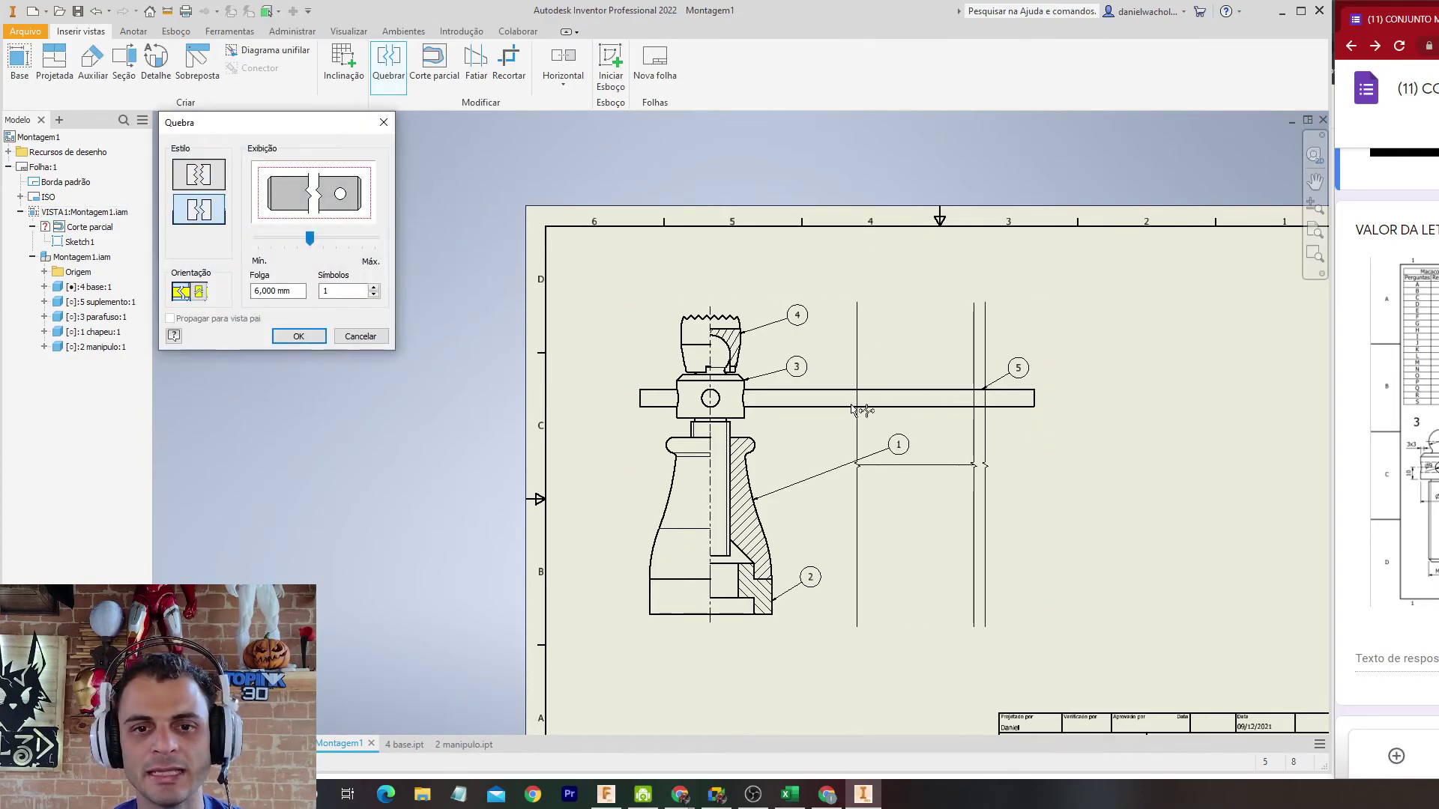
{"action": "left_click", "coordinate": [778, 413]}
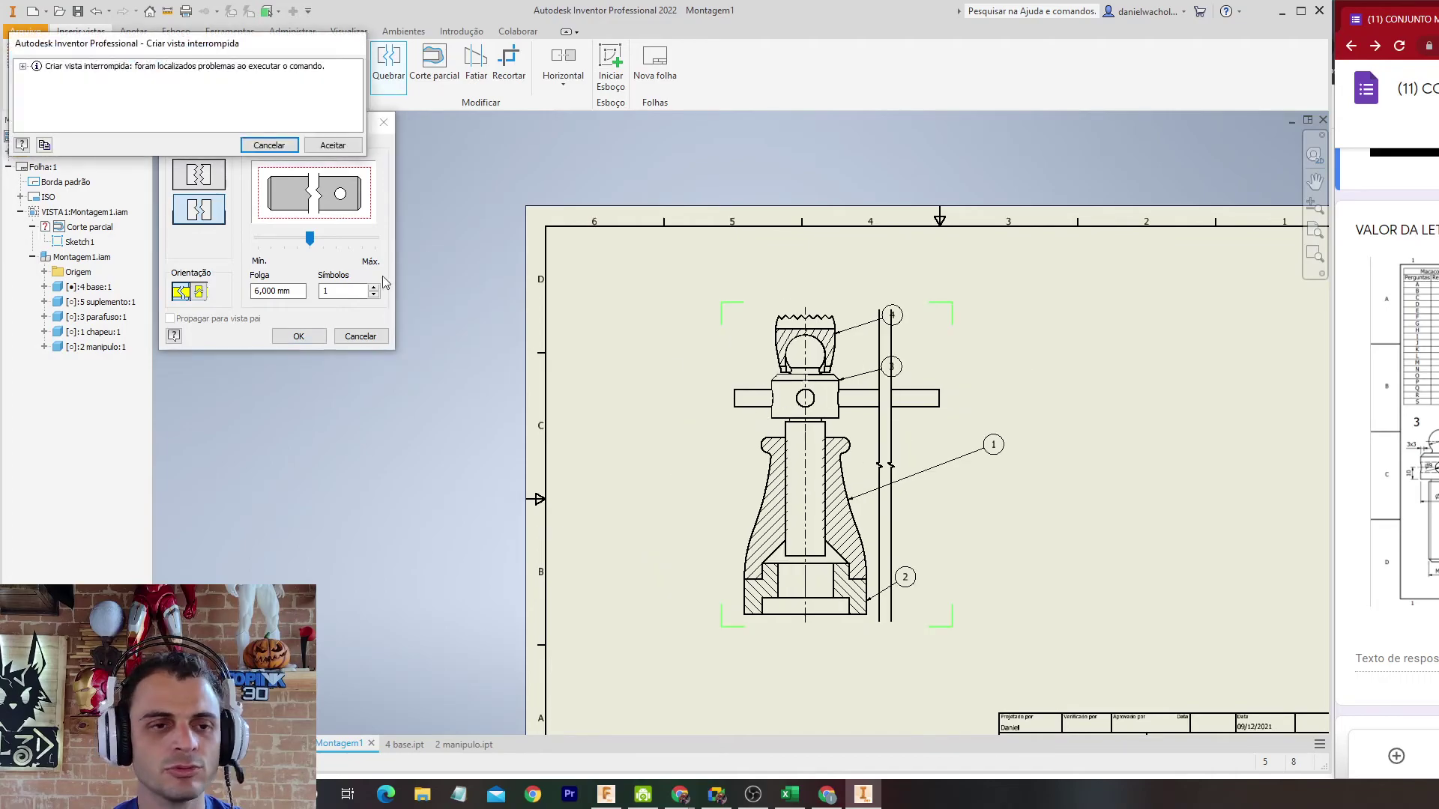
{"action": "left_click", "coordinate": [333, 144]}
{"action": "scroll", "coordinate": [898, 405], "scroll_direction": "up", "scroll_amount": 3}
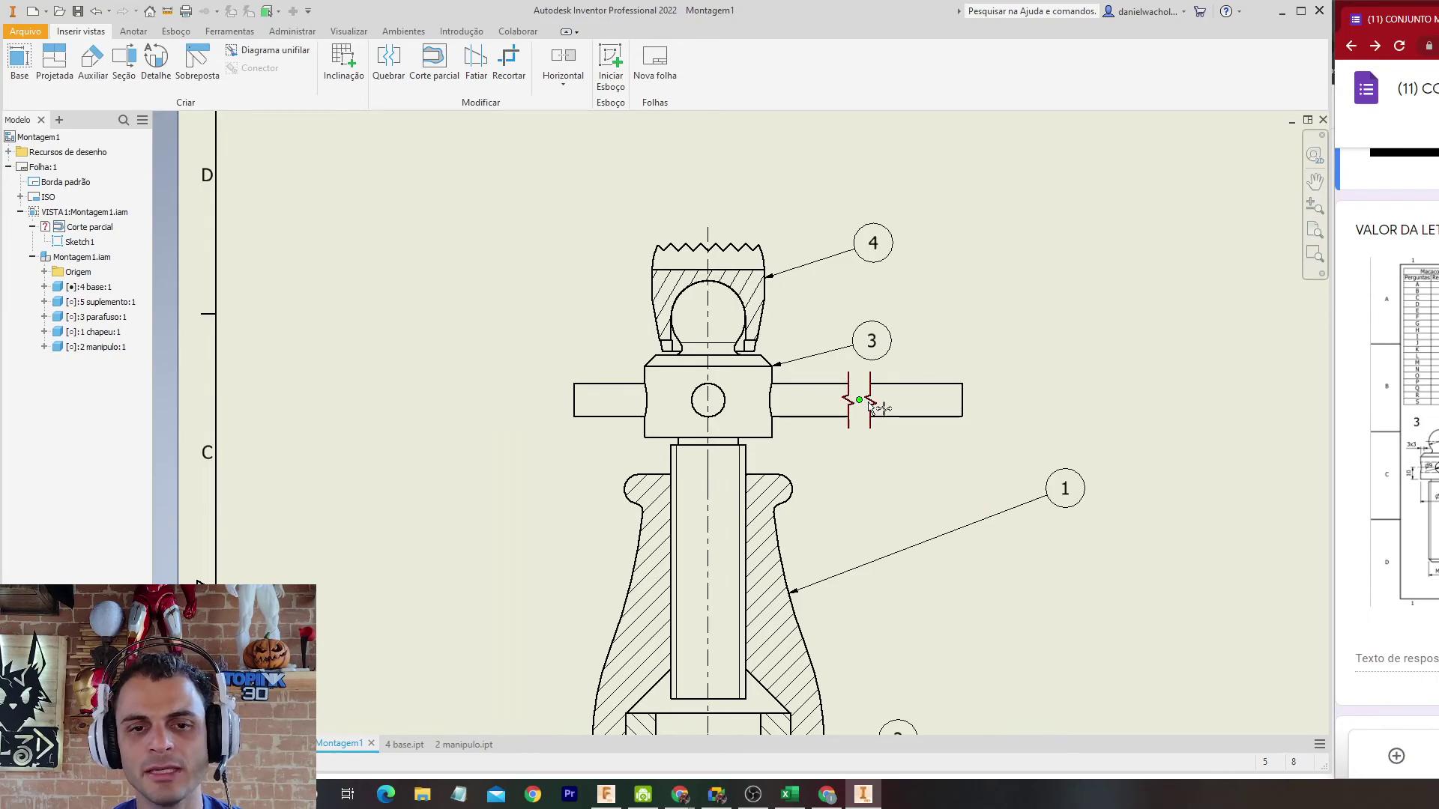
{"action": "double_click", "coordinate": [869, 404]}
{"action": "key", "text": "Escape"}
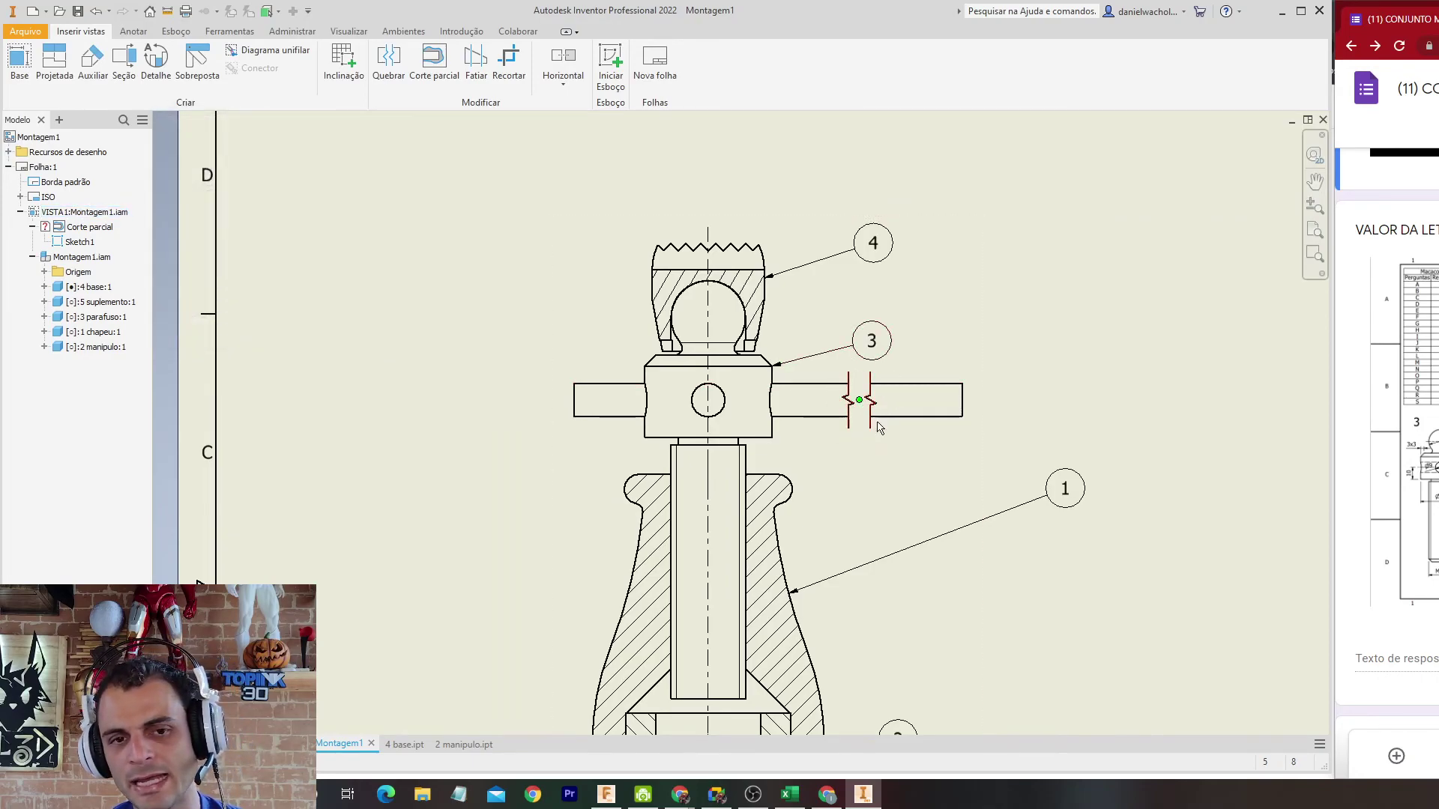
{"action": "left_click", "coordinate": [836, 418]}
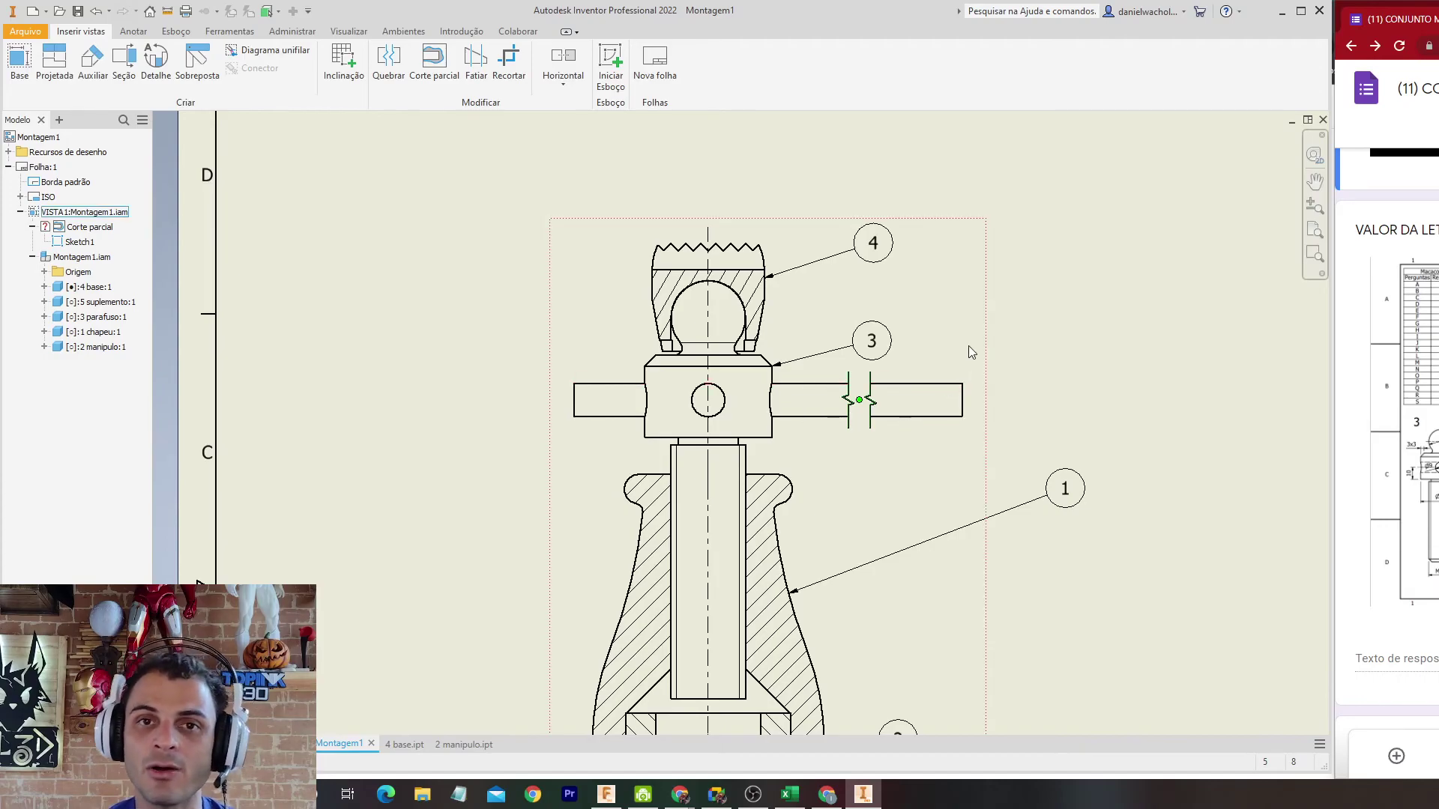
{"action": "left_click", "coordinate": [941, 416]}
{"action": "left_click", "coordinate": [939, 385]}
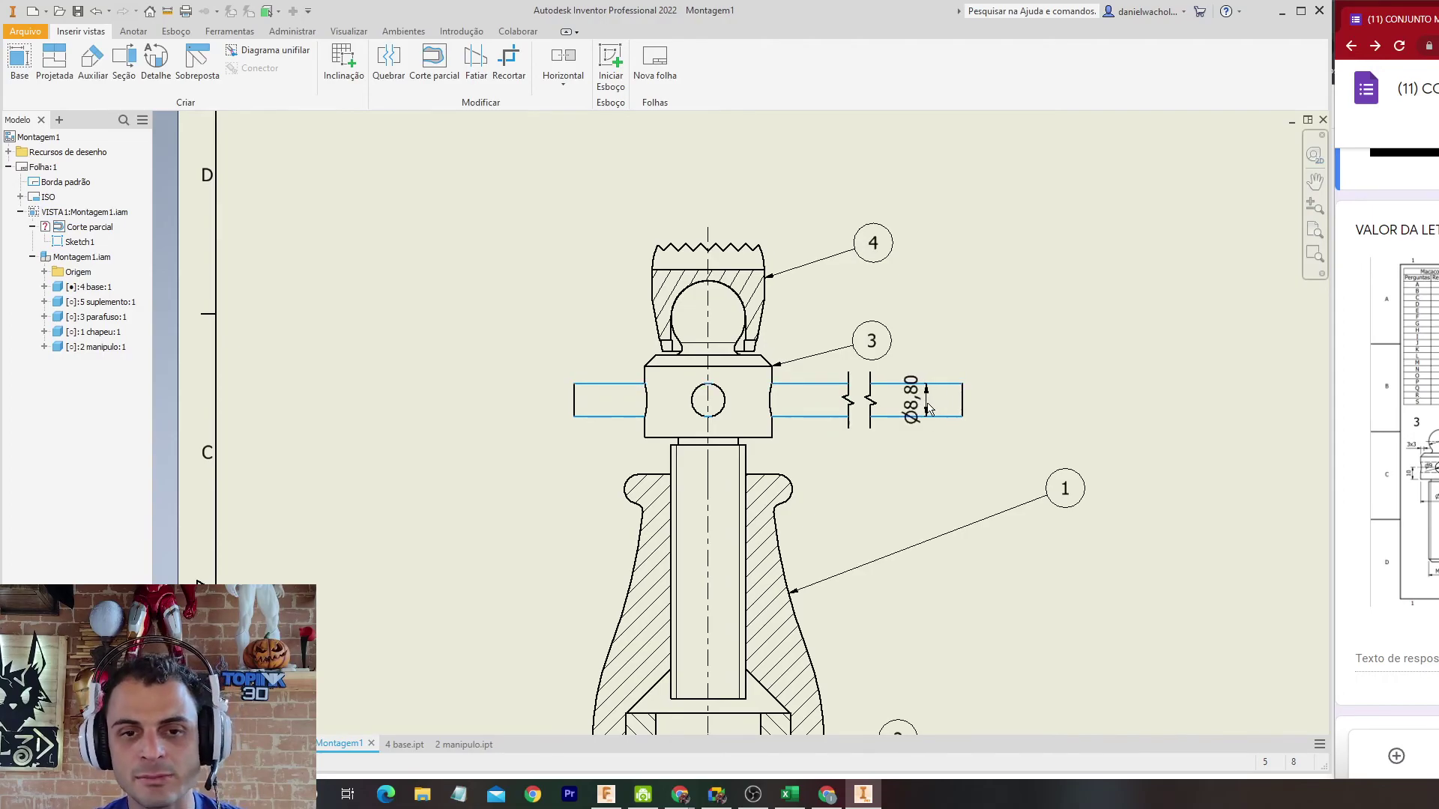
{"action": "key", "text": "Escape"}
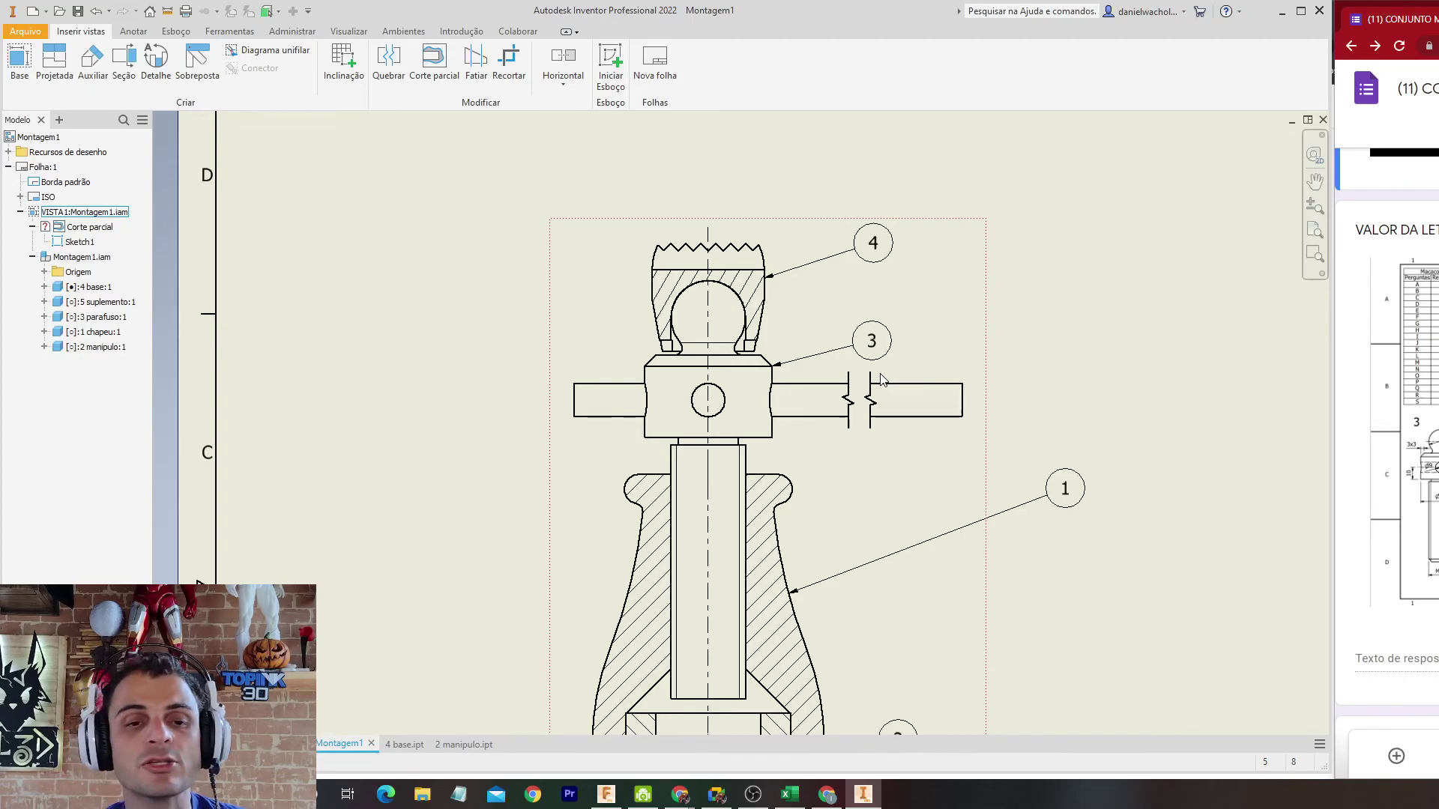
Step: Dimension the overall length of the broken manipulo above the view and undo the dimension
{"action": "left_click", "coordinate": [576, 397]}
{"action": "left_click", "coordinate": [962, 401]}
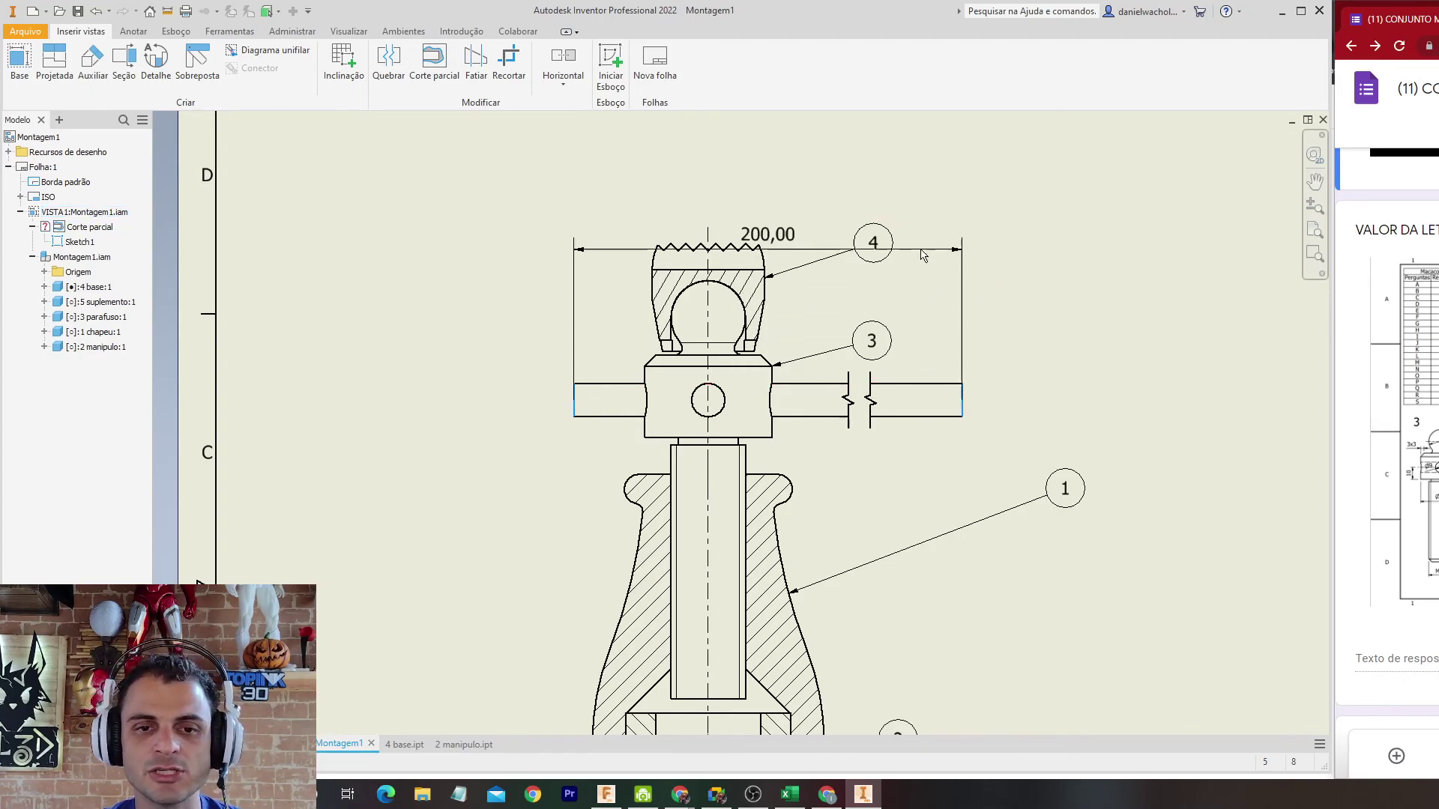
{"action": "left_click", "coordinate": [926, 207]}
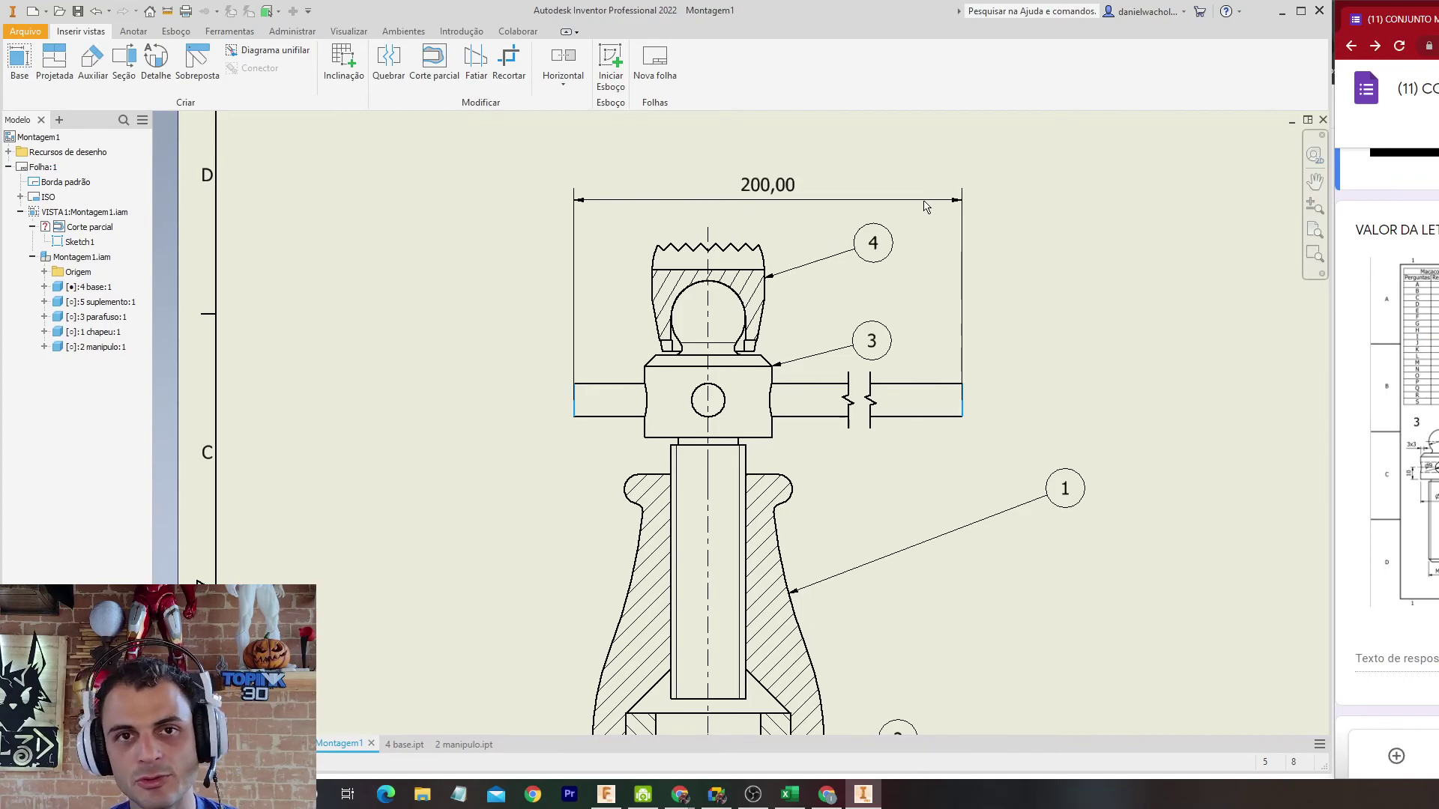
{"action": "key", "text": "ctrl+z"}
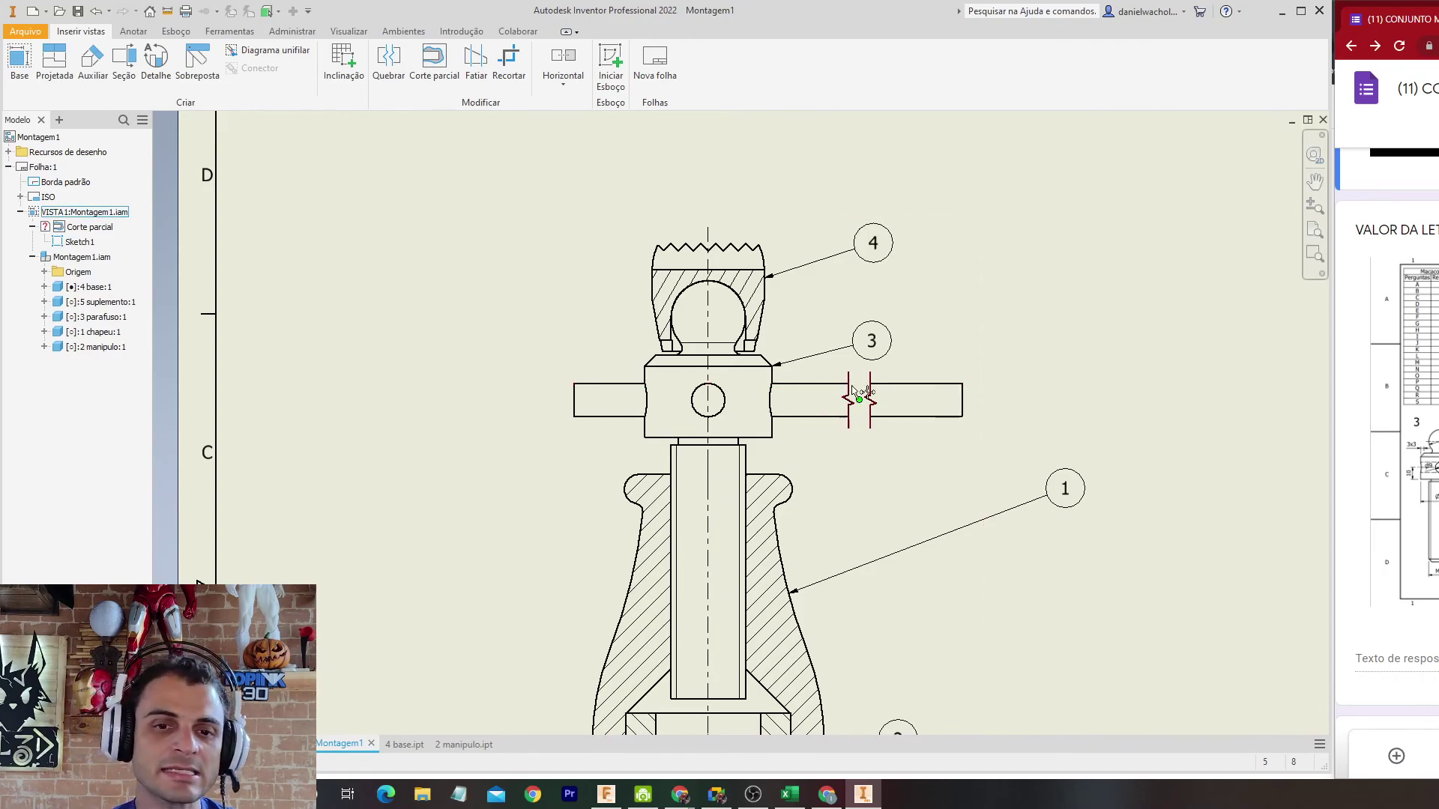
Step: Move the broken view toward the sheet's upper-left corner and bring balloon 1 closer to the base
{"action": "scroll", "coordinate": [965, 477], "scroll_direction": "down", "scroll_amount": 3}
{"action": "scroll", "coordinate": [964, 477], "scroll_direction": "down", "scroll_amount": 2}
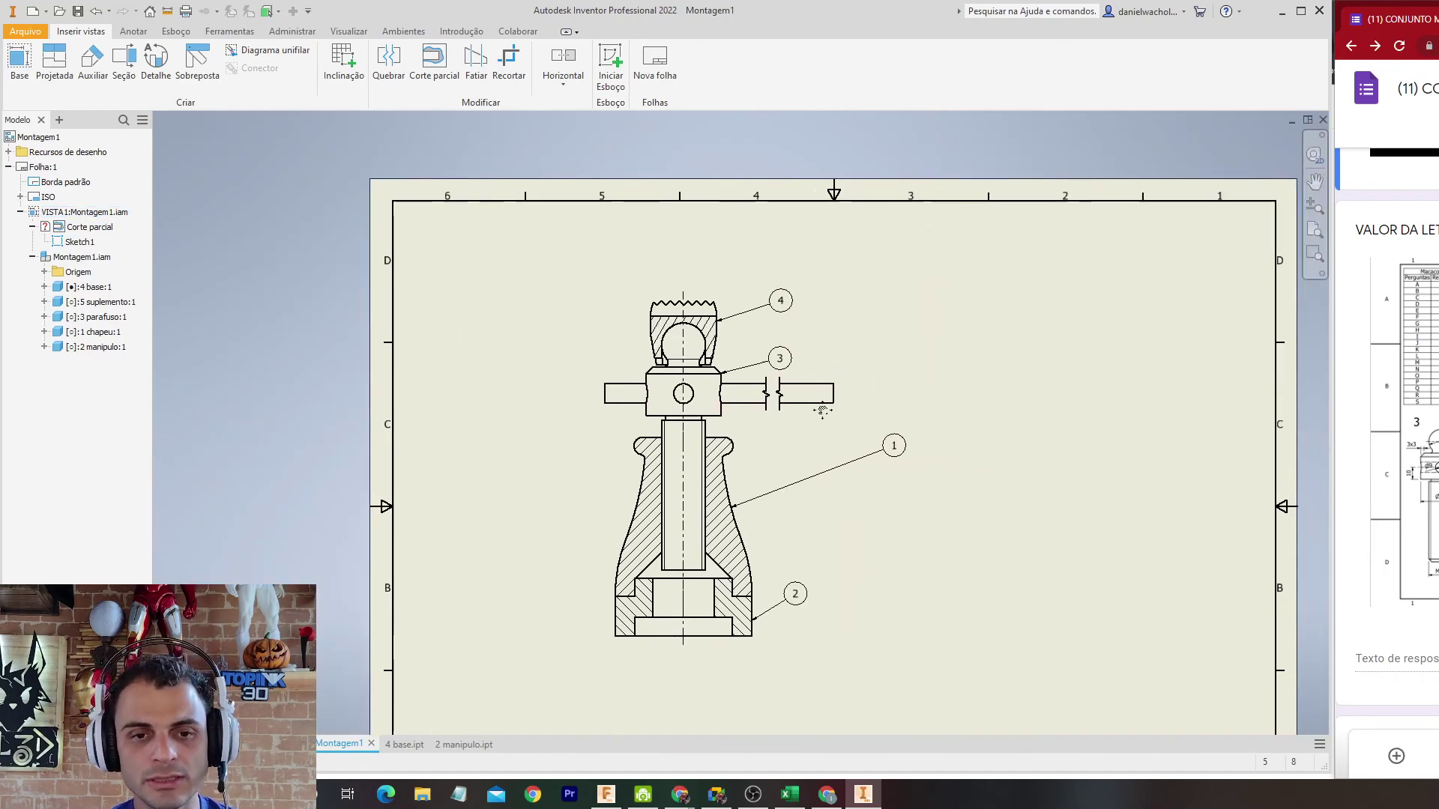
{"action": "left_click", "coordinate": [708, 349]}
{"action": "left_click_drag", "start_coordinate": [708, 349], "coordinate": [578, 310]}
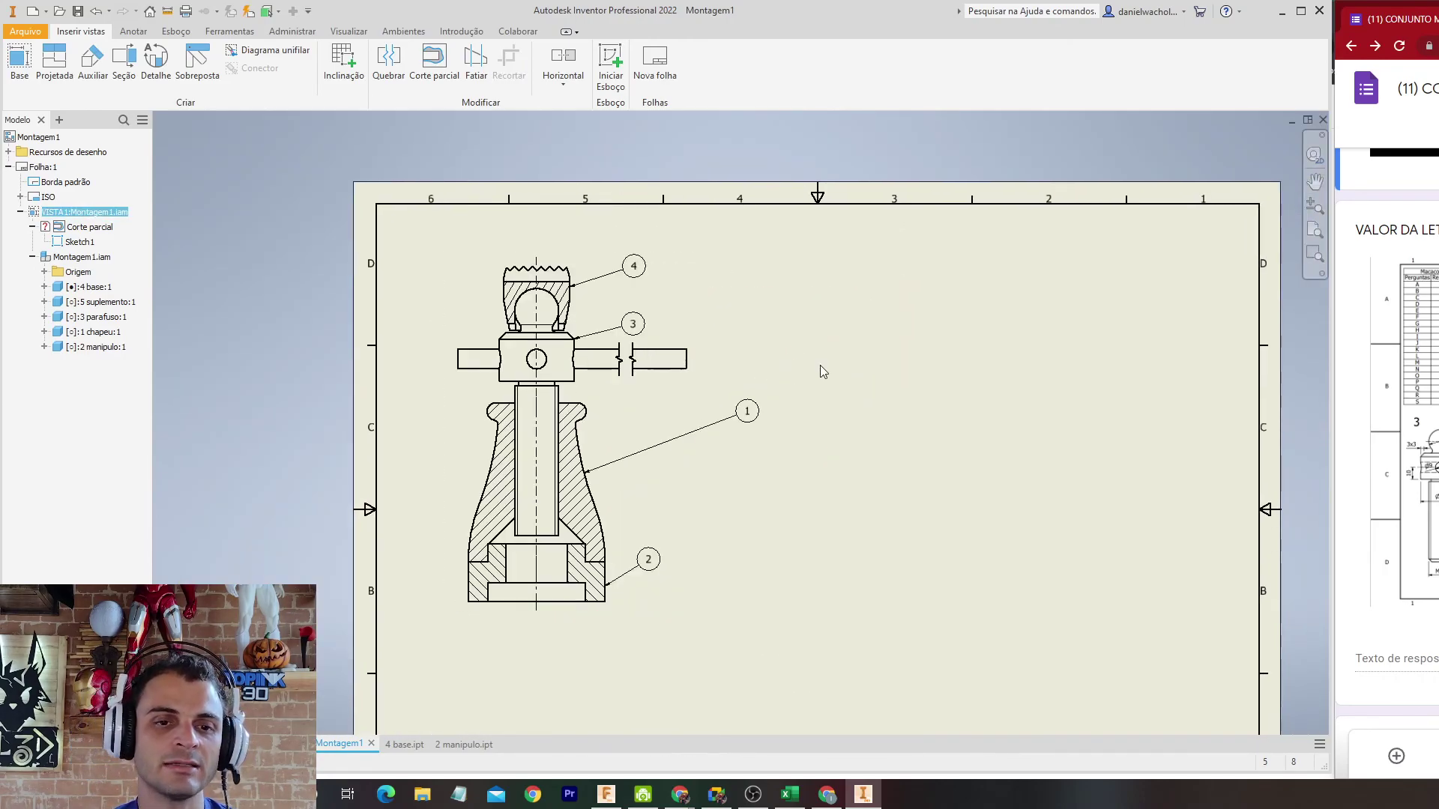
{"action": "middle_click_drag", "start_coordinate": [658, 463], "coordinate": [708, 453]}
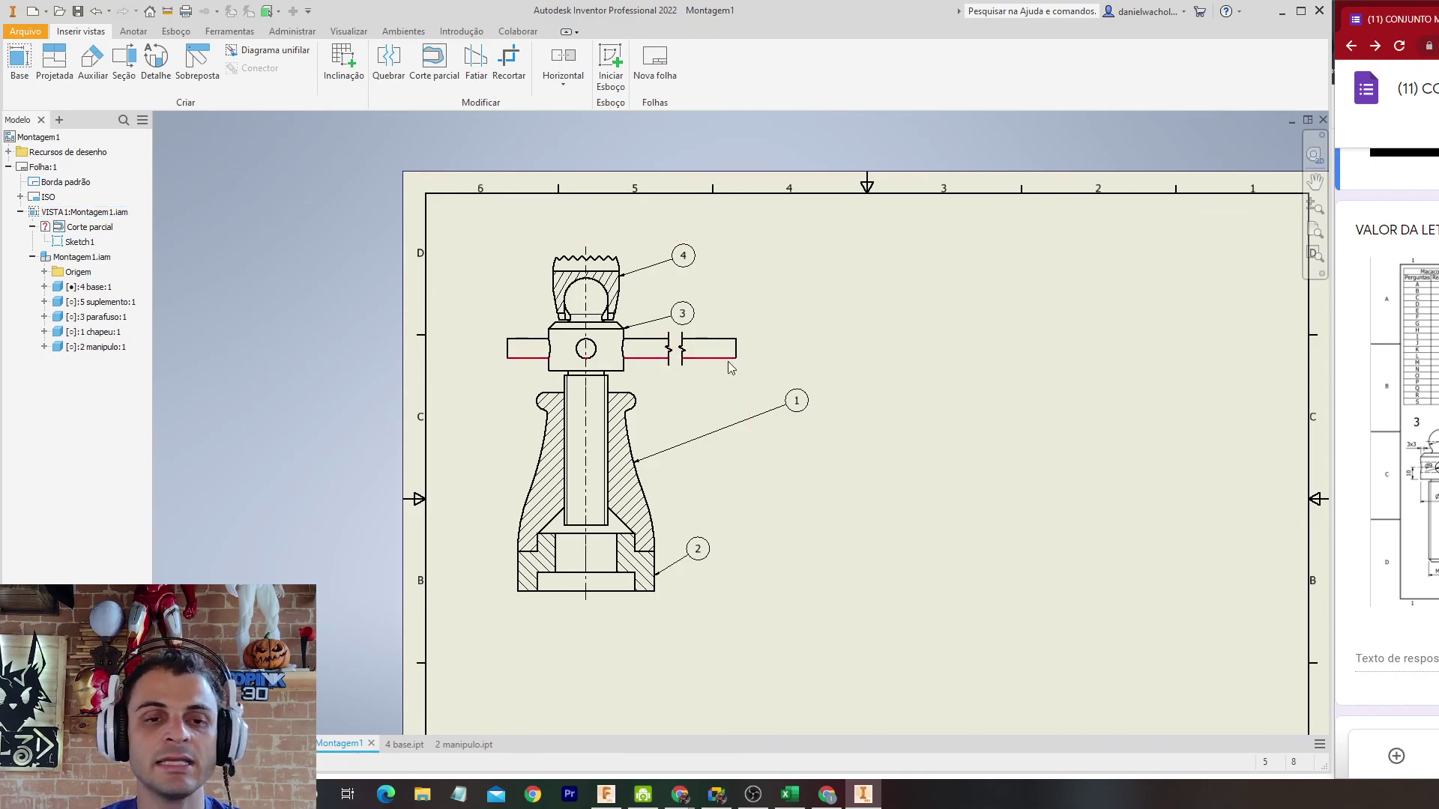
{"action": "left_click_drag", "start_coordinate": [802, 409], "coordinate": [711, 424]}
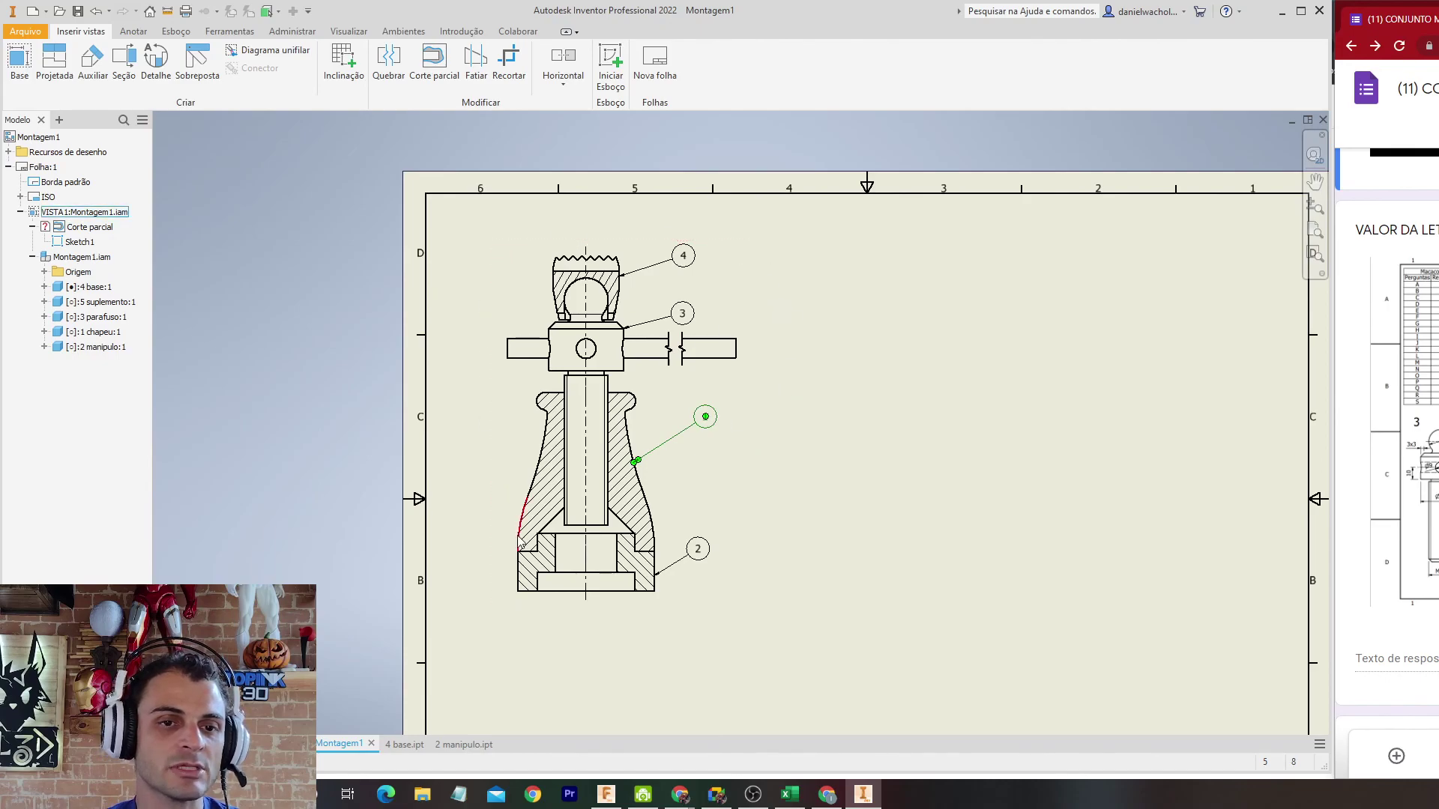